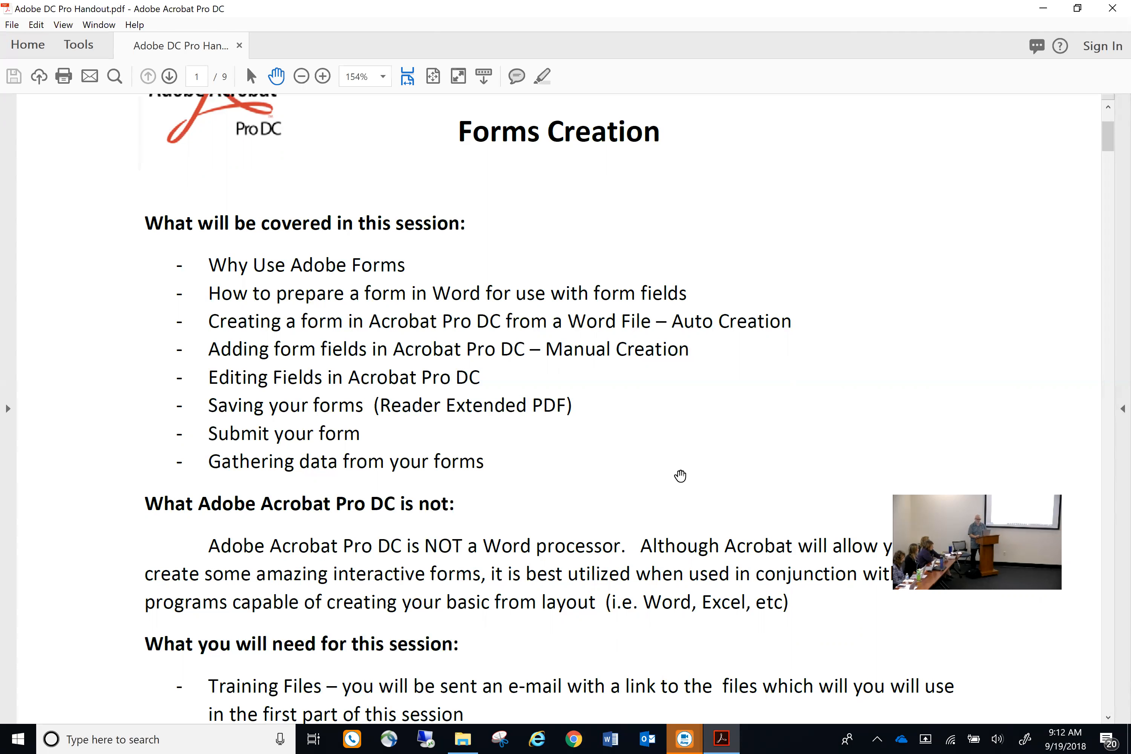
Scroll through the handout, then bring up the _Adobe Forms Training folder window
scroll(677, 358, down, 3)
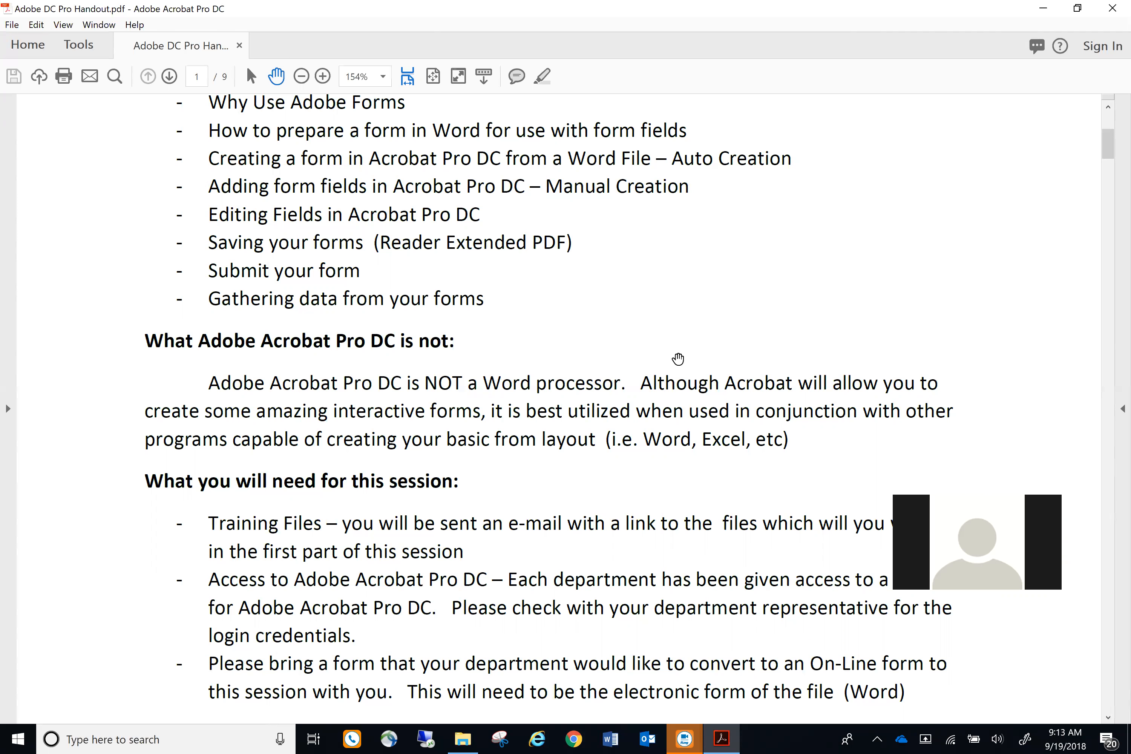
scroll(677, 359, down, 2)
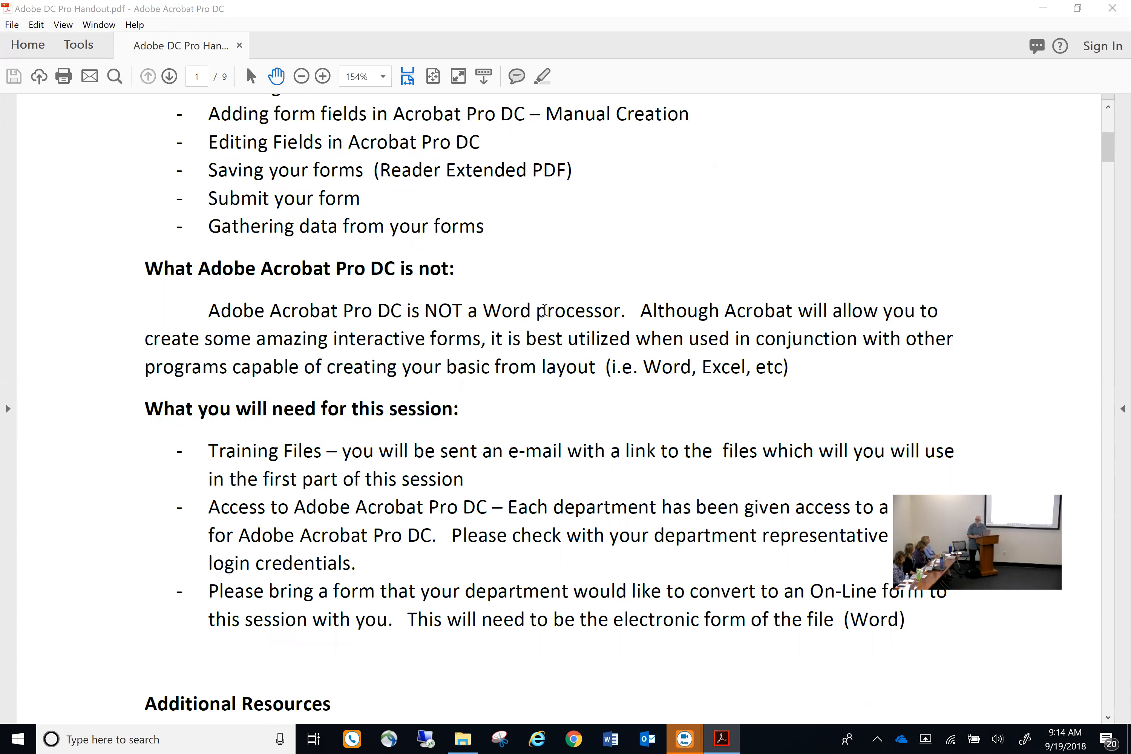
click(463, 739)
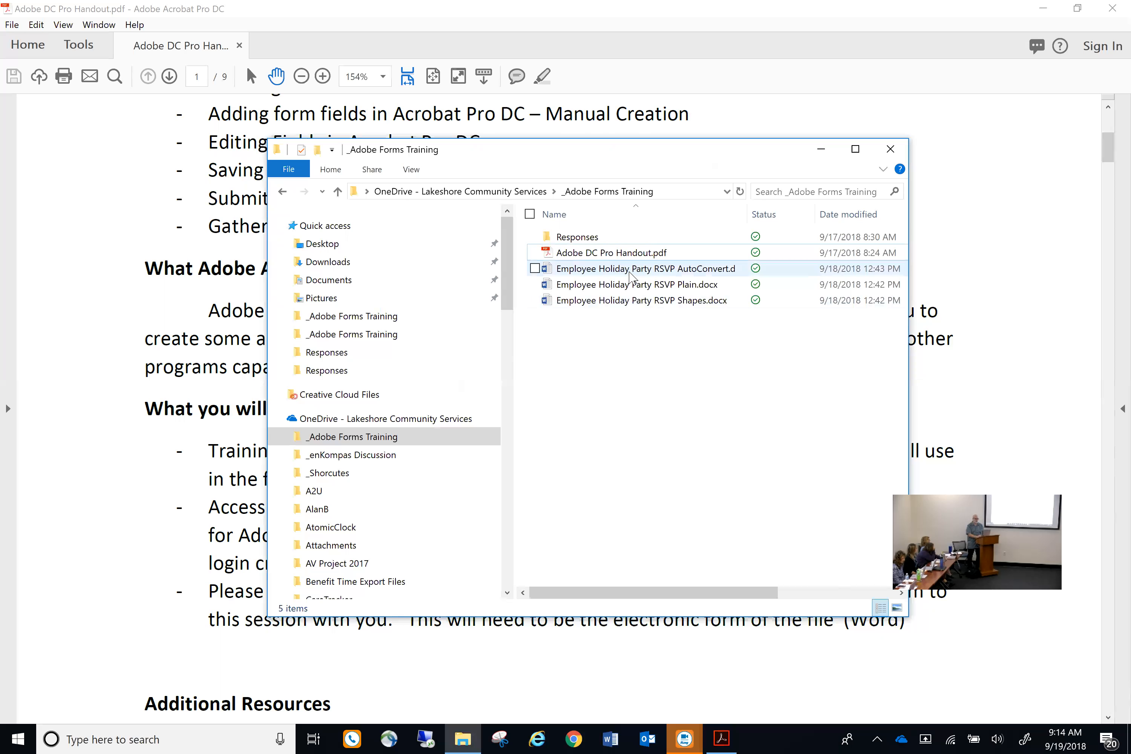
Browse the Responses folder's Holiday RSVP Data.csv, return to _Adobe Forms Training, and minimize the window
mouse_move(631, 275)
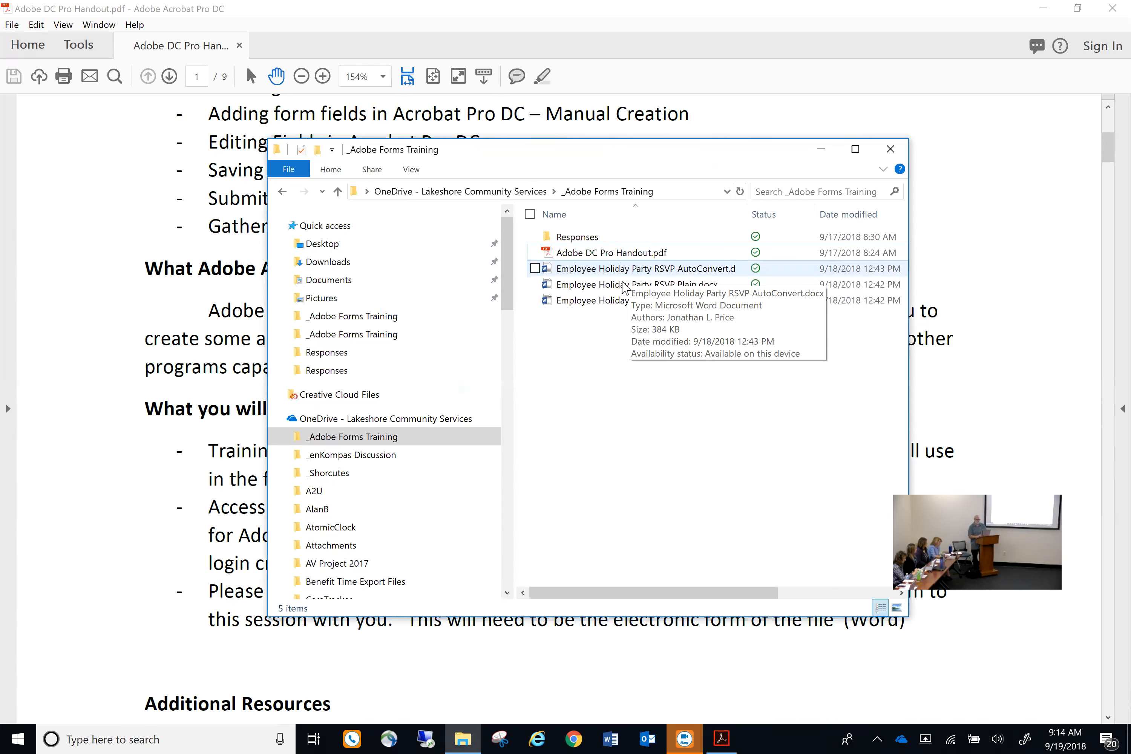
double_click(575, 240)
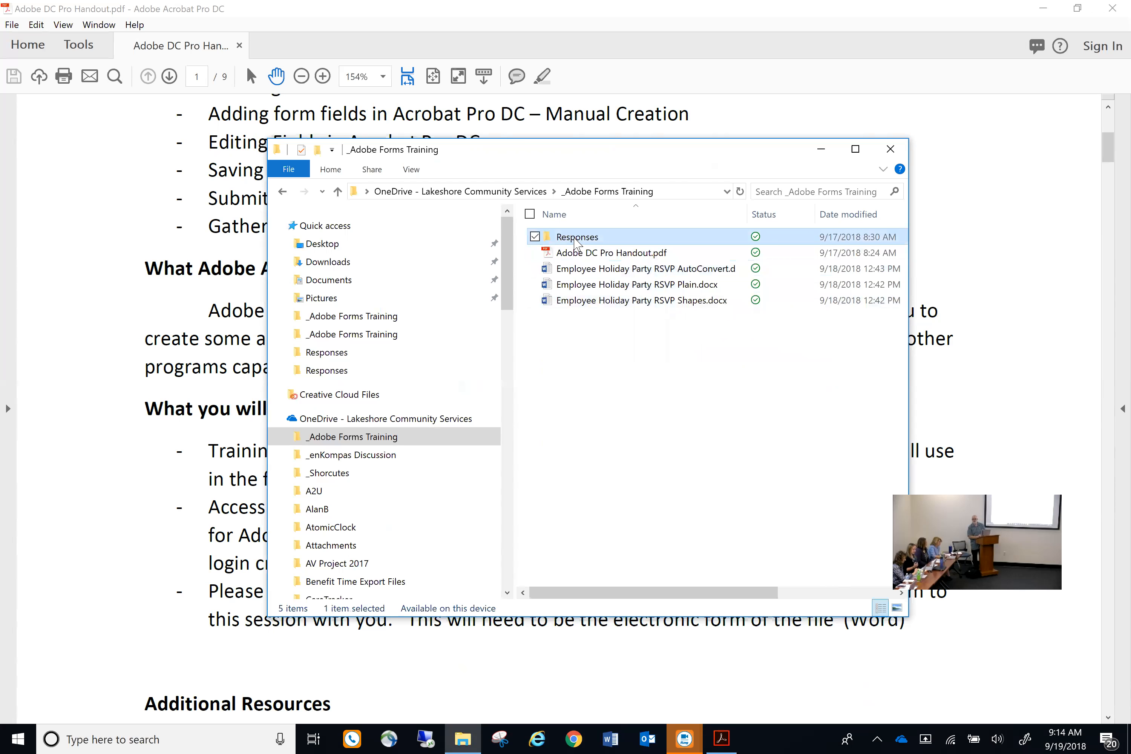
click(574, 239)
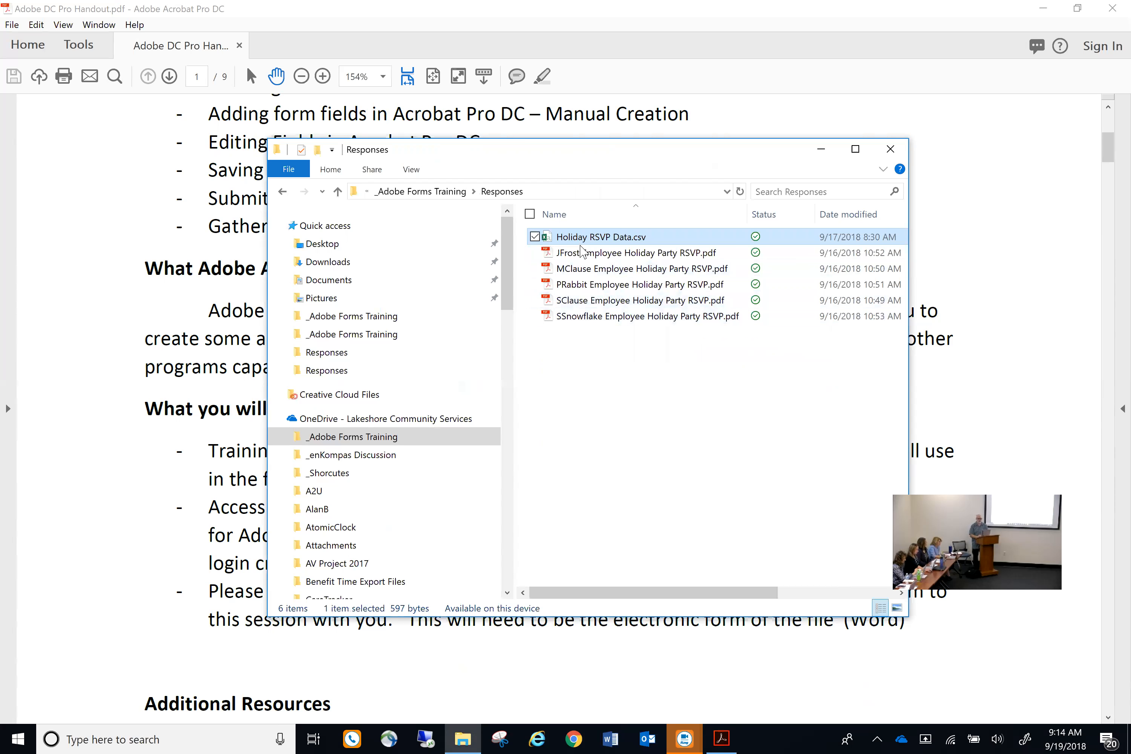
click(628, 334)
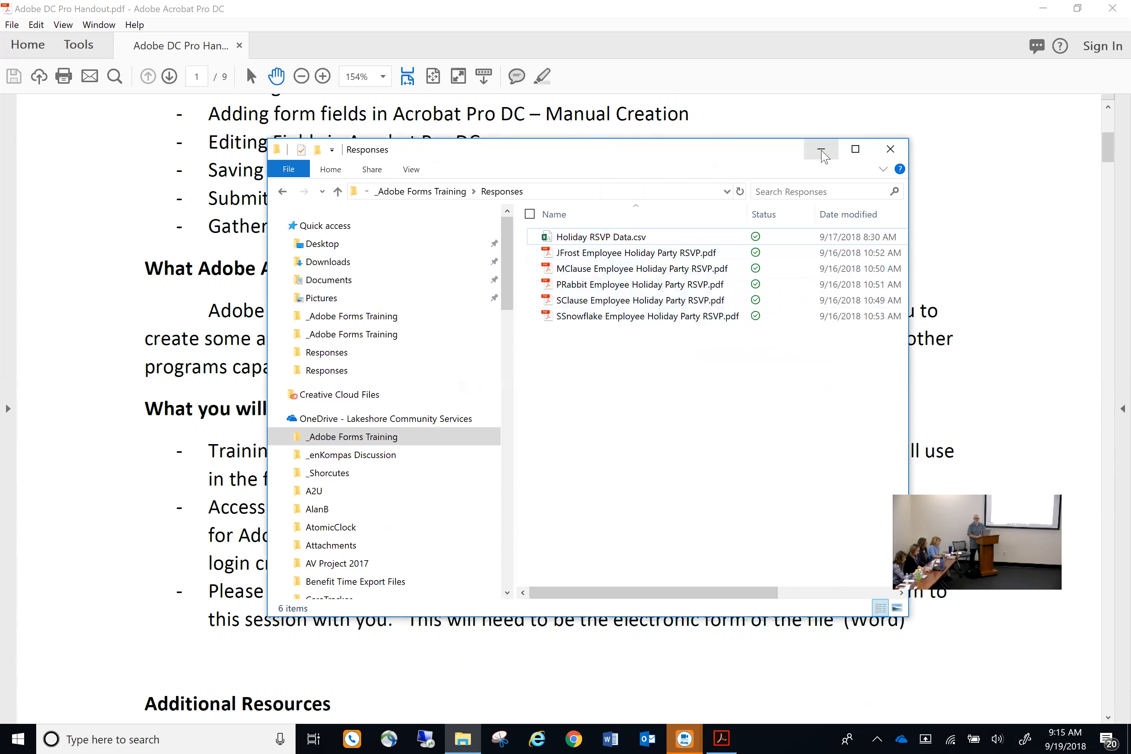
click(285, 193)
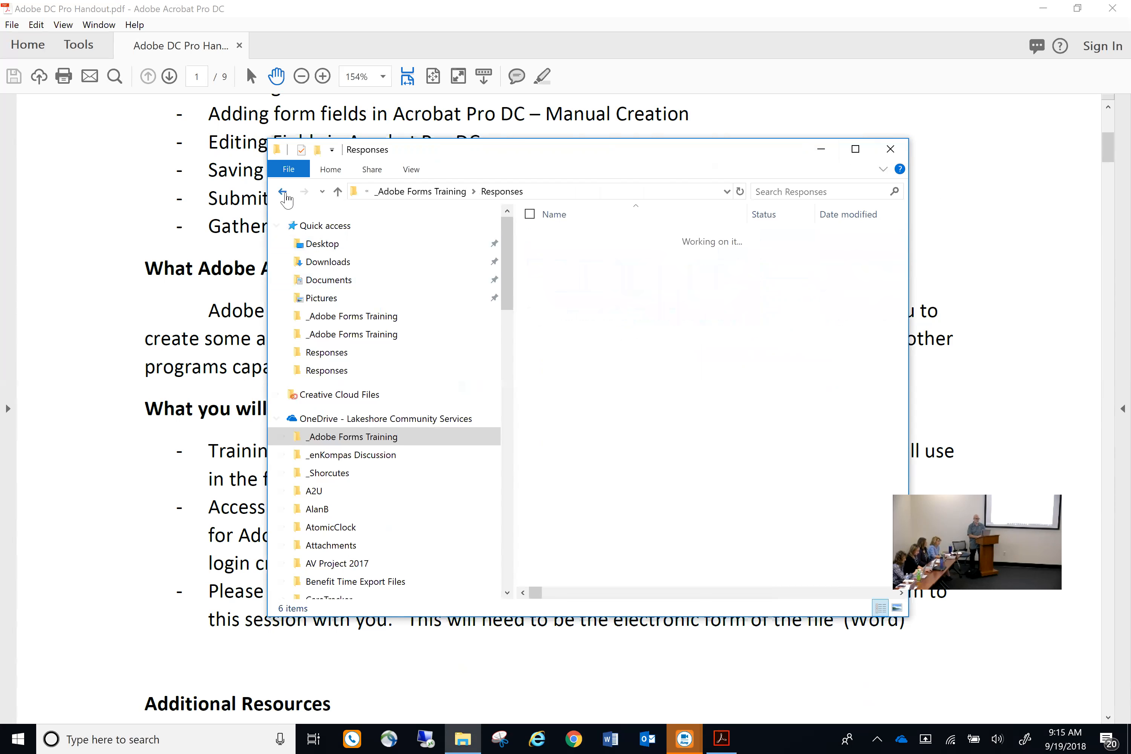
click(820, 150)
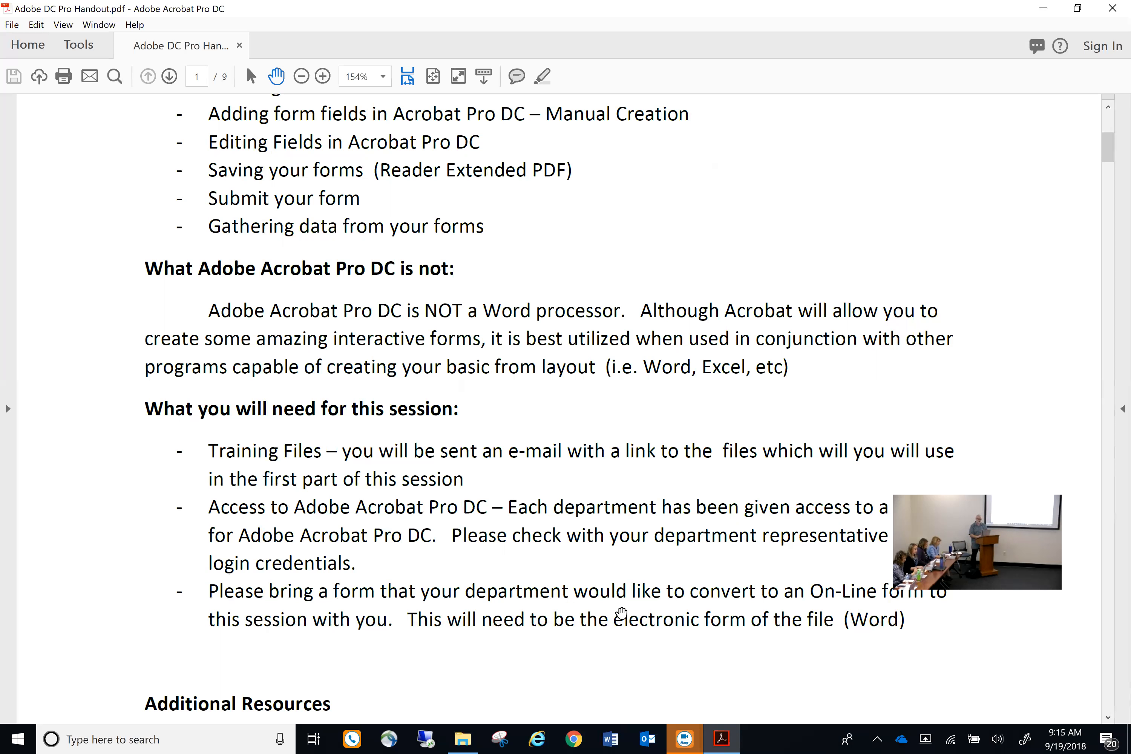
scroll(674, 628, down, 2)
scroll(674, 629, down, 1)
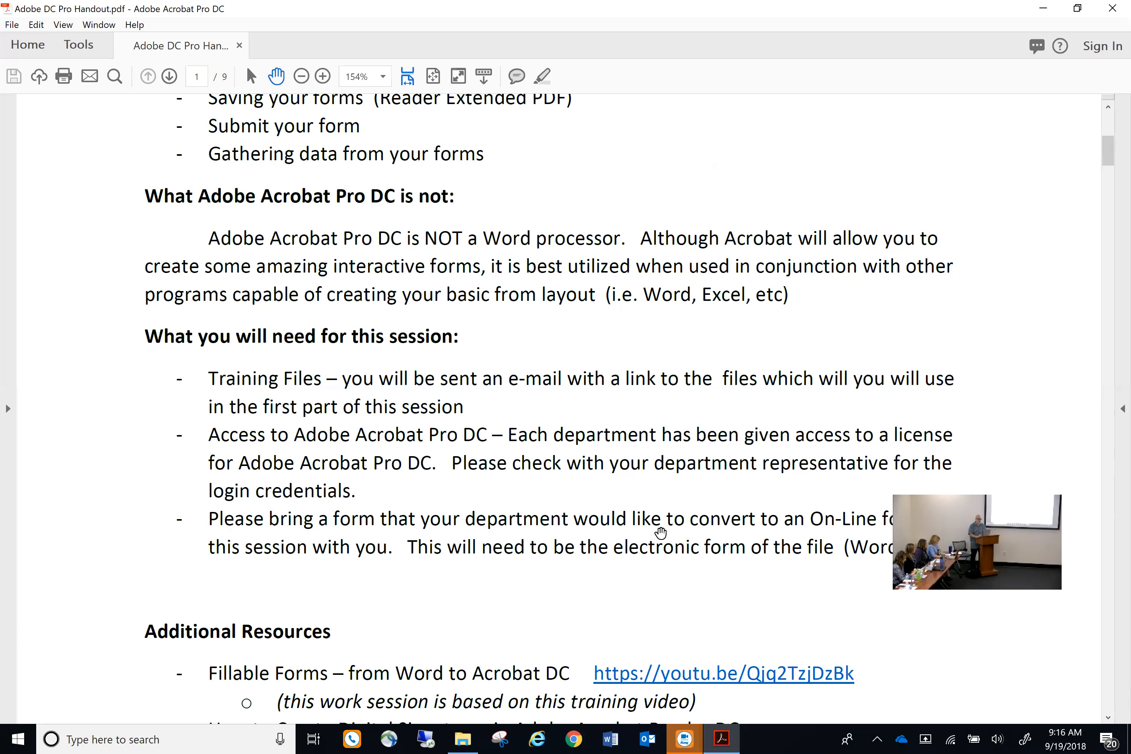
scroll(661, 531, down, 5)
scroll(661, 532, down, 3)
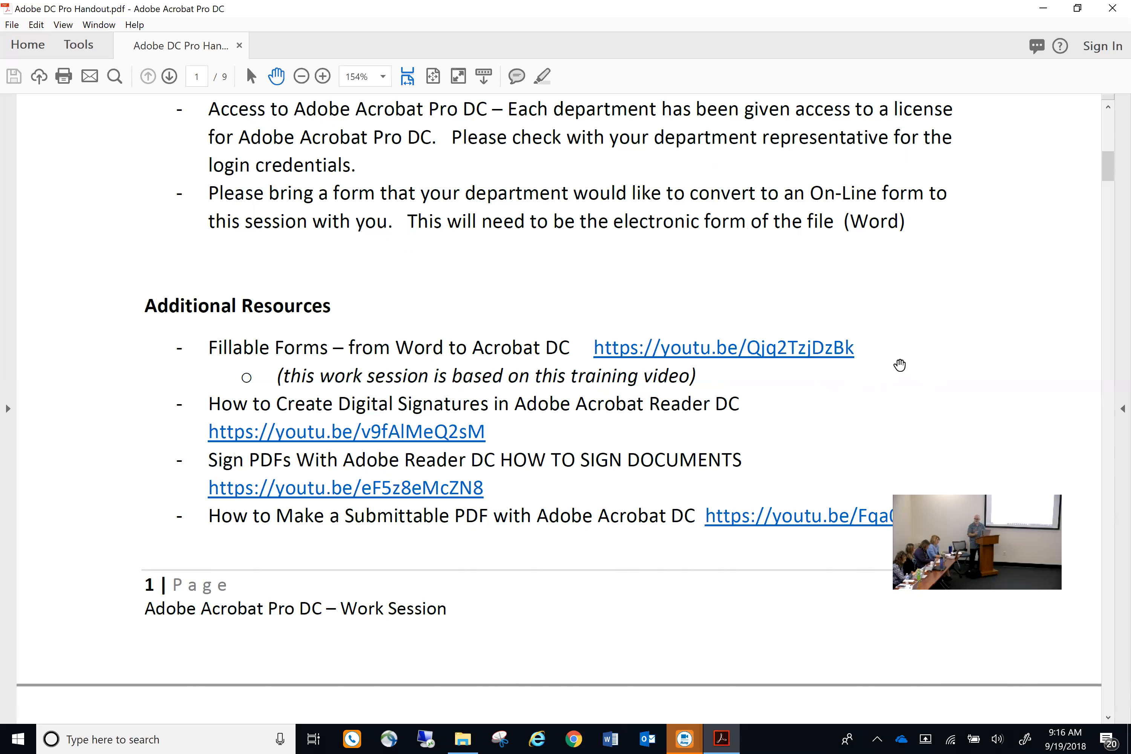
Scroll past the page 1 footer to page 2, starting at Why Use Adobe Forms
scroll(899, 365, down, 1)
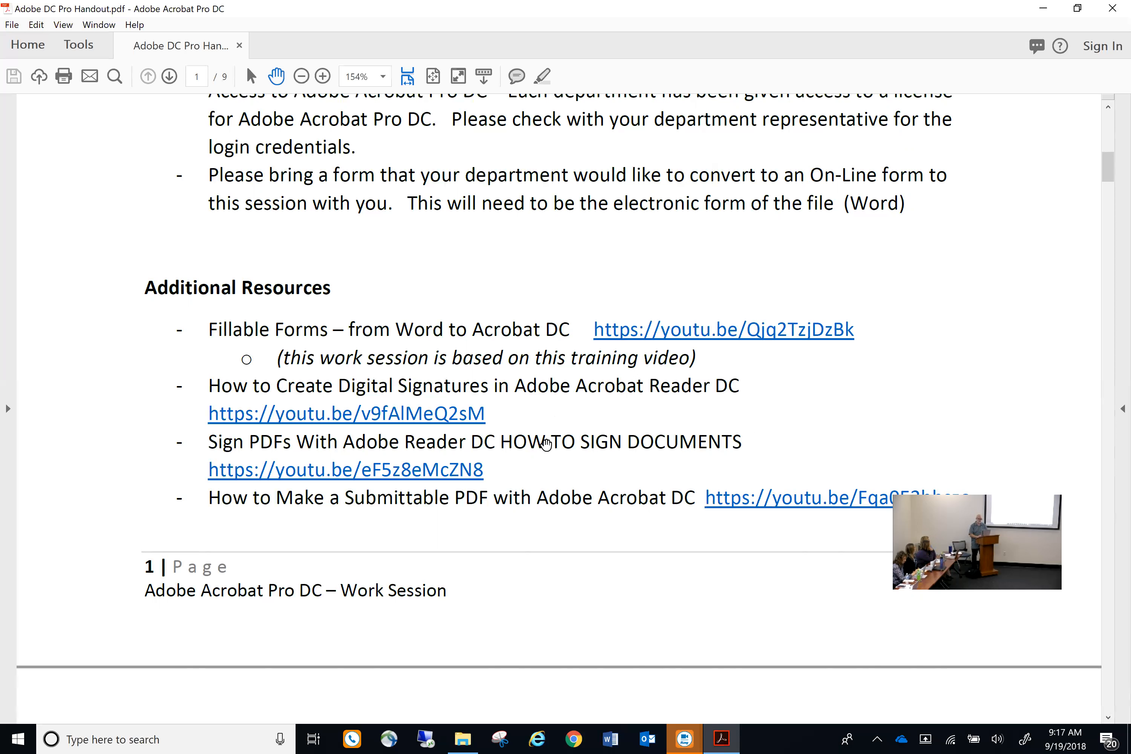
scroll(641, 464, down, 3)
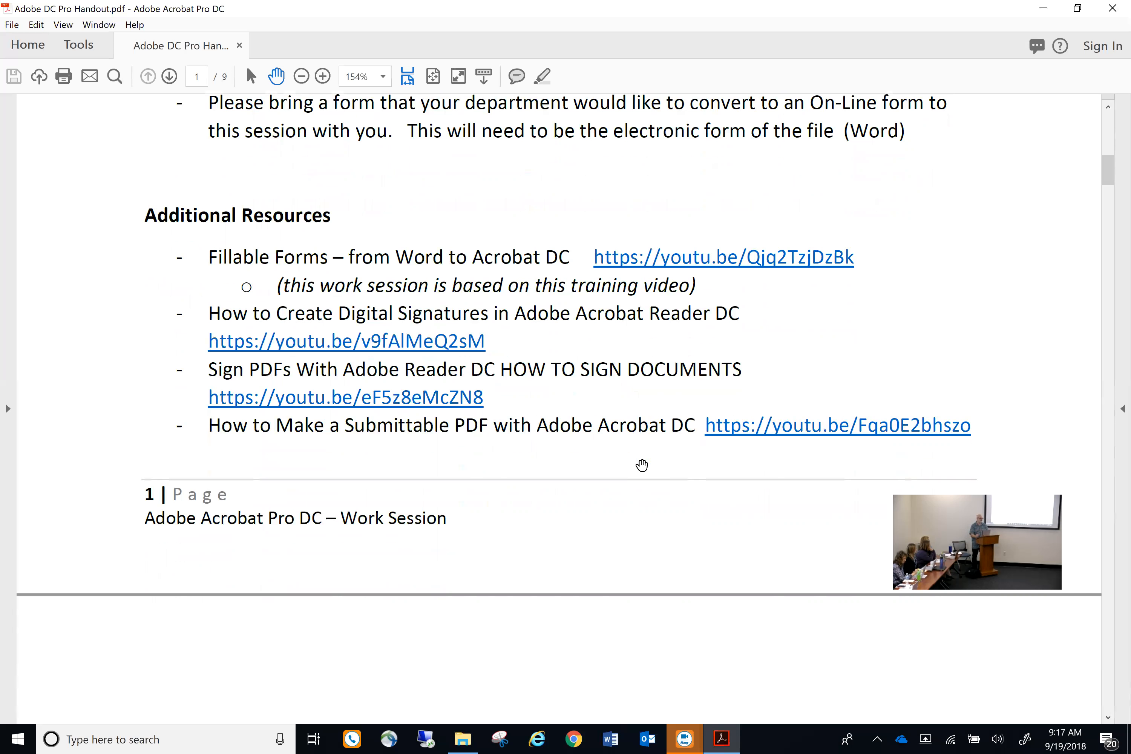
scroll(642, 465, down, 10)
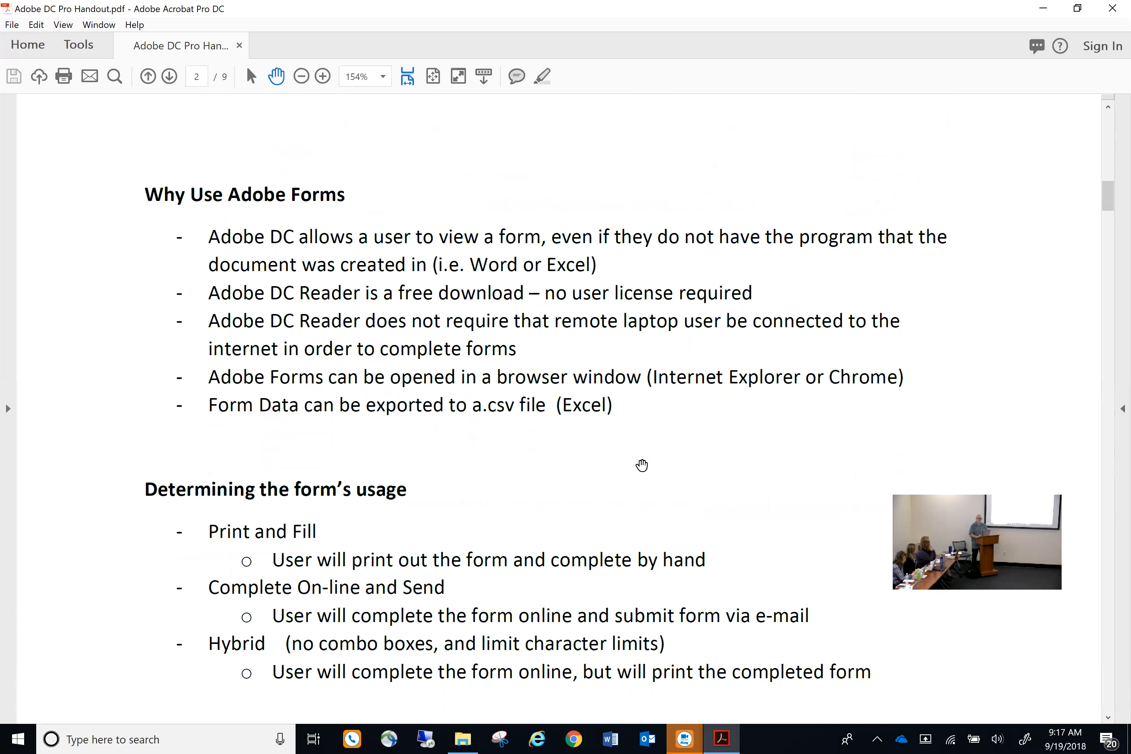
scroll(642, 465, down, 1)
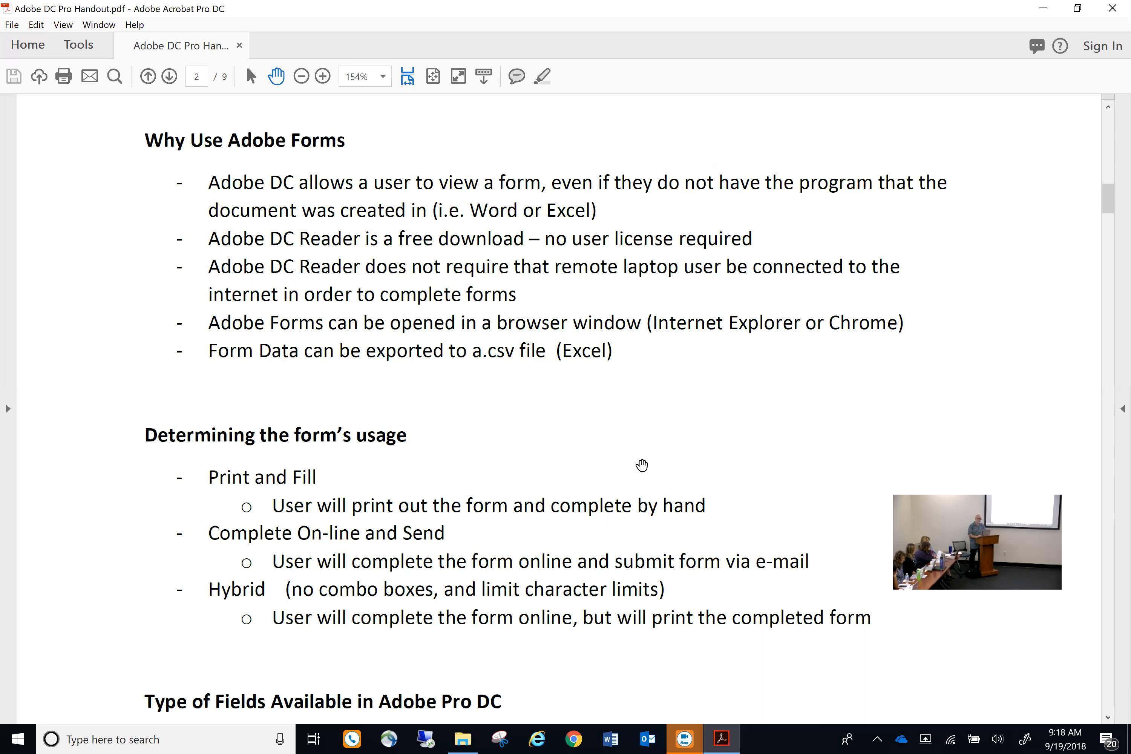
scroll(642, 465, down, 1)
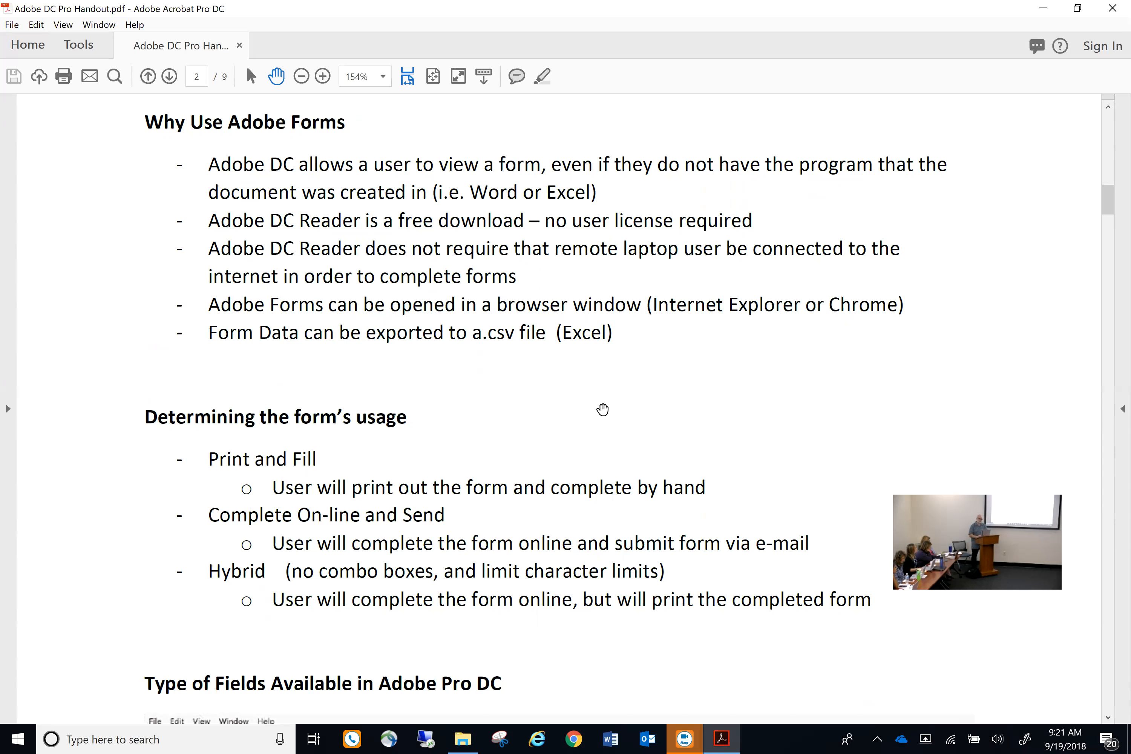
Scroll down to the 'Type of Fields Available in Adobe Pro DC' heading and screenshot
scroll(669, 369, down, 3)
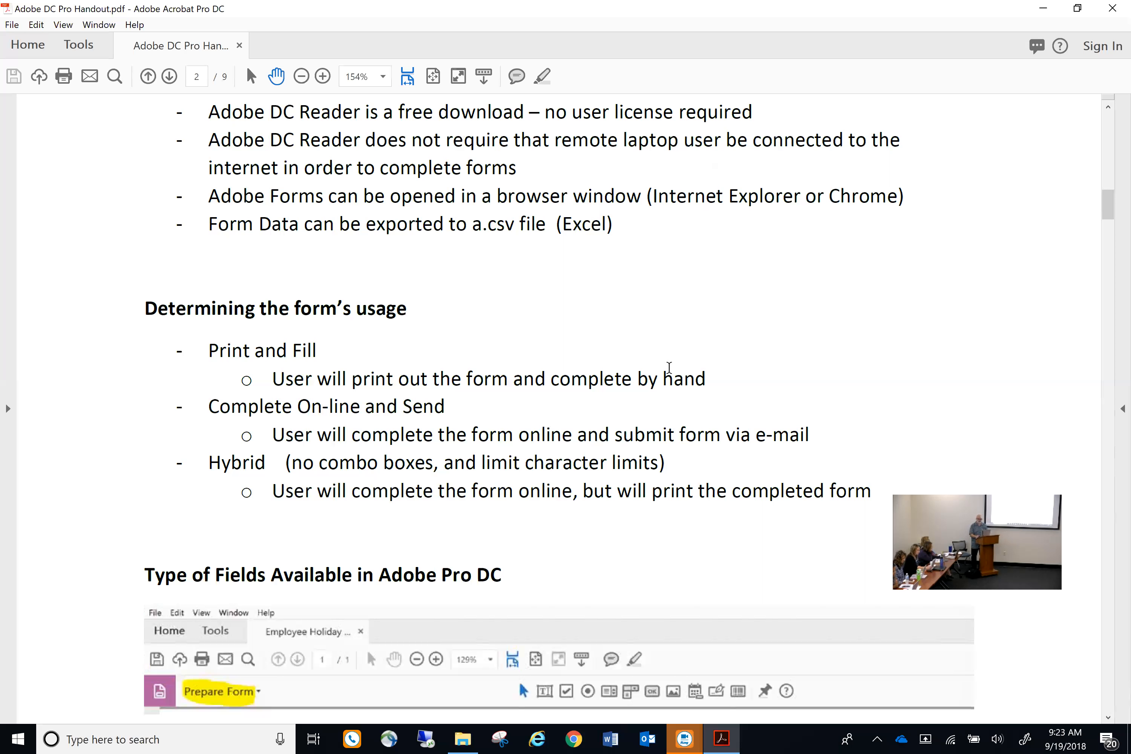
Scroll to show Text Field, Check Box, Radial Button, Choice List and Combo Box
scroll(835, 356, down, 1)
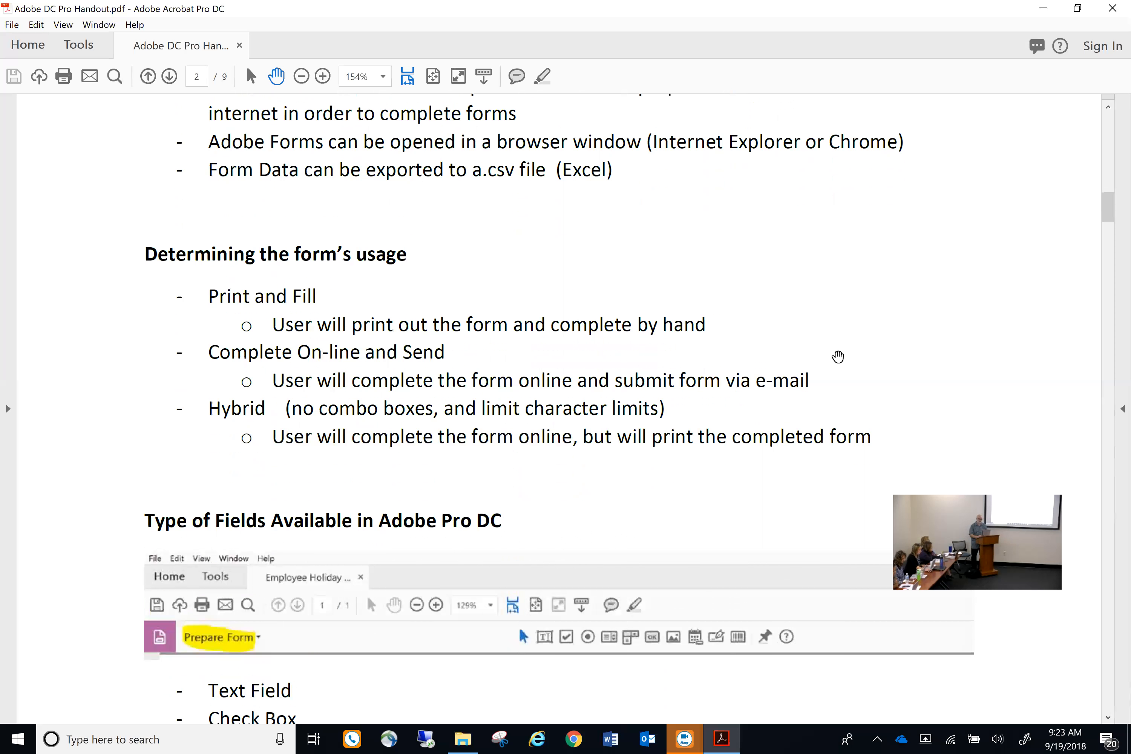
scroll(837, 356, down, 2)
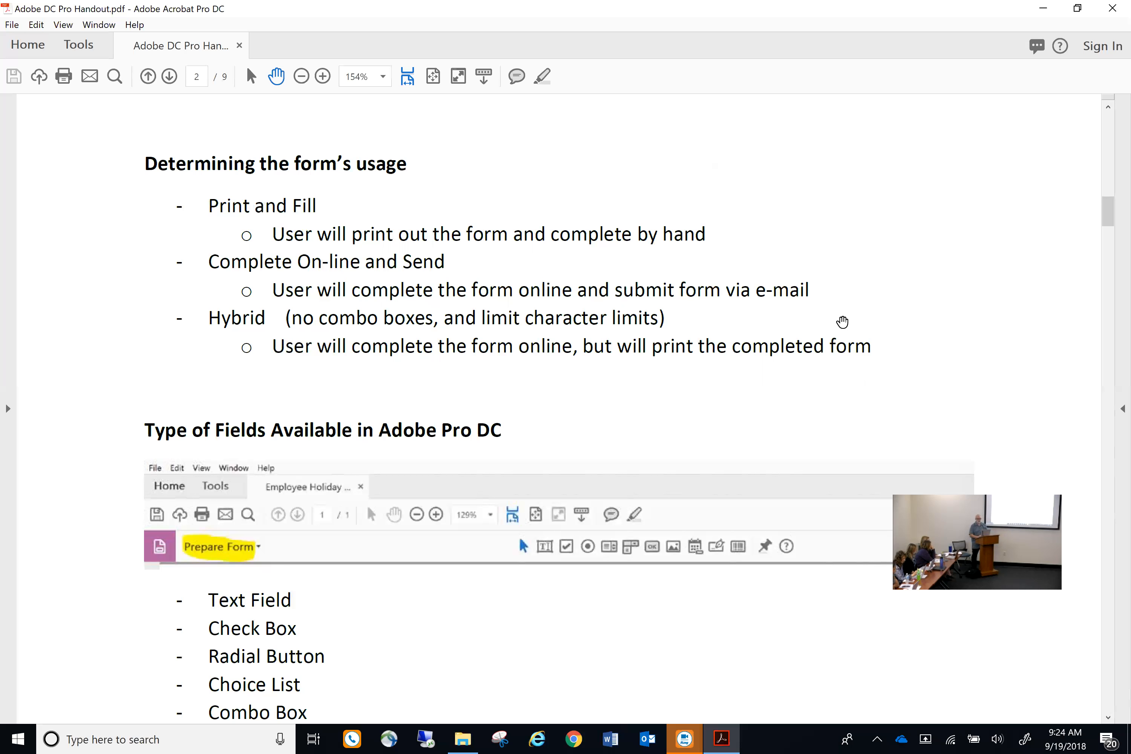
scroll(843, 322, down, 3)
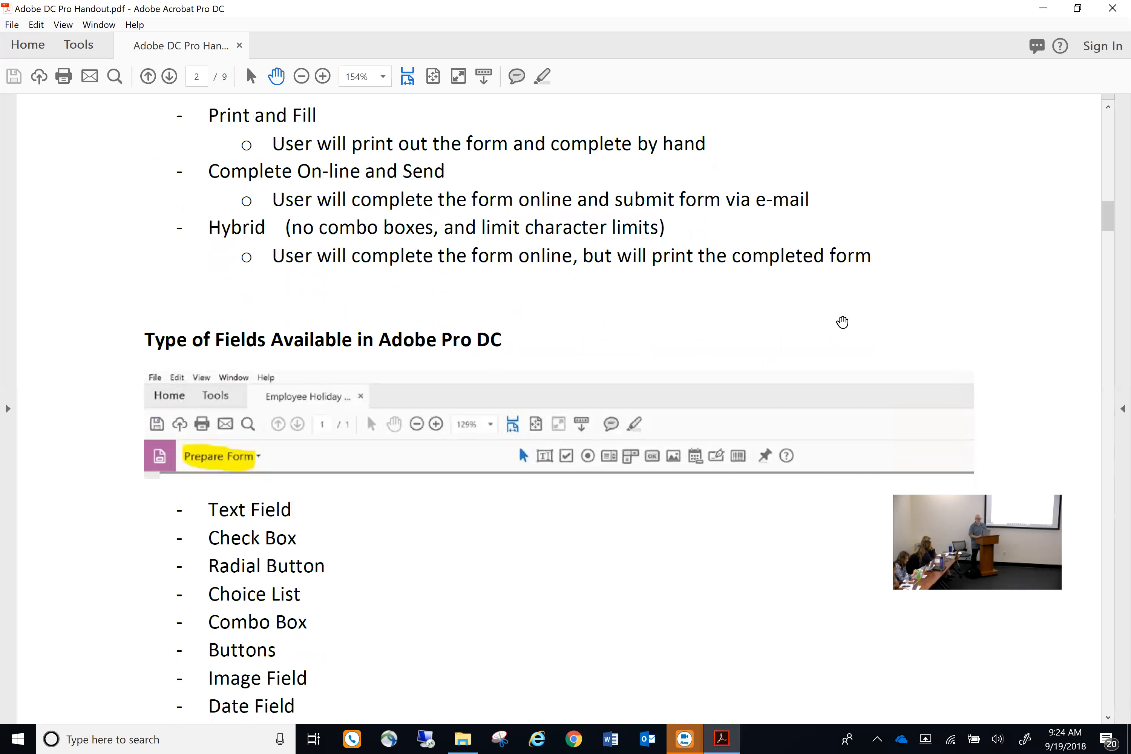
Scroll further to reveal Buttons, Image Field, Date Field, Digital Signature and Barcode
scroll(842, 322, down, 3)
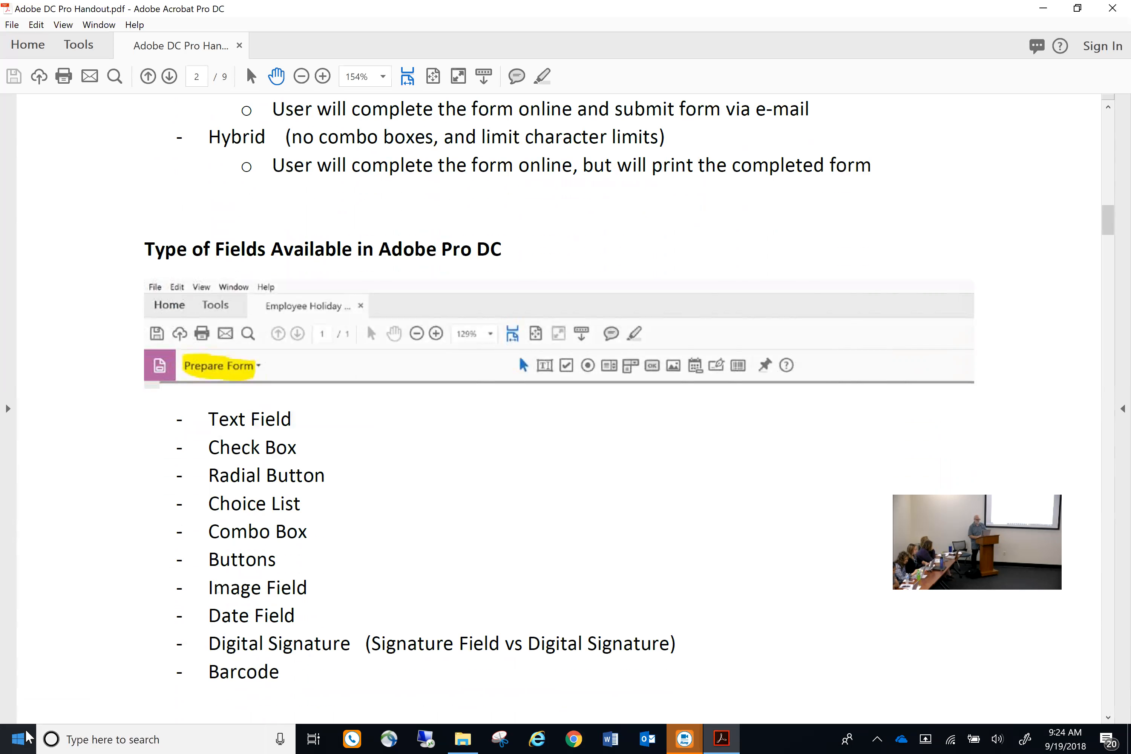
click(18, 739)
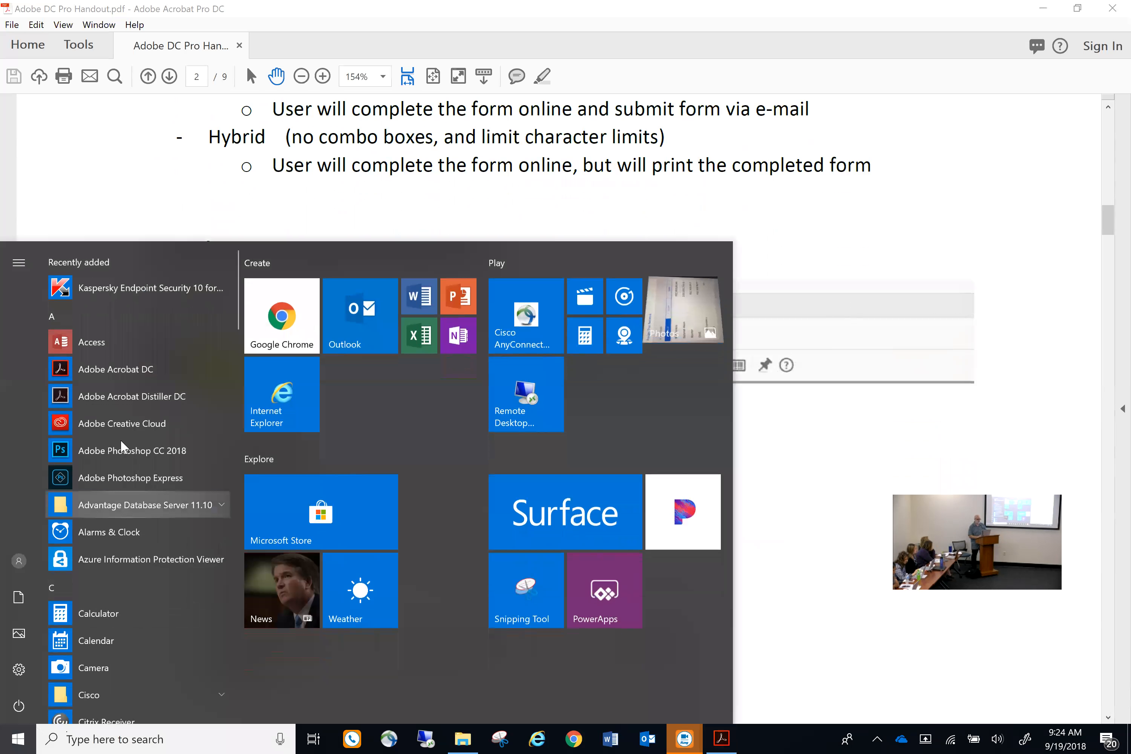
click(135, 370)
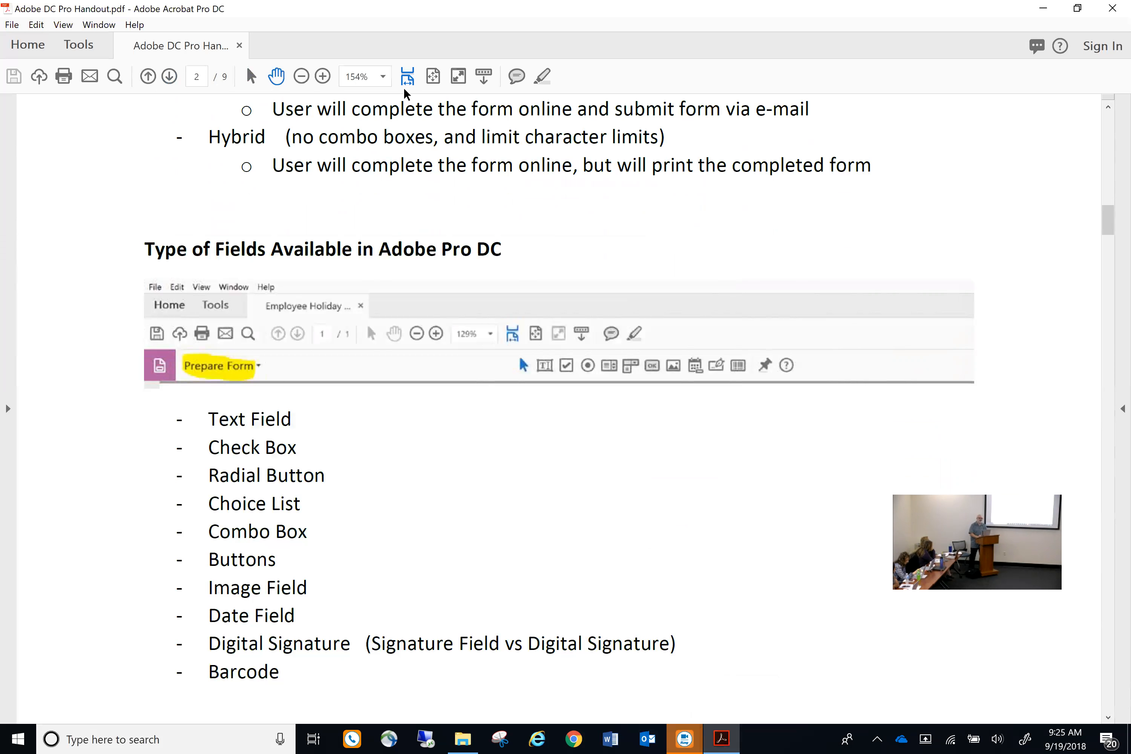
Scroll up slightly and open the Tools center listing all Acrobat tools
scroll(463, 105, up, 1)
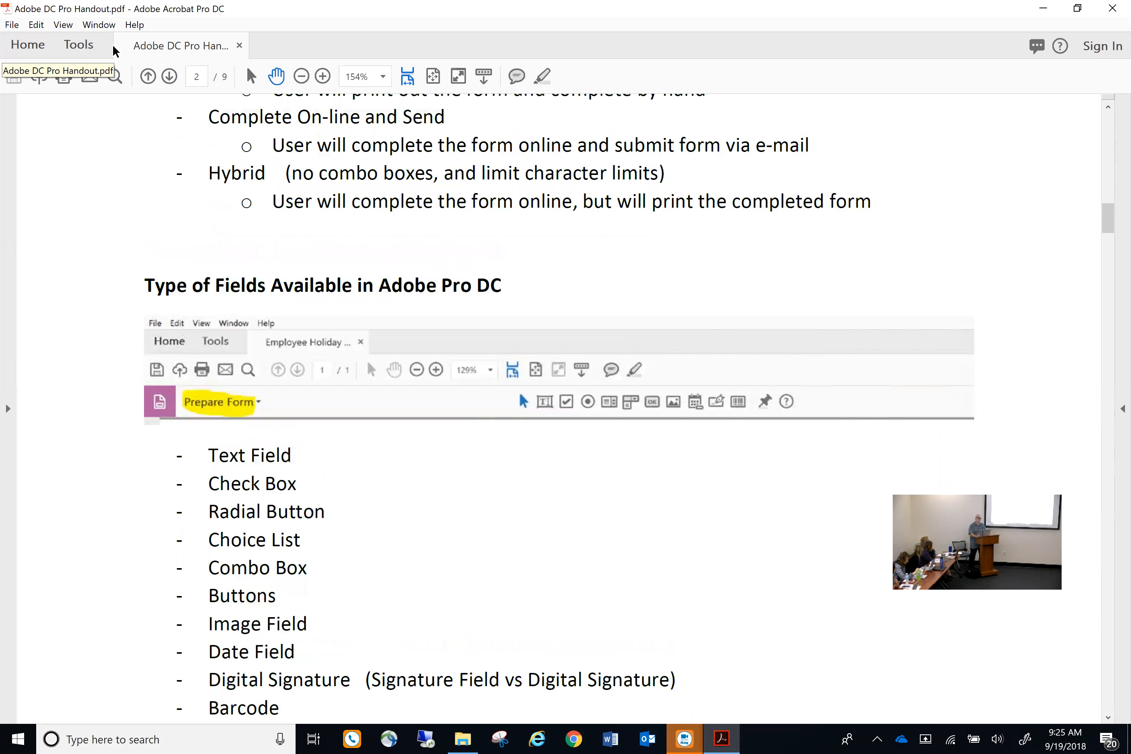
click(74, 47)
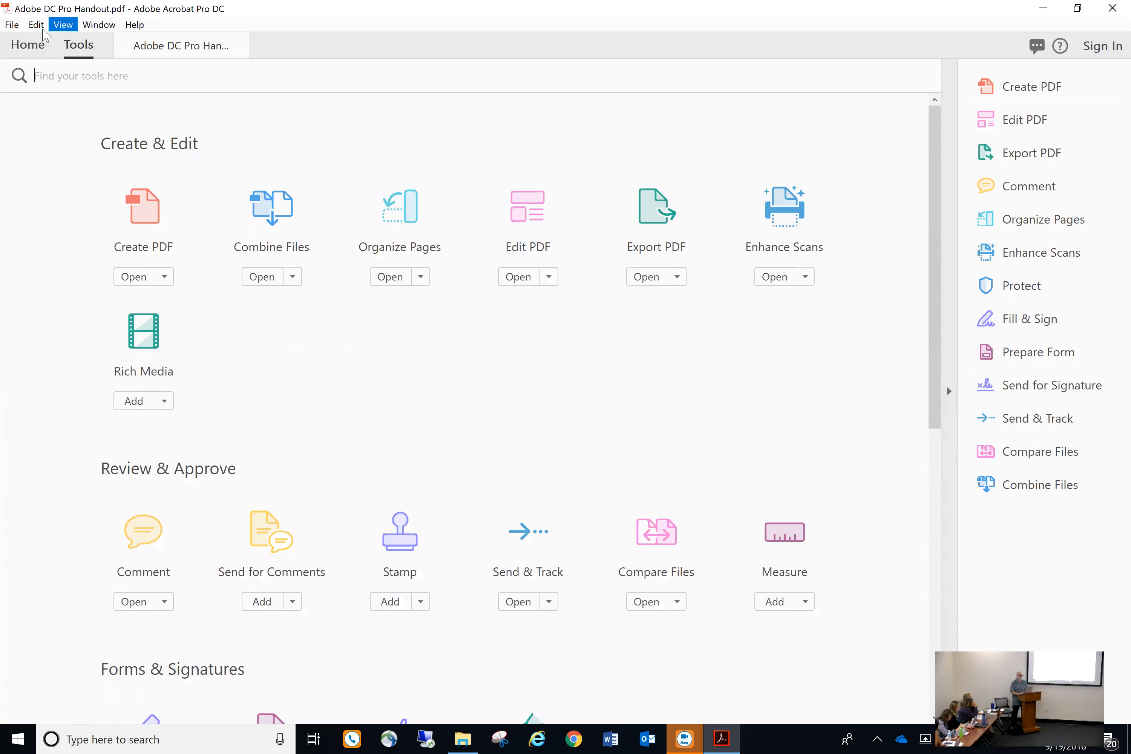
Visit the Home view, return to the handout, and scroll to page 2's field-types list
click(29, 47)
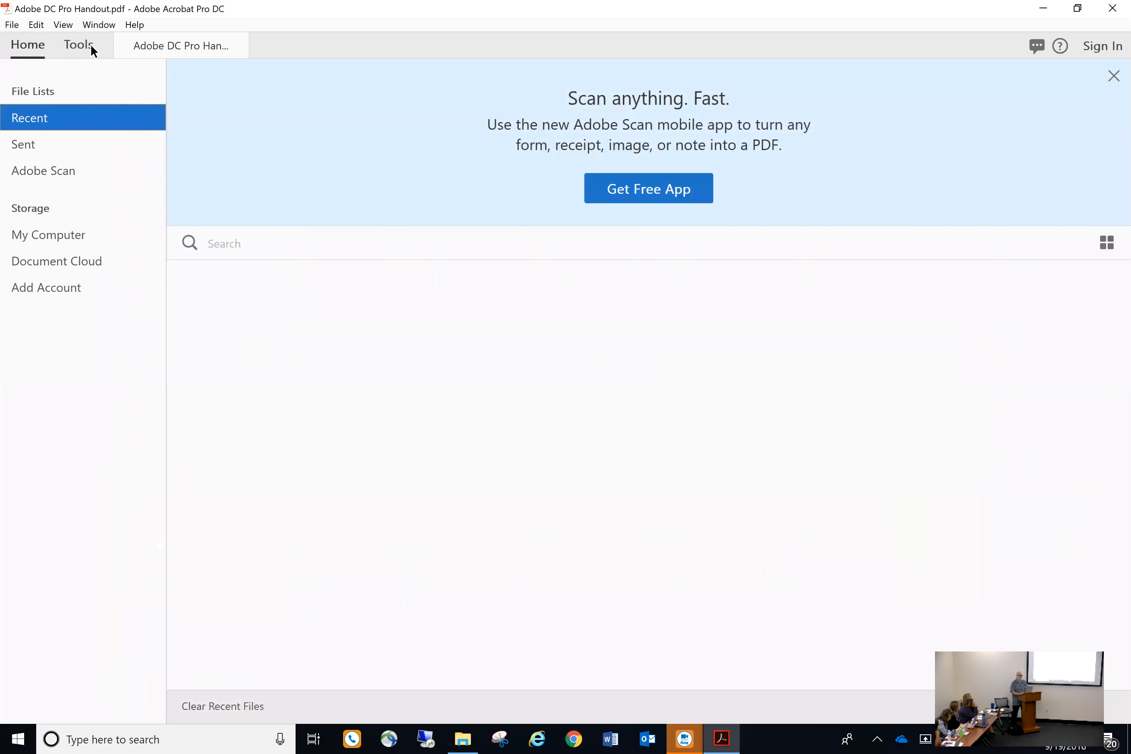
click(183, 45)
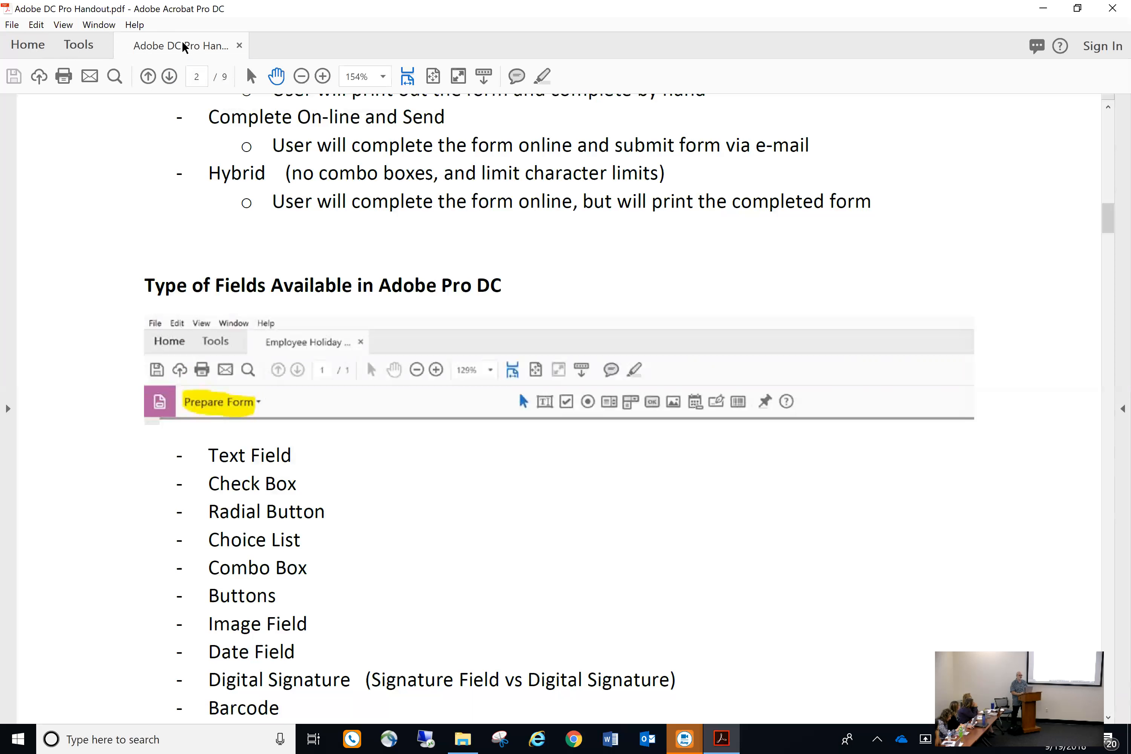
scroll(514, 511, down, 1)
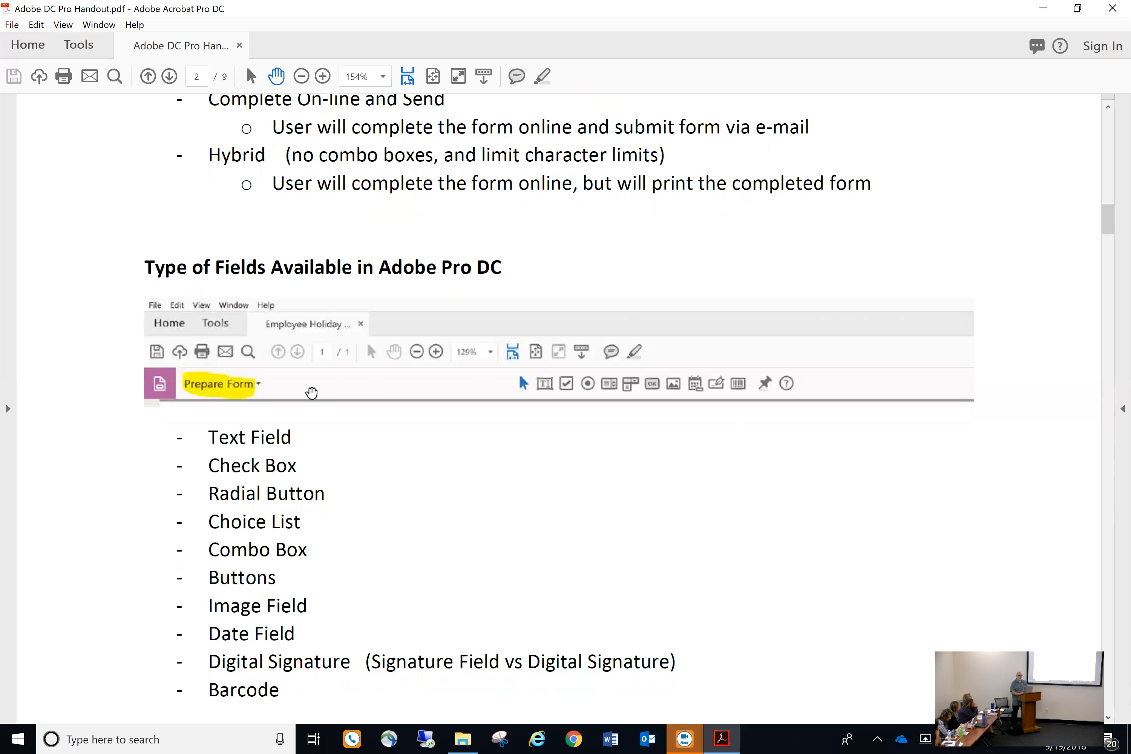
scroll(337, 386, down, 2)
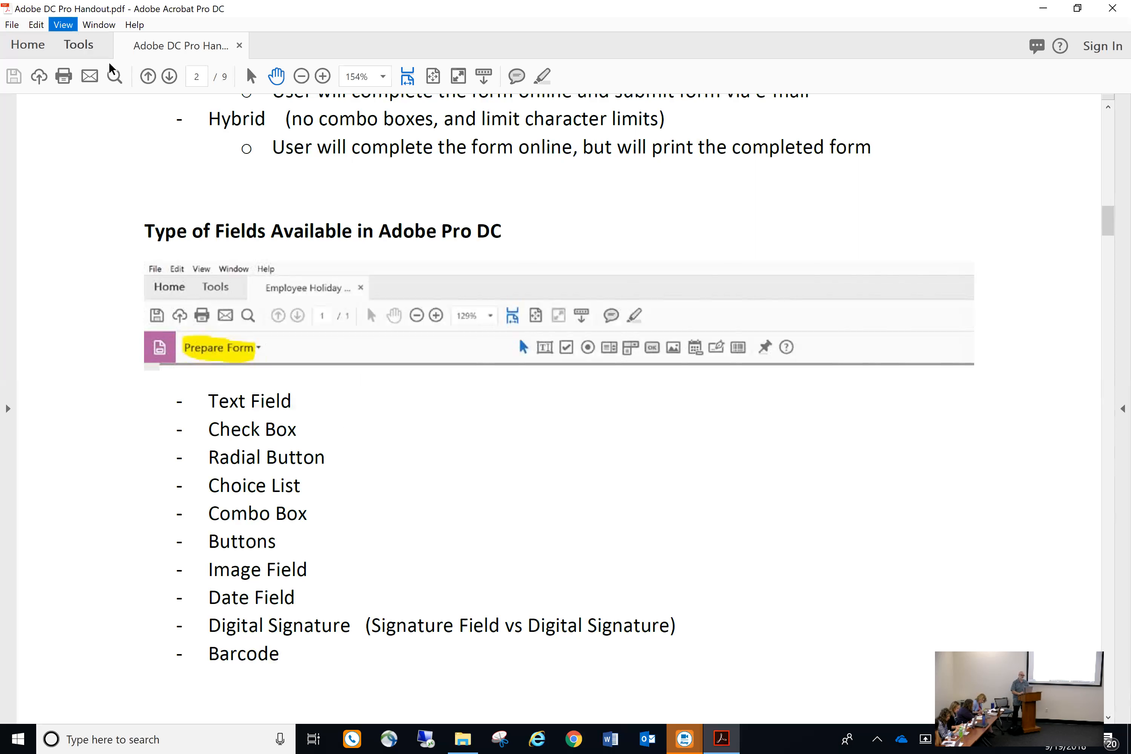
Open Fill & Sign from Tools and place the saved signature next to the Barcode entry
click(88, 46)
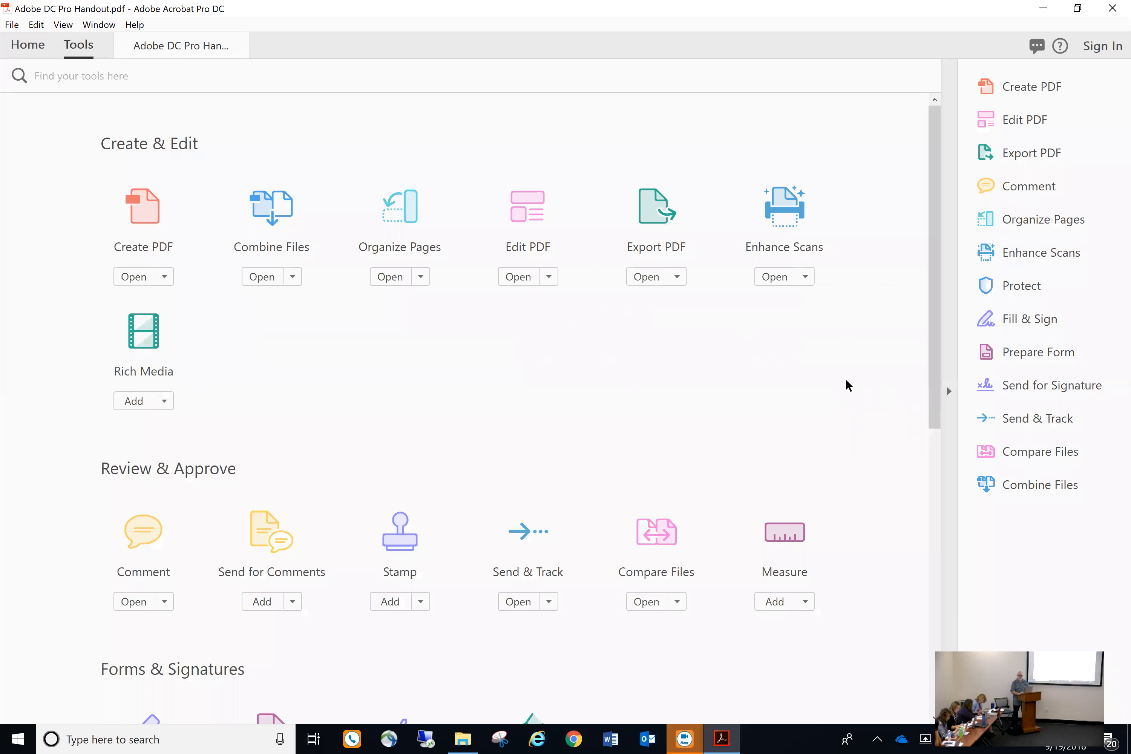
click(1033, 324)
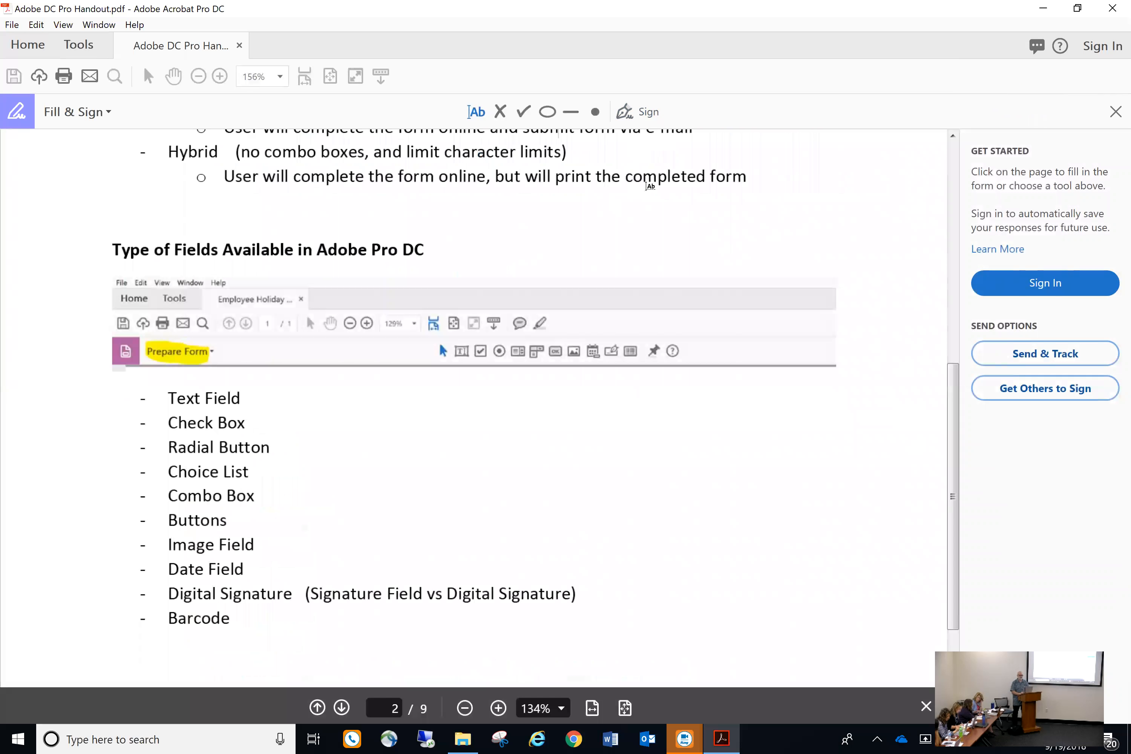
click(635, 120)
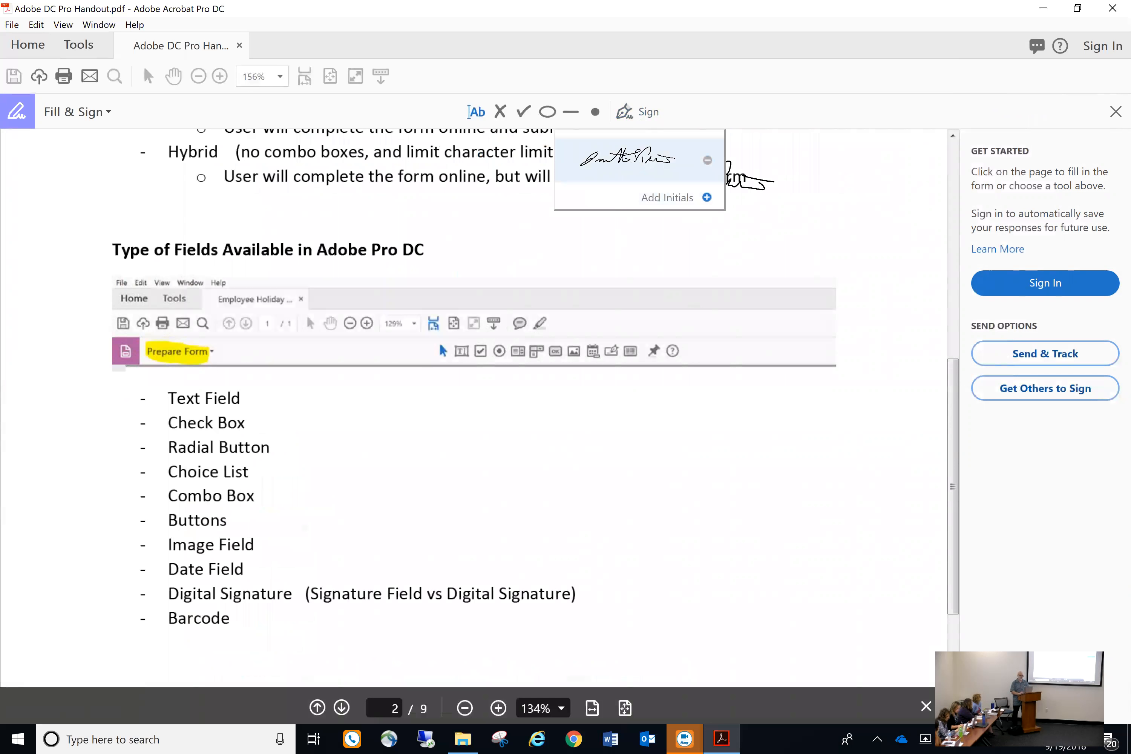
click(633, 164)
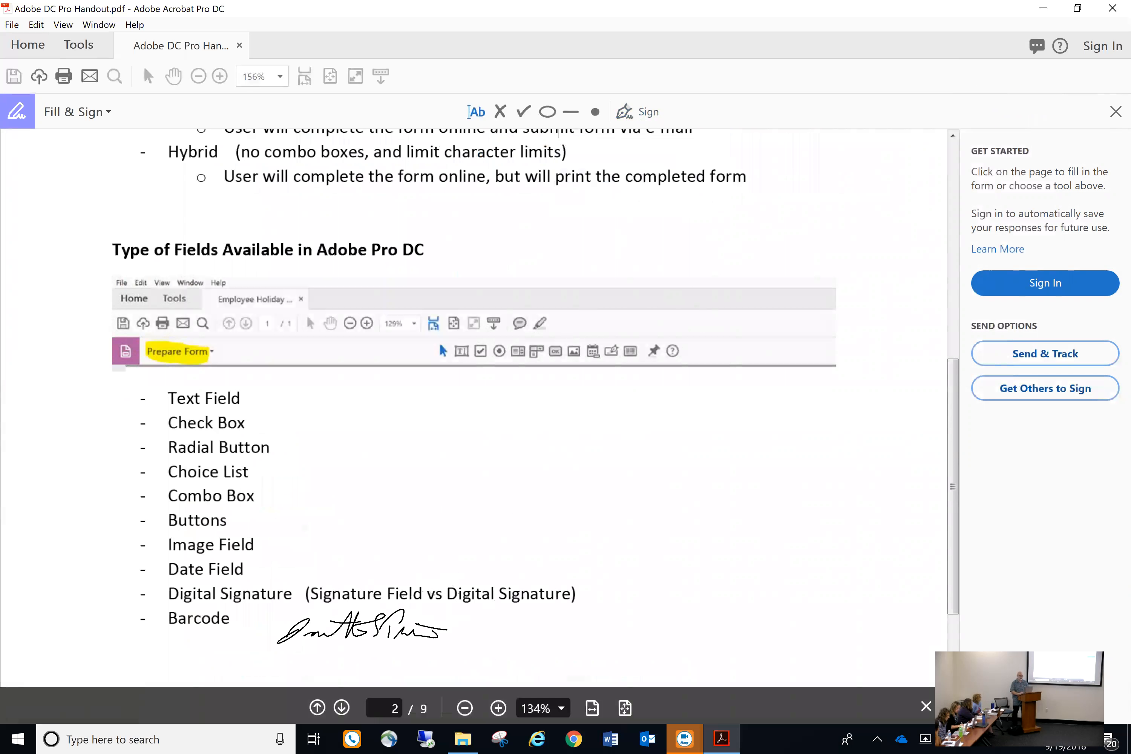
click(362, 626)
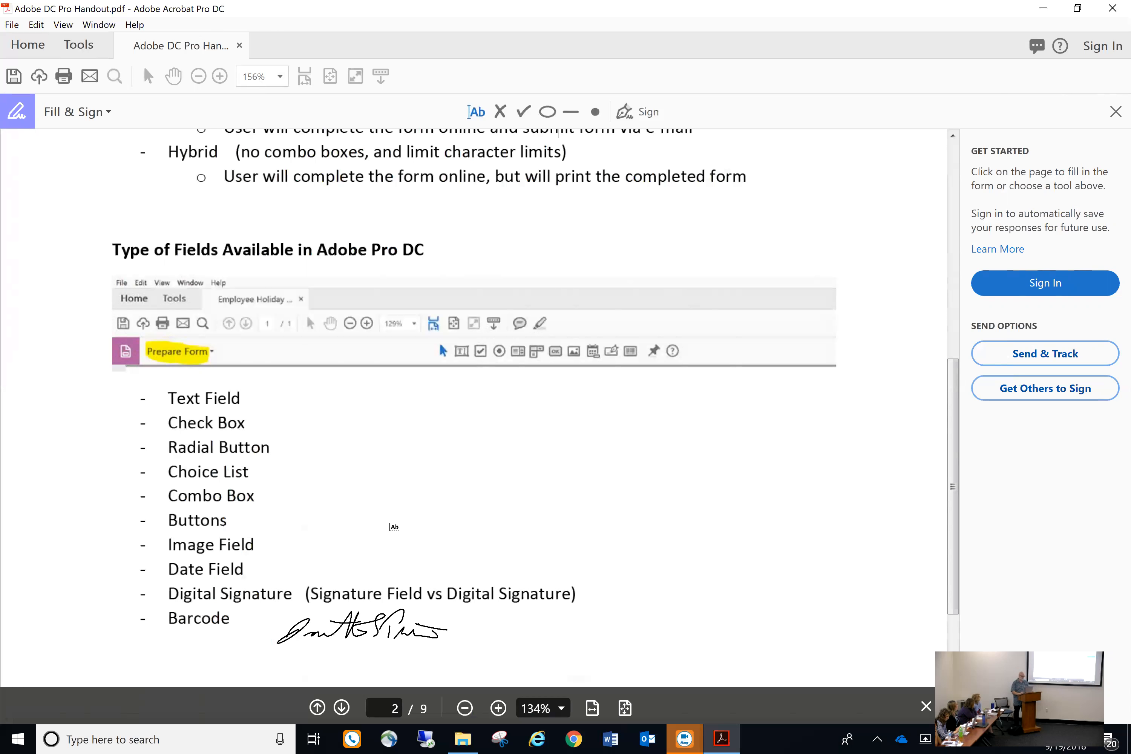
scroll(612, 440, down, 4)
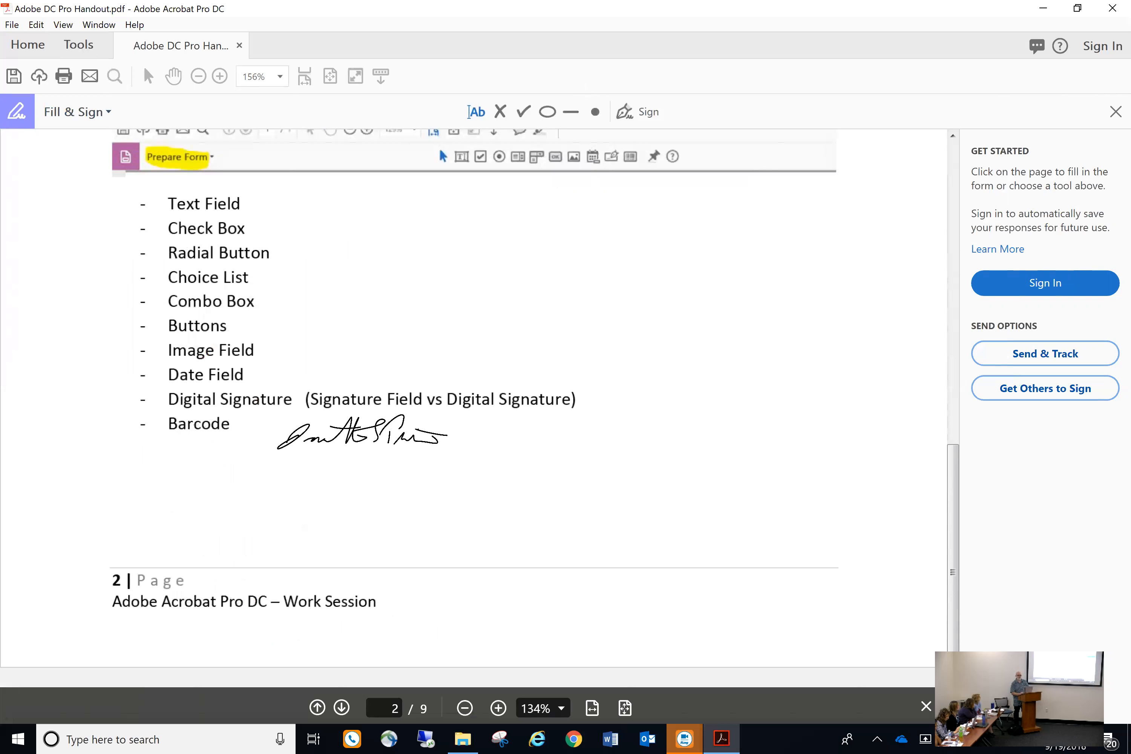
Close the Fill & Sign toolbar and scroll to page 3's Preparing Forms in Word section
click(1115, 112)
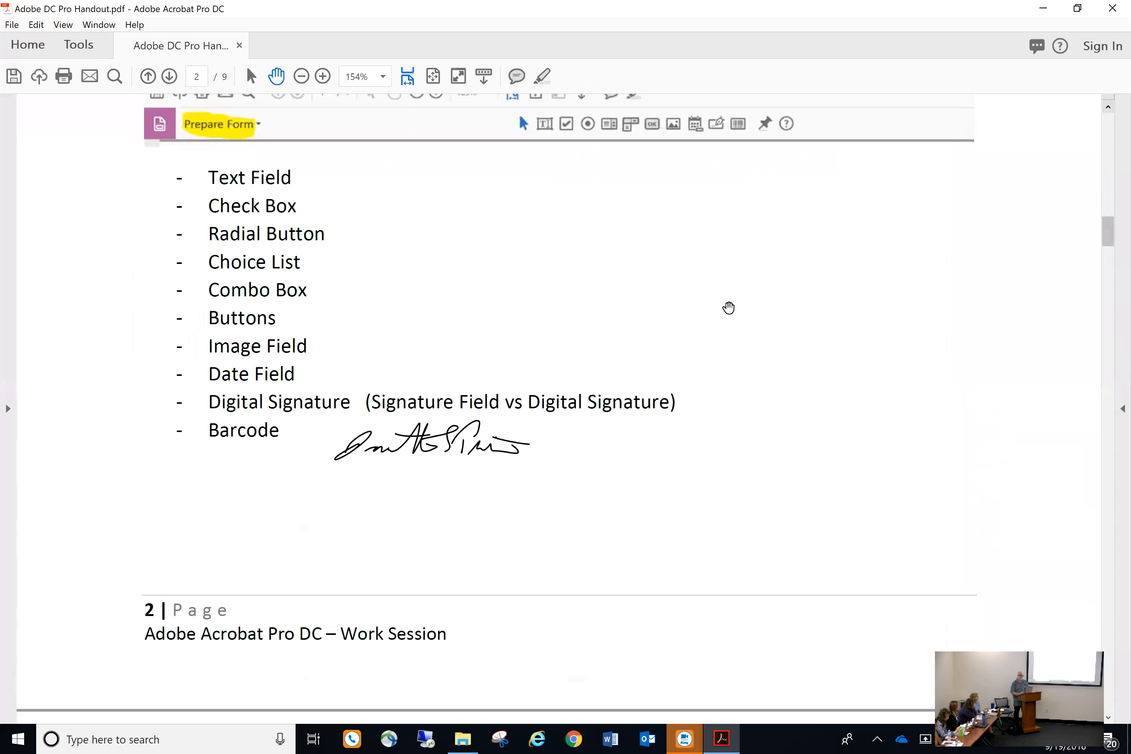
scroll(728, 307, down, 10)
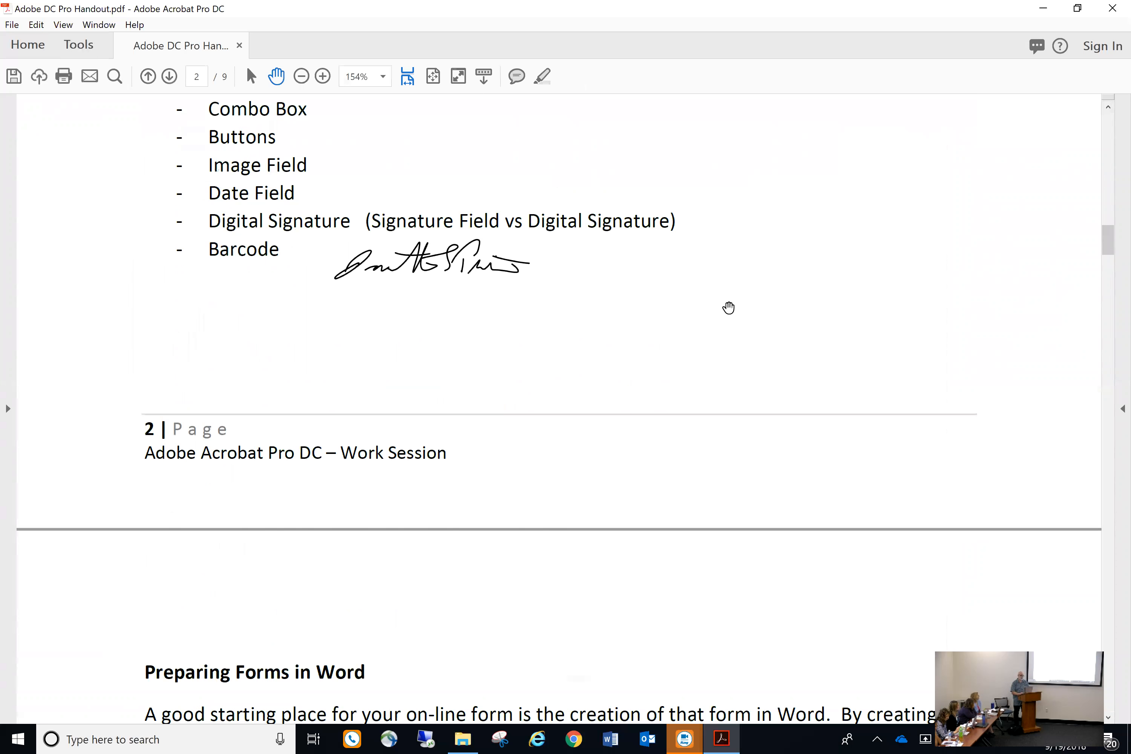
scroll(728, 307, down, 1)
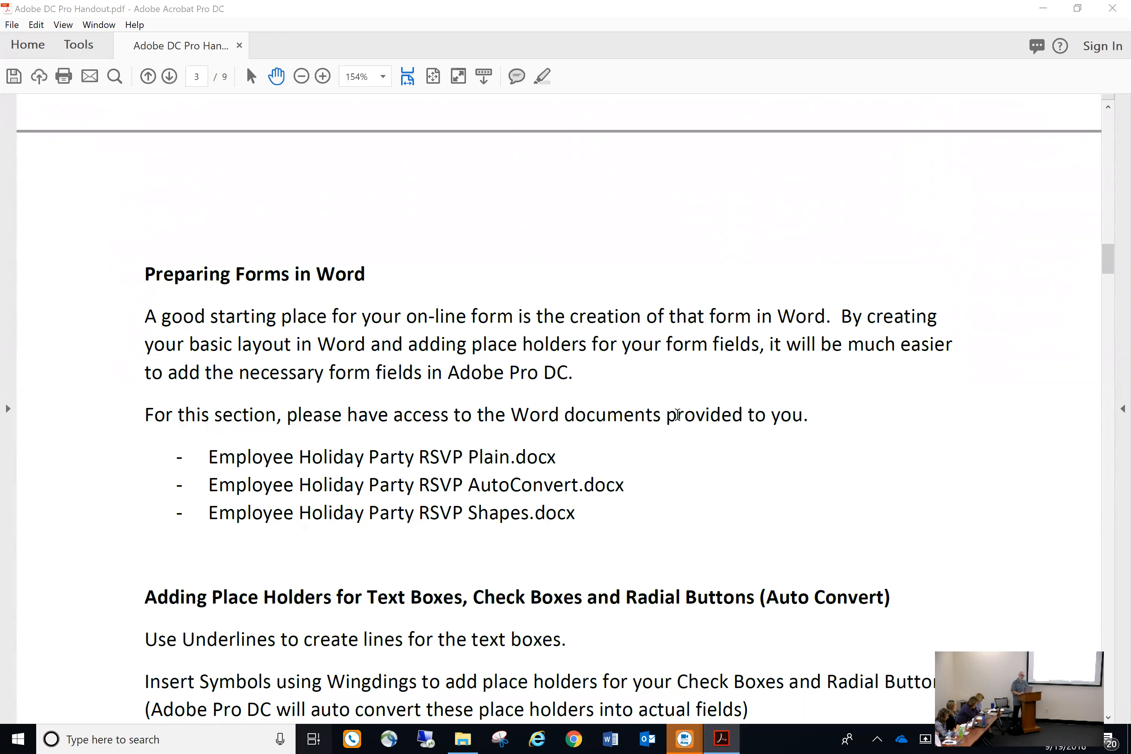
Use Win+Tab to return to the handout, then bring the _Adobe Forms Training folder forward
key(super+Tab)
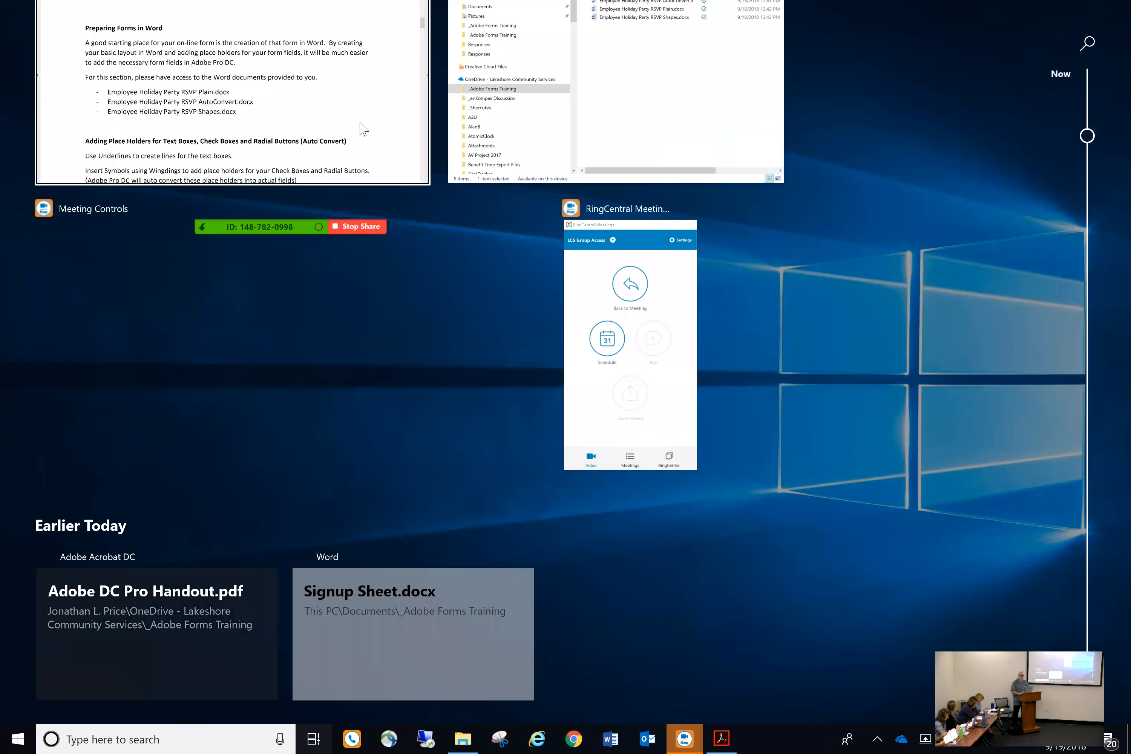
click(359, 126)
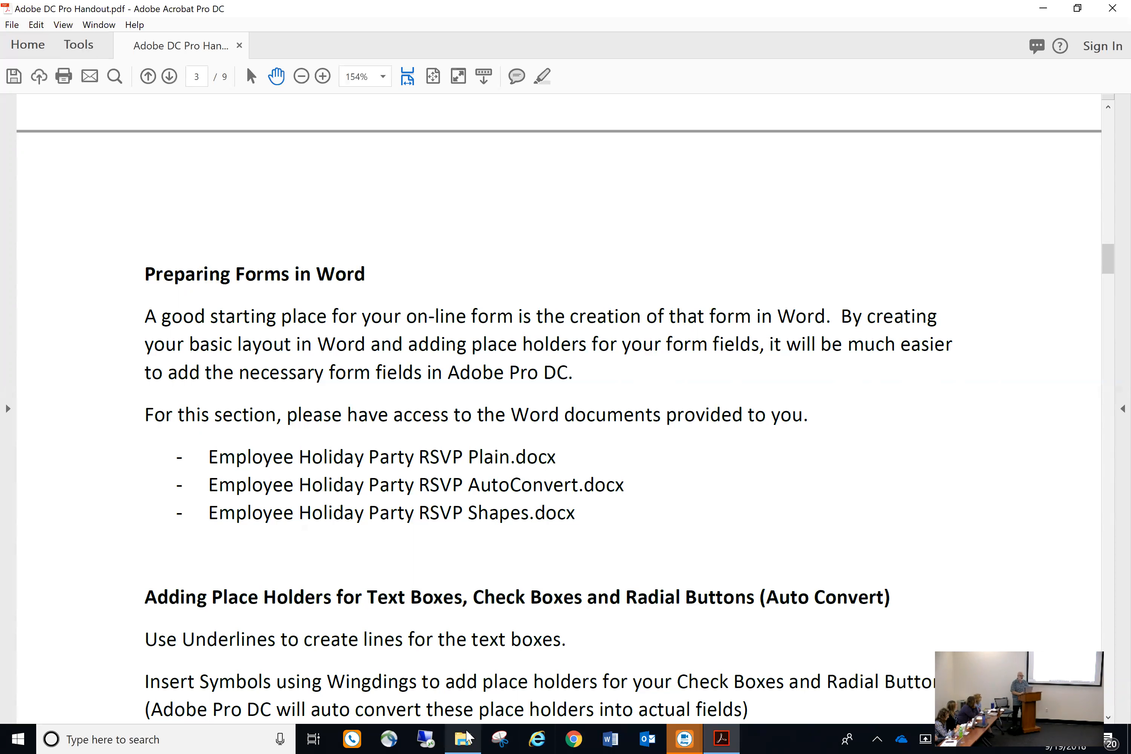
mouse_move(467, 737)
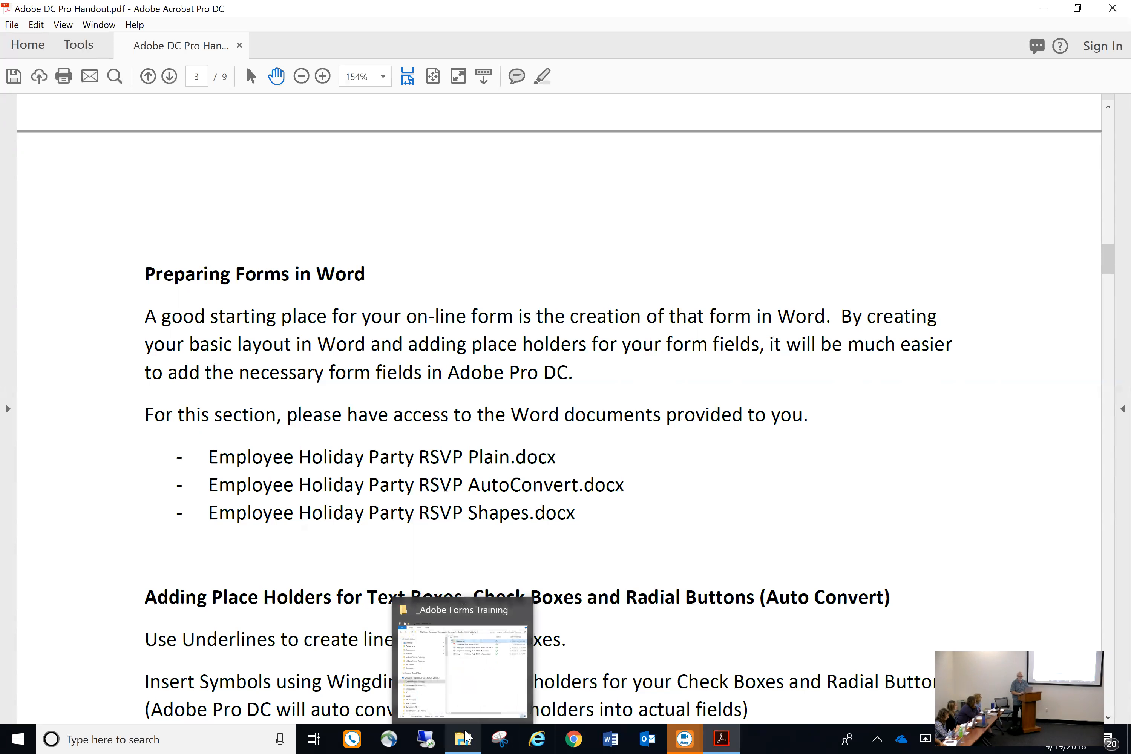
click(467, 736)
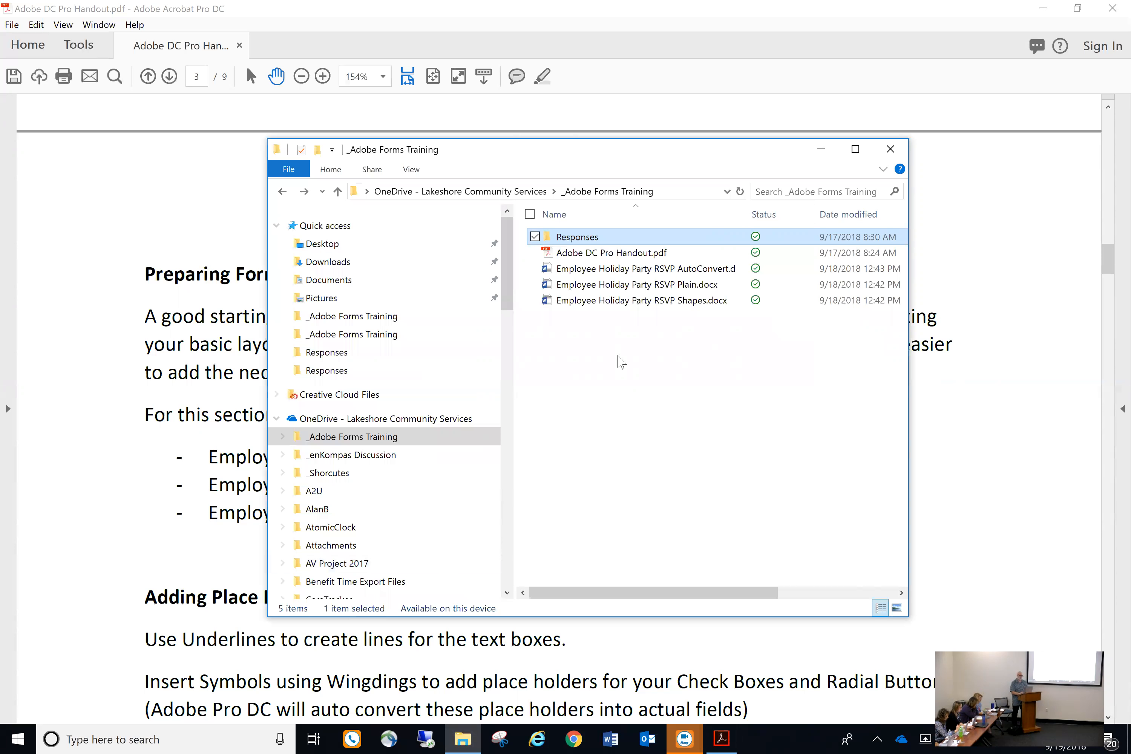
Open Employee Holiday Party RSVP Plain.docx and decline automatically sharing changes with co-editors
double_click(644, 287)
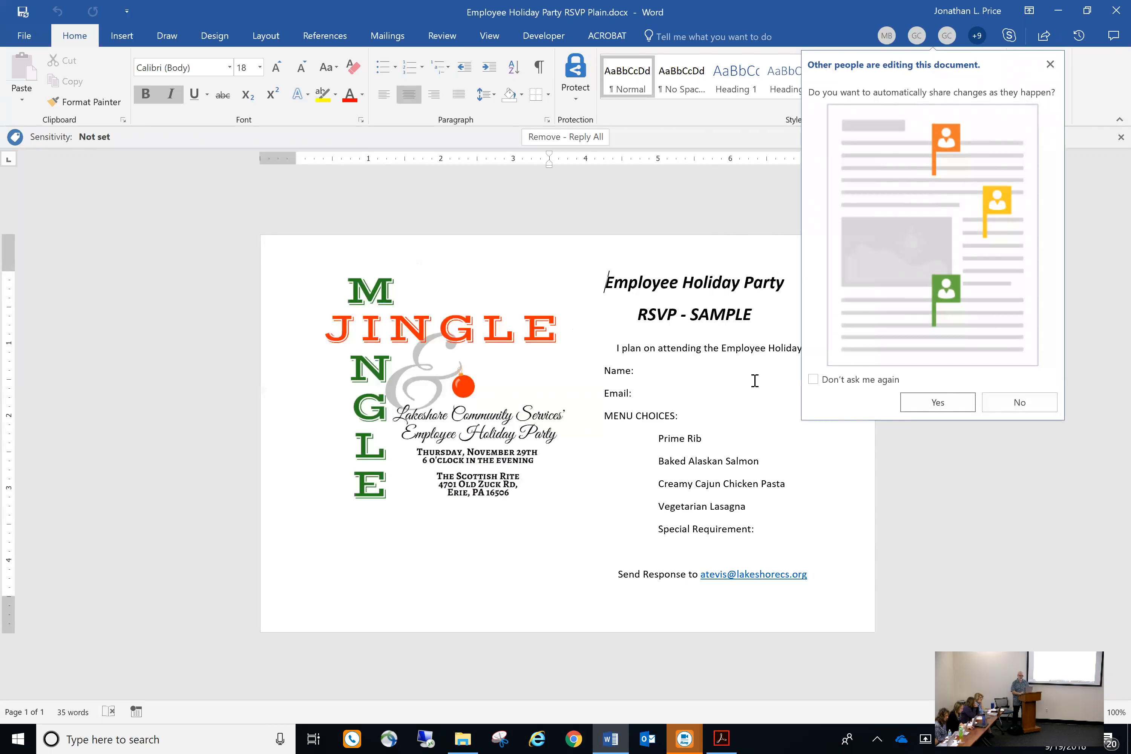
click(1026, 402)
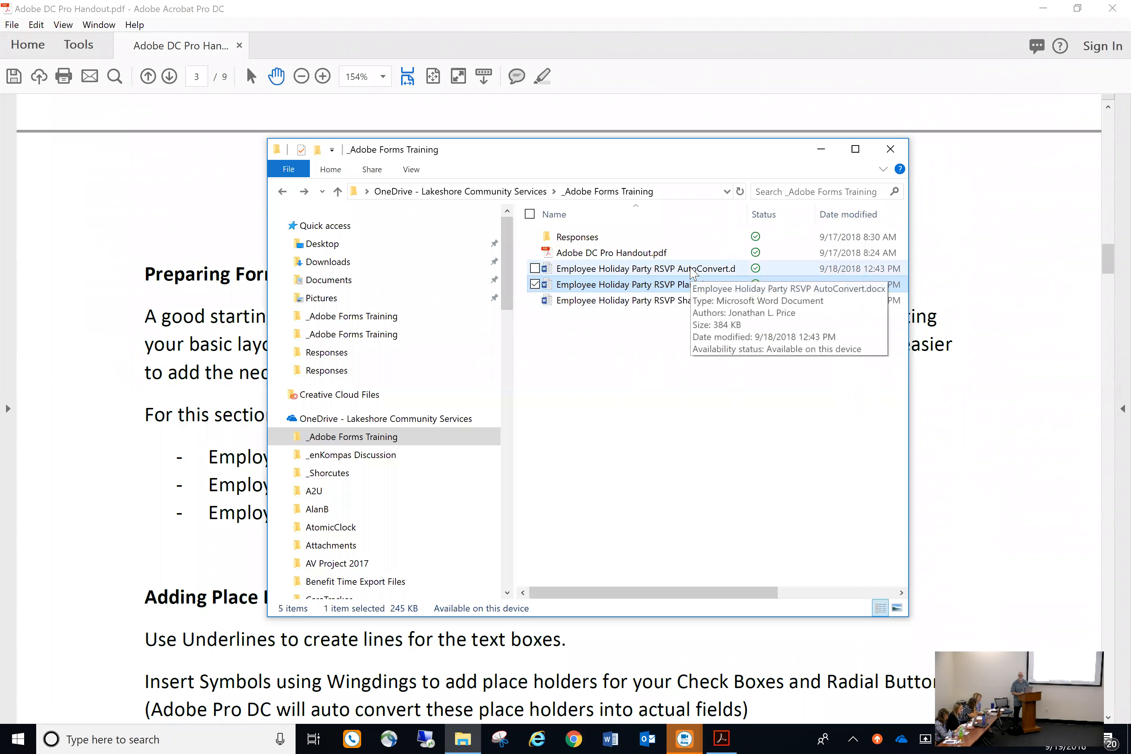
Open Employee Holiday Party RSVP AutoConvert.docx from the _Adobe Forms Training folder
double_click(691, 268)
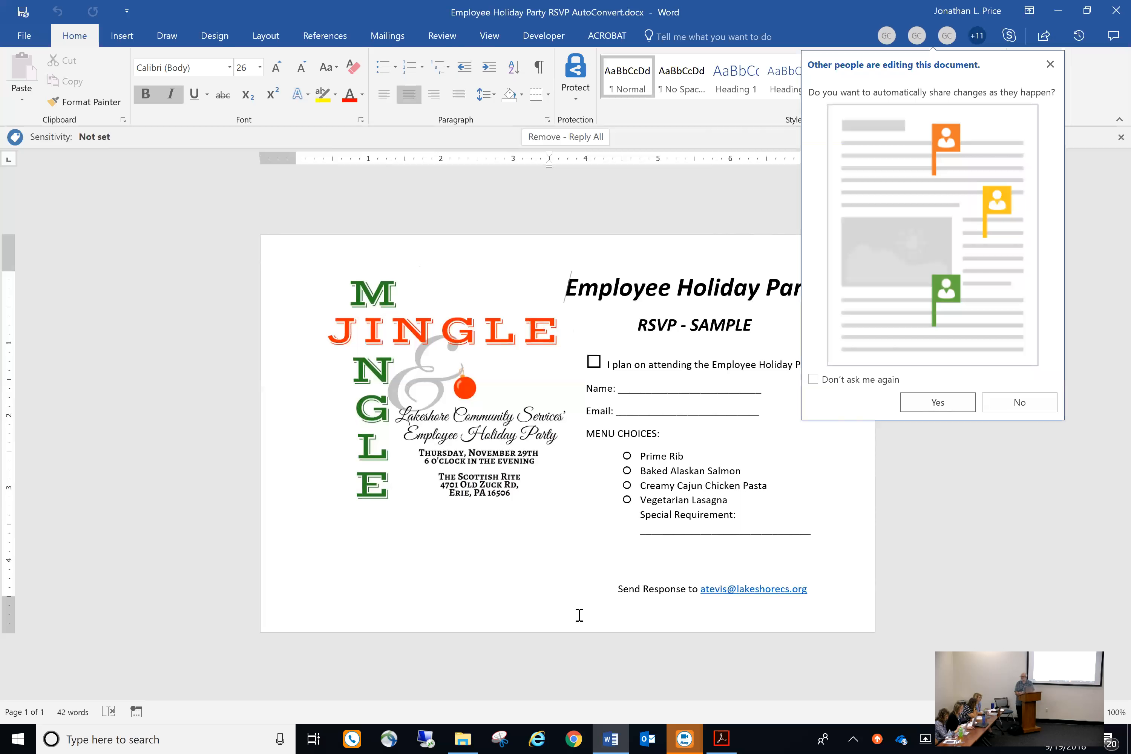
Answer No to the 'Other people are editing this document' prompt
click(1019, 402)
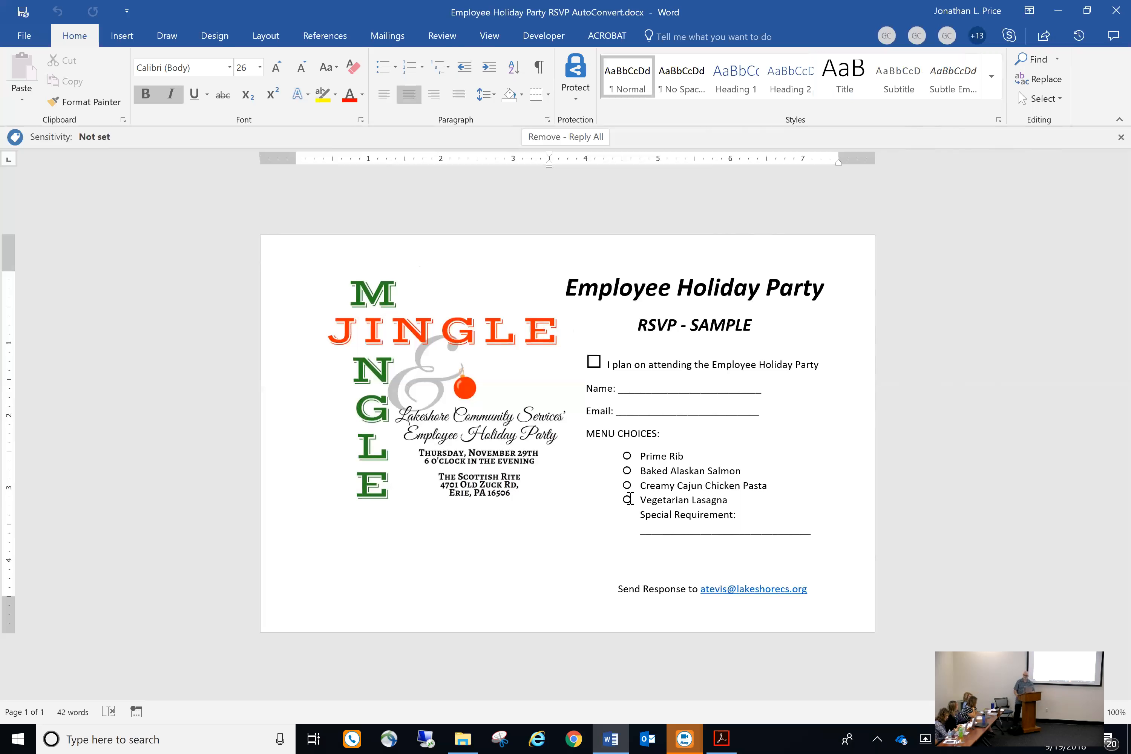
click(628, 499)
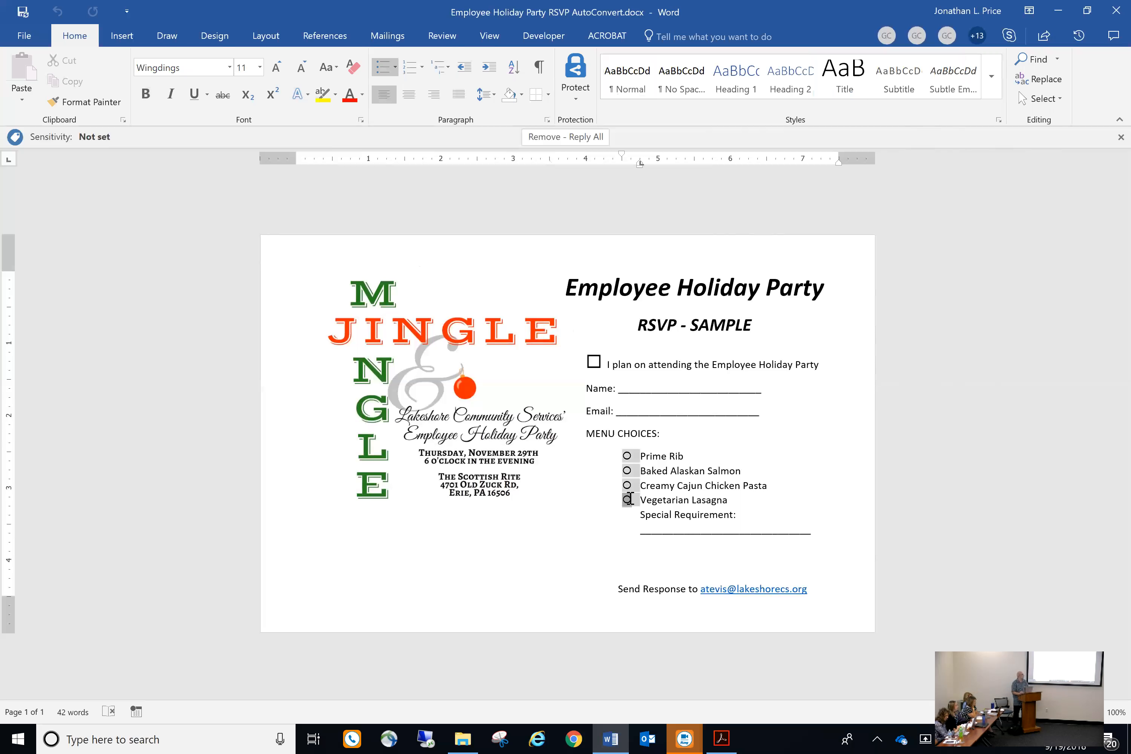
click(572, 579)
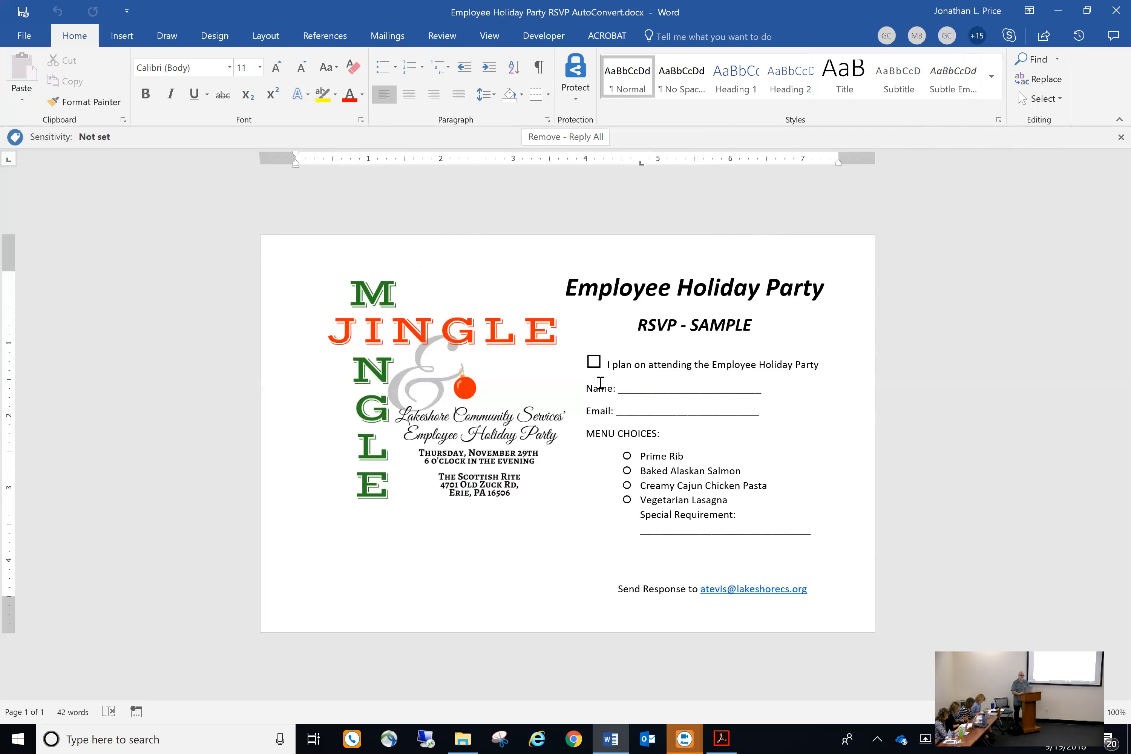
Delete the checkbox symbol before 'I plan on attending the Employee Holiday Party'
click(603, 365)
key(BackSpace)
key(BackSpace)
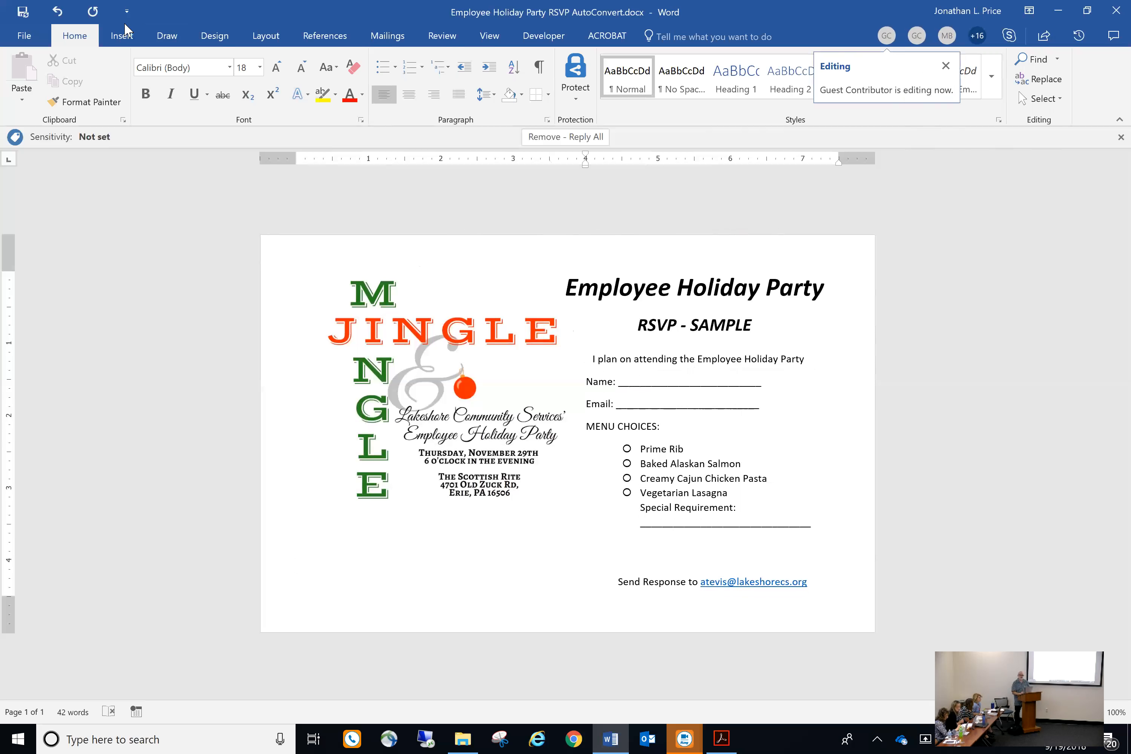
Check the Insert > Symbol list, then restore down Word to reveal the Acrobat handout
click(121, 37)
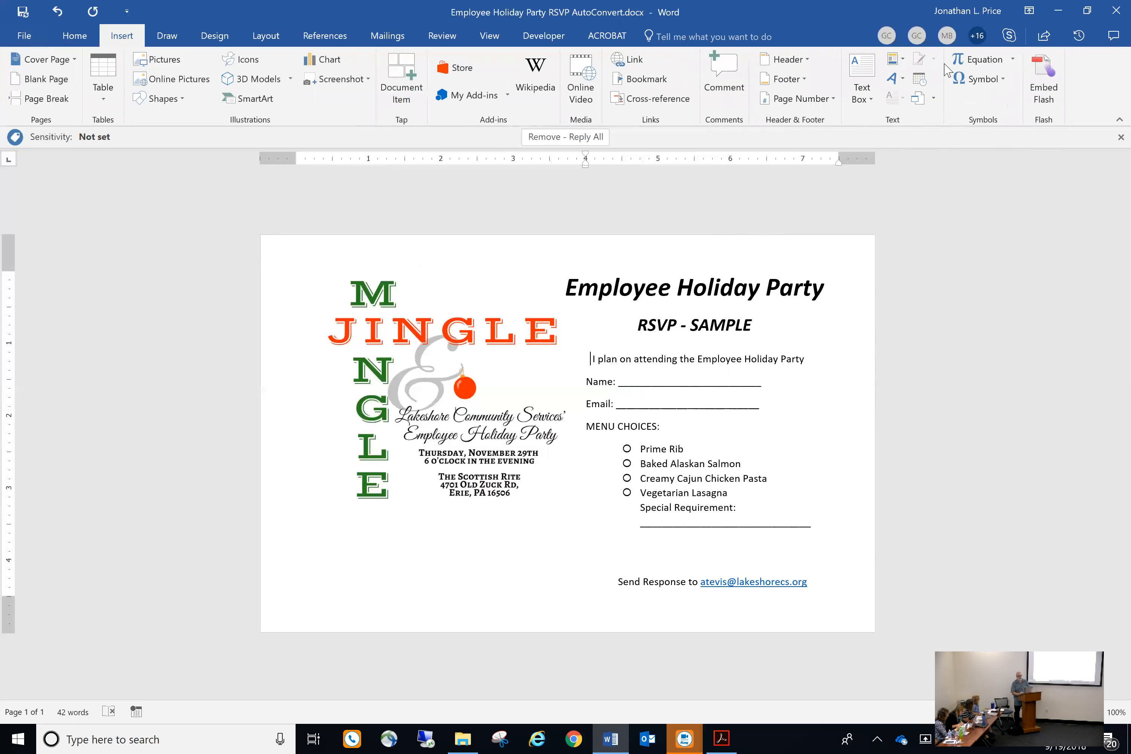
click(1001, 80)
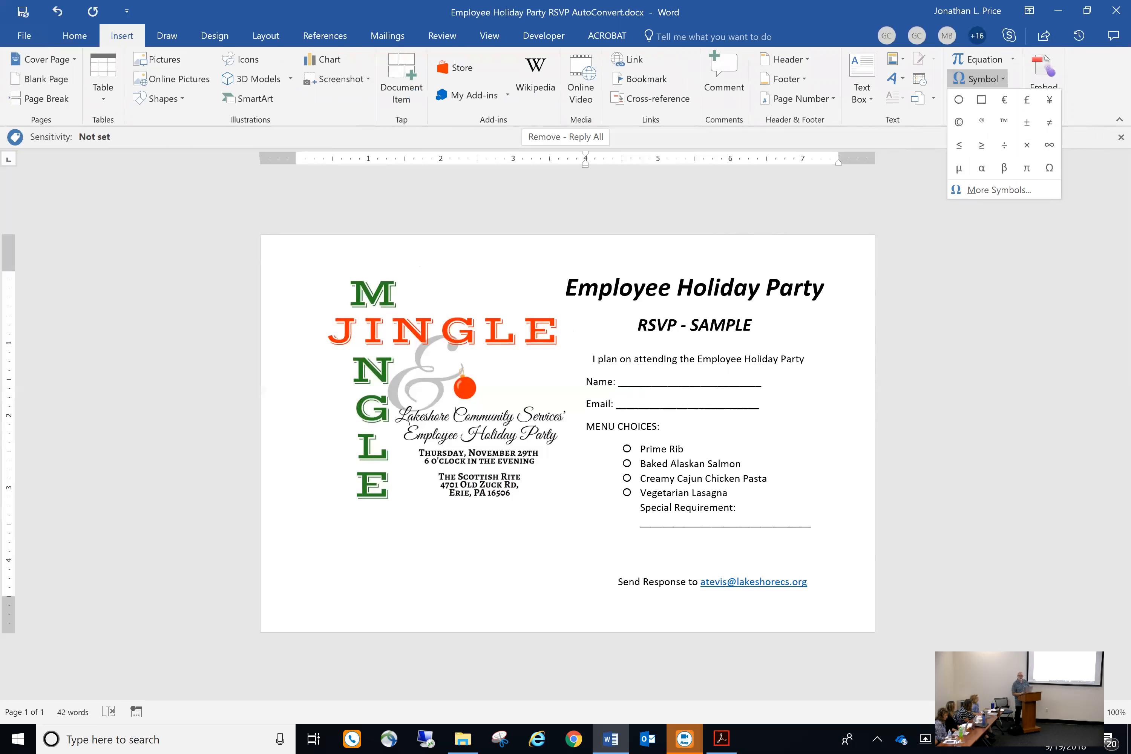
click(1087, 9)
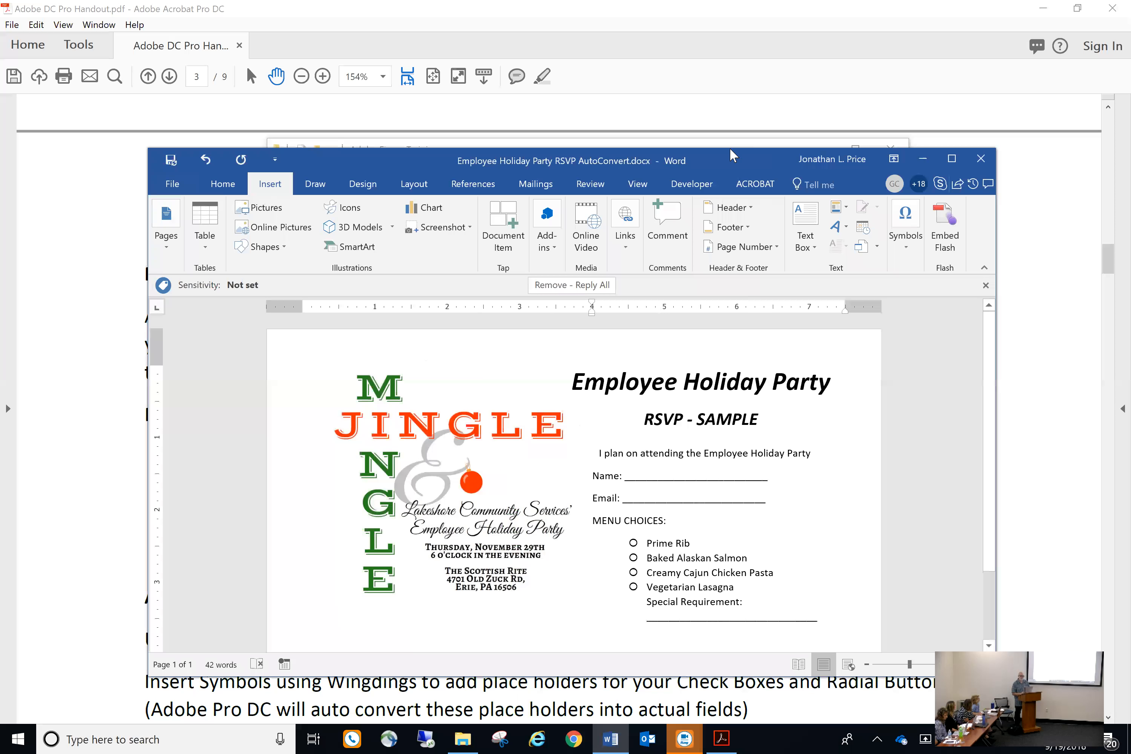
Insert the Wingdings hollow square (character code 111) before the attendance line
drag(733, 154, 547, 72)
click(713, 154)
click(762, 222)
click(773, 360)
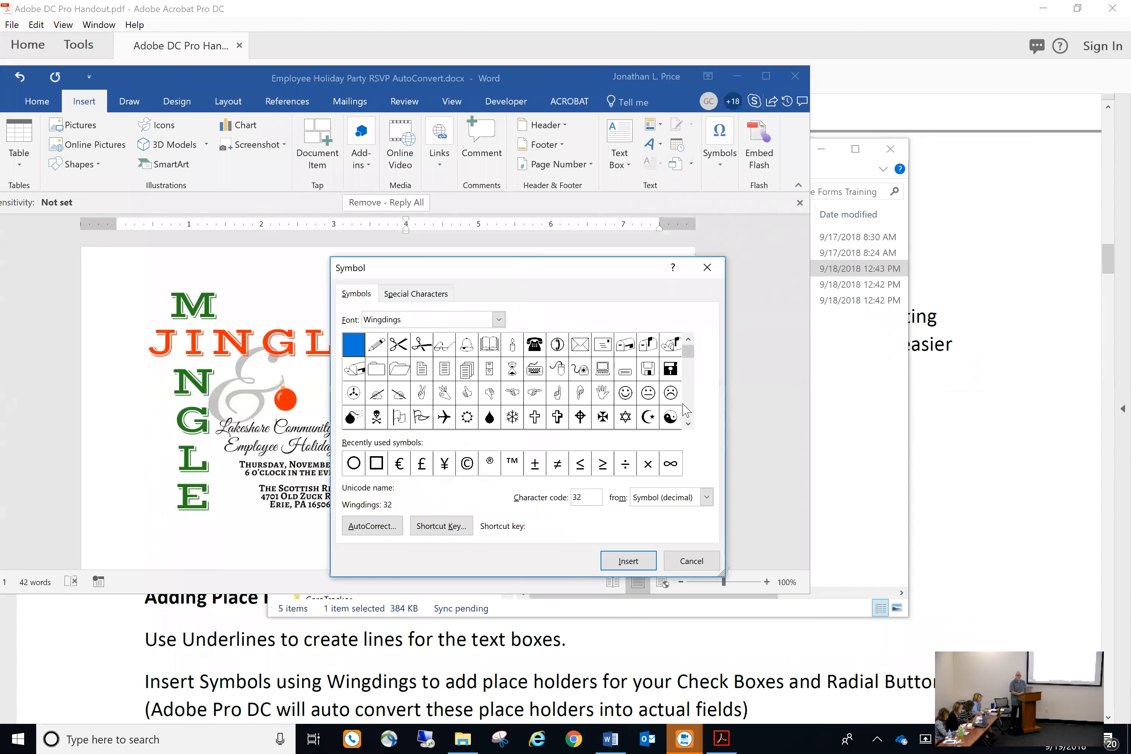
click(688, 424)
click(688, 424)
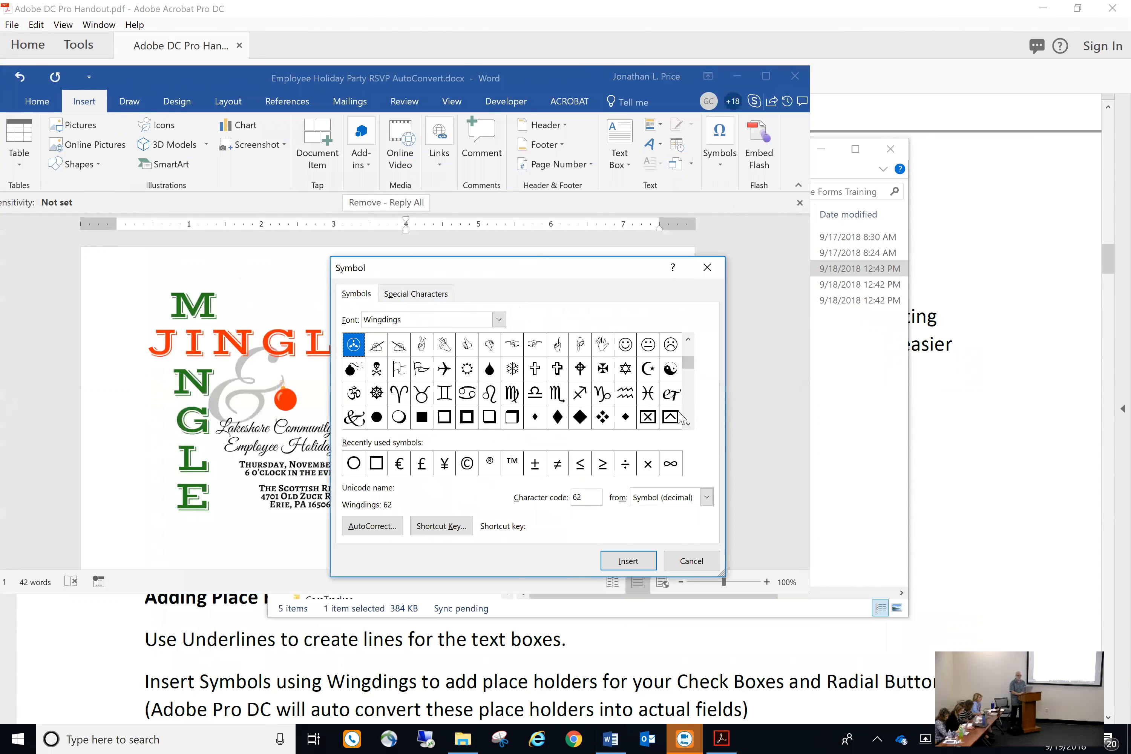
click(688, 424)
click(688, 424)
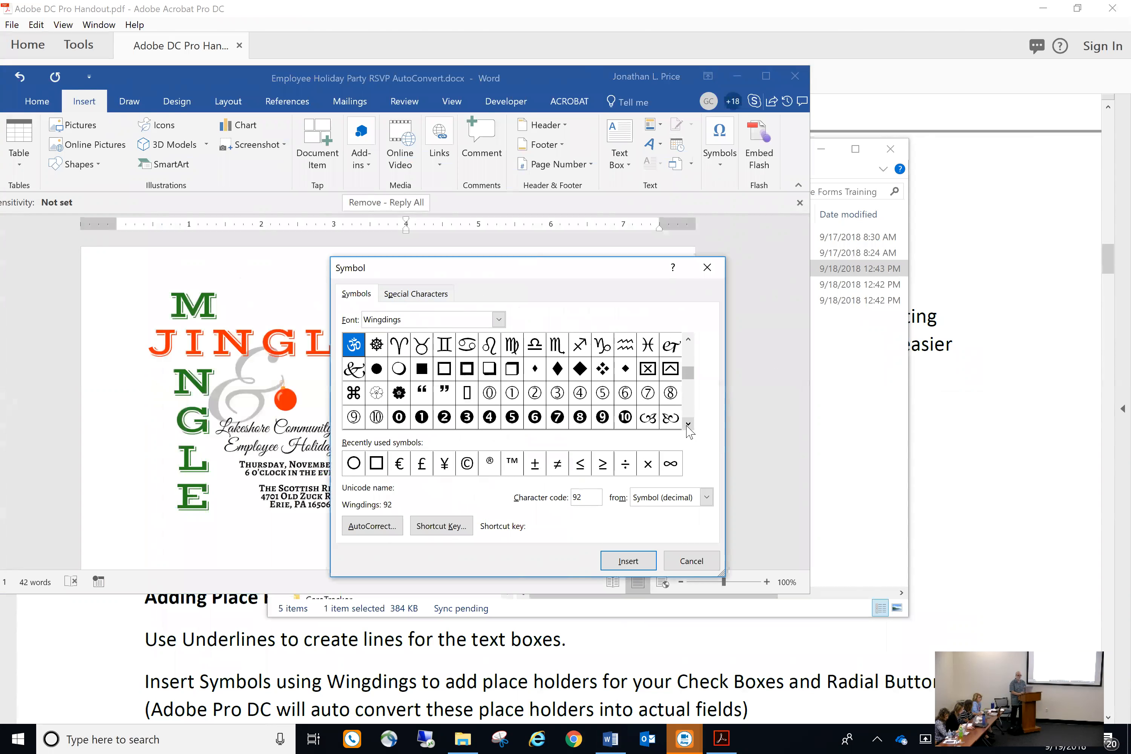
click(688, 424)
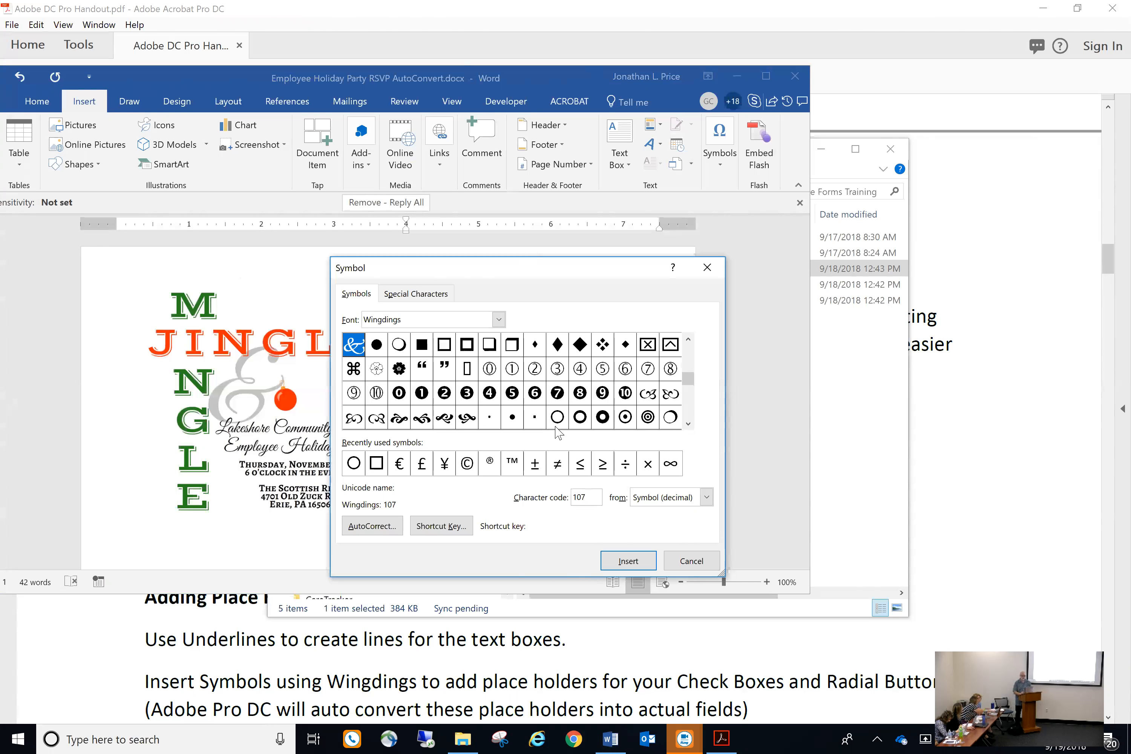
click(443, 345)
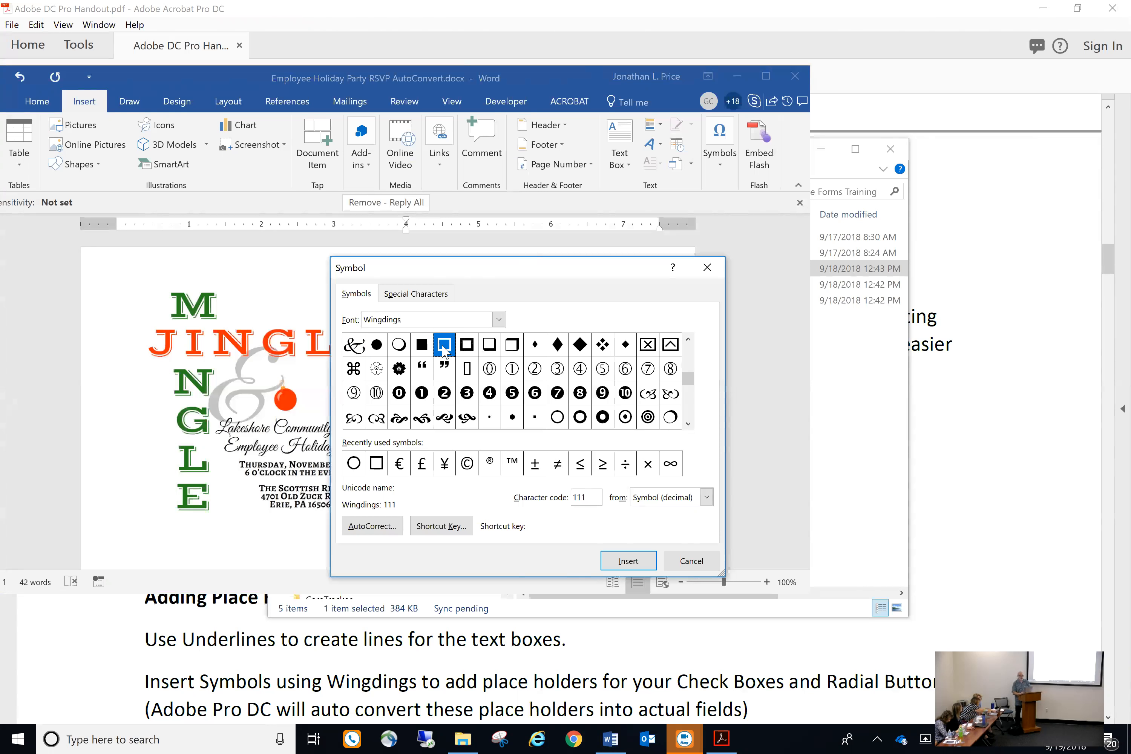
click(624, 569)
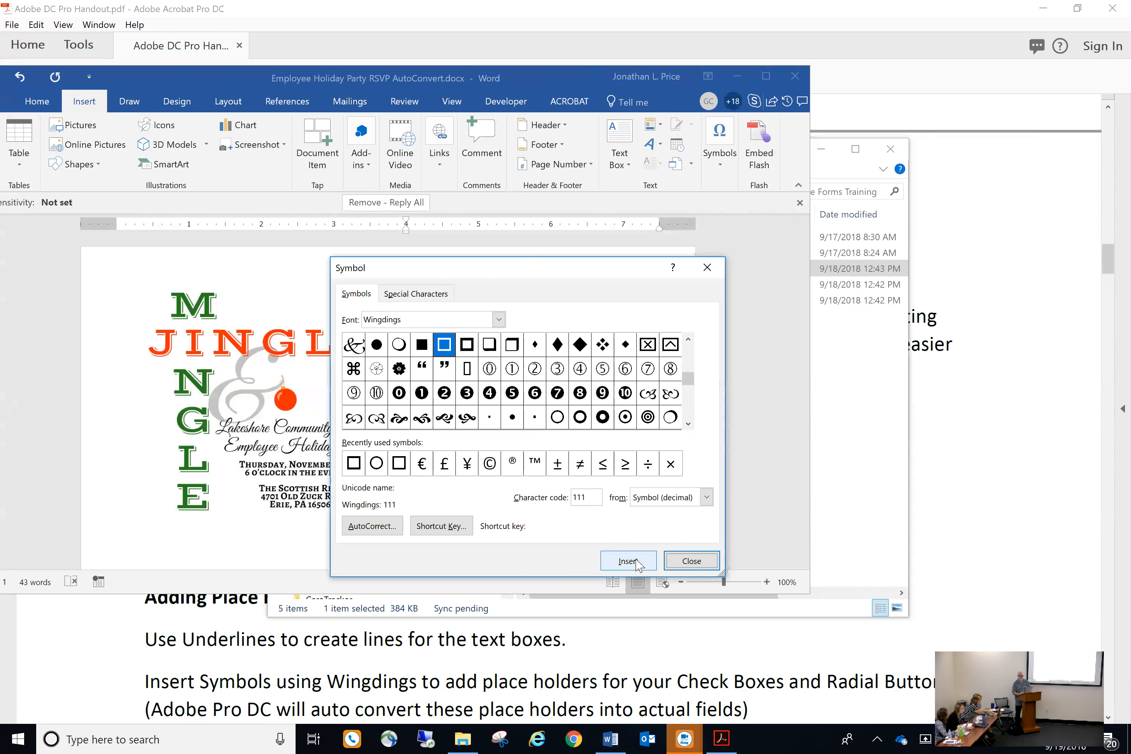
click(692, 561)
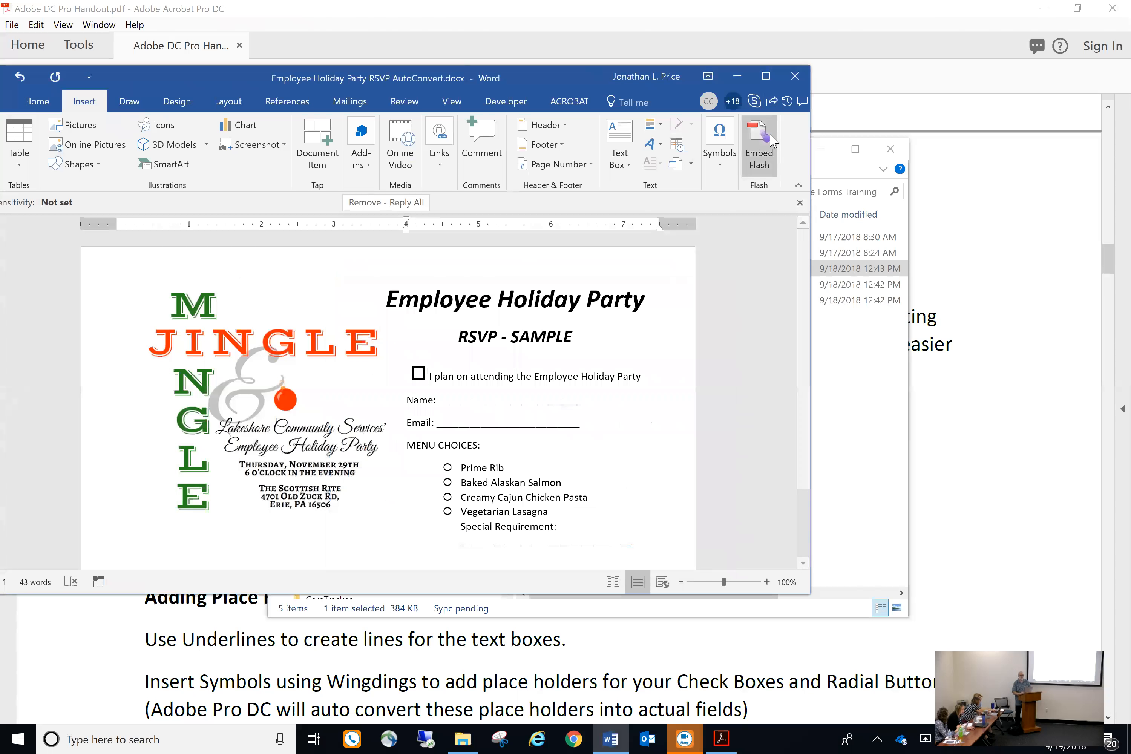
Maximize the Word window showing the AutoConvert RSVP form
click(769, 76)
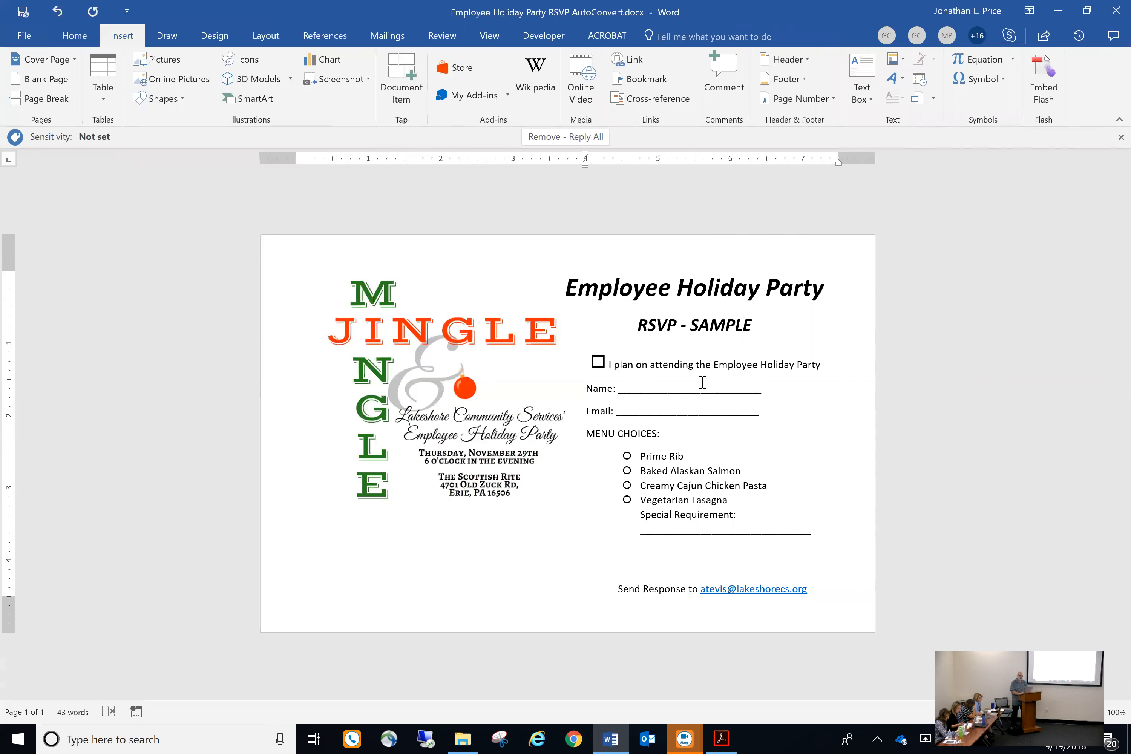
Add '__' to the Name line, then close the RSVP document with Don't Save
click(753, 387)
text(__)
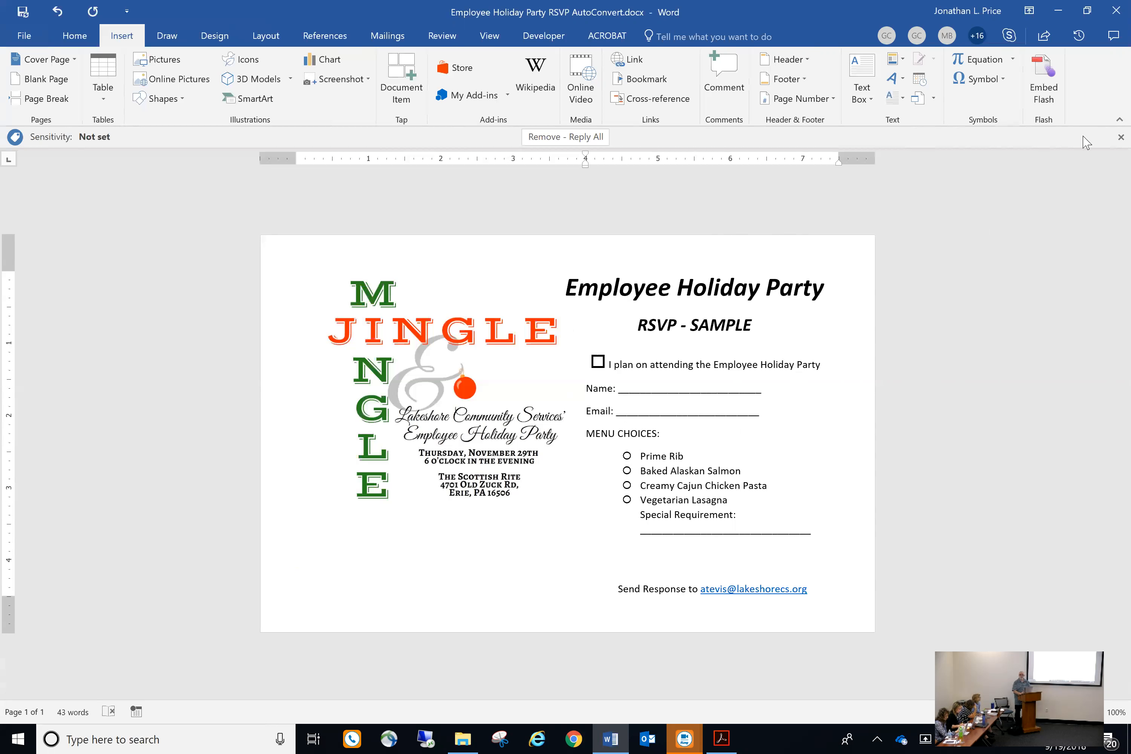
click(1116, 11)
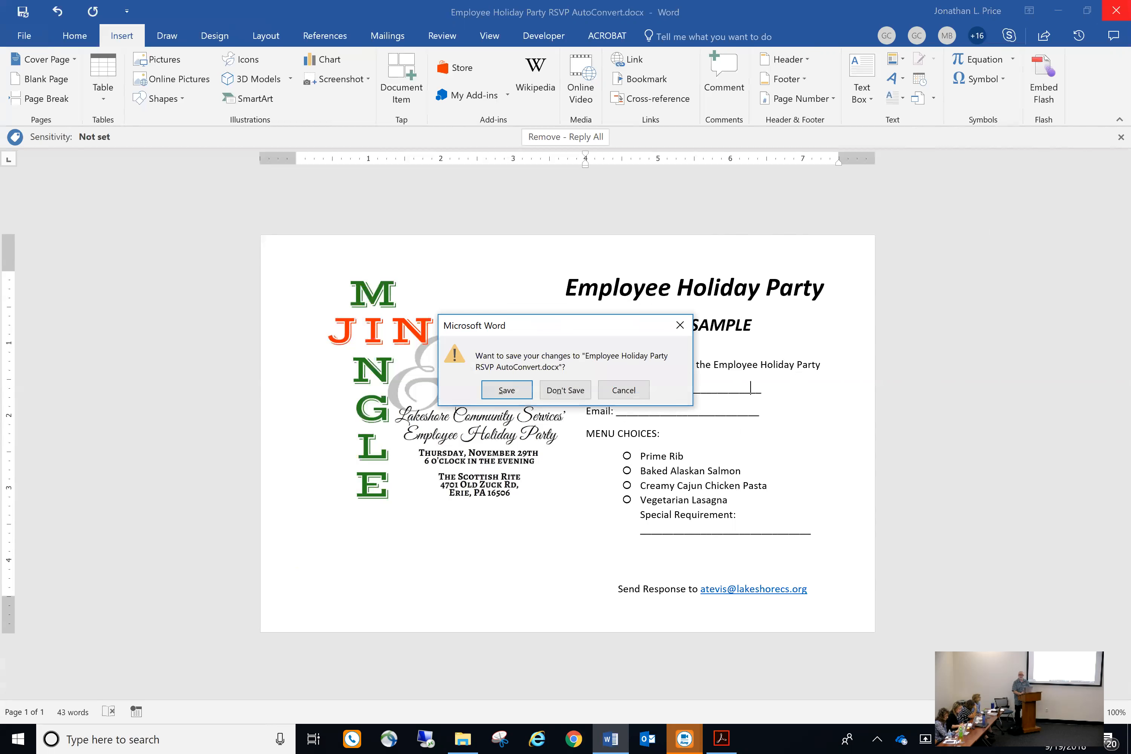
click(565, 390)
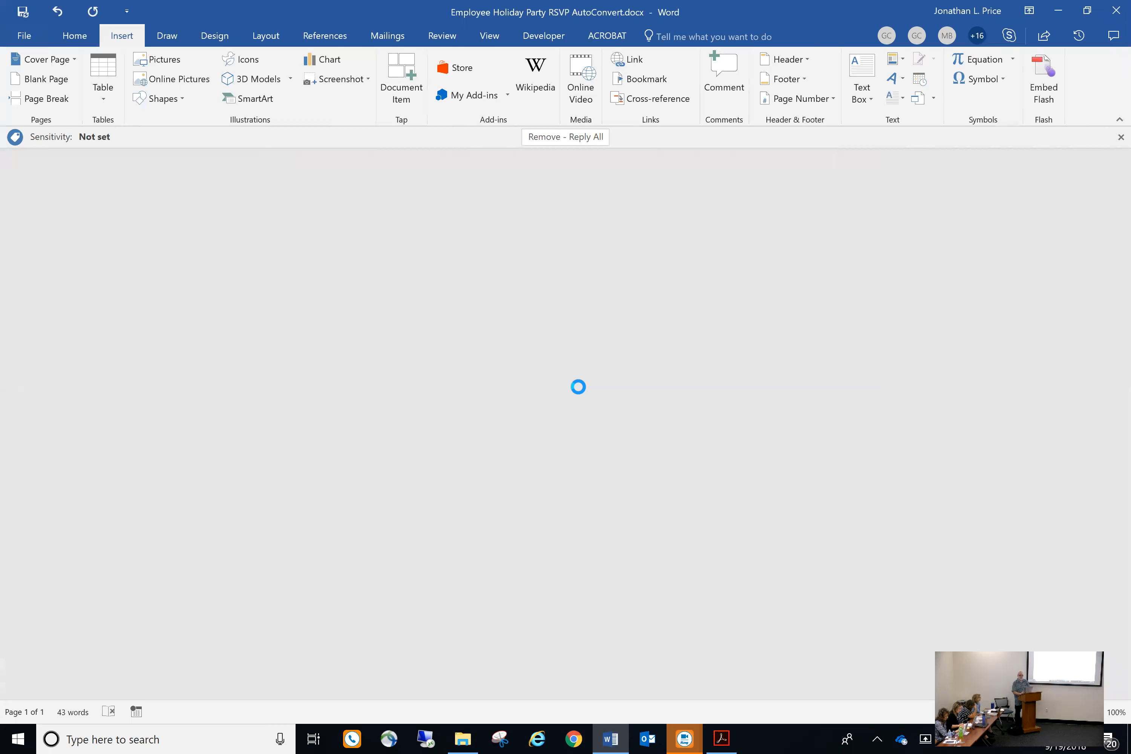
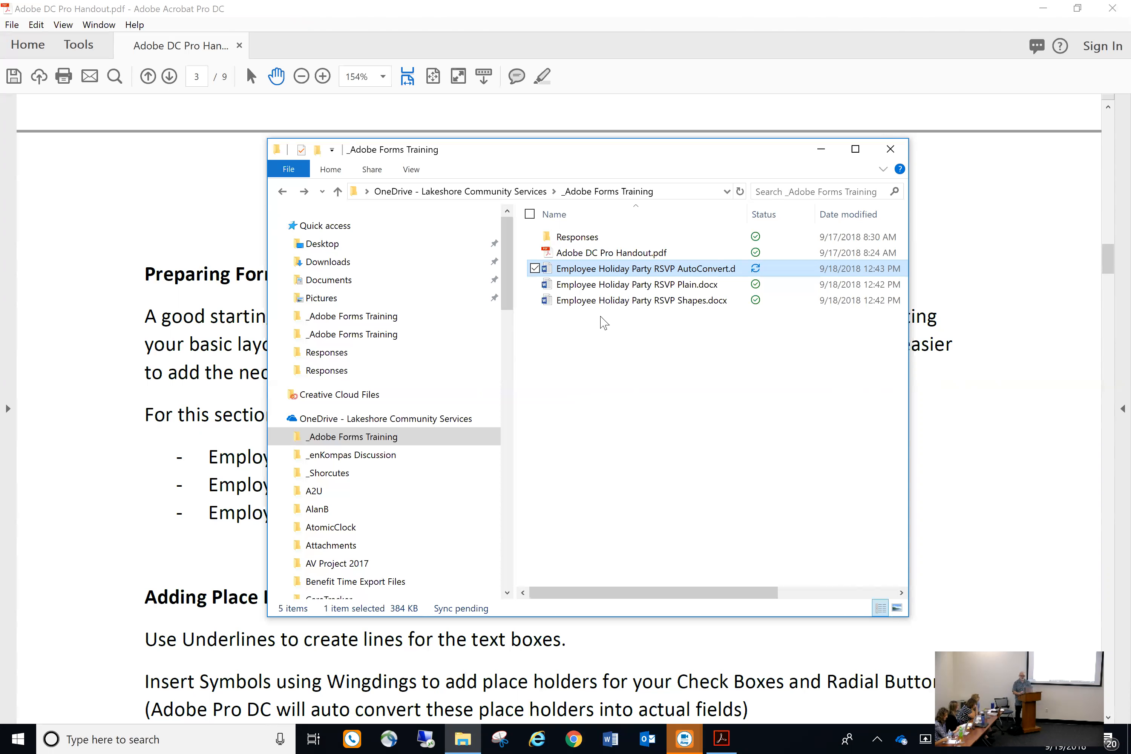
Reopen and close the AutoConvert RSVP in Word, then quit Acrobat discarding the handout's changes
double_click(635, 270)
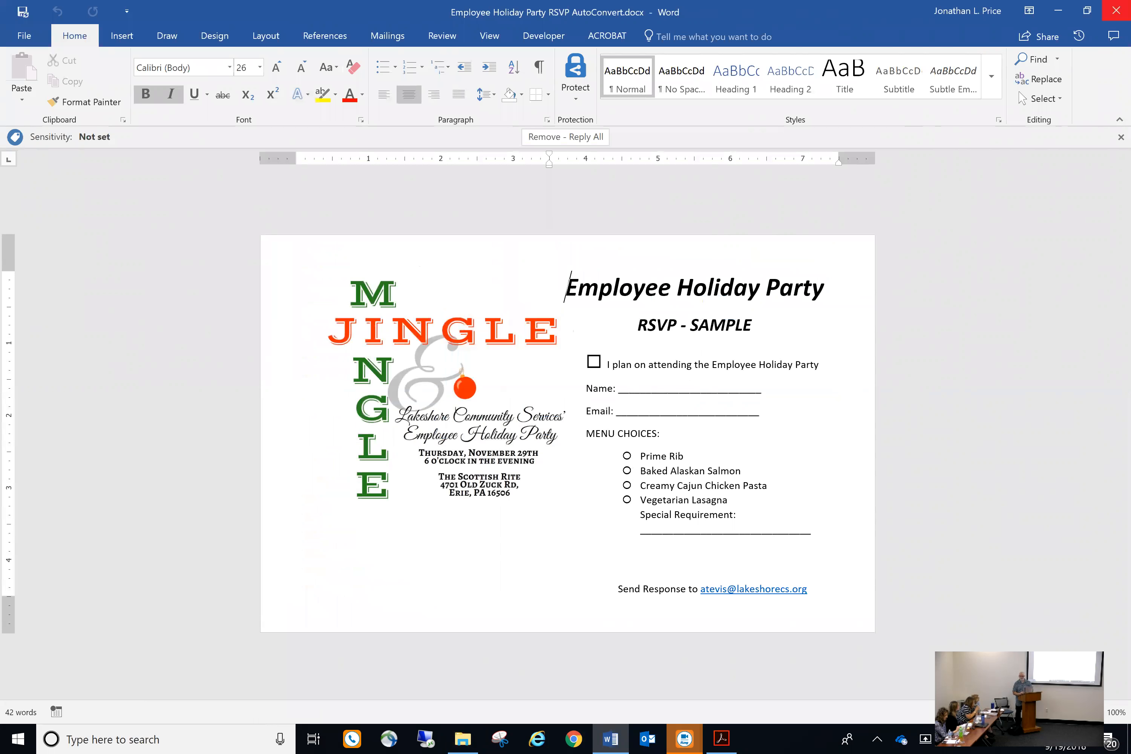
click(1116, 10)
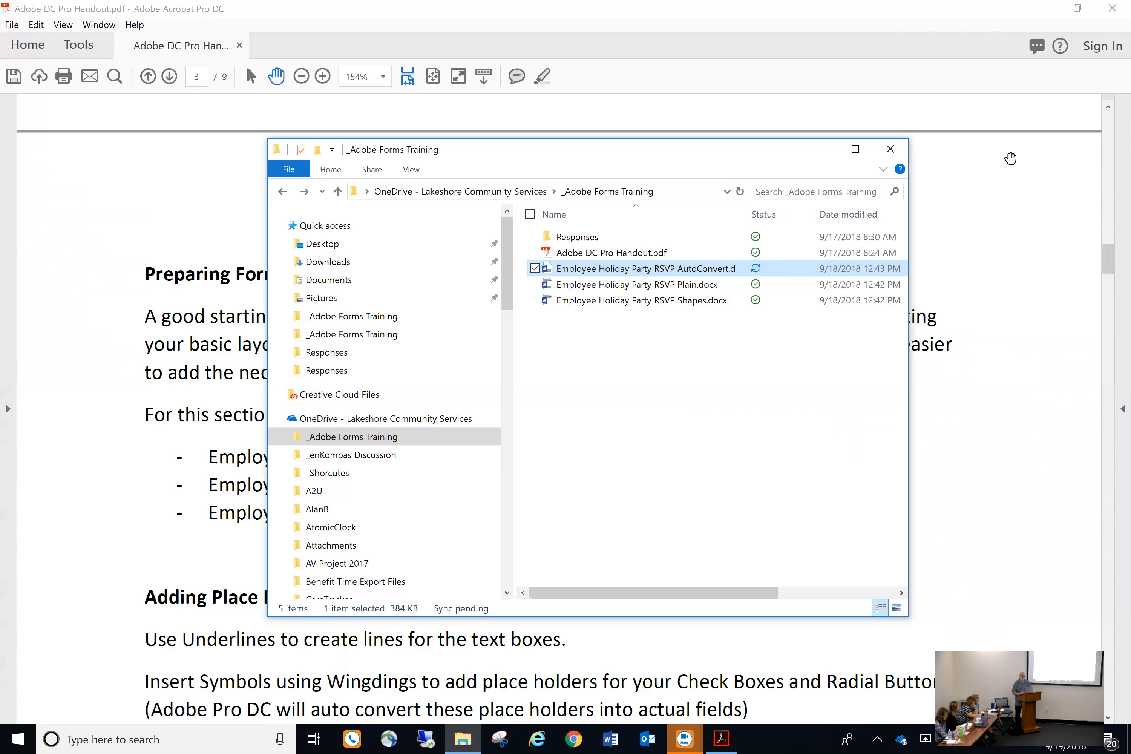
click(1112, 8)
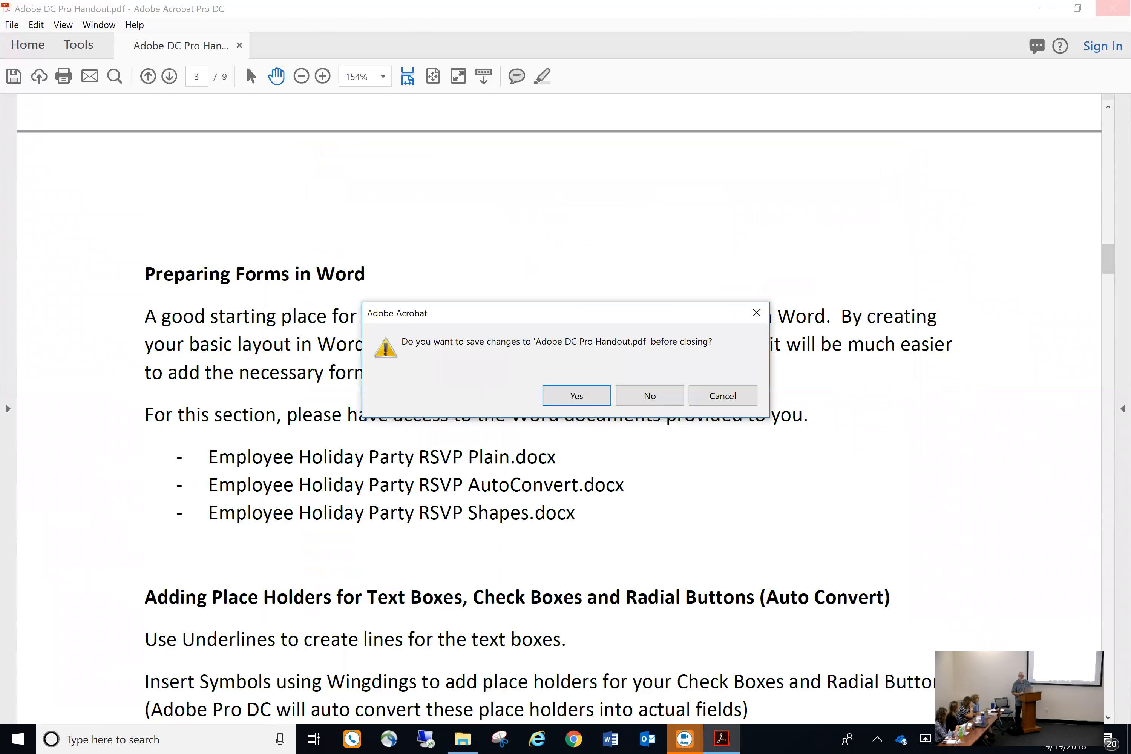
click(645, 398)
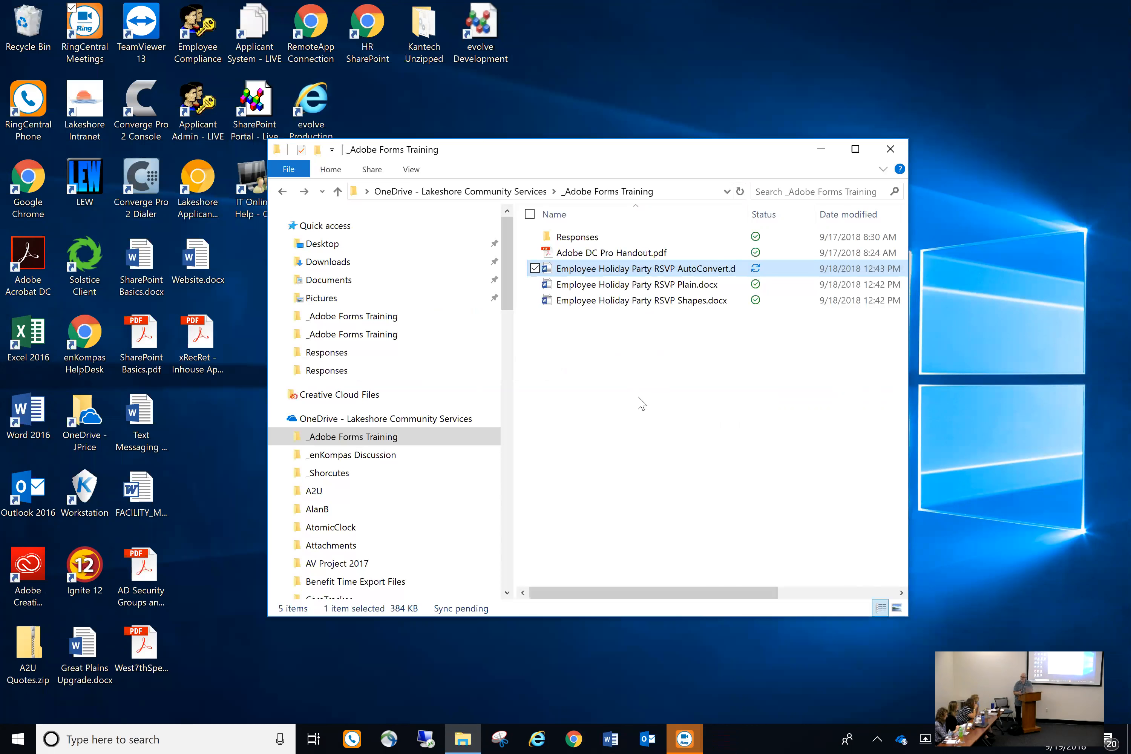
click(14, 735)
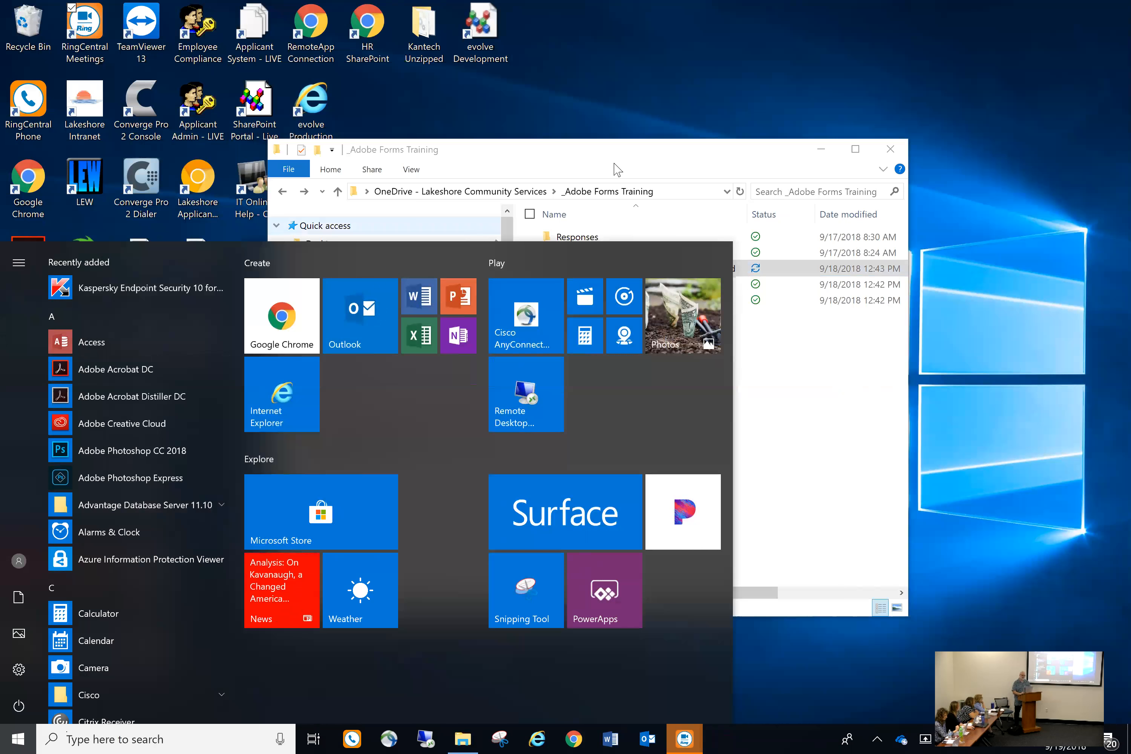
click(175, 376)
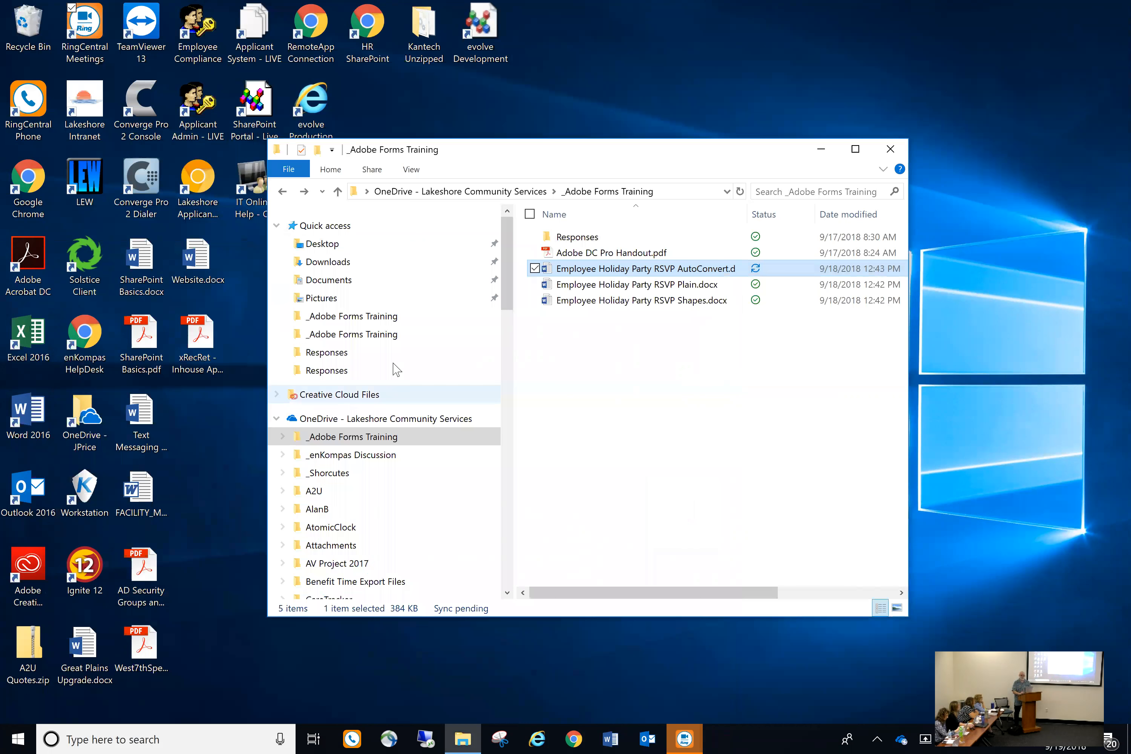
Open Employee Holiday Party RSVP Shapes.docx in Word, declining automatic sharing of changes
click(594, 301)
double_click(594, 301)
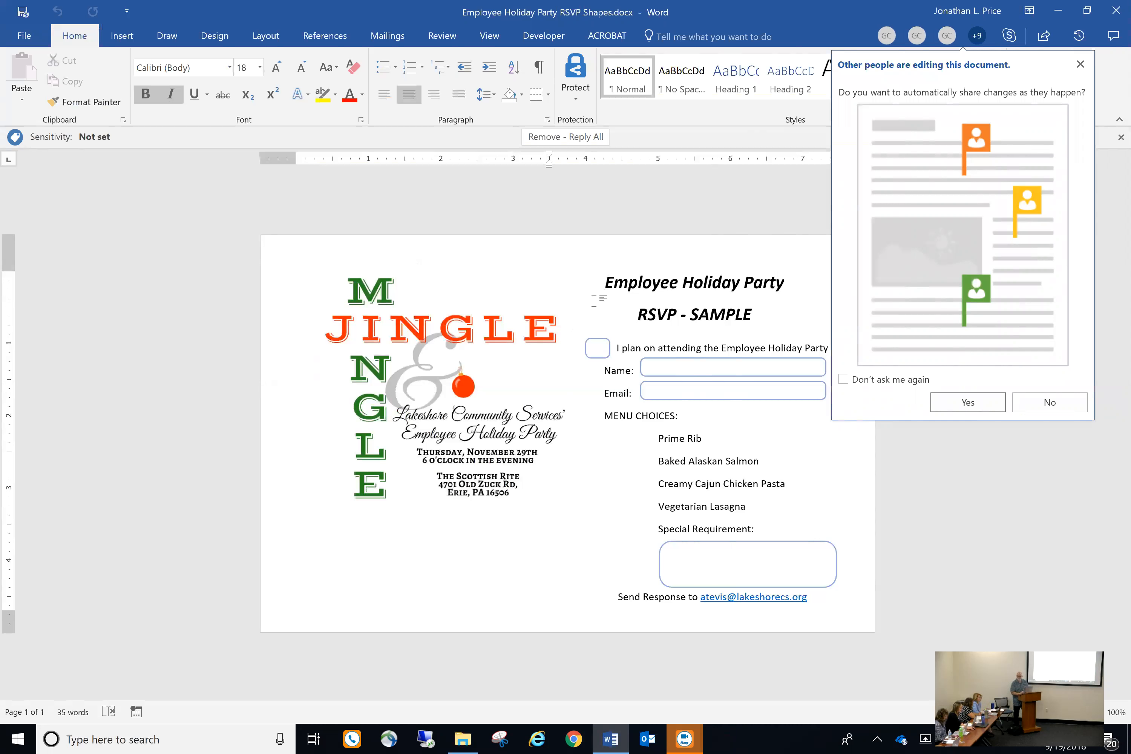
click(1049, 402)
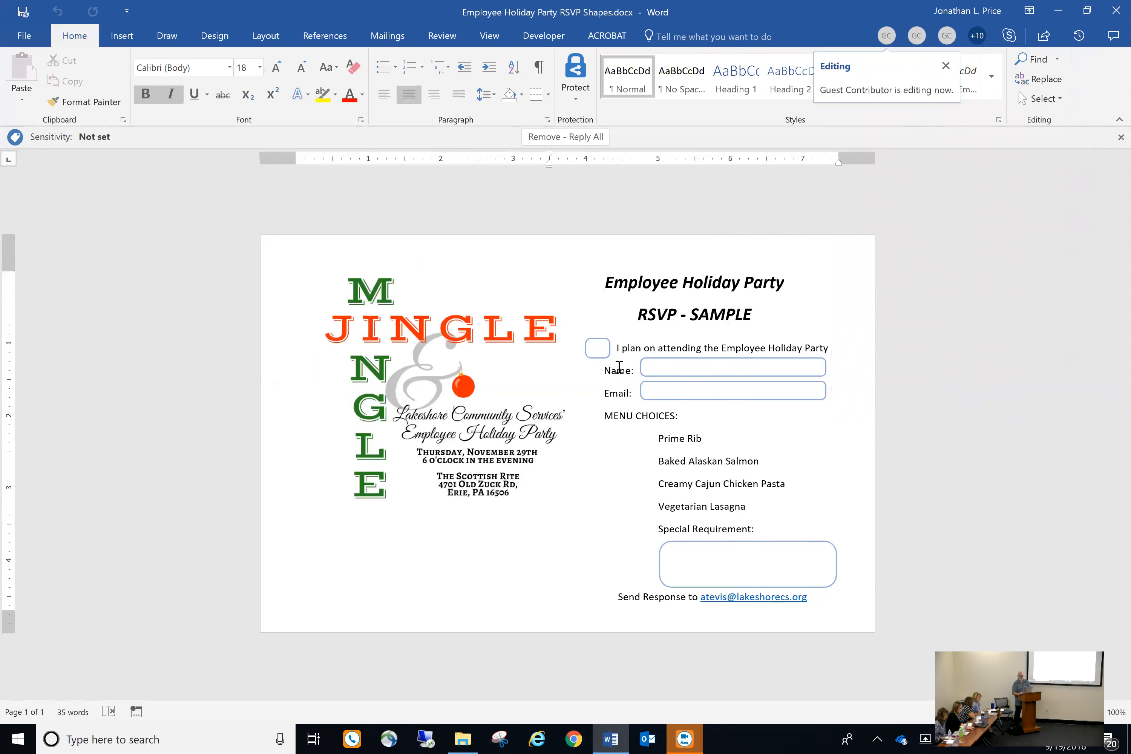
click(122, 43)
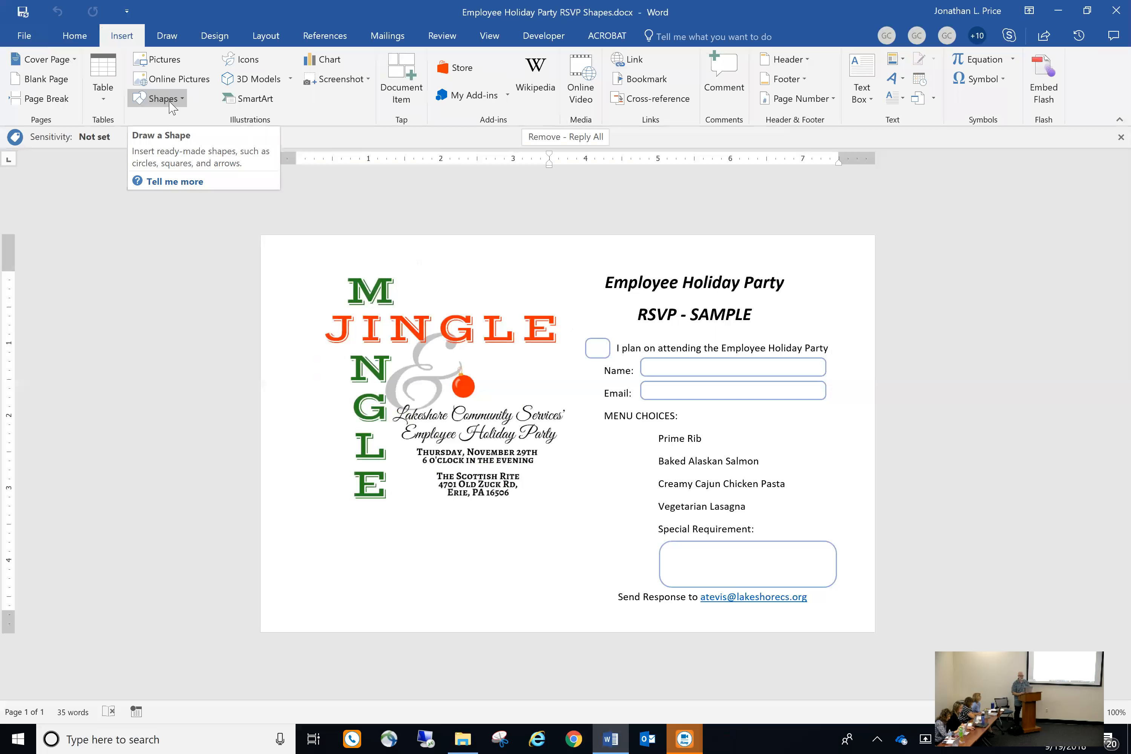
Open the Insert tab's Shapes gallery of lines, rectangles and other shapes
click(183, 101)
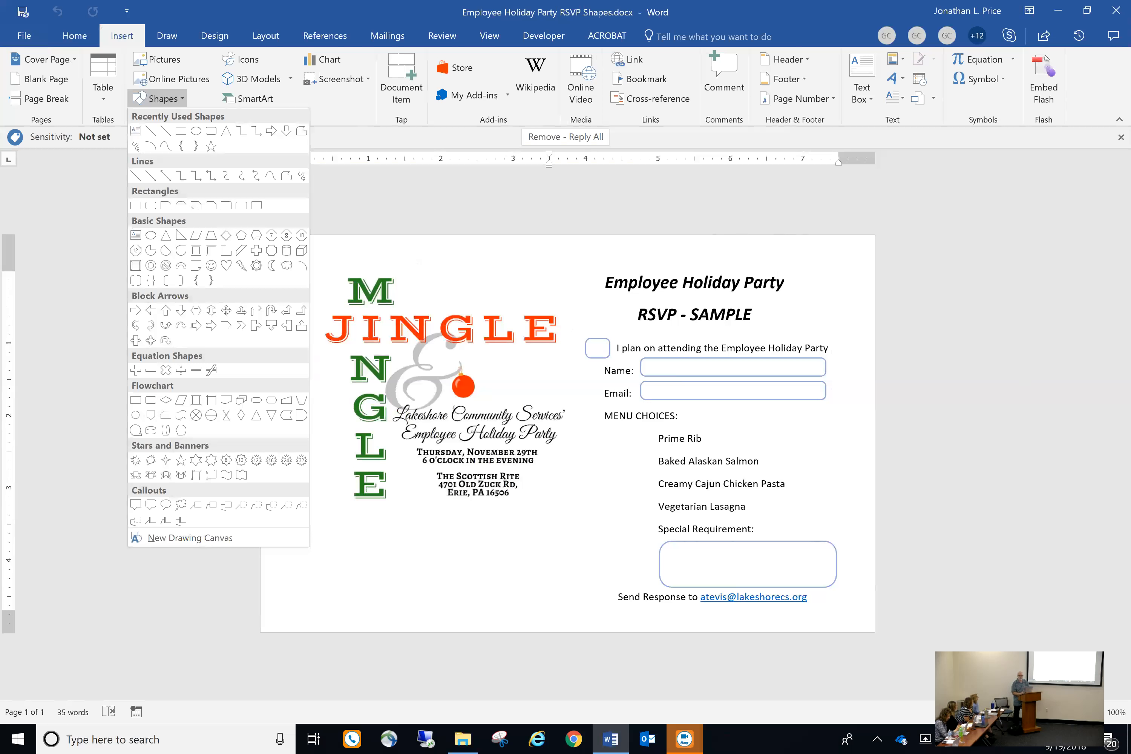
Close the RSVP Shapes document and exit Word
click(1115, 10)
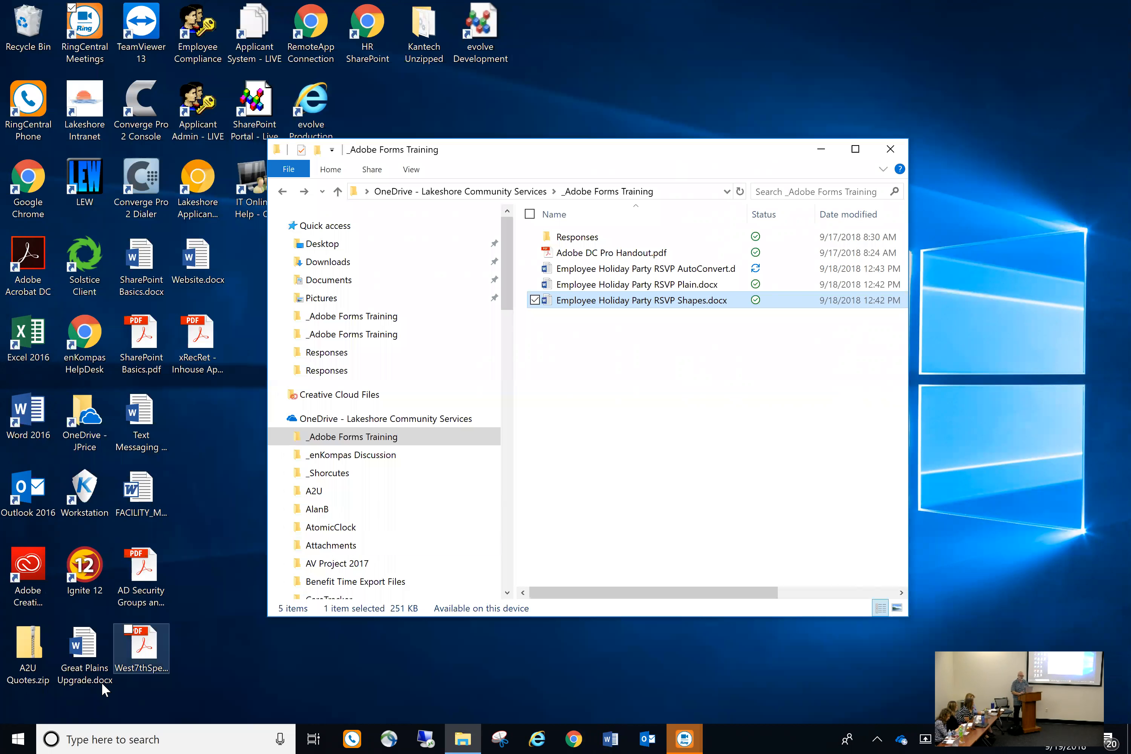
Launch Adobe Acrobat DC from the Start menu's app list
click(19, 737)
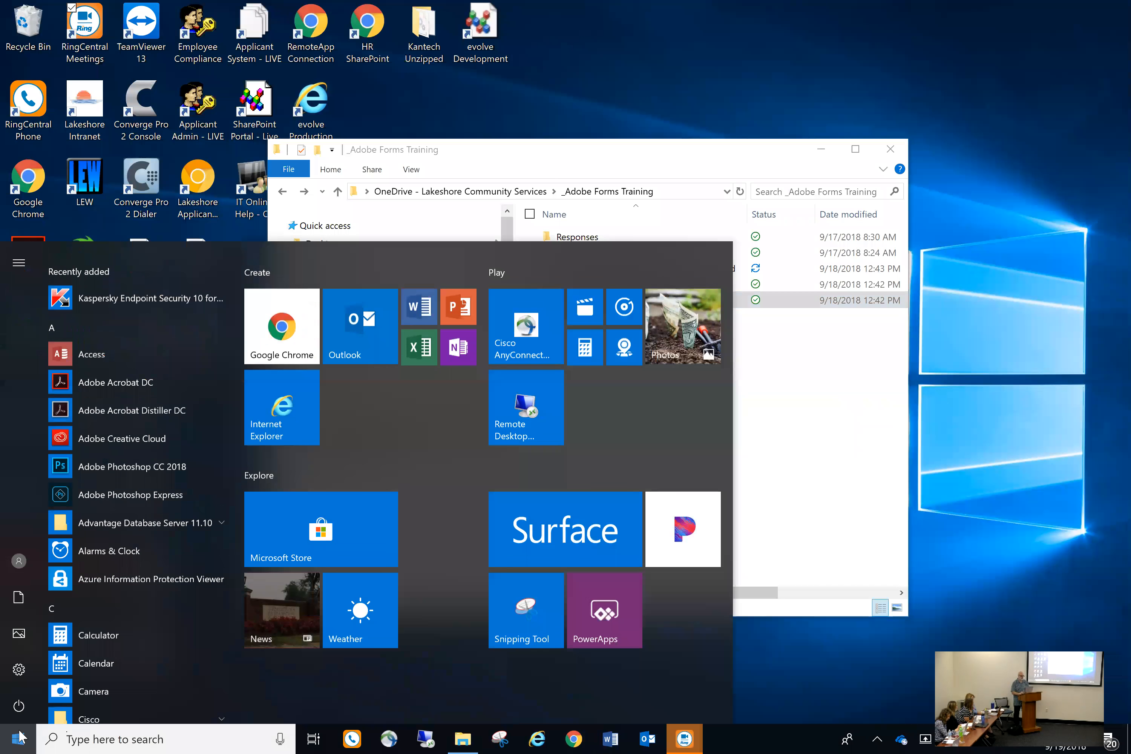
click(147, 376)
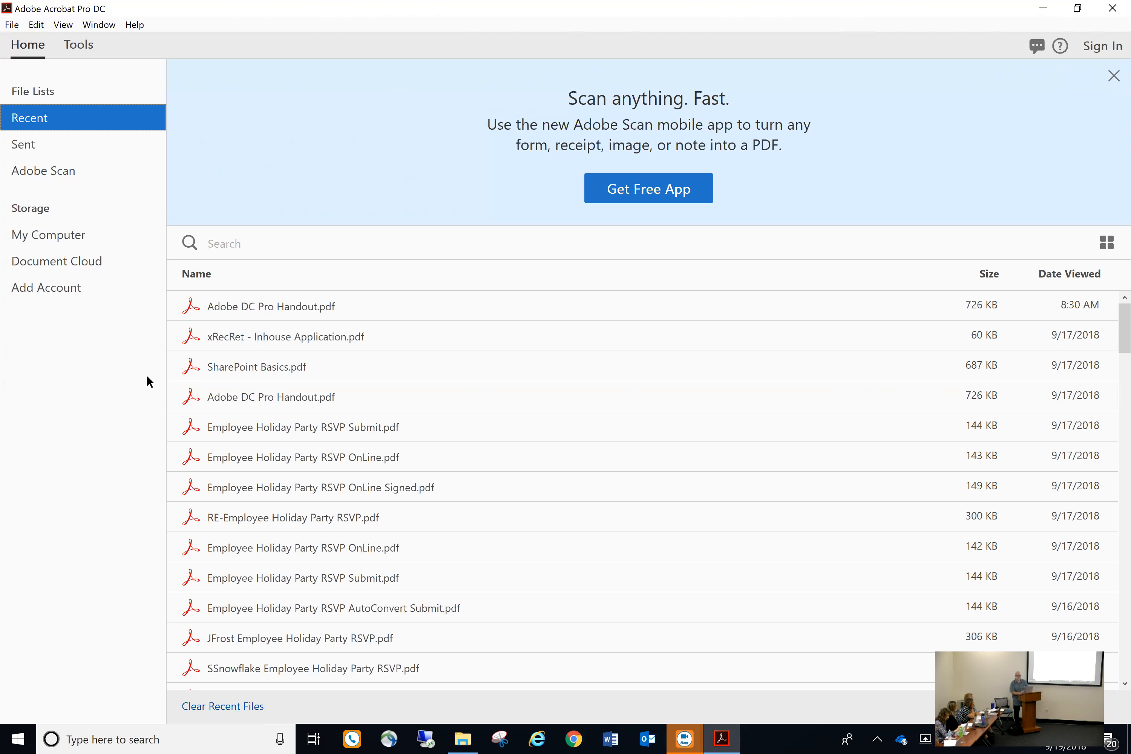
Choose Create Form from the File > Create menu
click(12, 25)
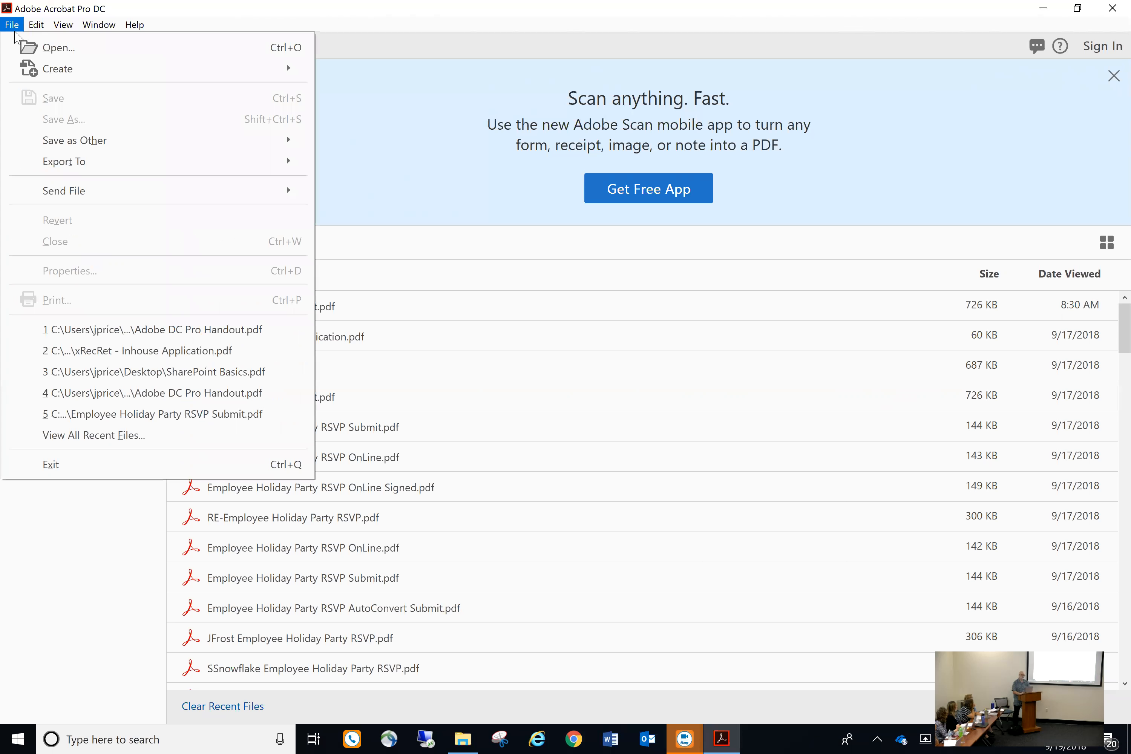
mouse_move(41, 69)
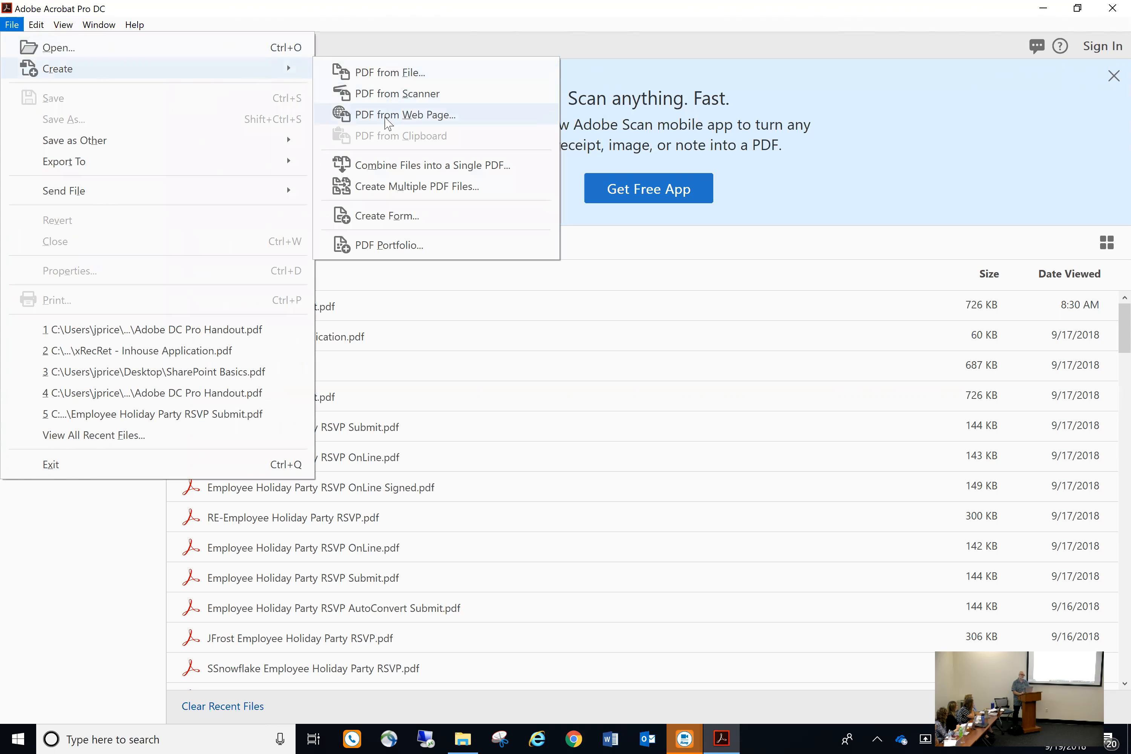
click(384, 215)
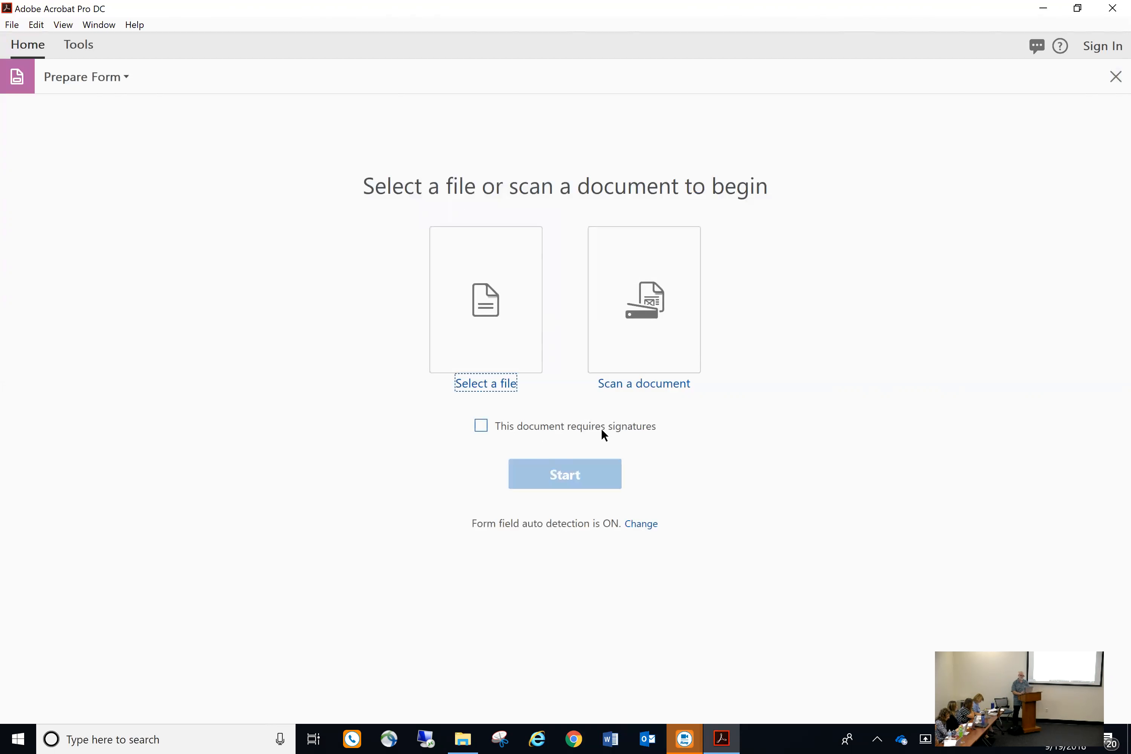
Convert Employee Holiday Party RSVP AutoConvert.docx into a fillable PDF form
click(480, 303)
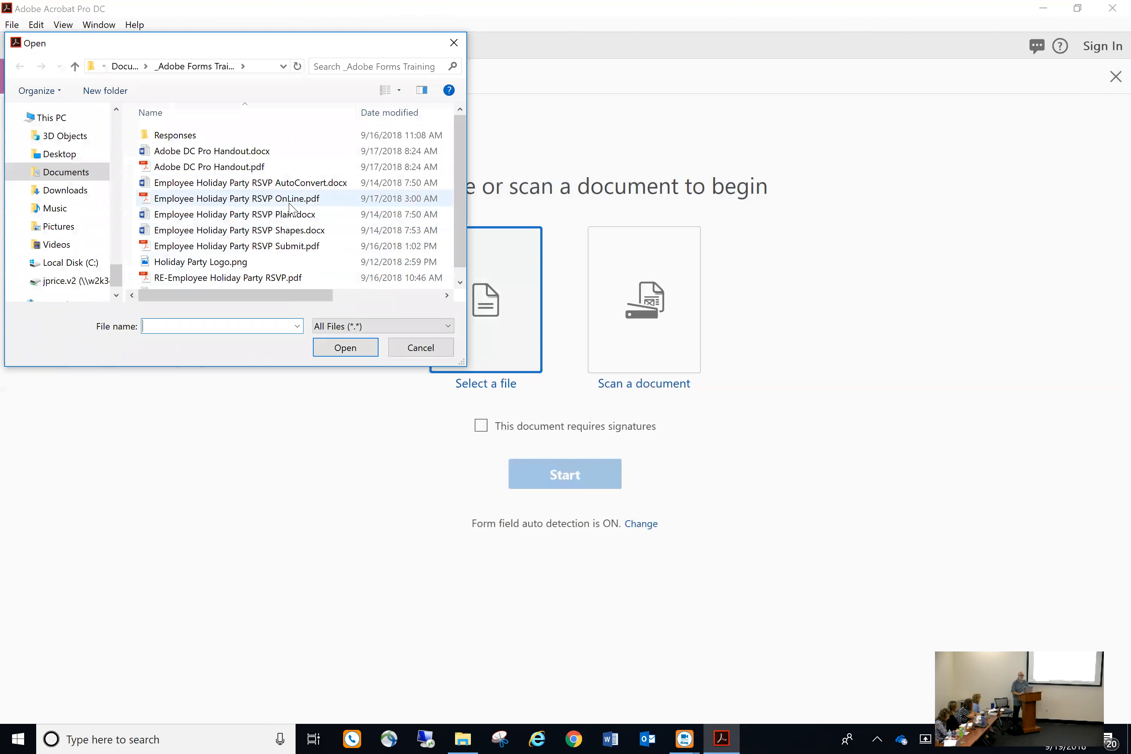
double_click(300, 187)
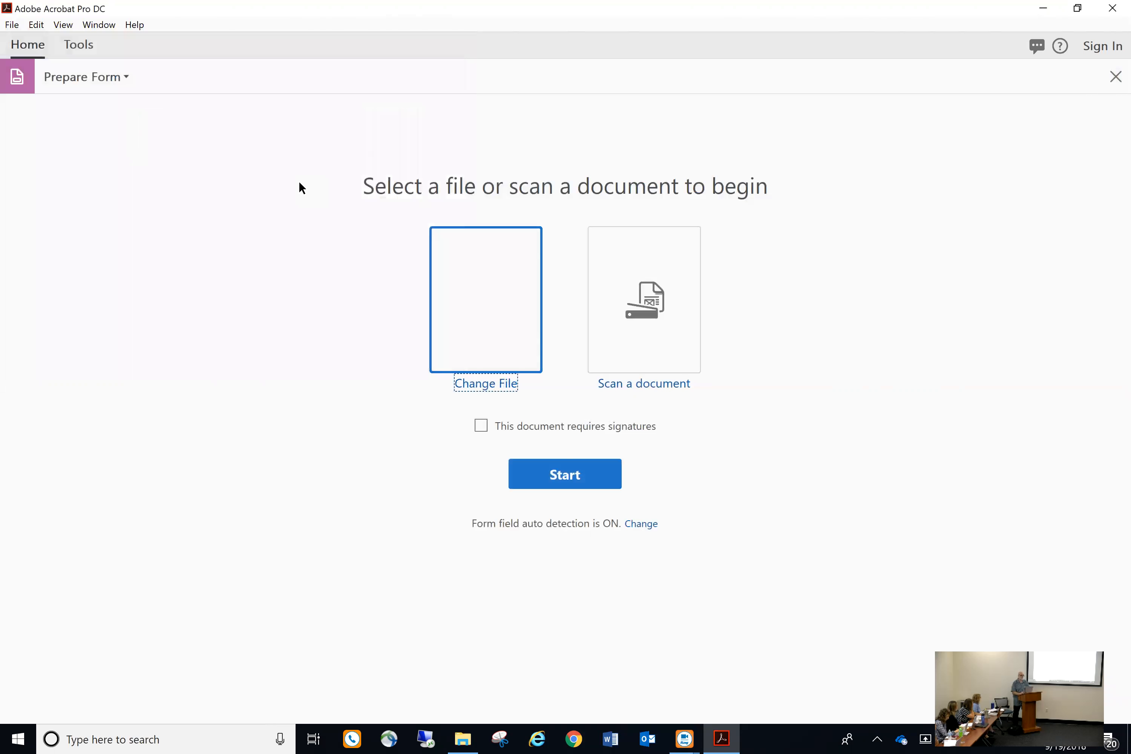
click(544, 473)
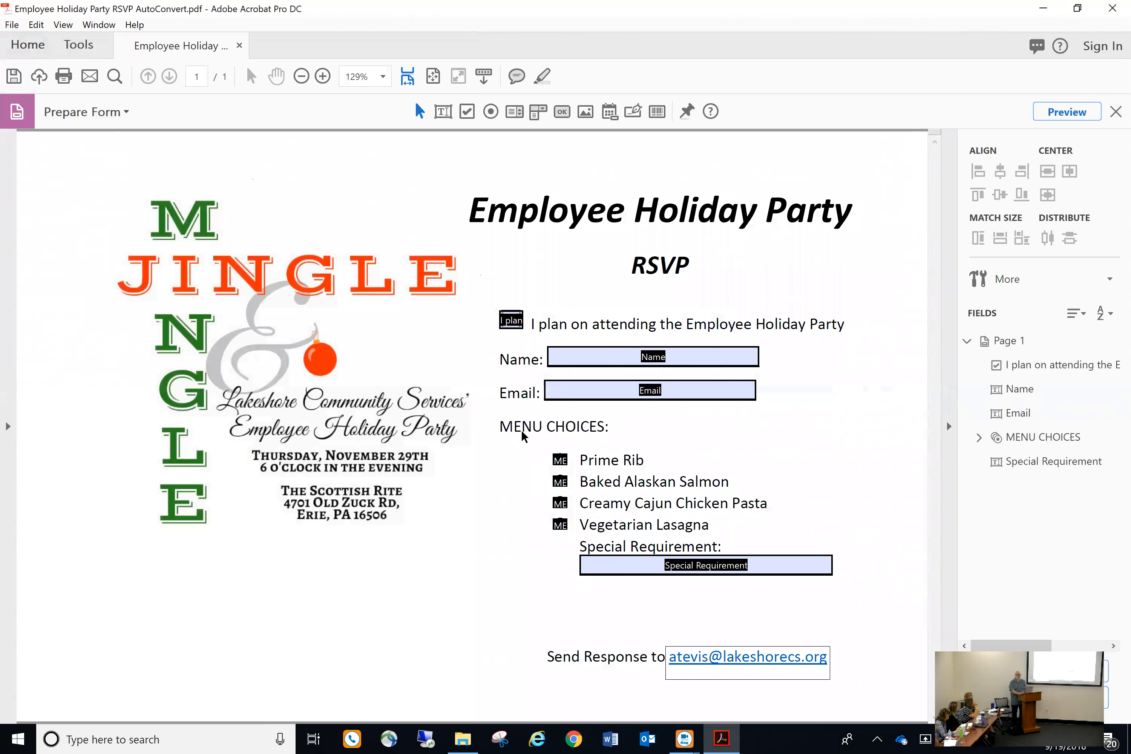
click(512, 322)
click(559, 459)
Preview the converted RSVP form and scroll to its Name, Email and Special Requirement fields
click(1067, 112)
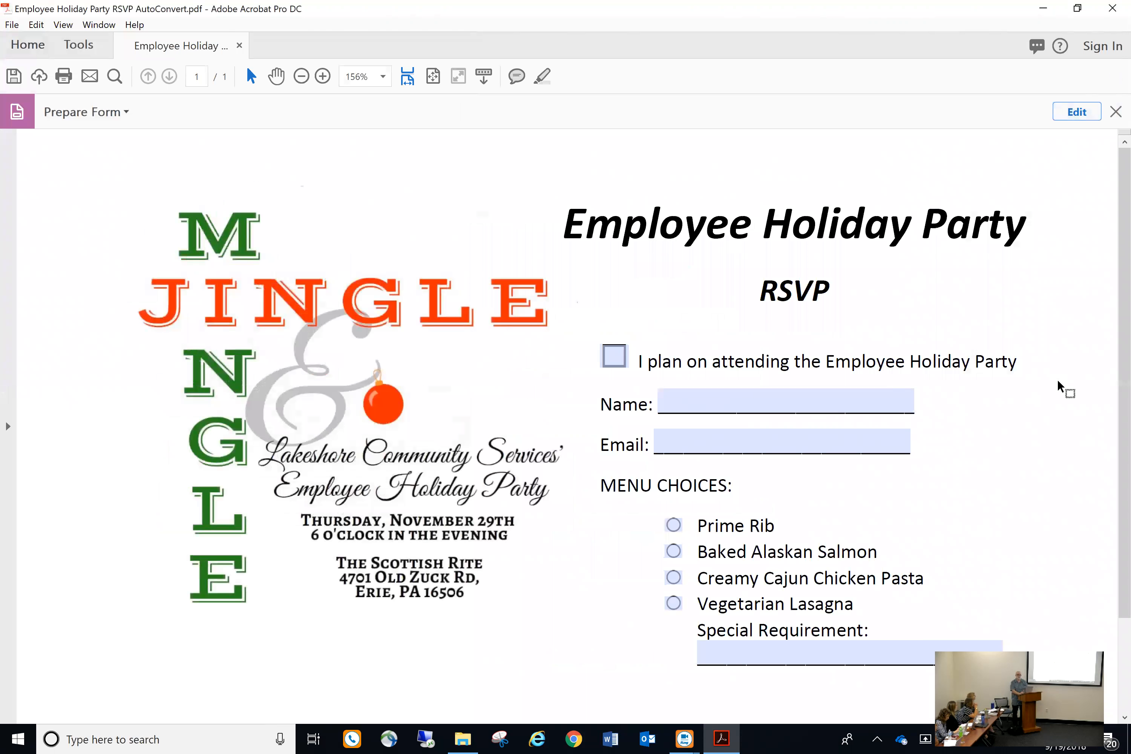
scroll(1058, 386, down, 1)
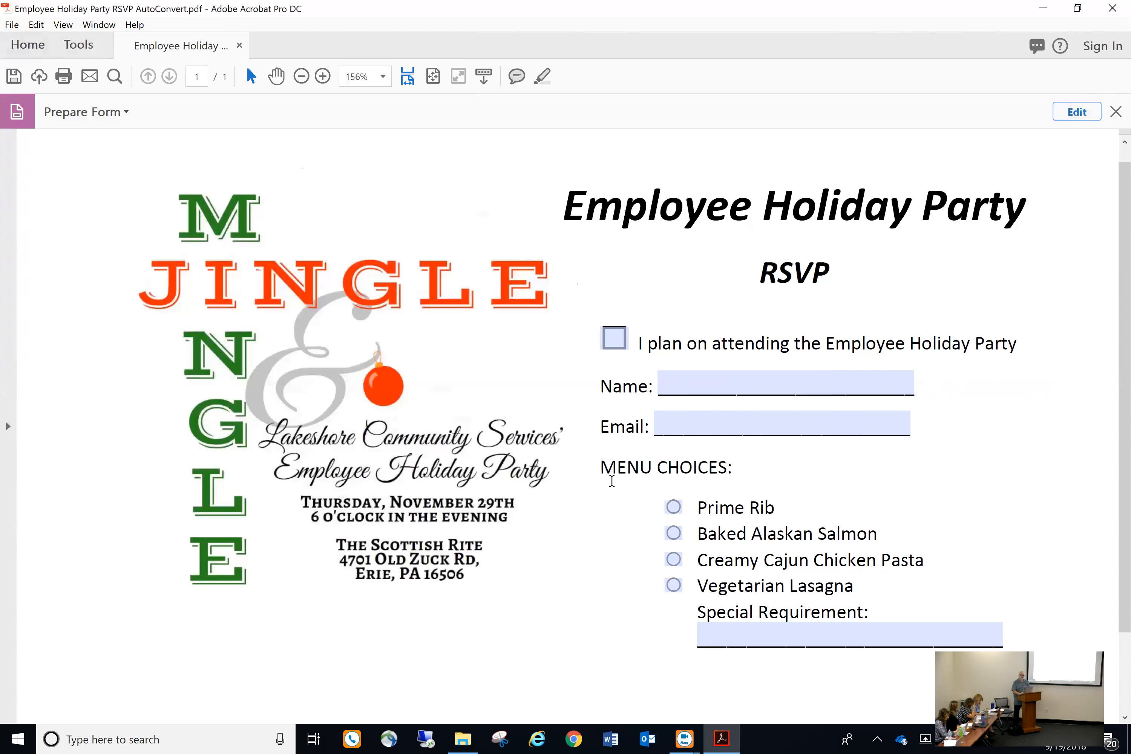
Tick the attending box and enter a test name and e-mail address
click(622, 343)
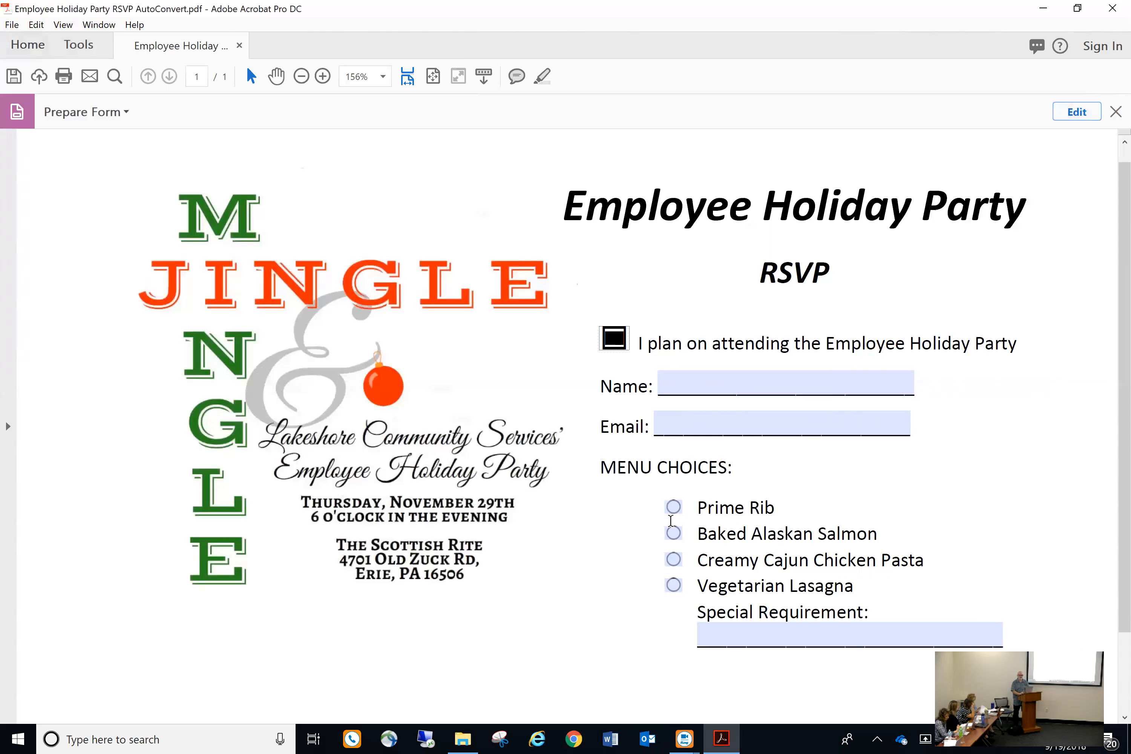
click(697, 385)
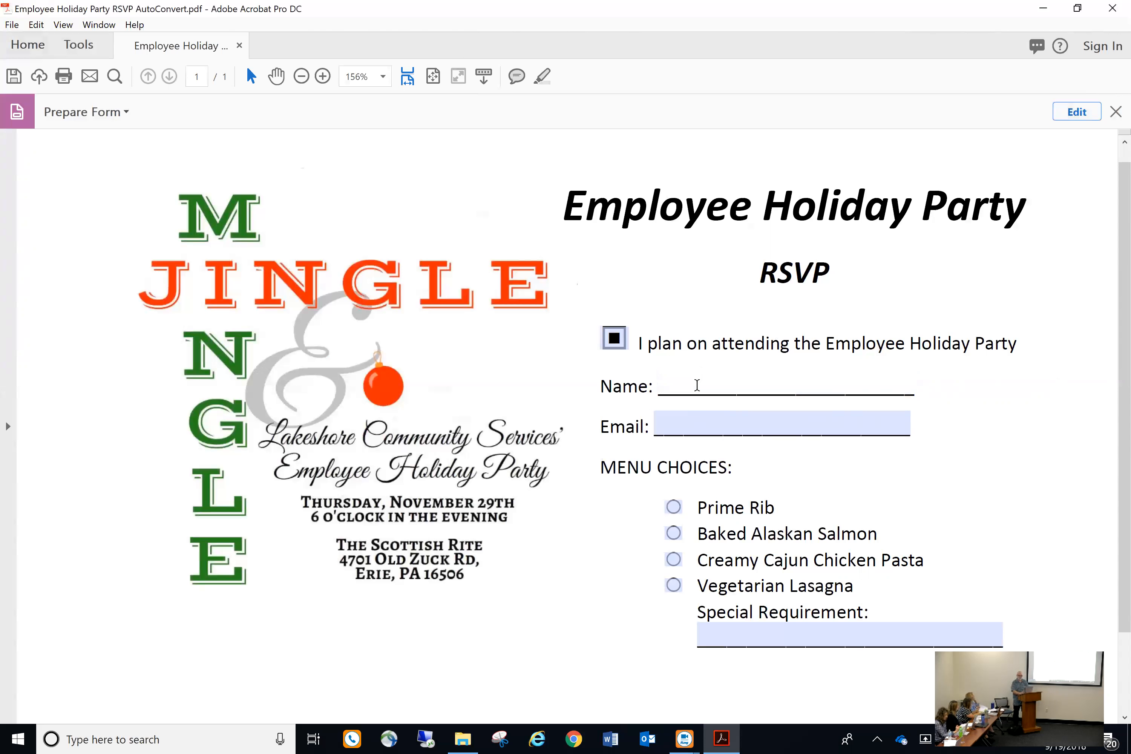
text(jONATH)
key(BackSpace)
key(BackSpace)
key(BackSpace)
key(BackSpace)
key(BackSpace)
key(BackSpace)
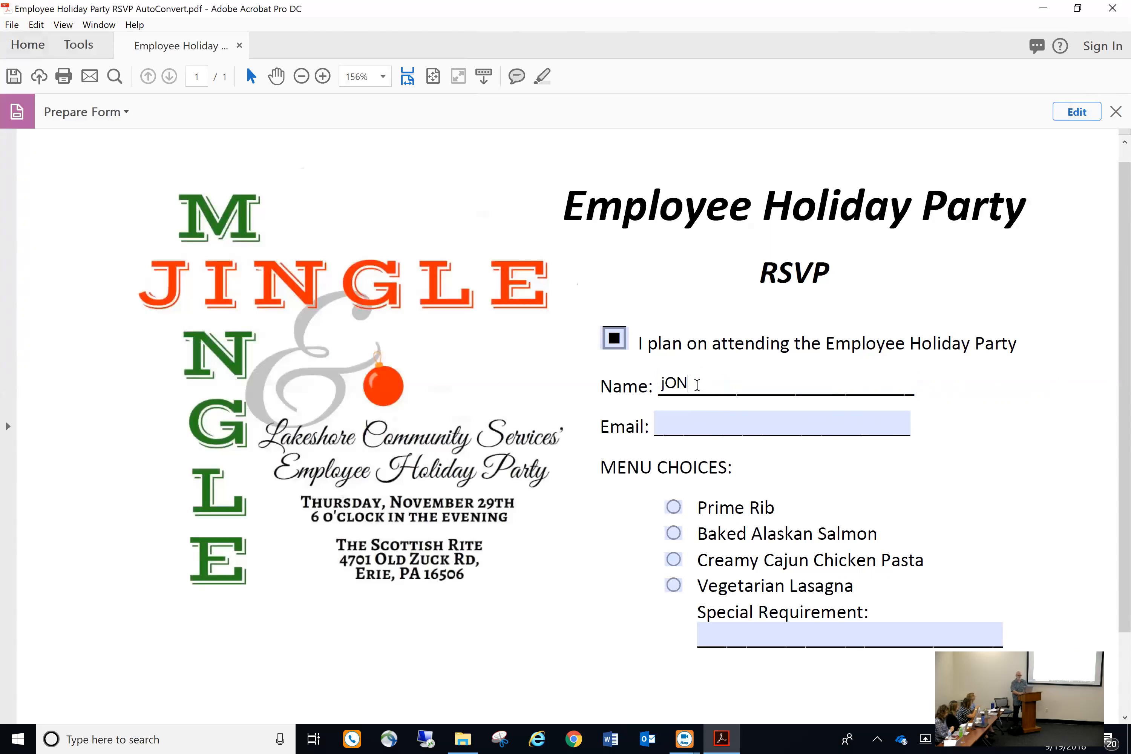
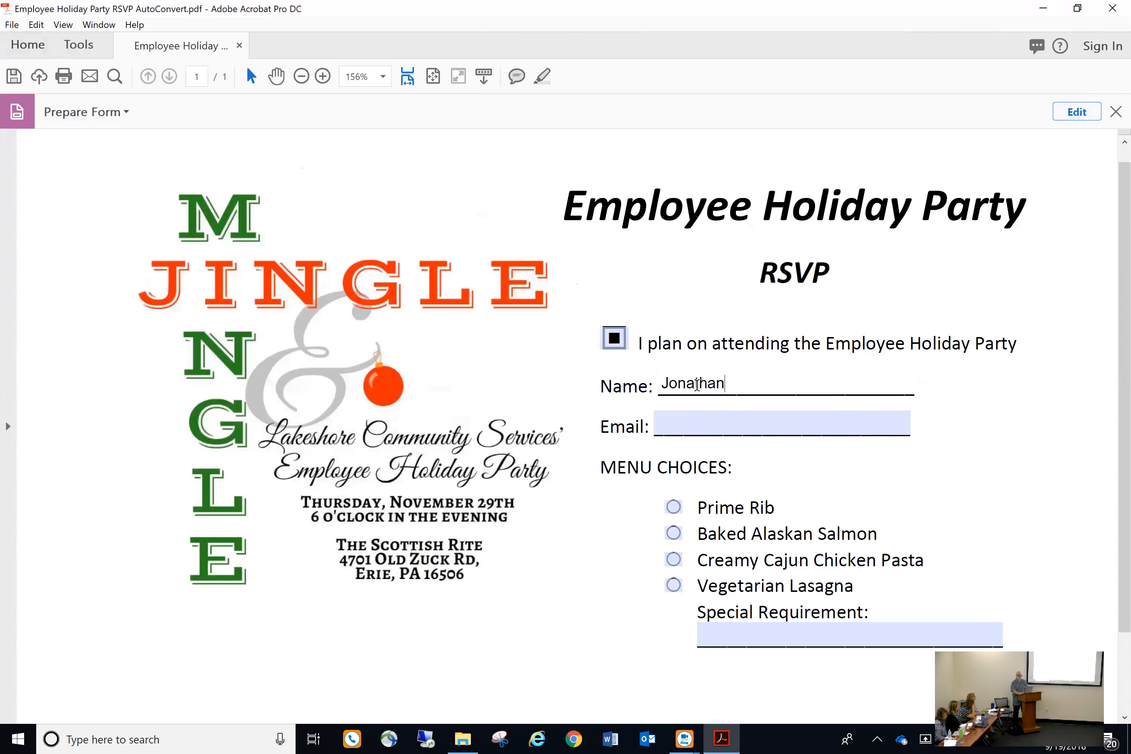
key(Tab)
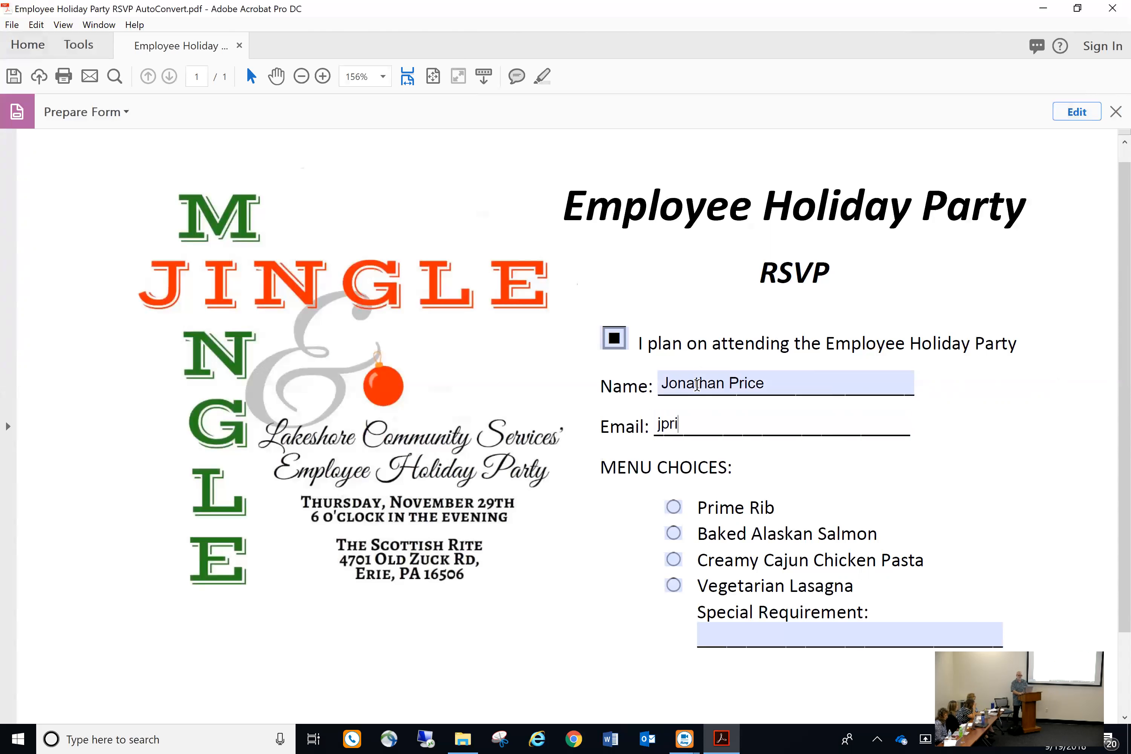
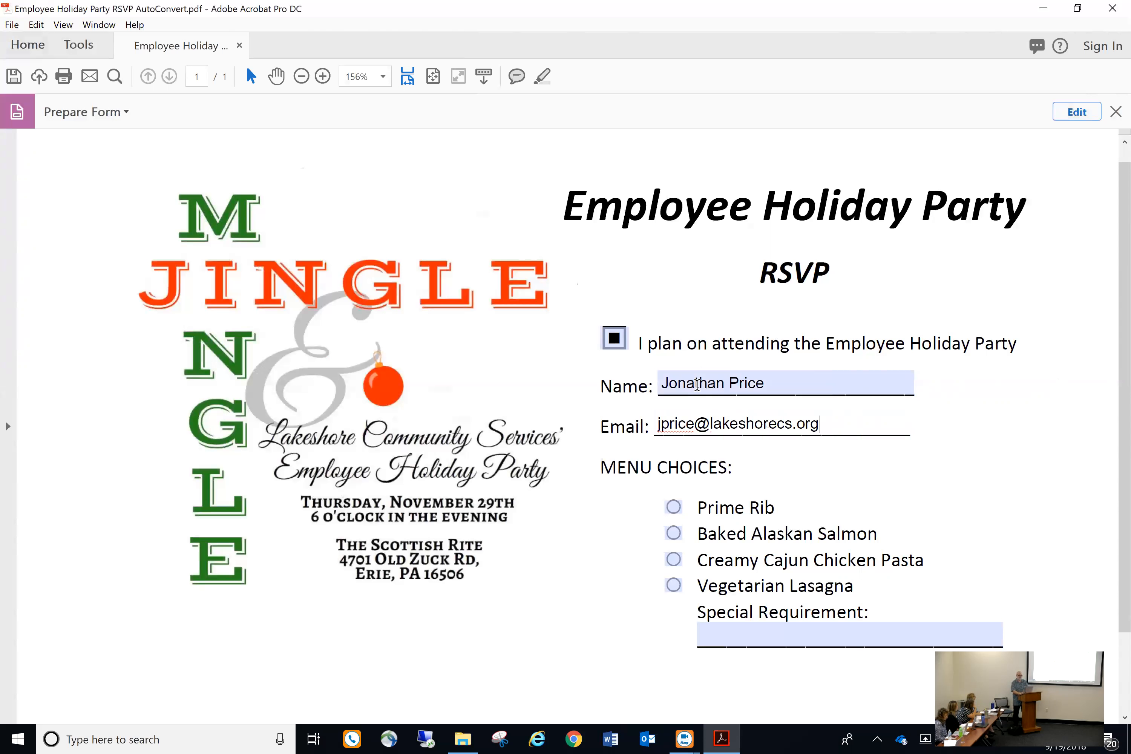
Select Prime Rib as the meal and type a special requirement
click(675, 511)
click(676, 587)
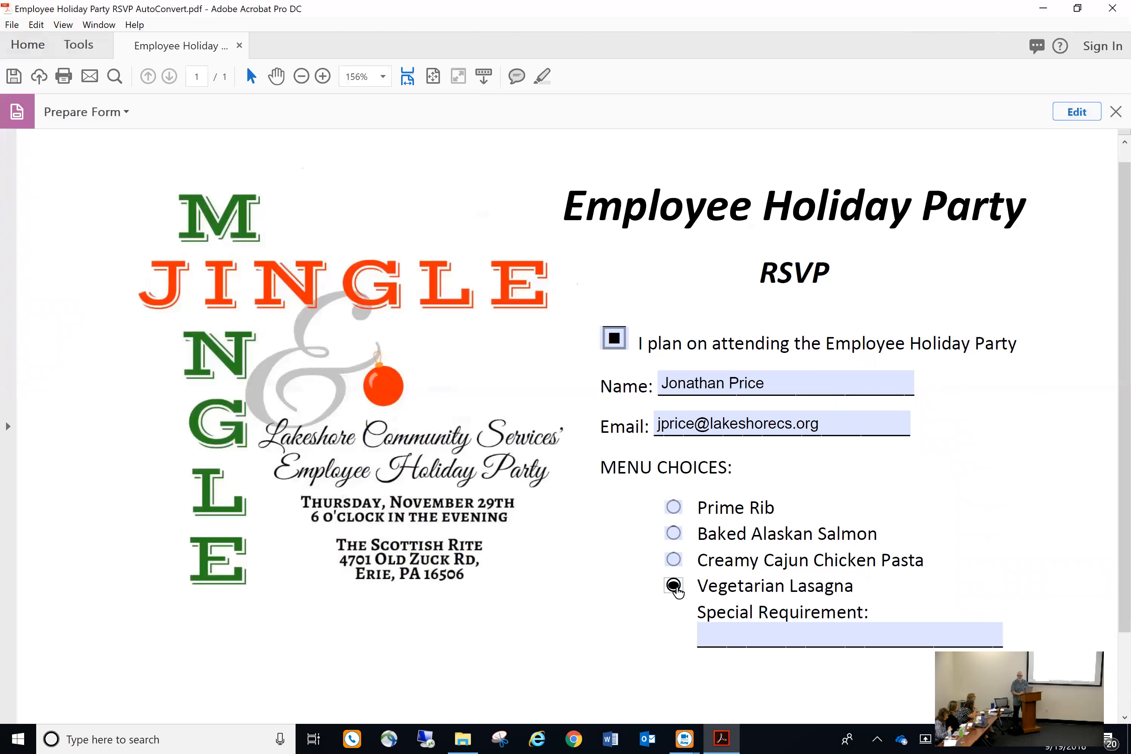
click(675, 534)
click(674, 508)
click(753, 638)
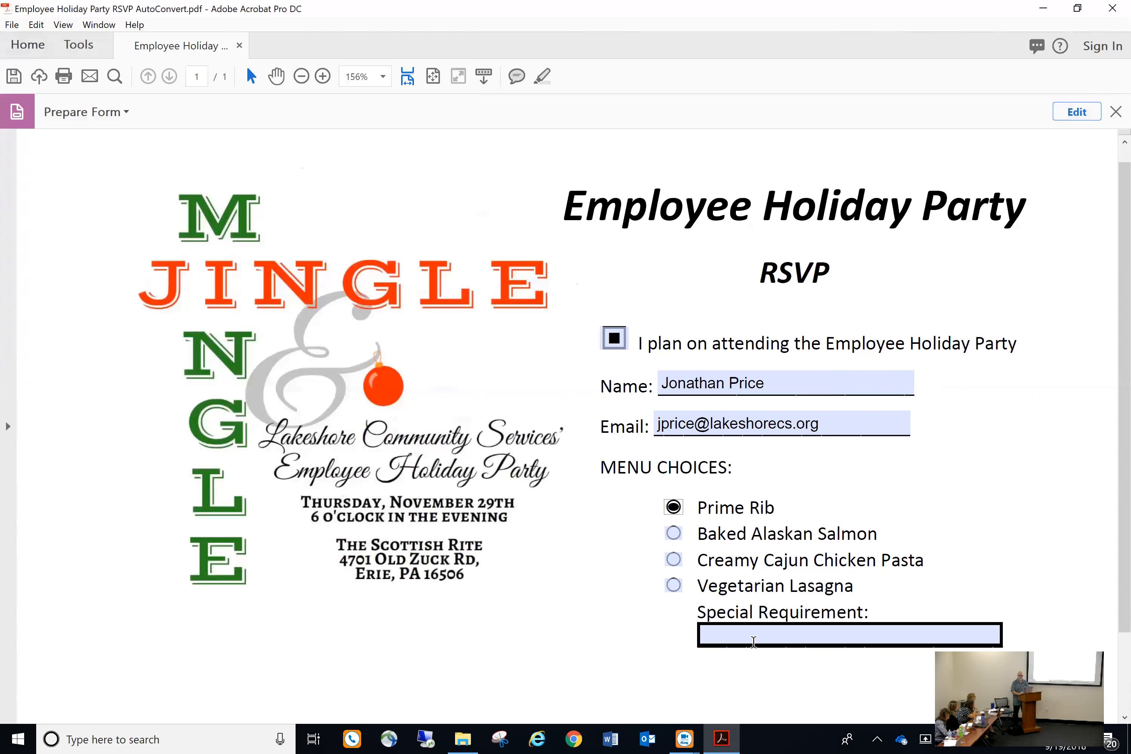
text(Stay a)
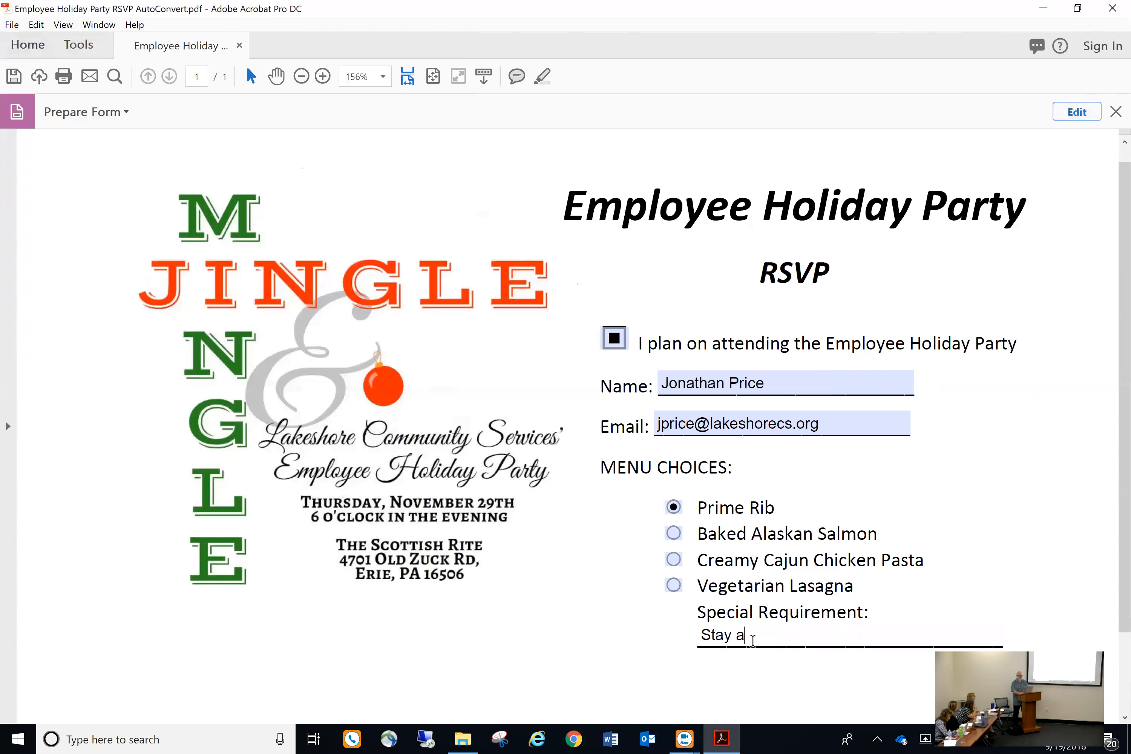
text(way from Jen)
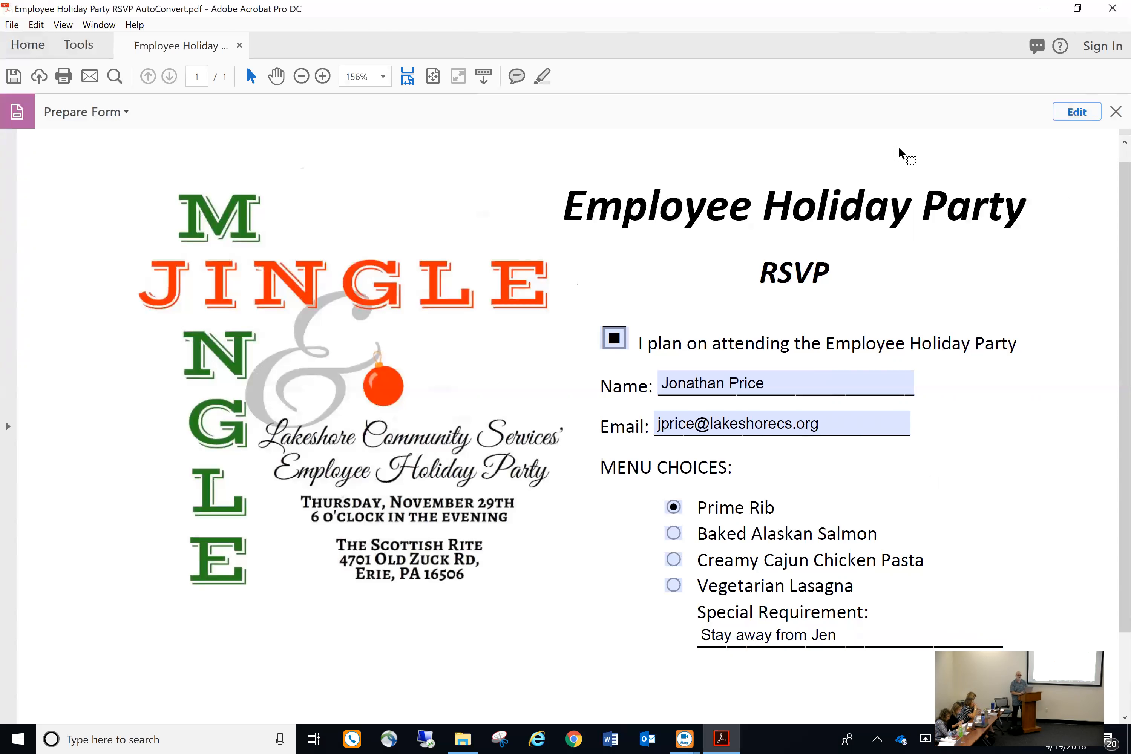
Close the filled-in RSVP form and quit Acrobat without saving the test entries
click(10, 26)
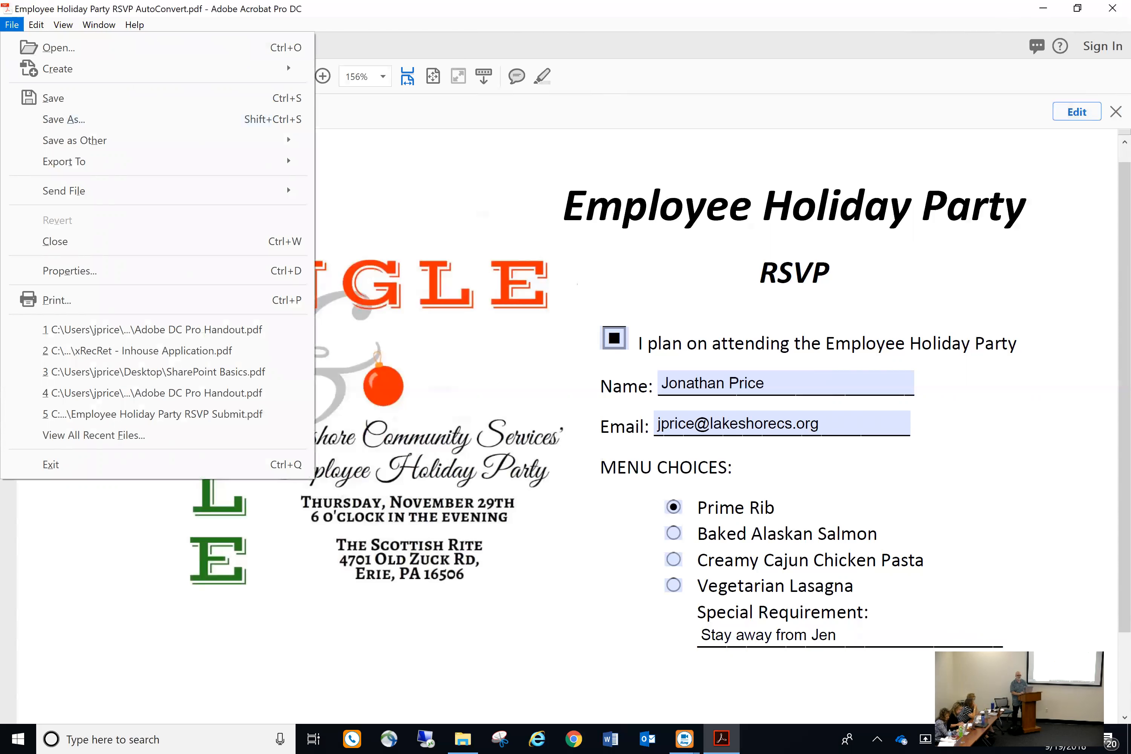
click(1112, 8)
click(722, 396)
click(1115, 112)
click(1112, 8)
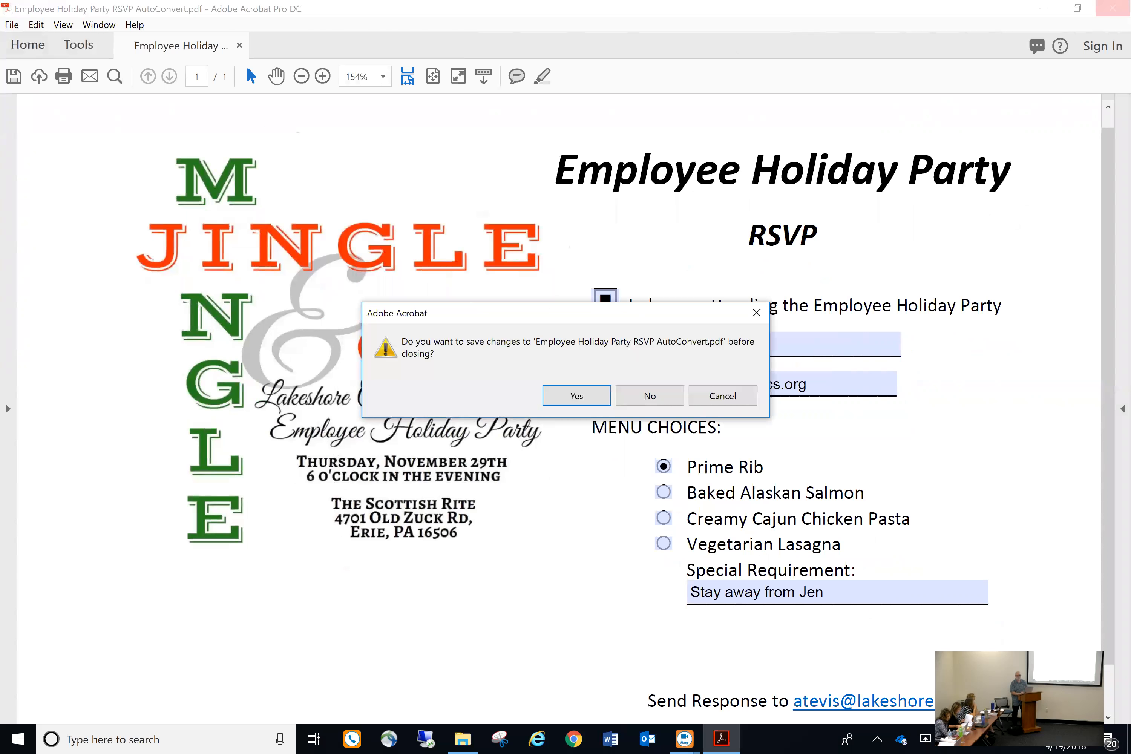
click(647, 396)
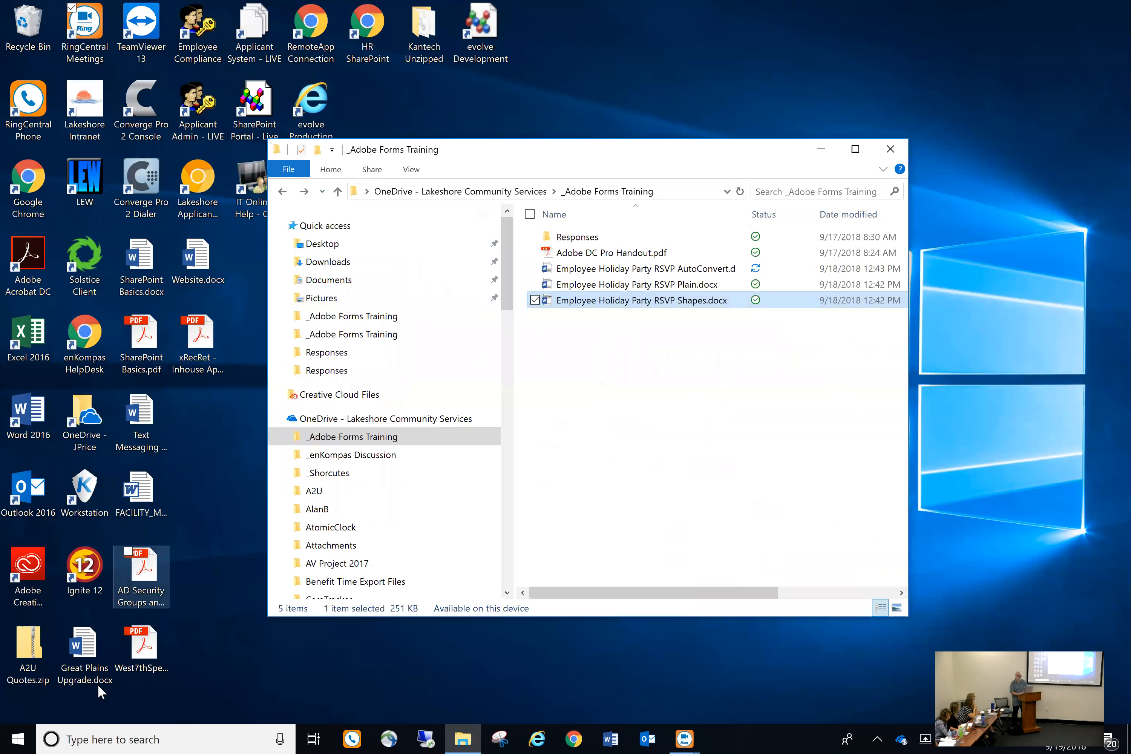
Relaunch Adobe Acrobat DC from the Start menu's app list
click(19, 738)
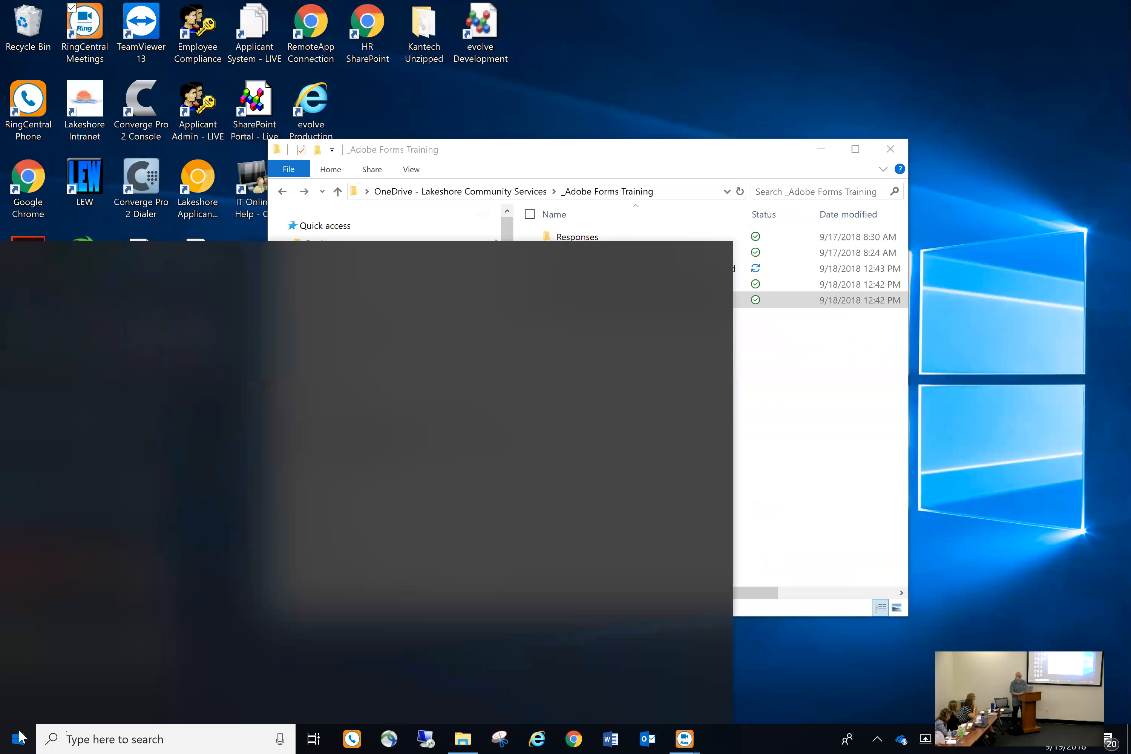
click(151, 365)
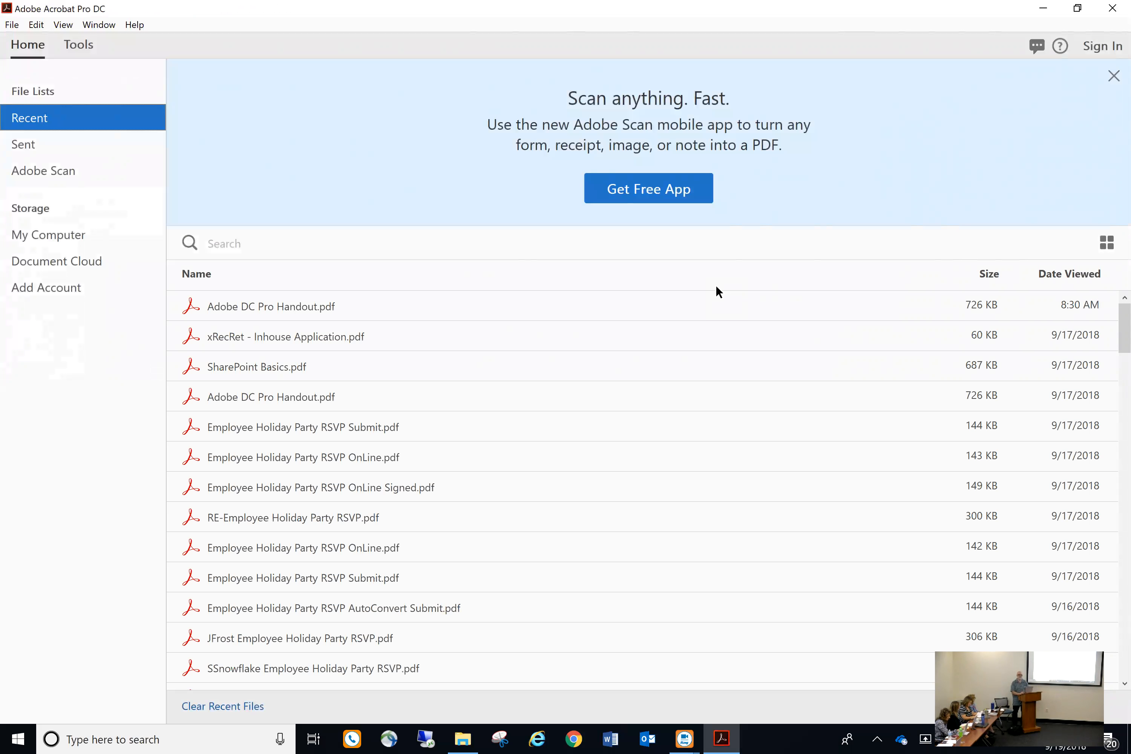
Start creating a new fillable form from Acrobat's File menu
click(14, 26)
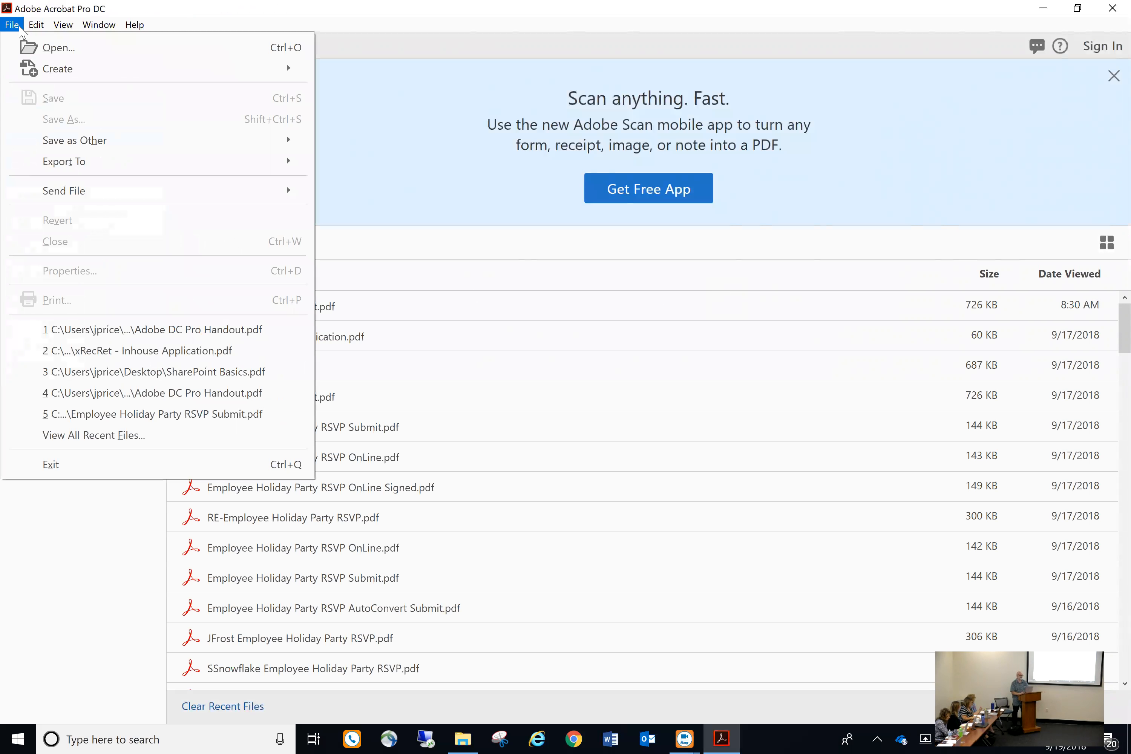
mouse_move(57, 68)
click(356, 214)
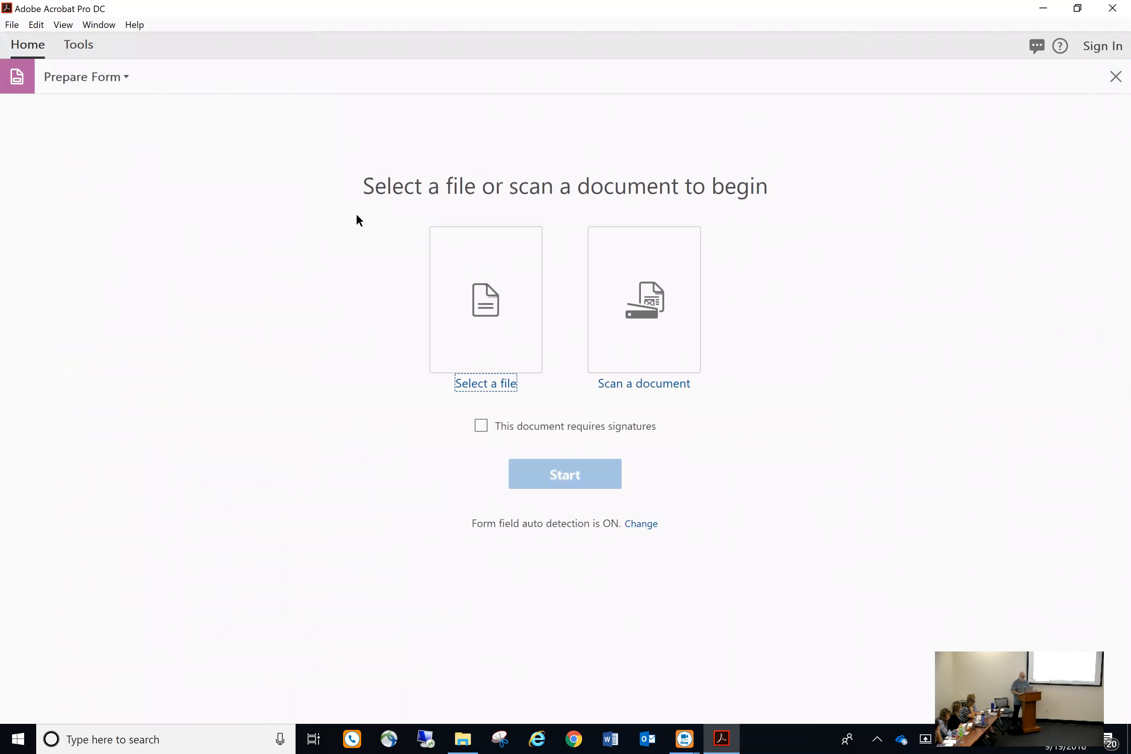
Choose Employee Holiday Party RSVP AutoConvert.docx from OneDrive > _Adobe Forms Training as the source
click(489, 305)
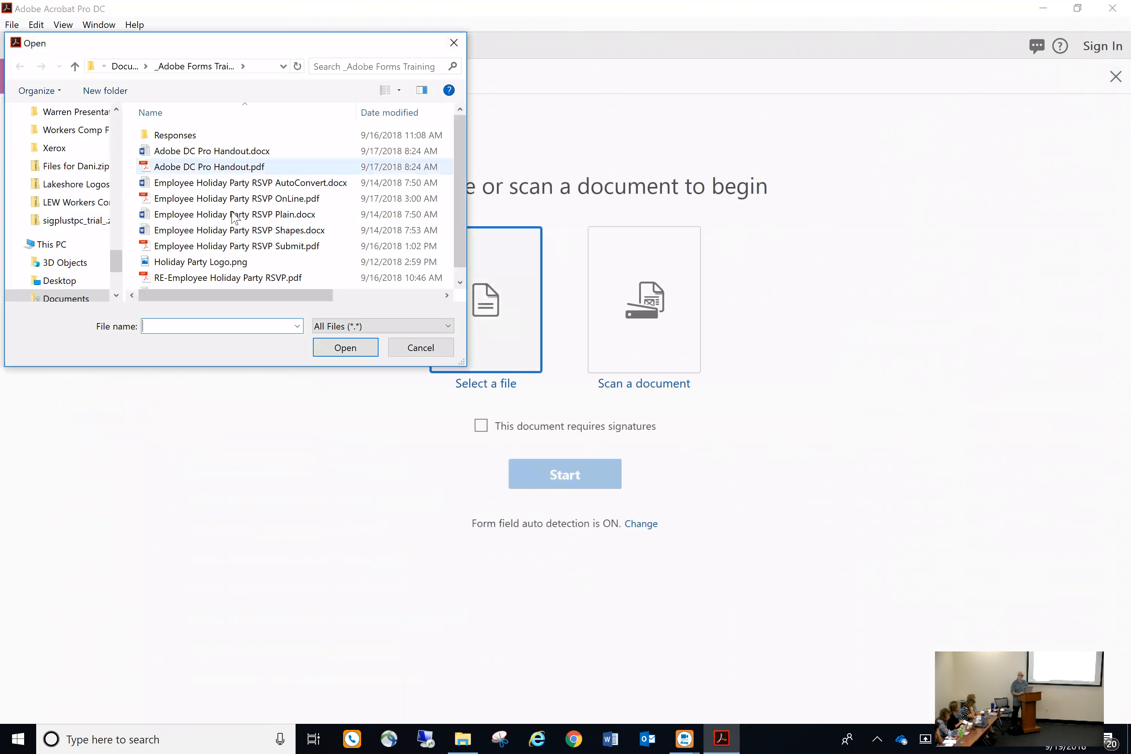
drag(117, 261, 129, 185)
scroll(97, 189, up, 5)
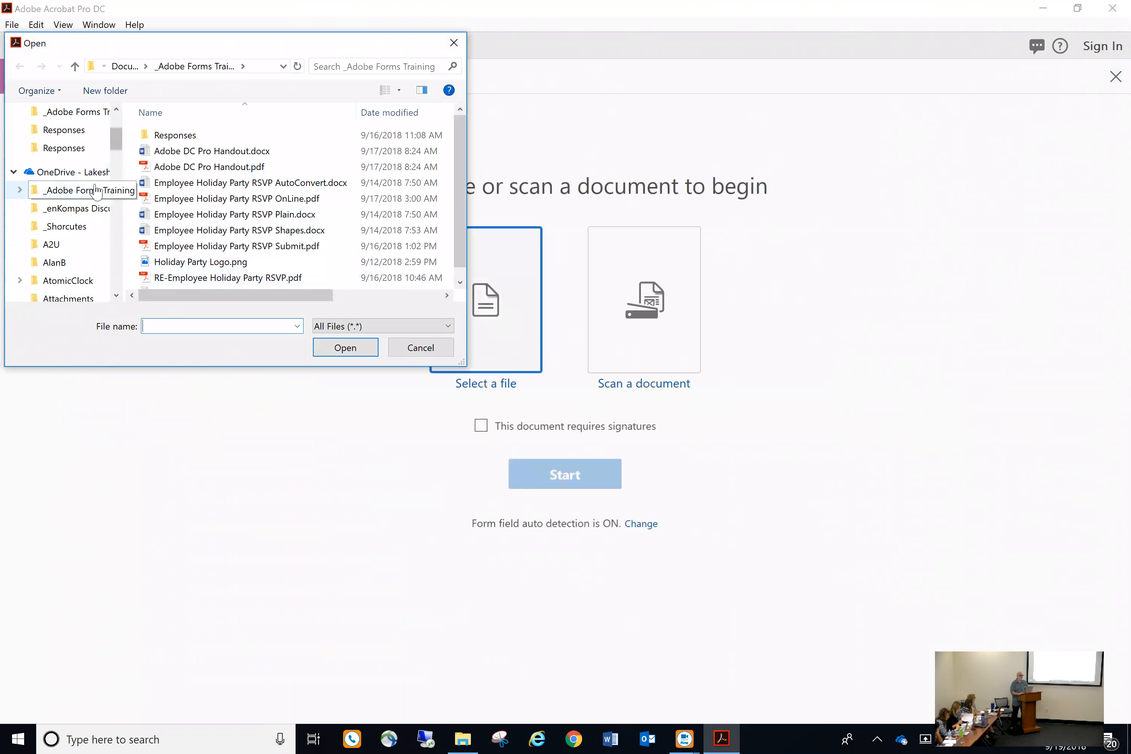
click(96, 190)
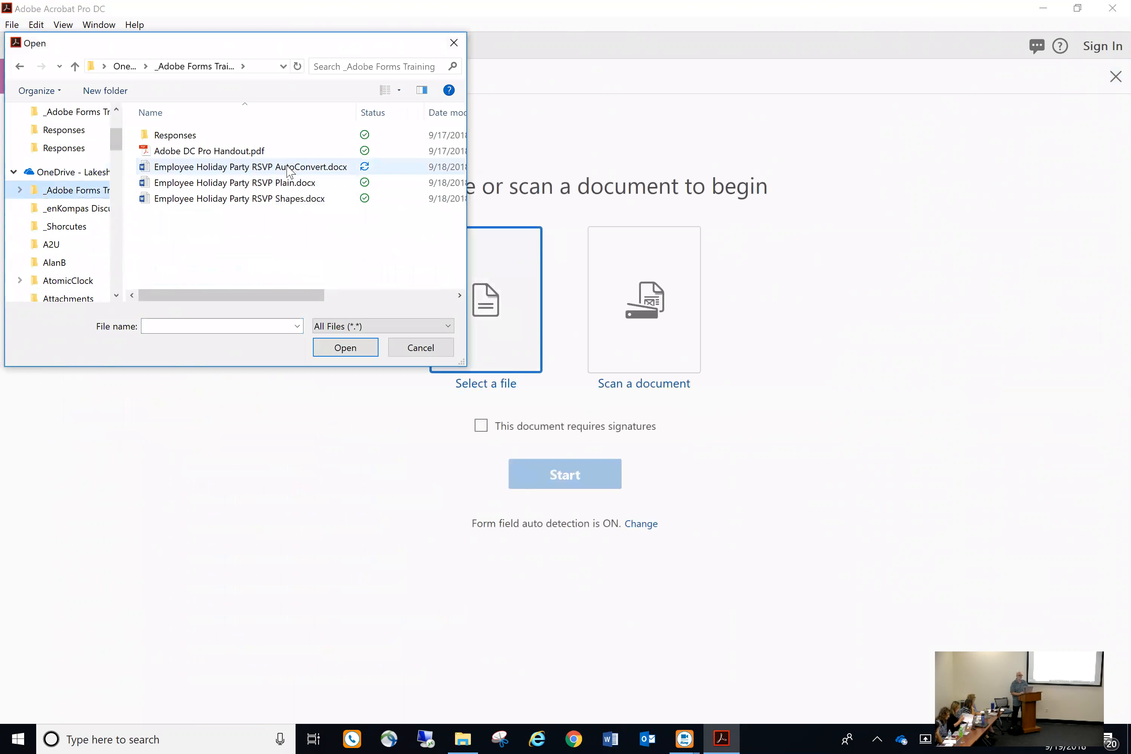
double_click(288, 170)
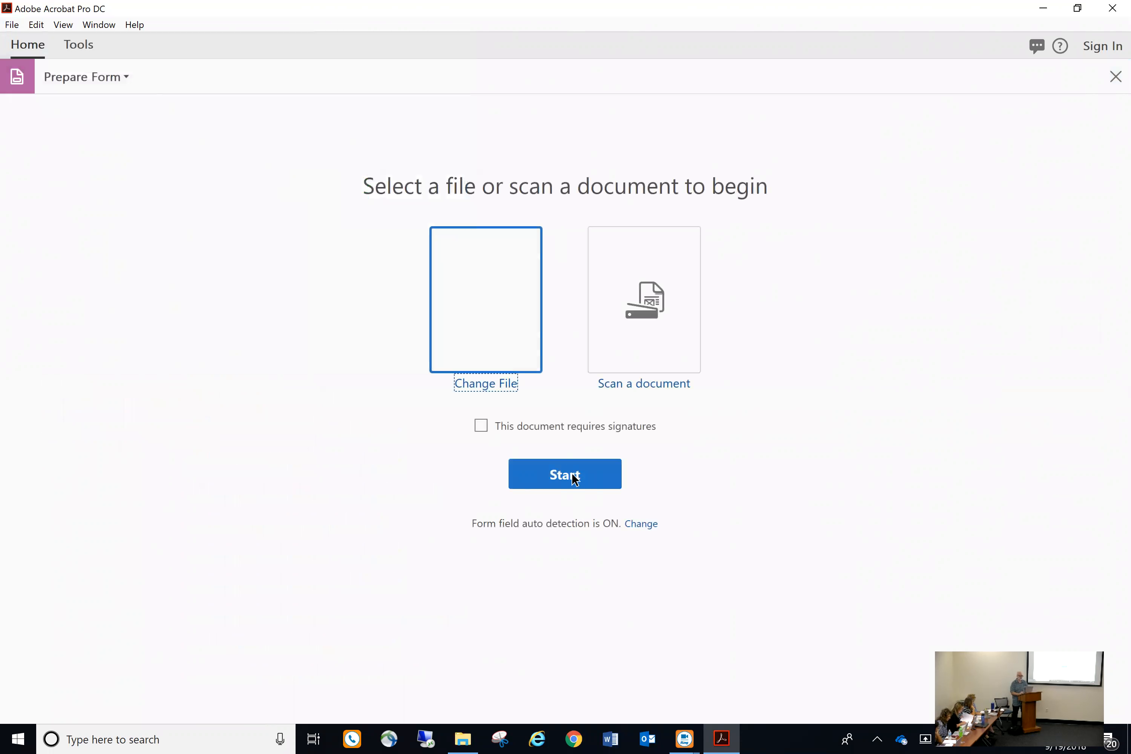
click(723, 737)
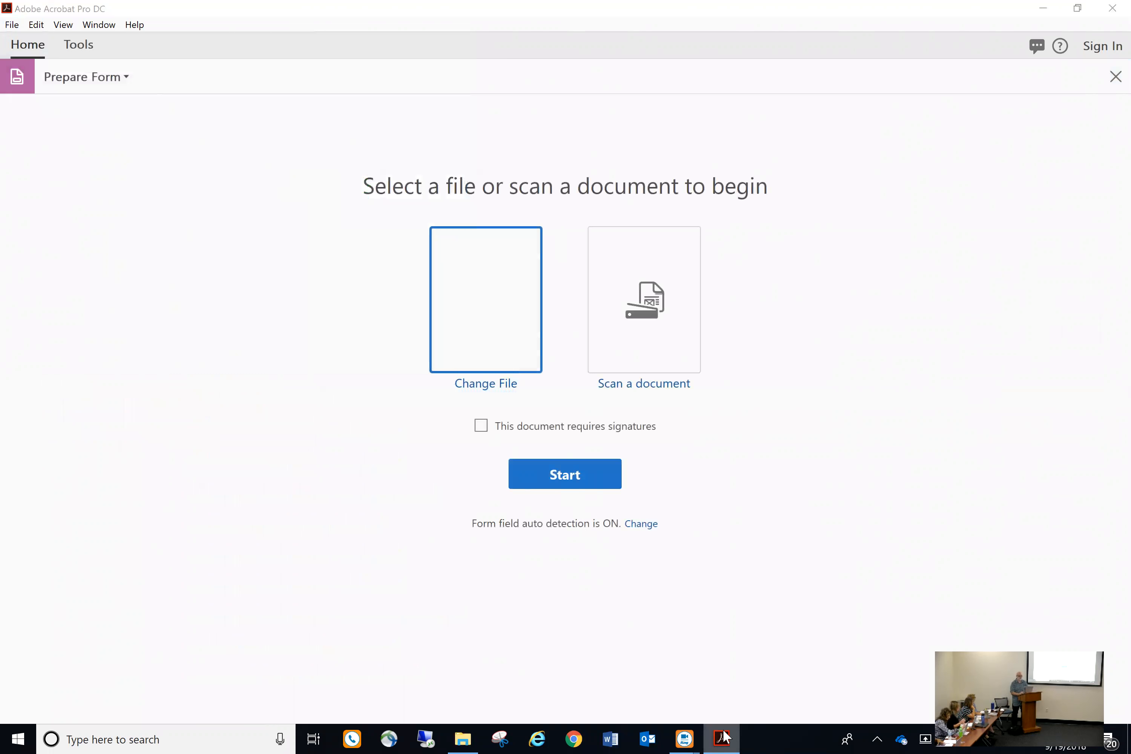
Convert the document to a form, close the Word copy, and return to the converted form
click(566, 479)
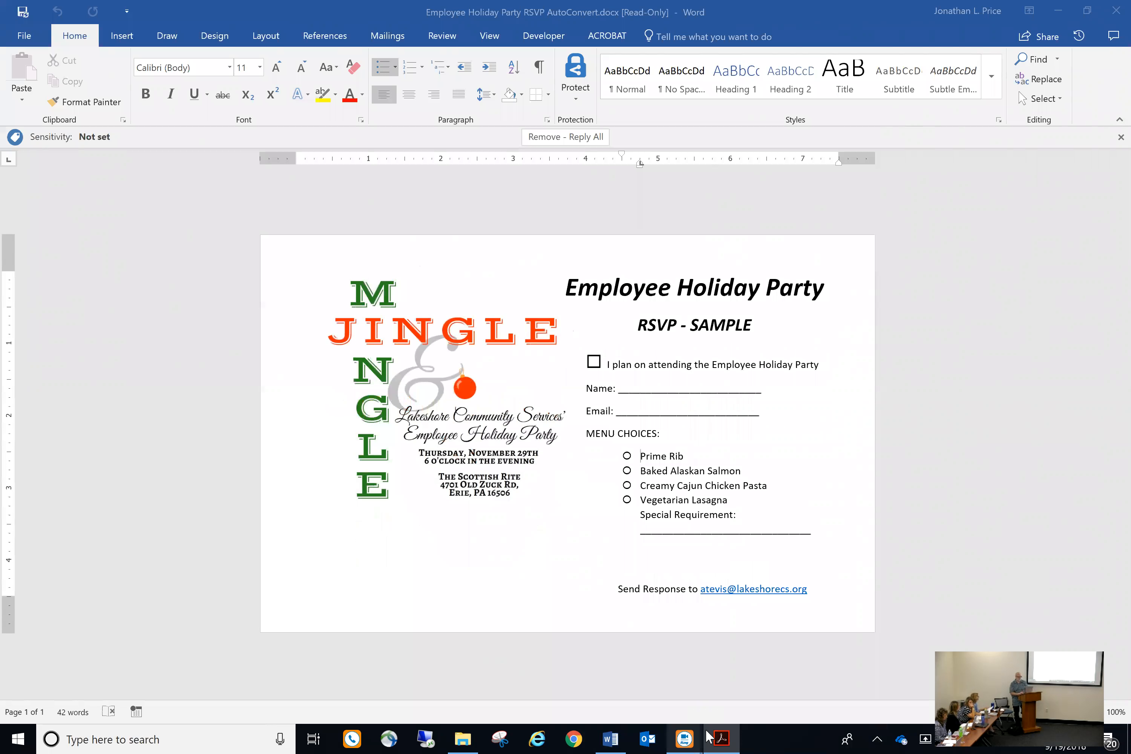
click(720, 737)
key(alt+Tab)
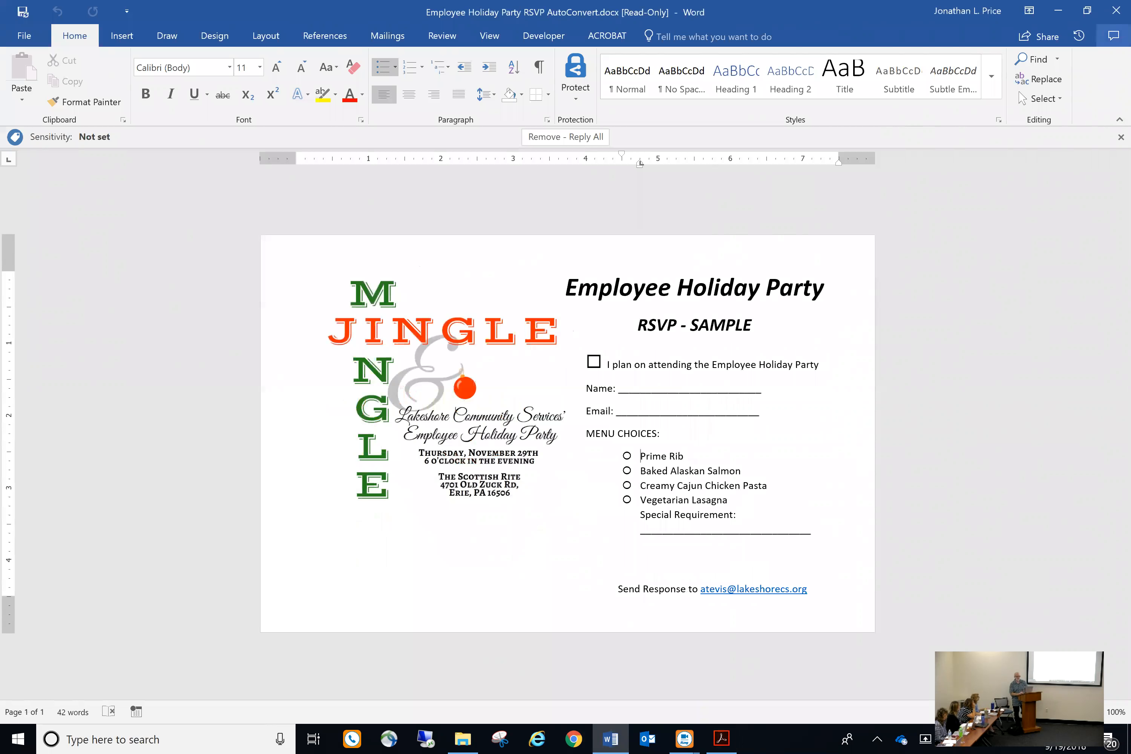
click(1116, 10)
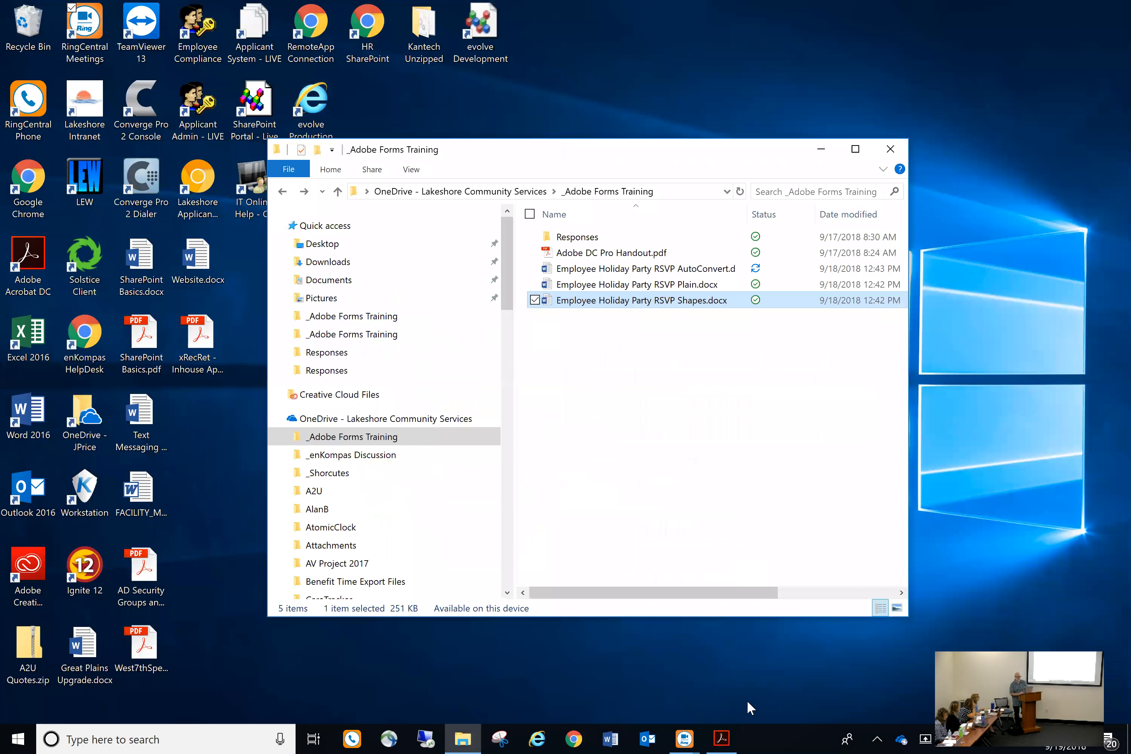
click(721, 738)
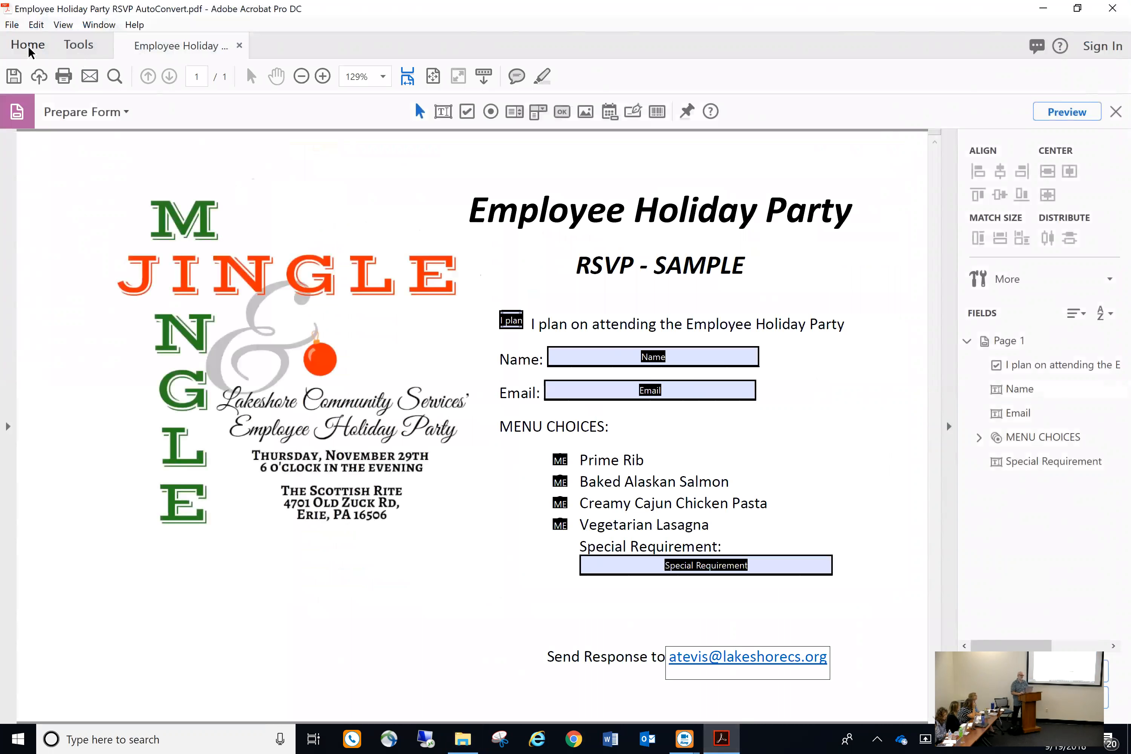
Use Save As to store Employee Holiday Party RSVP AutoConvert.pdf in OneDrive's _Adobe Forms Training folder
click(12, 24)
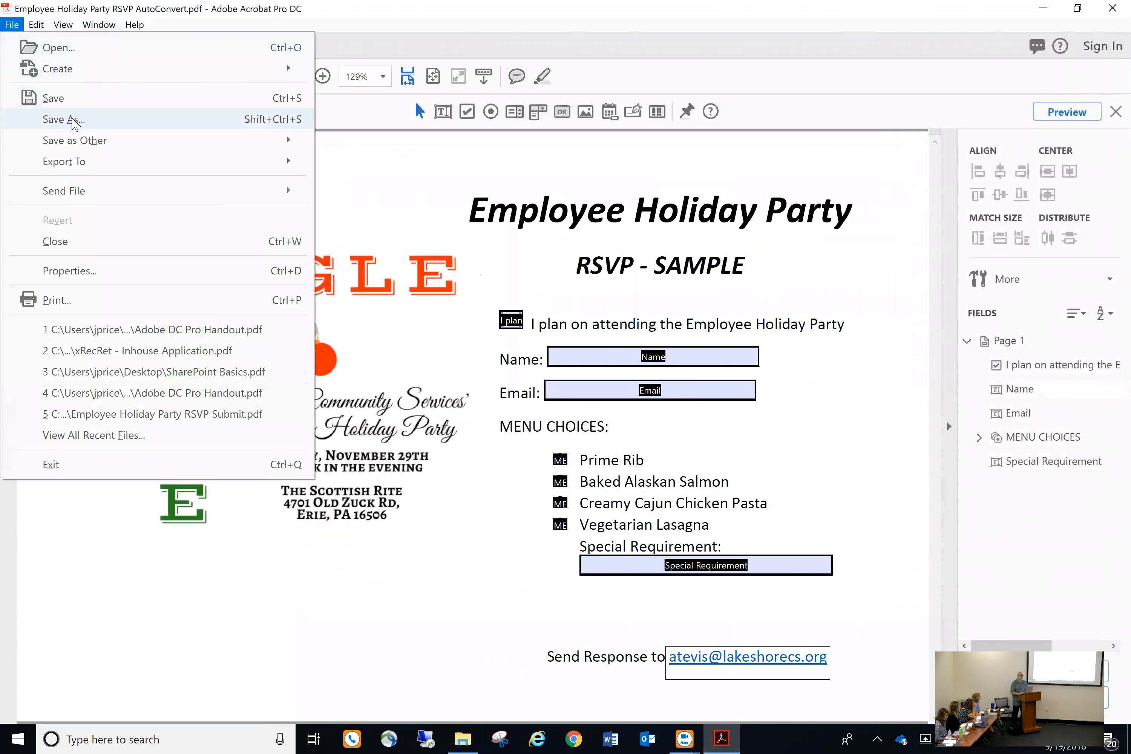
click(74, 120)
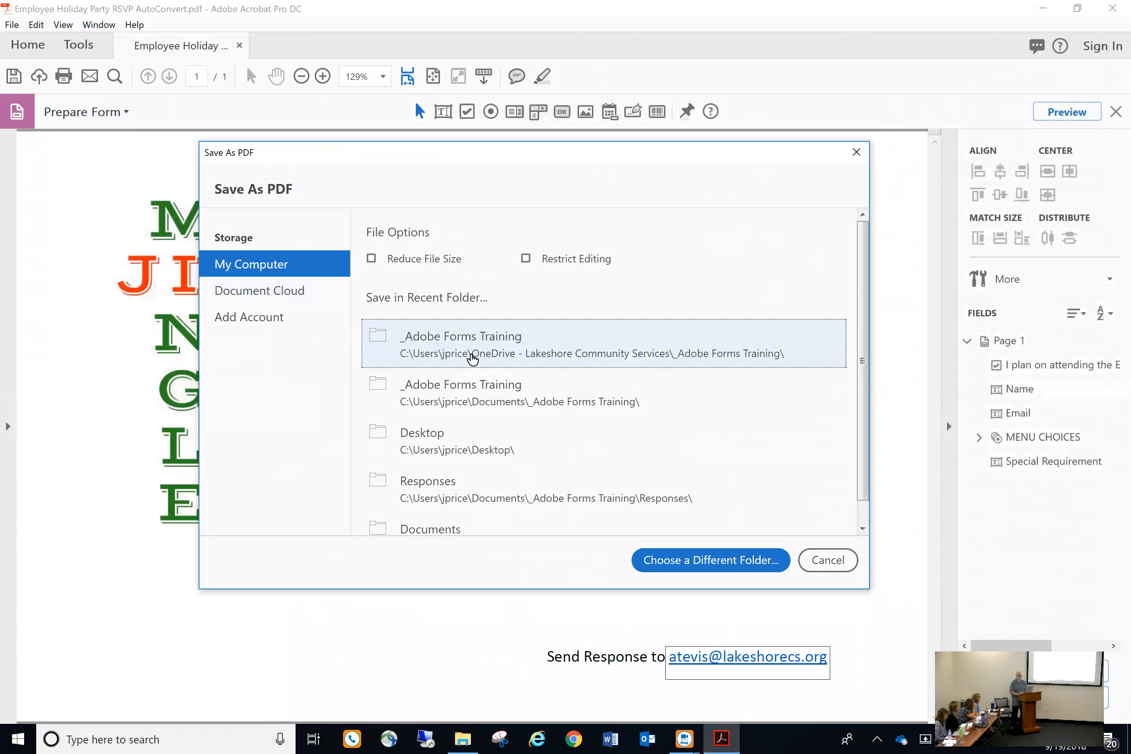
click(473, 361)
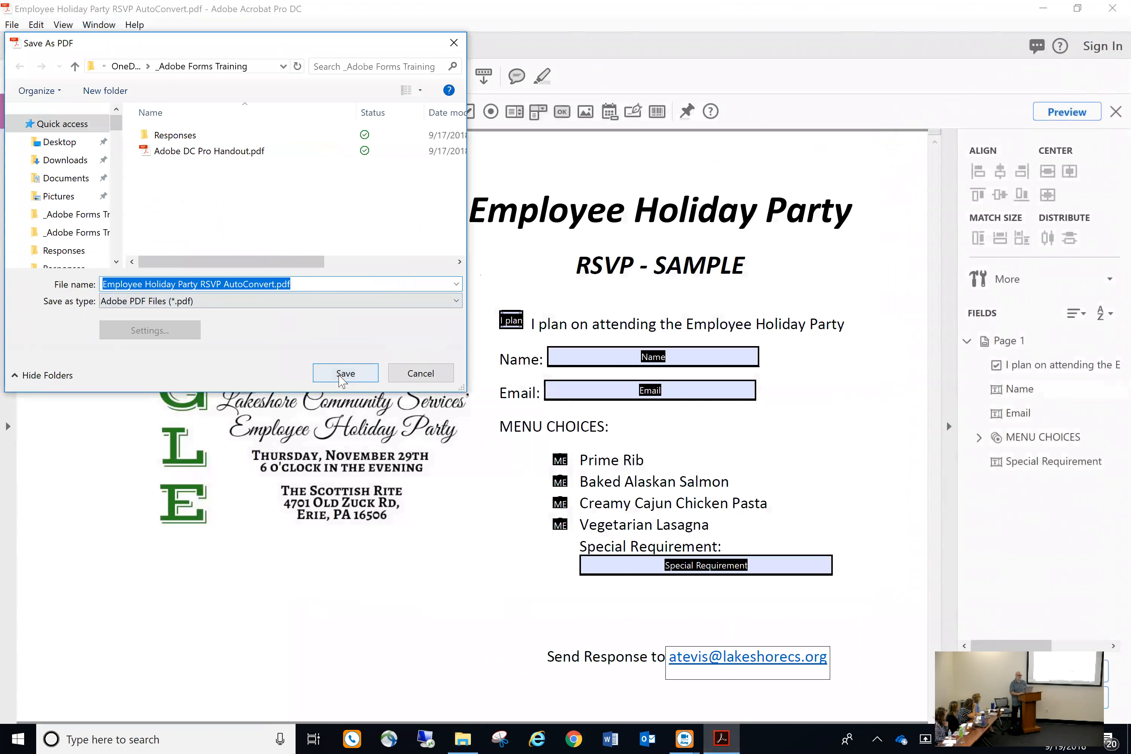
click(345, 375)
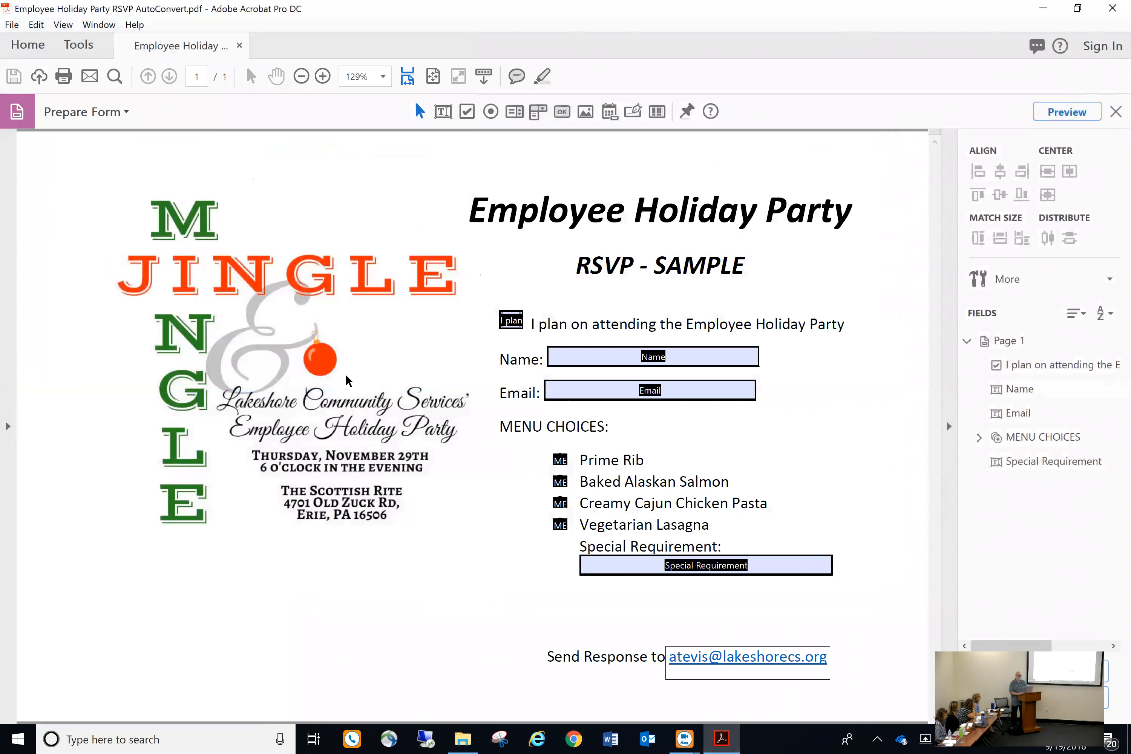
Close Acrobat and bring the _Adobe Forms Training folder window back from the taskbar
click(1112, 8)
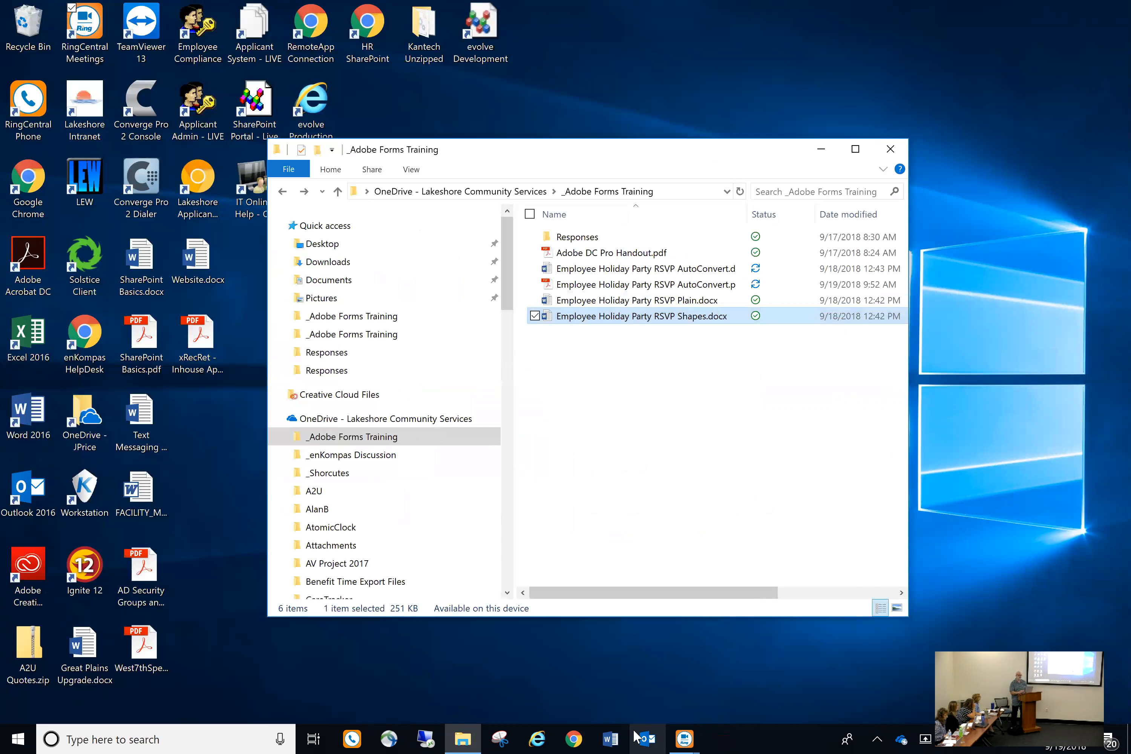
mouse_move(462, 737)
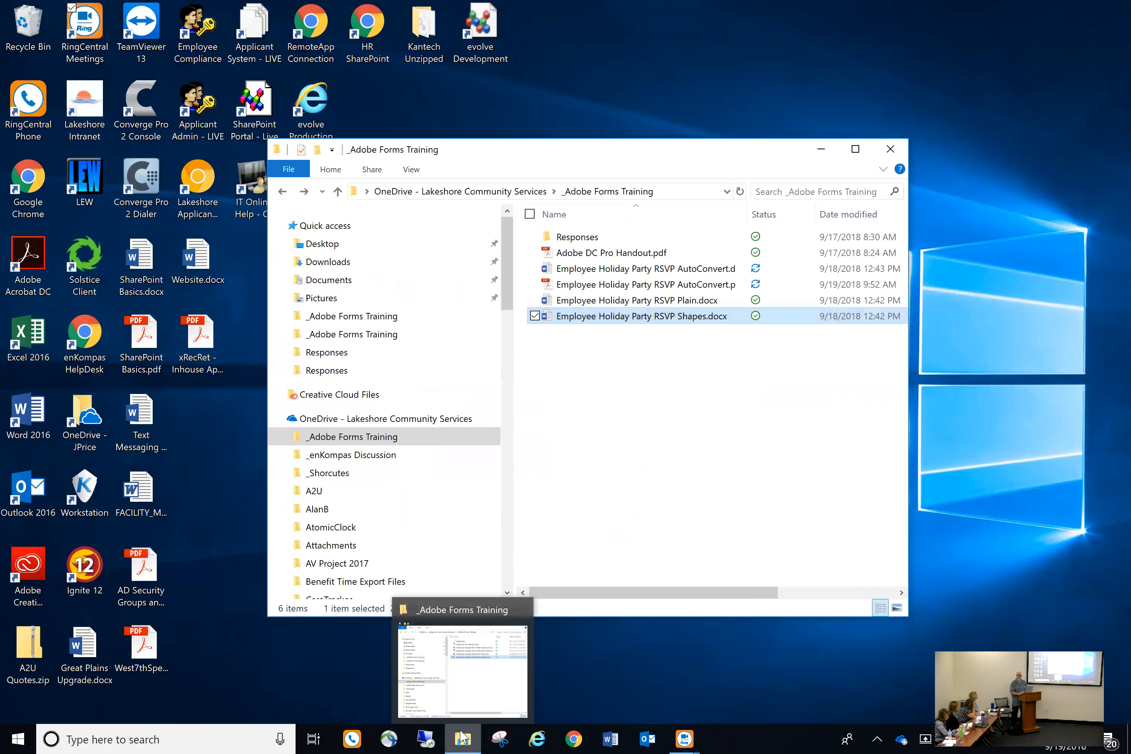
click(462, 737)
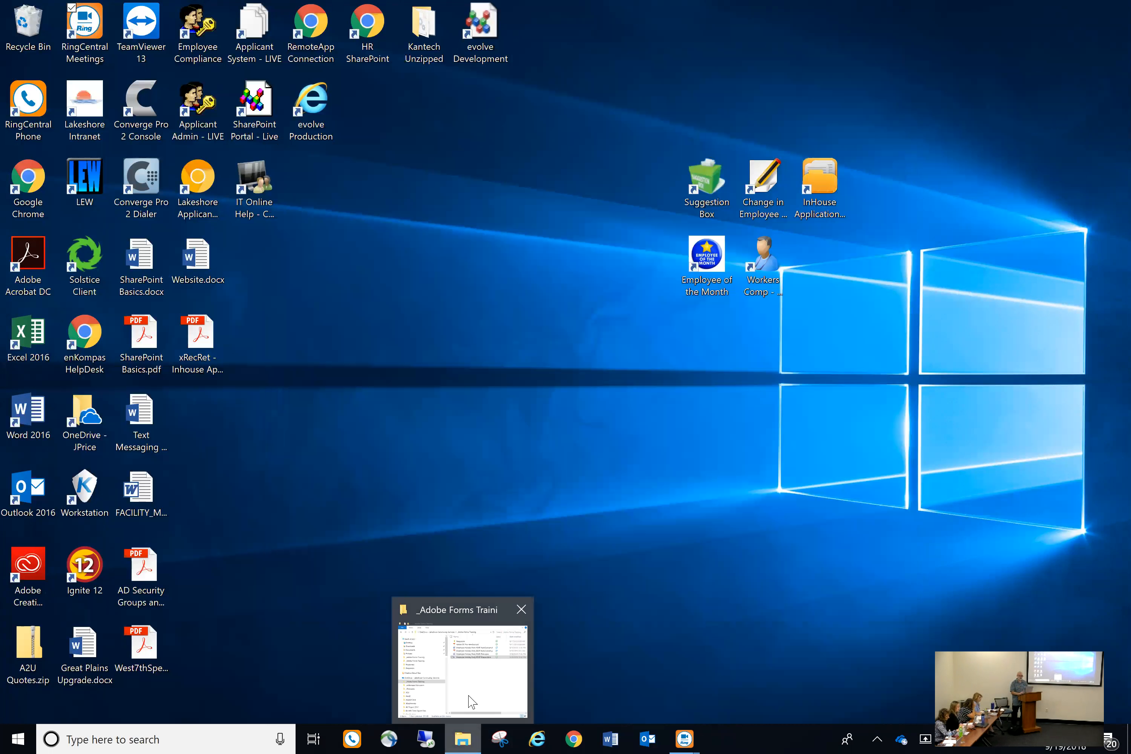
click(471, 701)
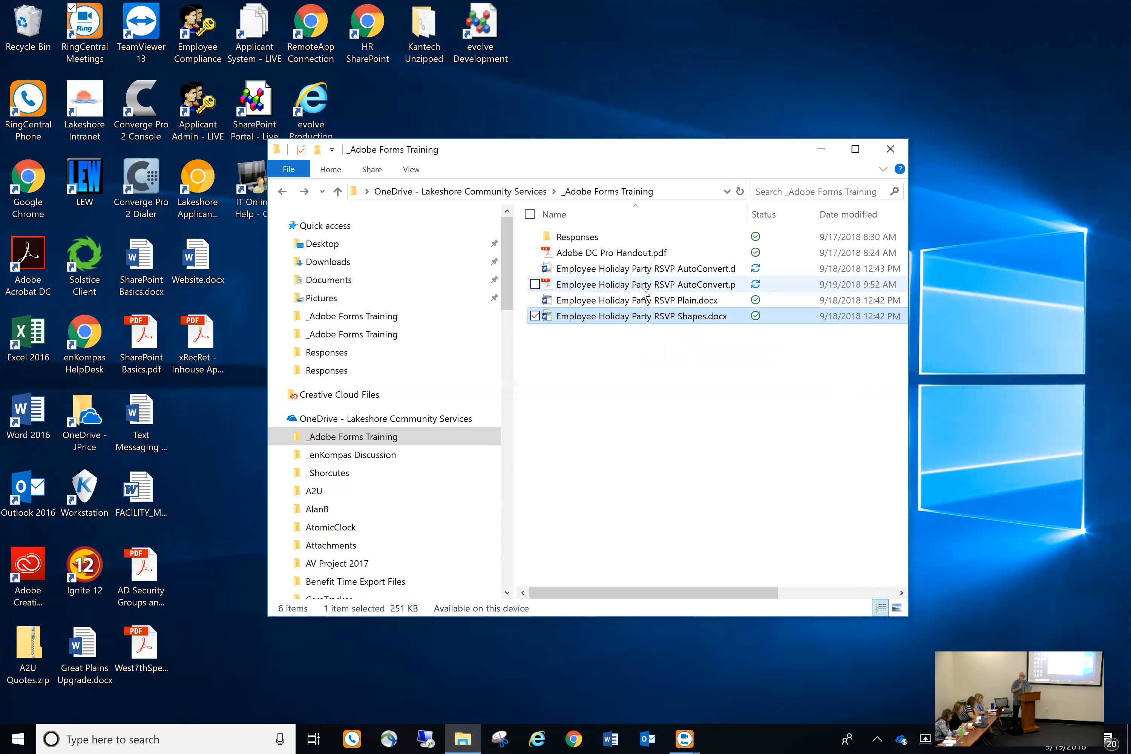
Open the new RSVP AutoConvert PDF, tick the attending checkbox, then begin closing it
double_click(633, 288)
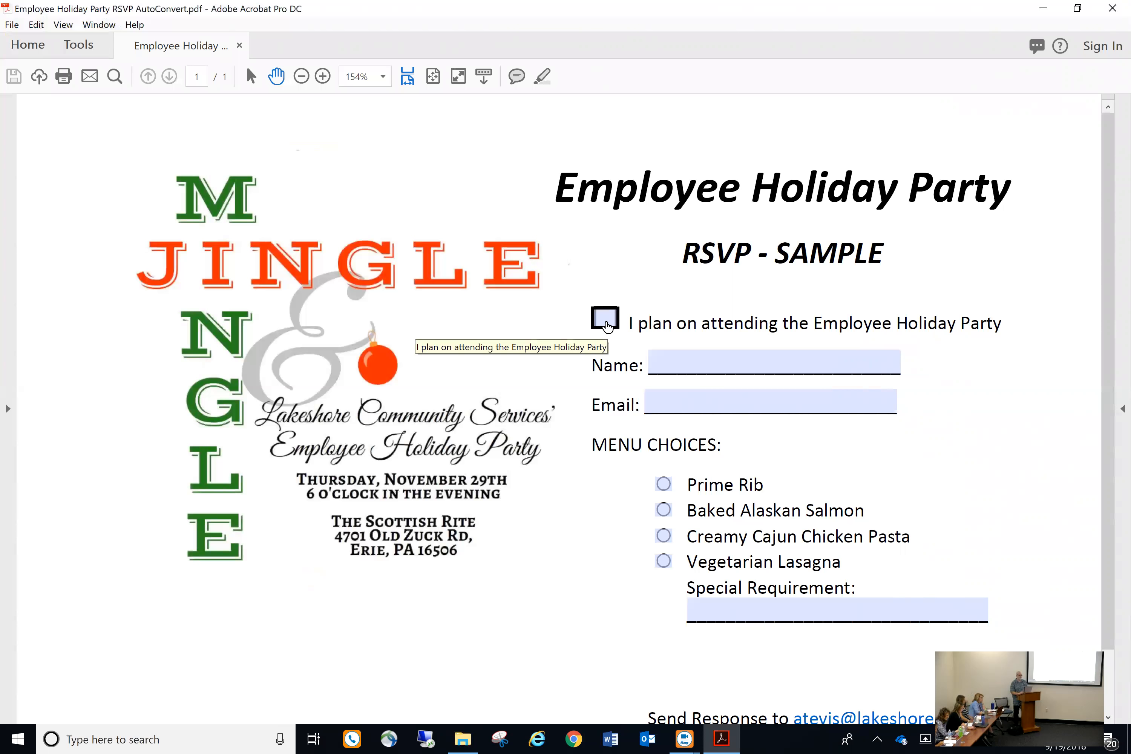
click(606, 326)
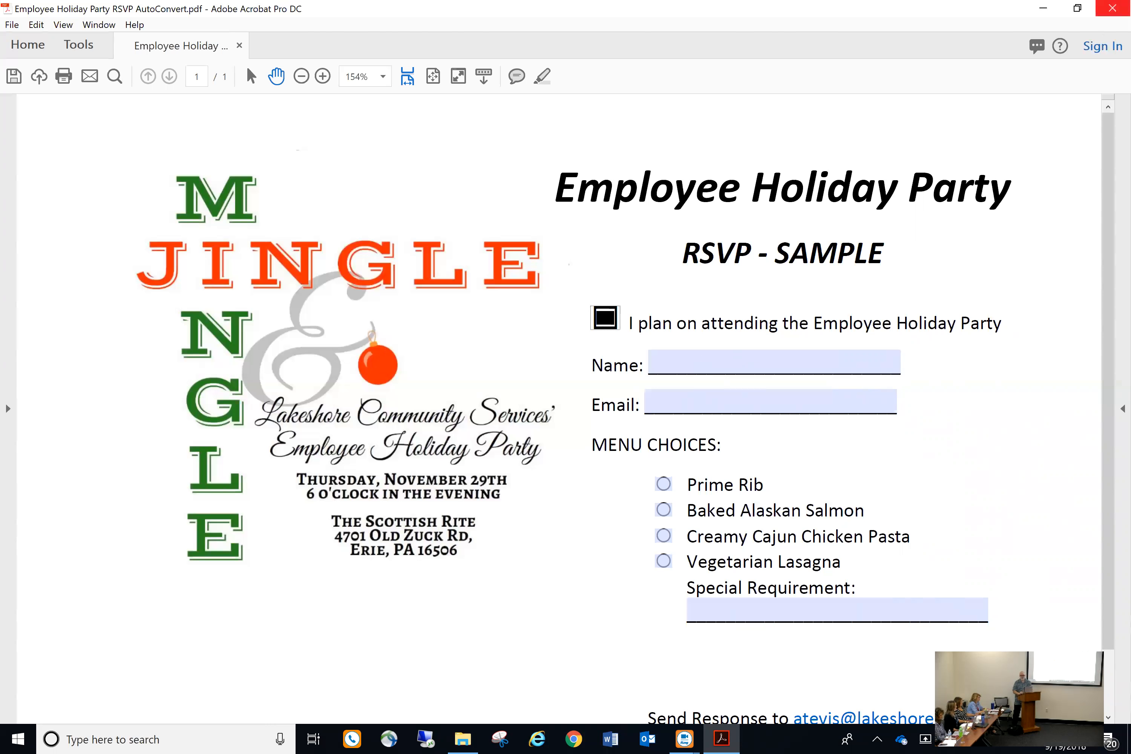
click(1112, 8)
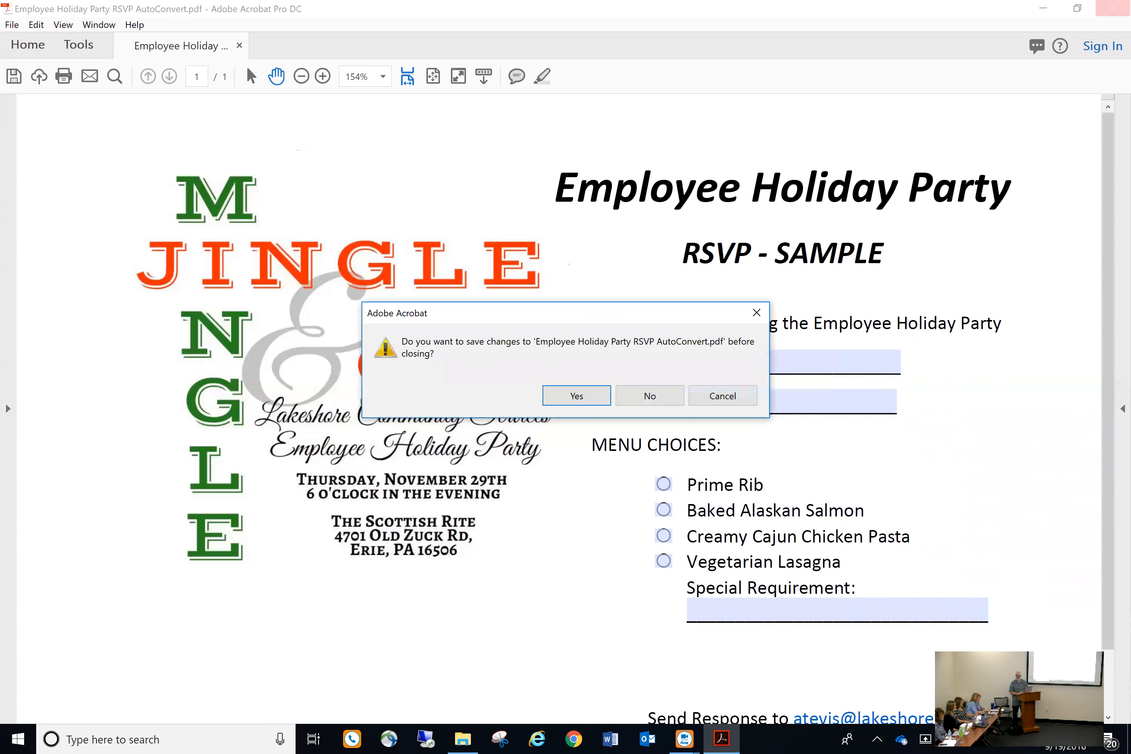
Close Acrobat without saving, launch Chrome, and drag the RSVP PDF into it
click(658, 400)
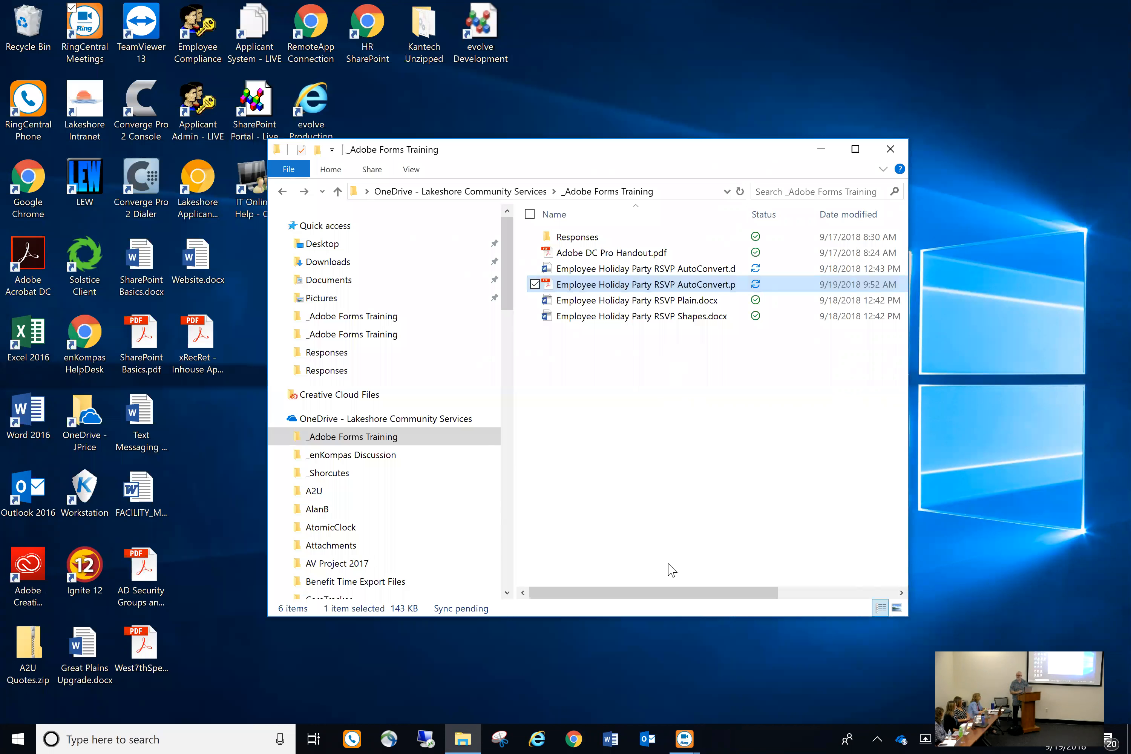
click(575, 737)
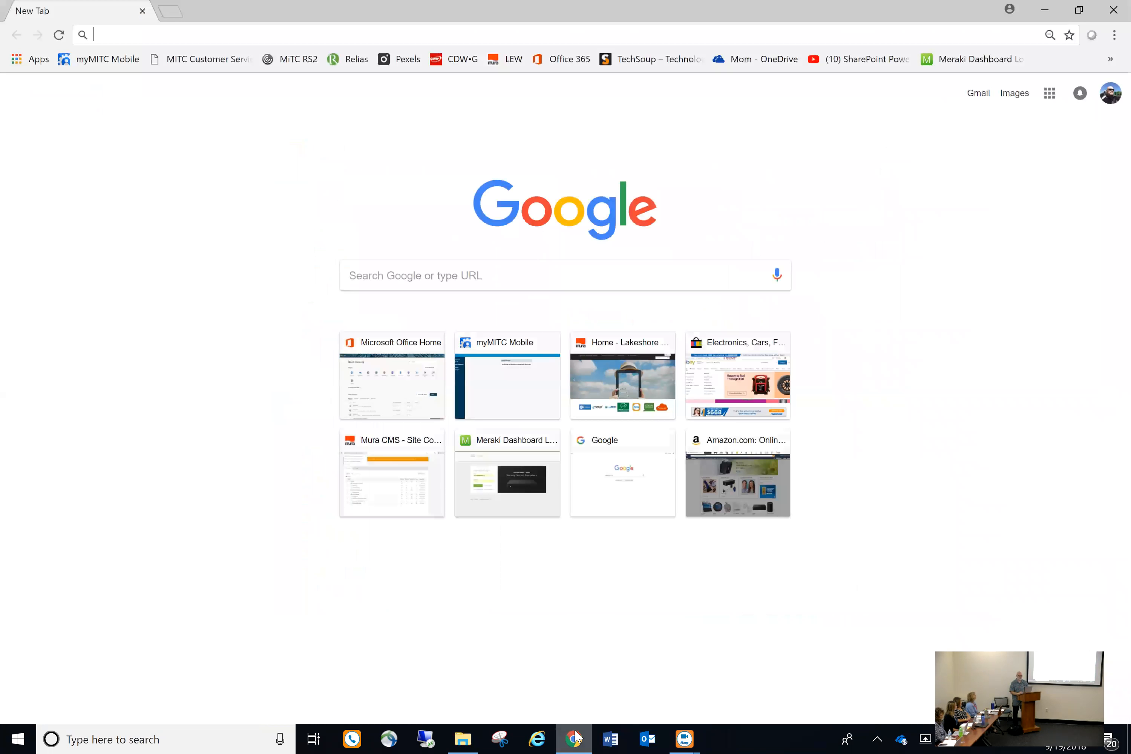
click(463, 735)
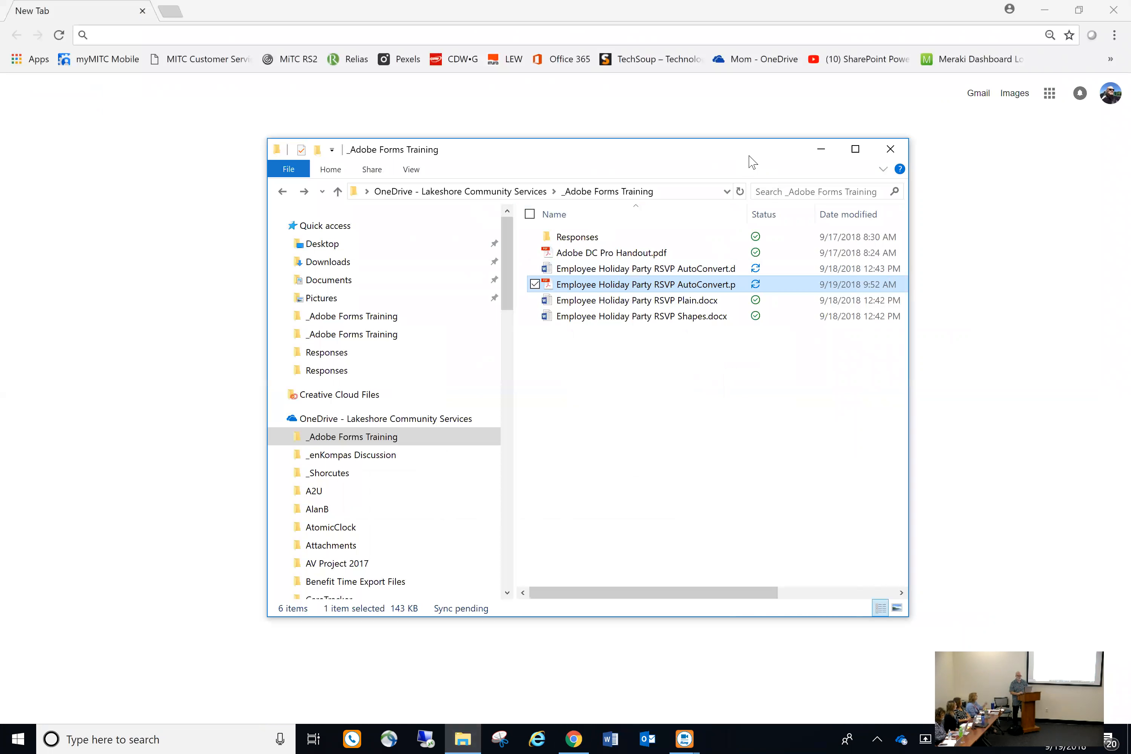
drag(749, 156, 1023, 136)
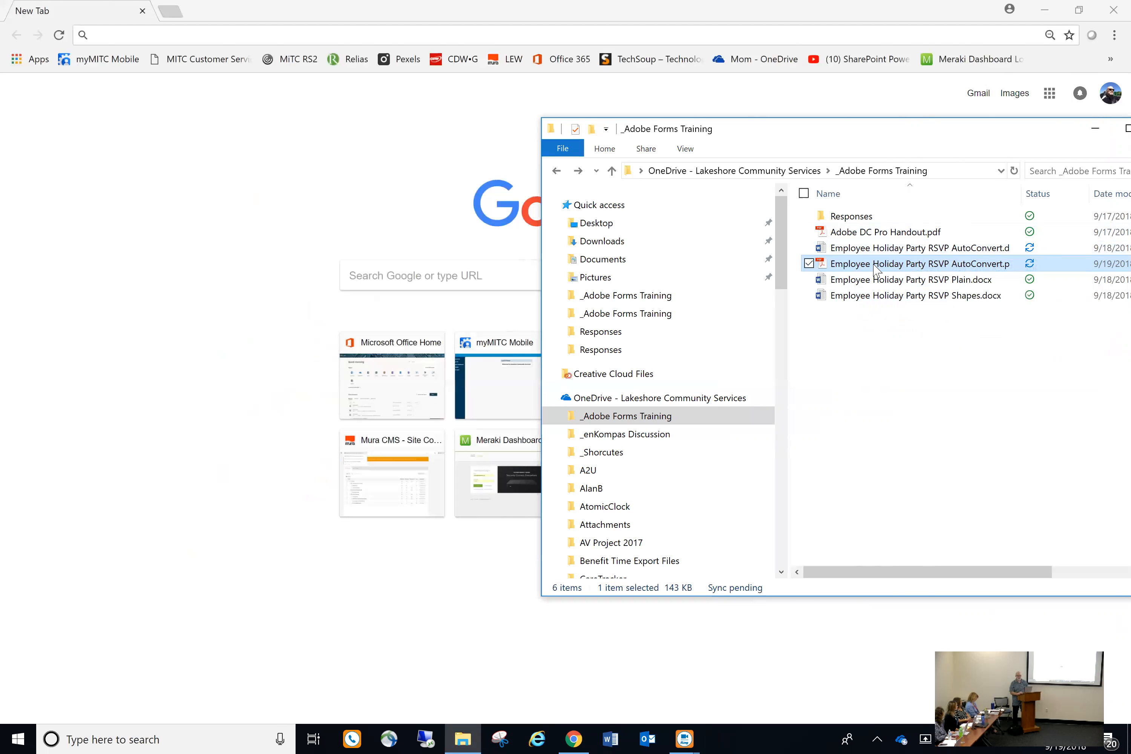
drag(875, 268, 297, 360)
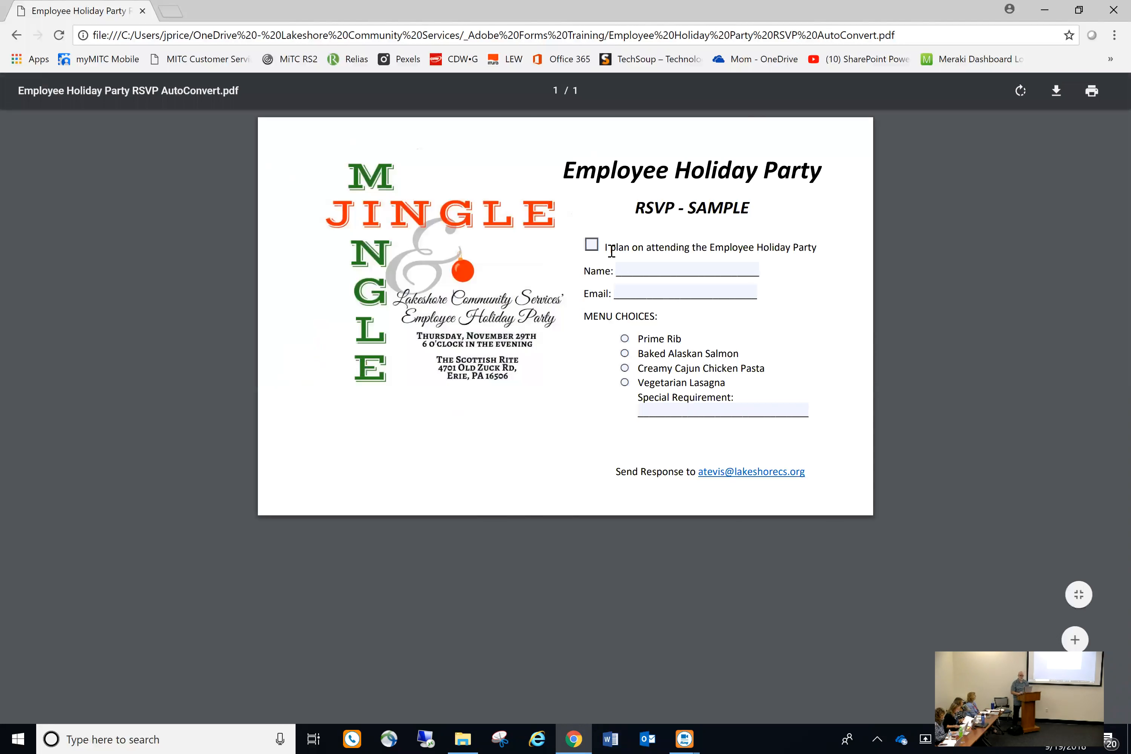
Tick attending, enter a guest's name and e-mail, choose Prime Rib, then close Chrome
click(592, 245)
click(640, 266)
key(Tab)
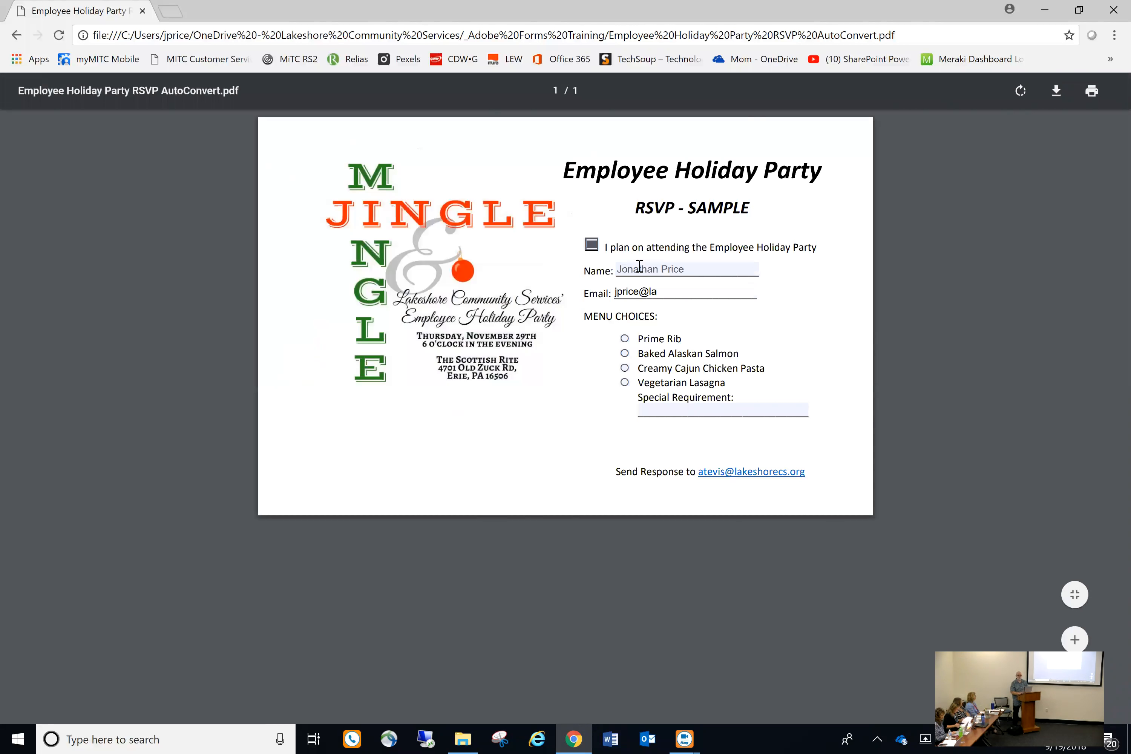
click(624, 340)
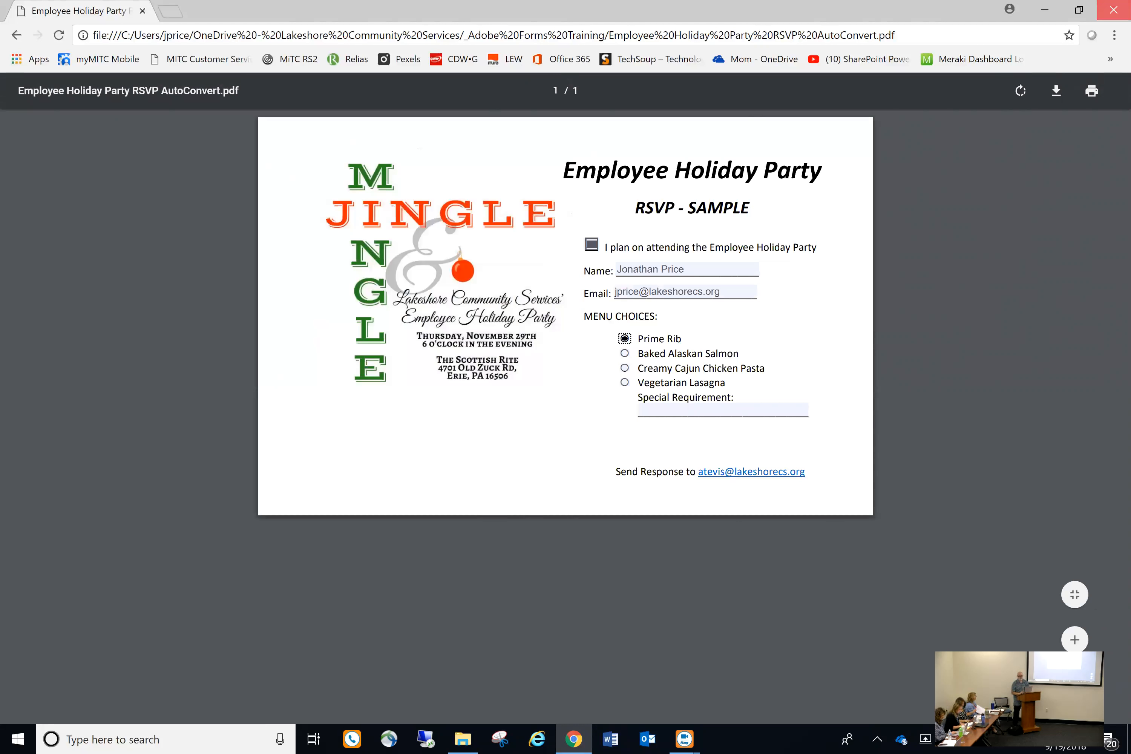
click(1114, 9)
Move the Explorer window aside and open Employee Holiday Party RSVP AutoConvert.pdf in Acrobat
drag(926, 120, 789, 119)
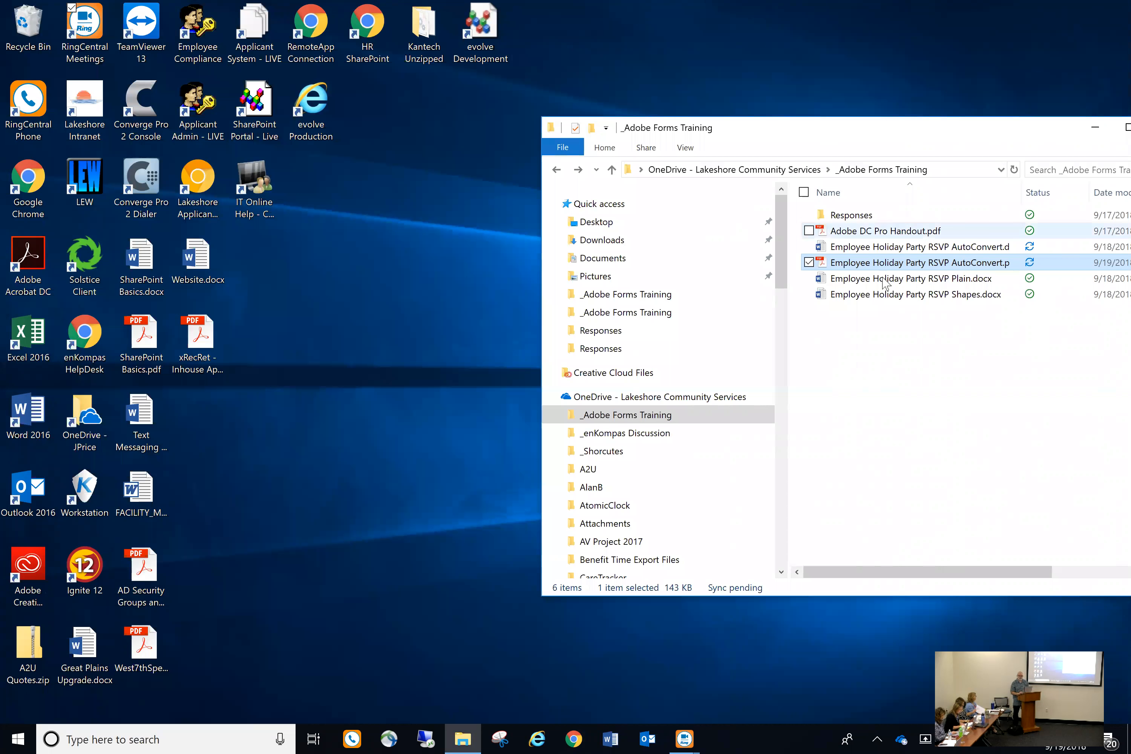
double_click(880, 263)
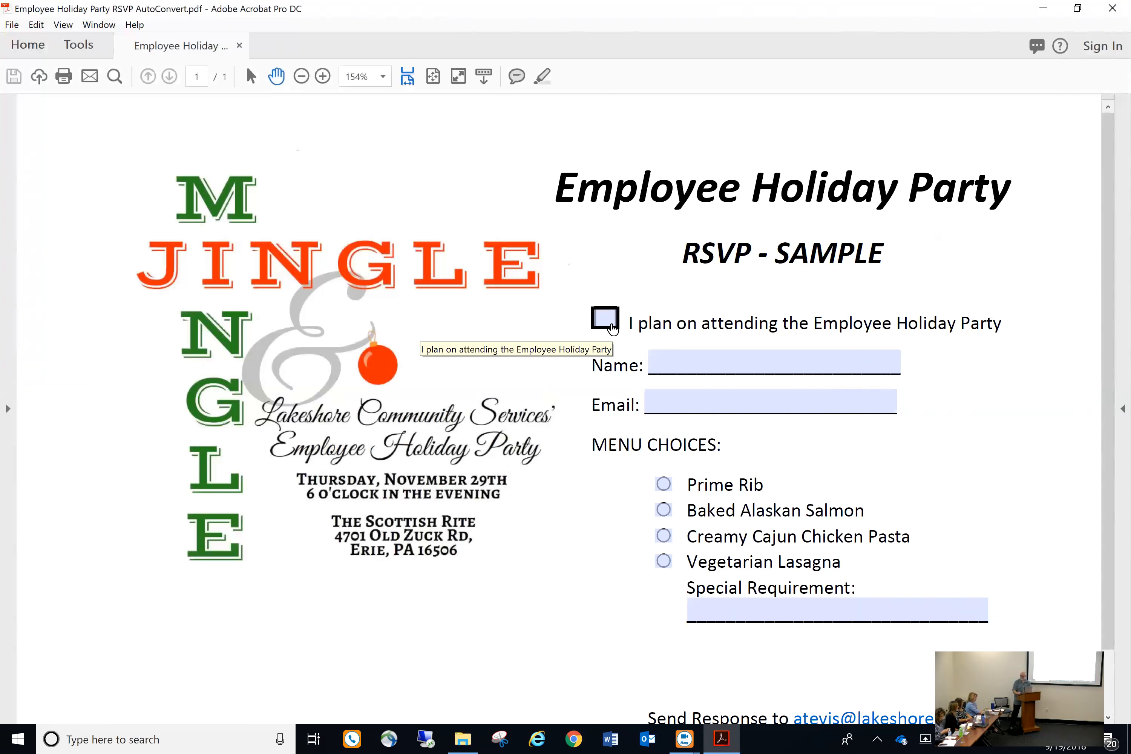
click(771, 356)
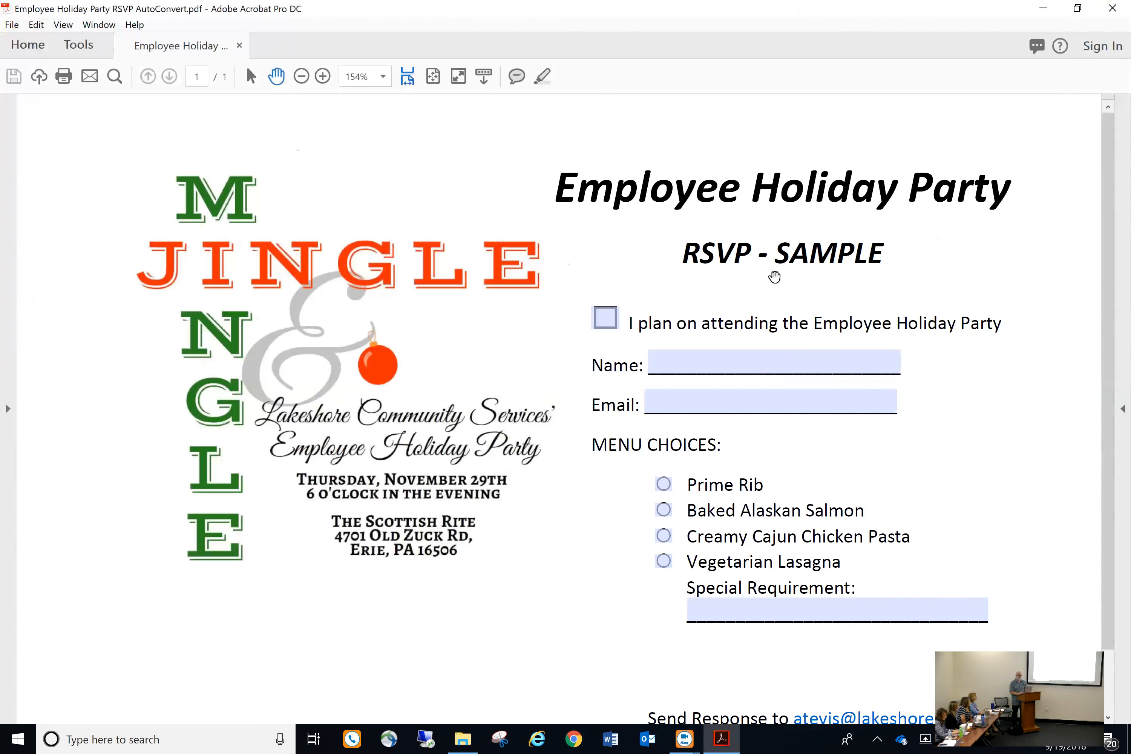
scroll(834, 479, down, 1)
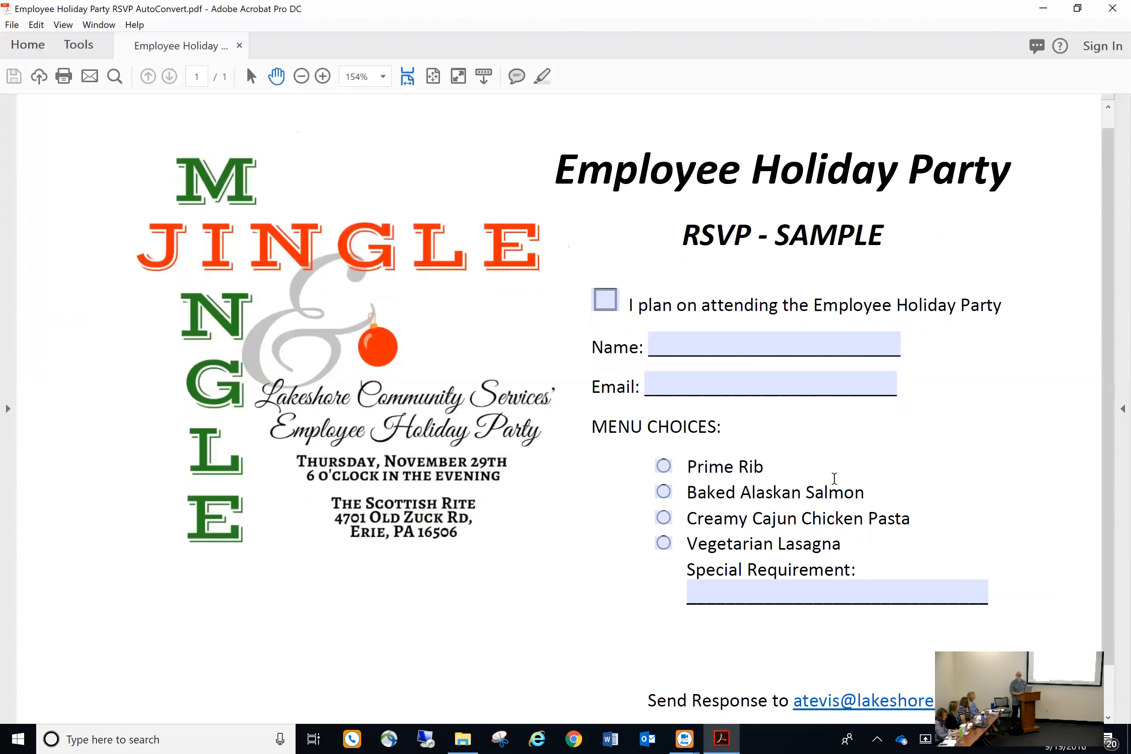
click(79, 45)
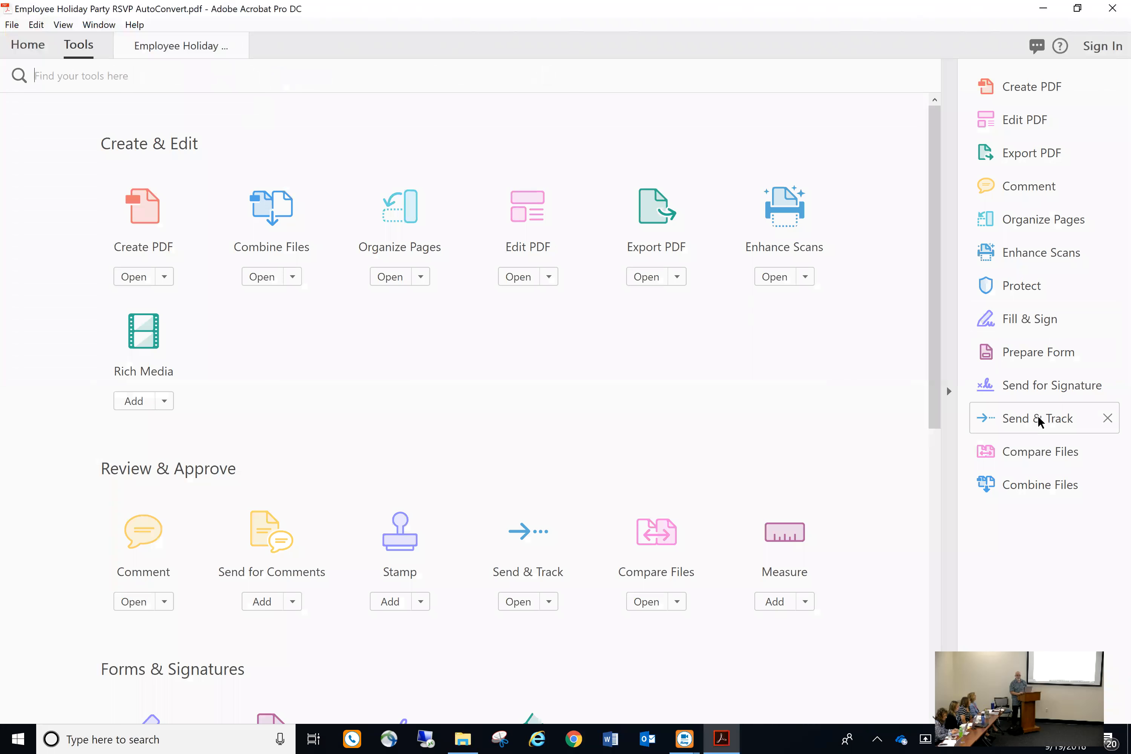
Switch to Prepare Form editing and place a new button field below Special Requirement
click(1038, 360)
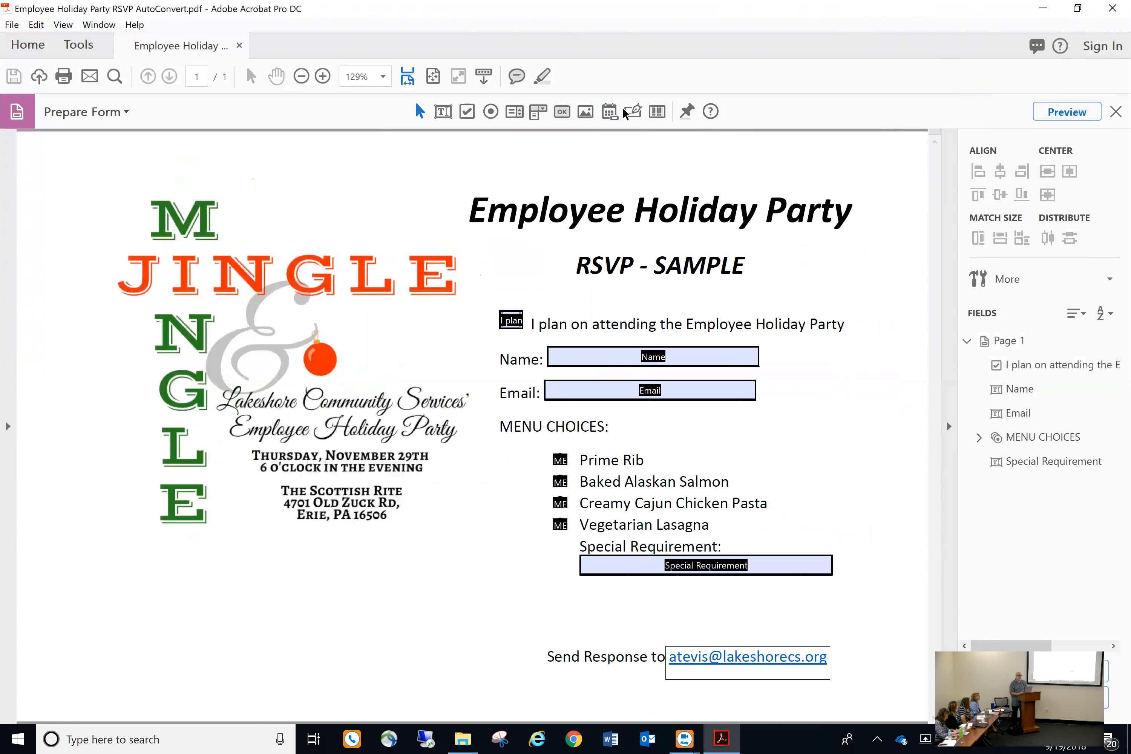
click(562, 113)
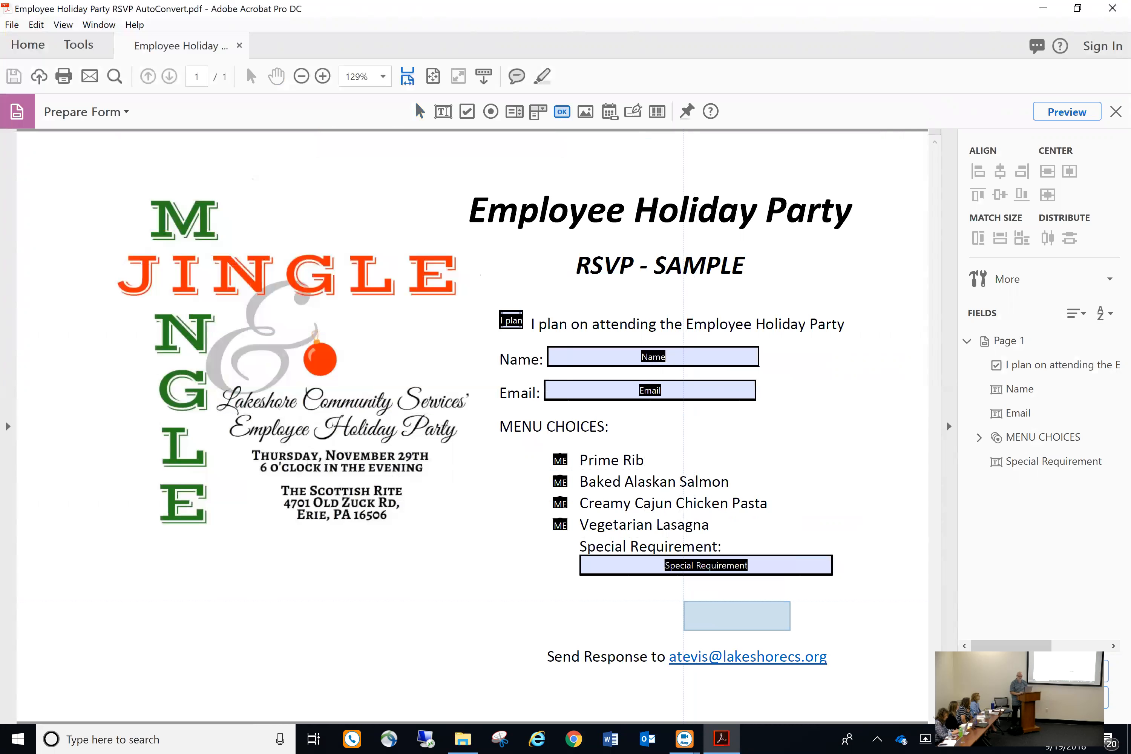
click(683, 601)
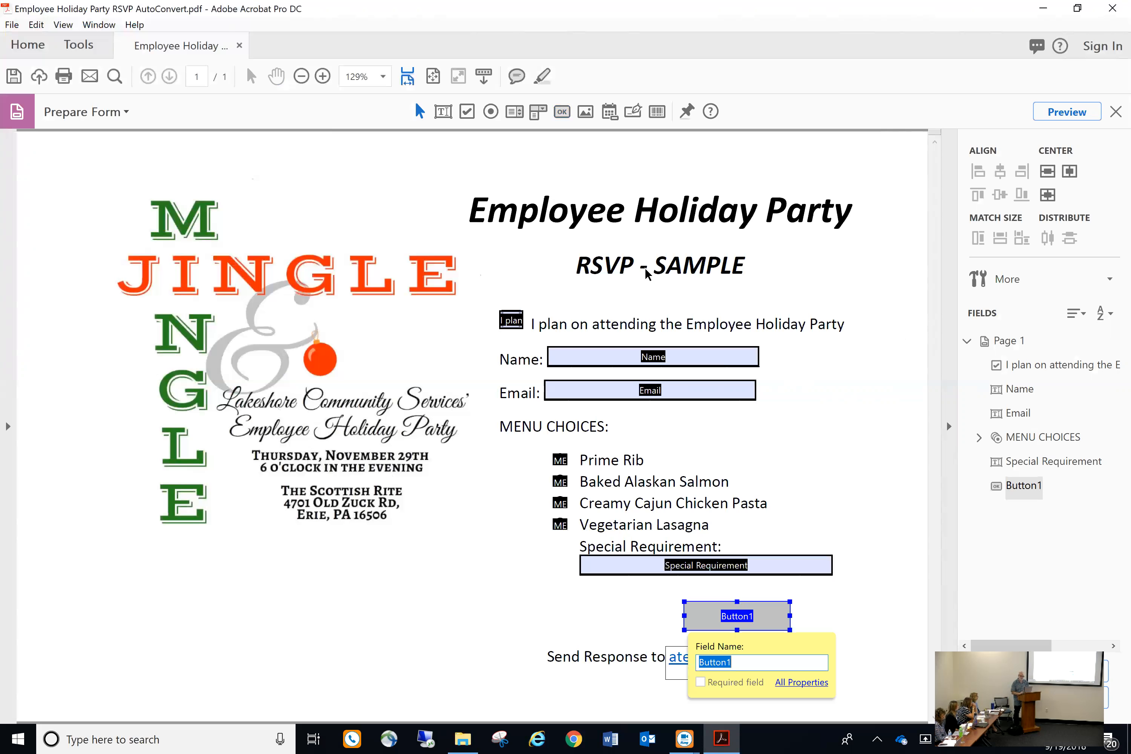
Close the RSVP without saving the new button and reopen Employee Holiday Party RSVP AutoConvert.pdf
click(1112, 8)
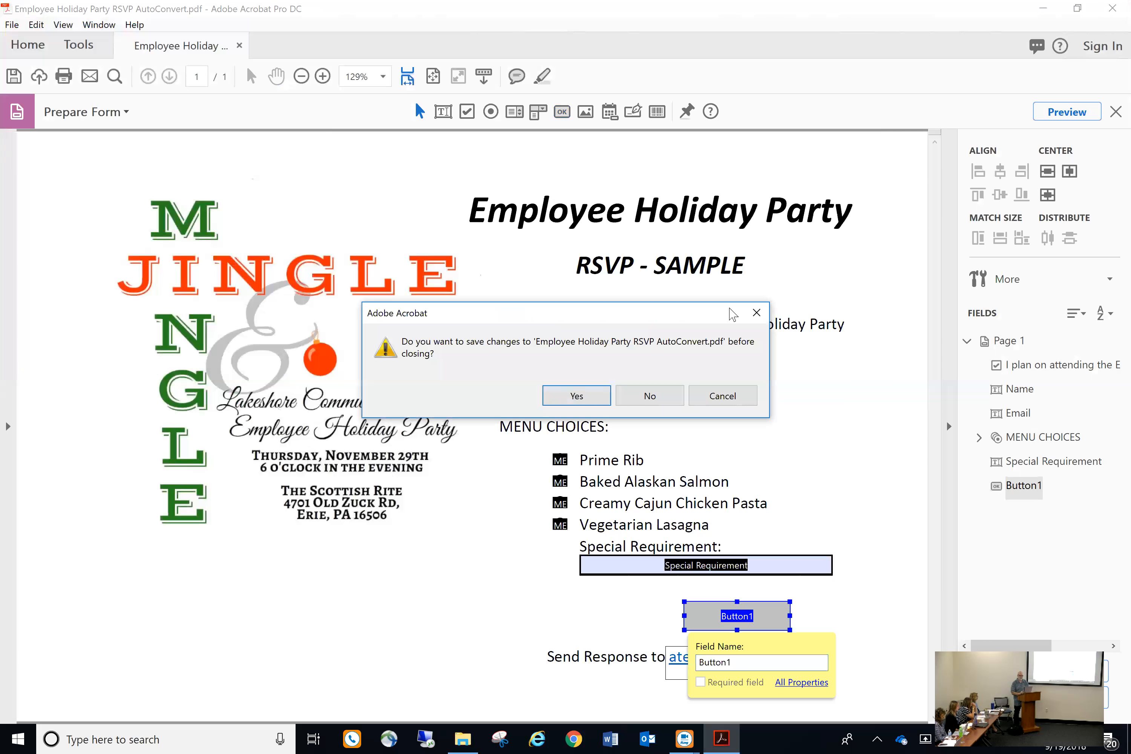
click(651, 395)
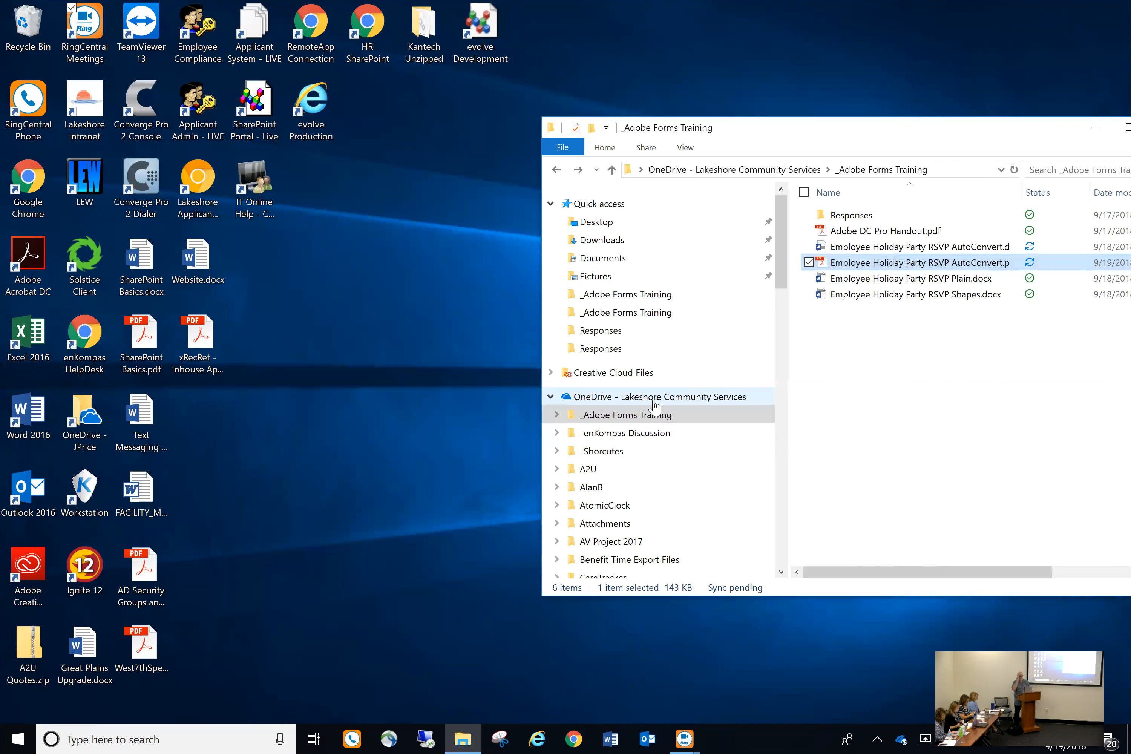
double_click(921, 266)
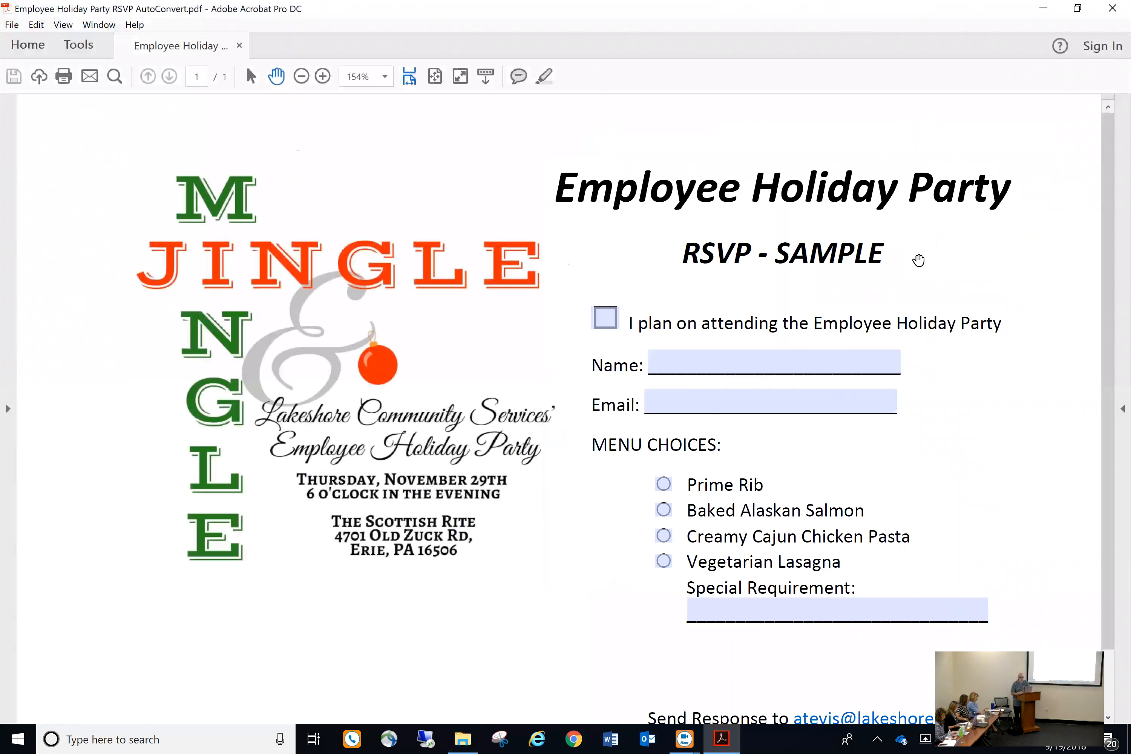
click(666, 488)
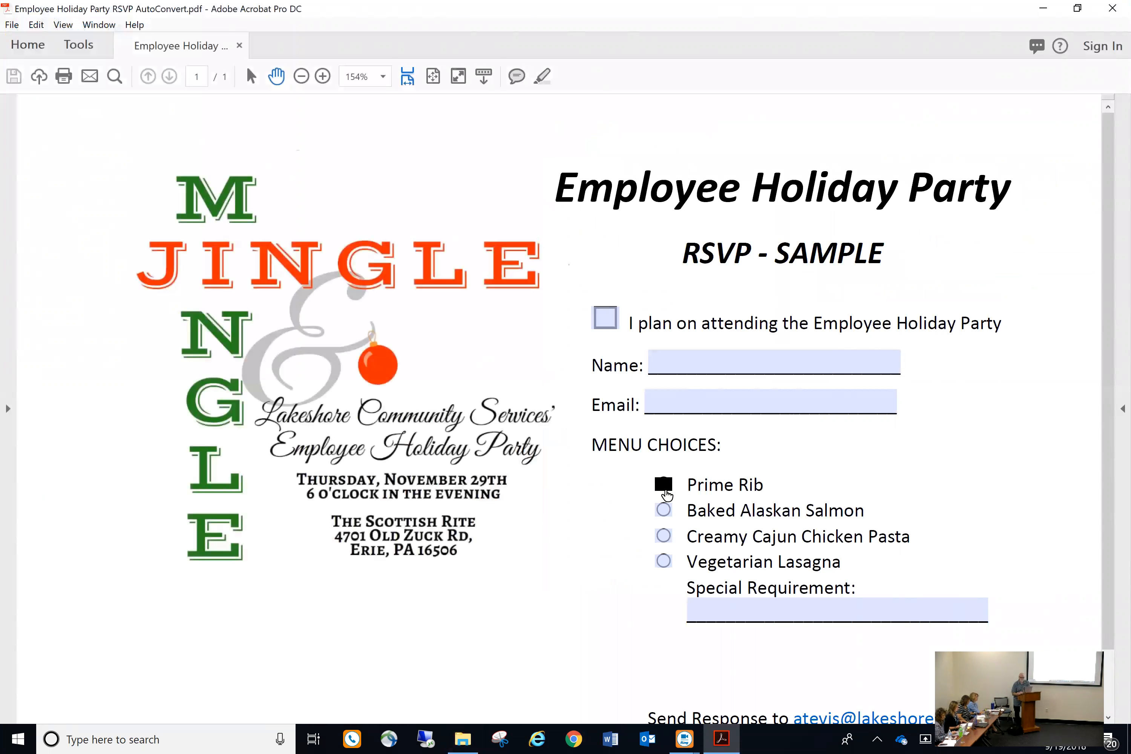
click(665, 514)
click(665, 540)
click(664, 565)
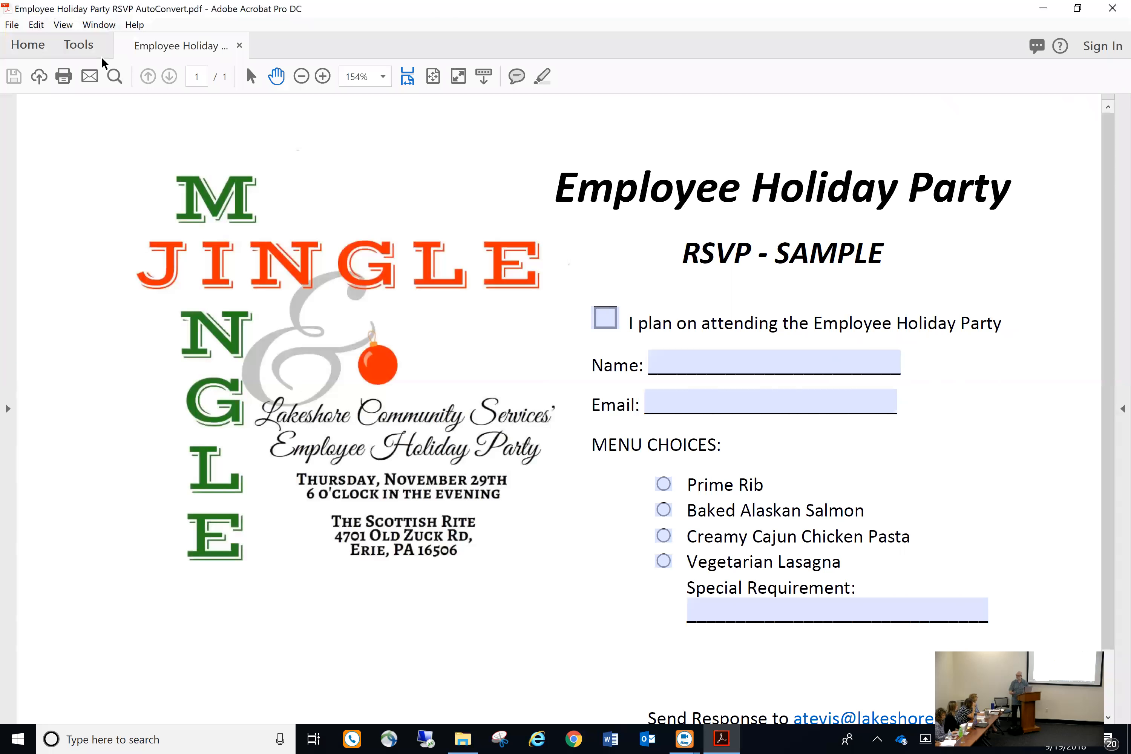
Start Prepare Form from the Tools collection and select the Name text field
click(79, 45)
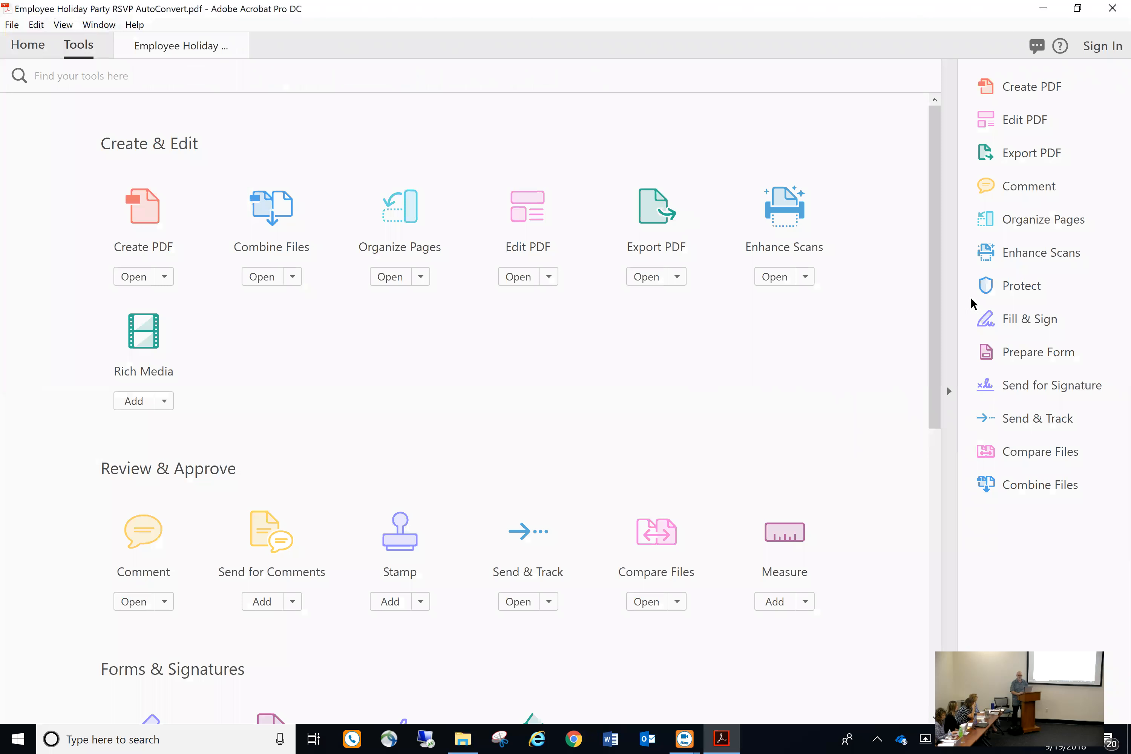
click(1052, 350)
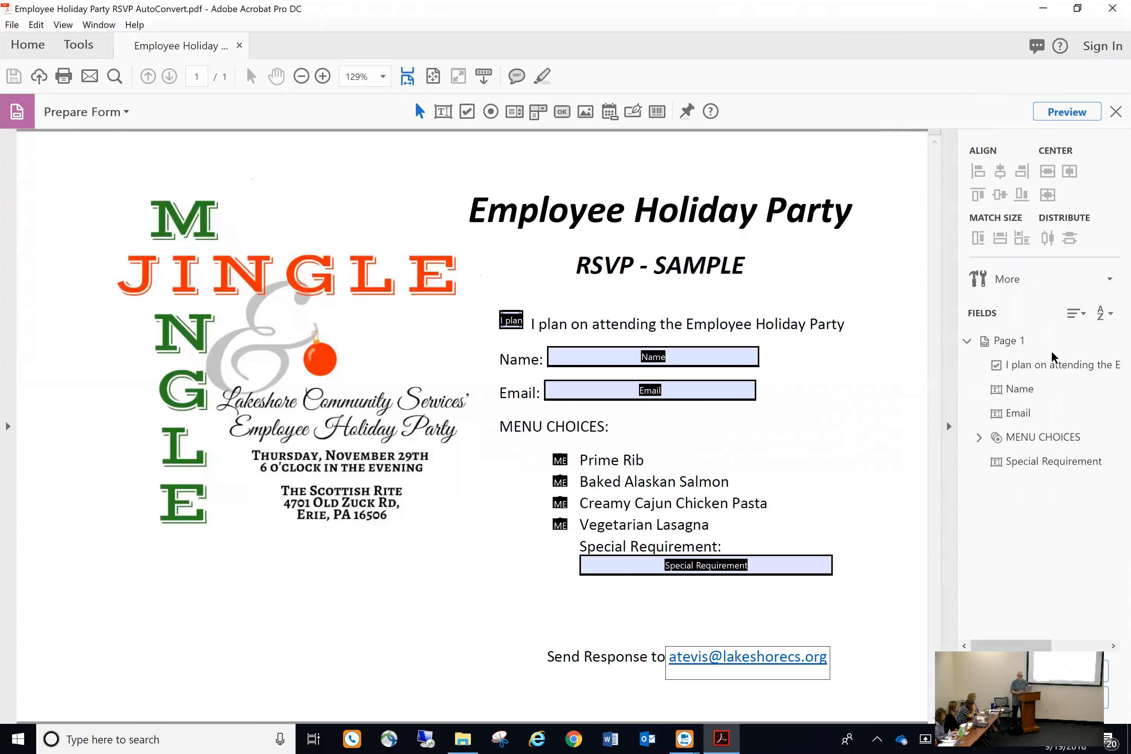
click(652, 350)
click(653, 358)
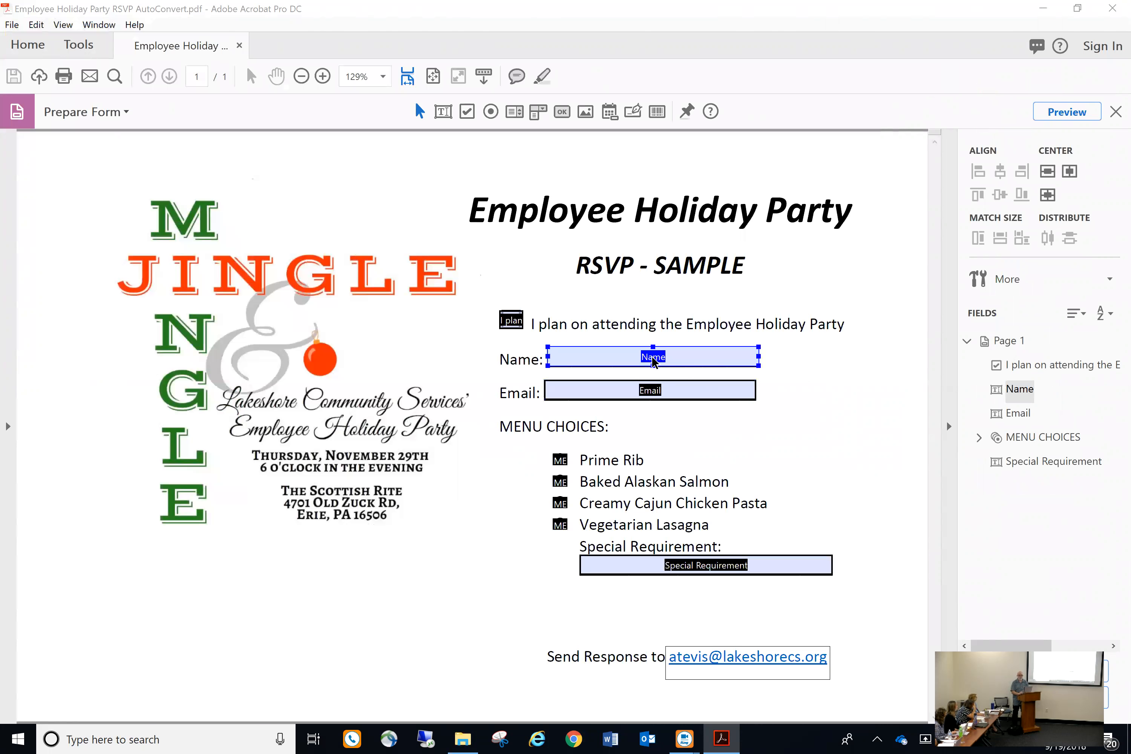
In the Name field's Text Field Properties, tick Required and switch to Appearance
double_click(652, 359)
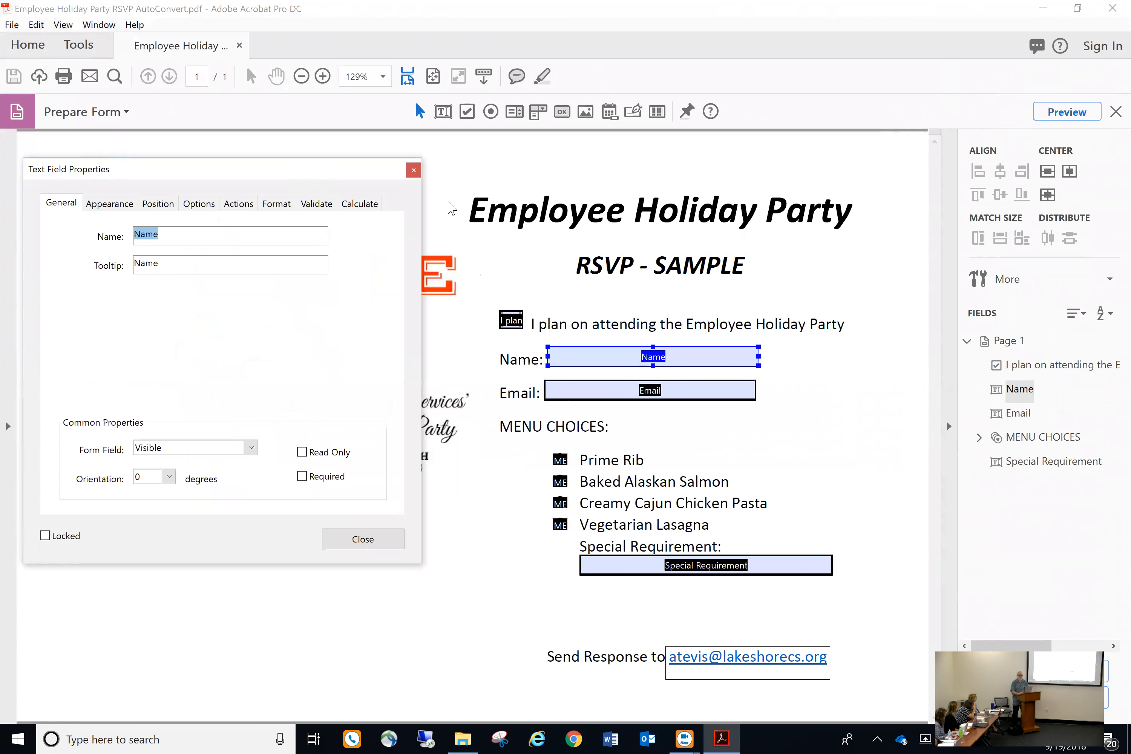
drag(301, 167, 448, 202)
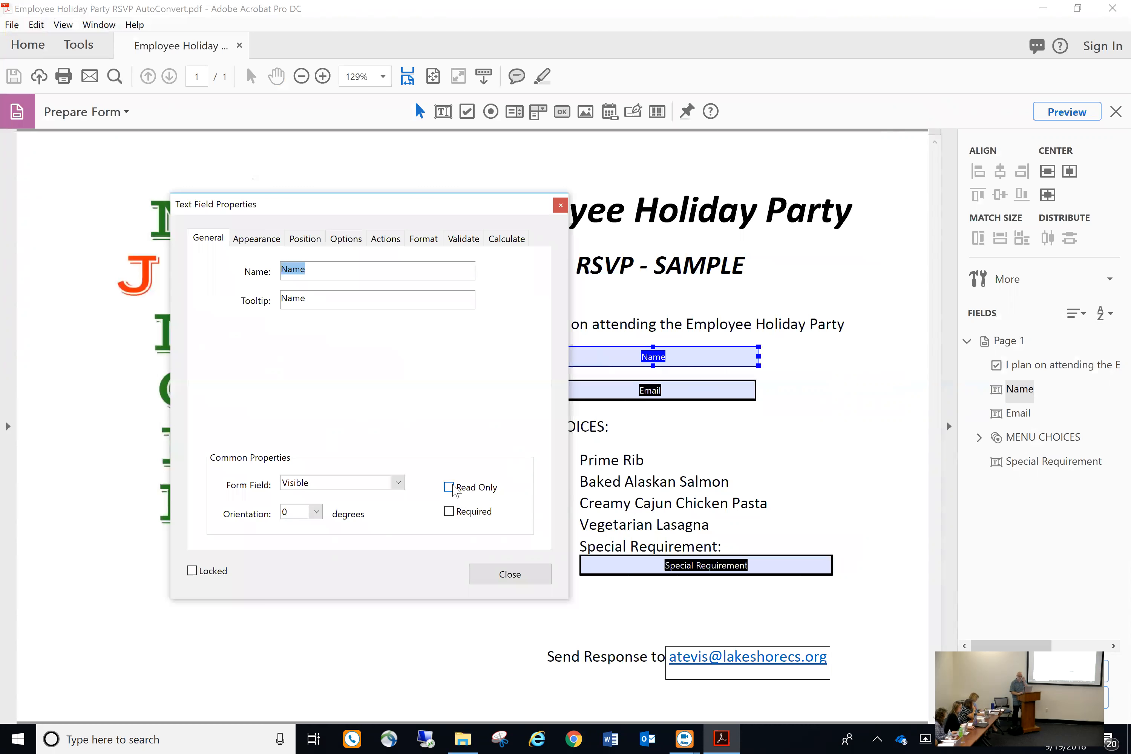
click(449, 512)
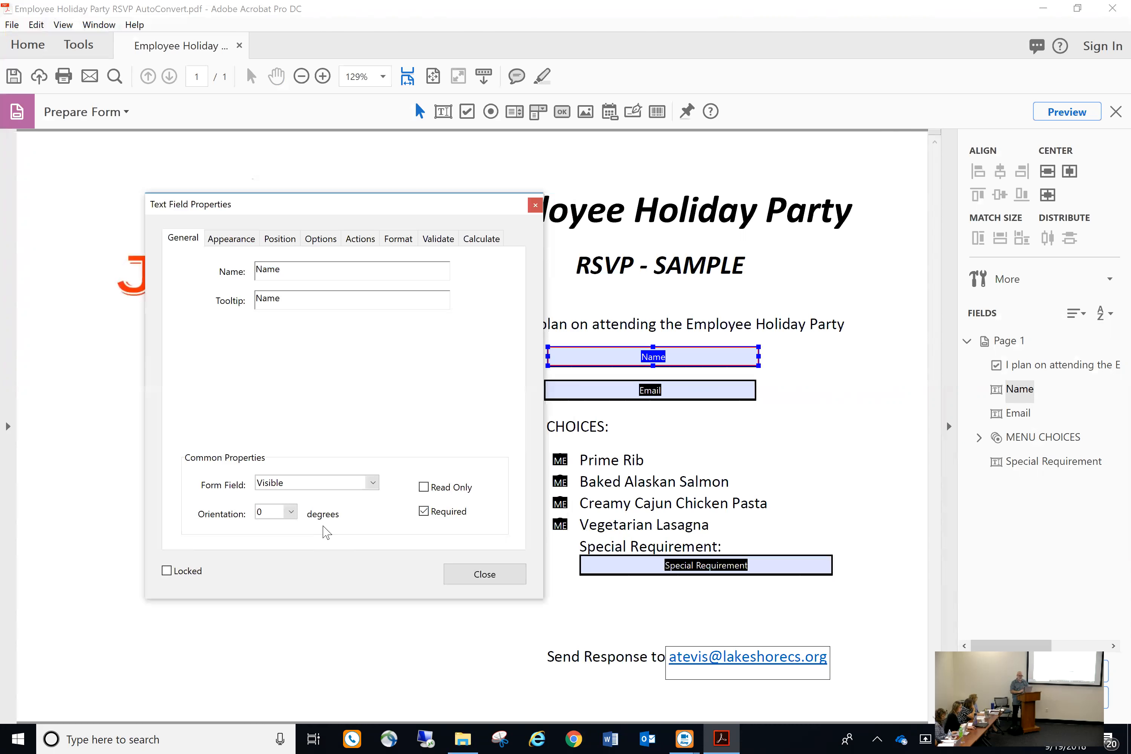
click(229, 239)
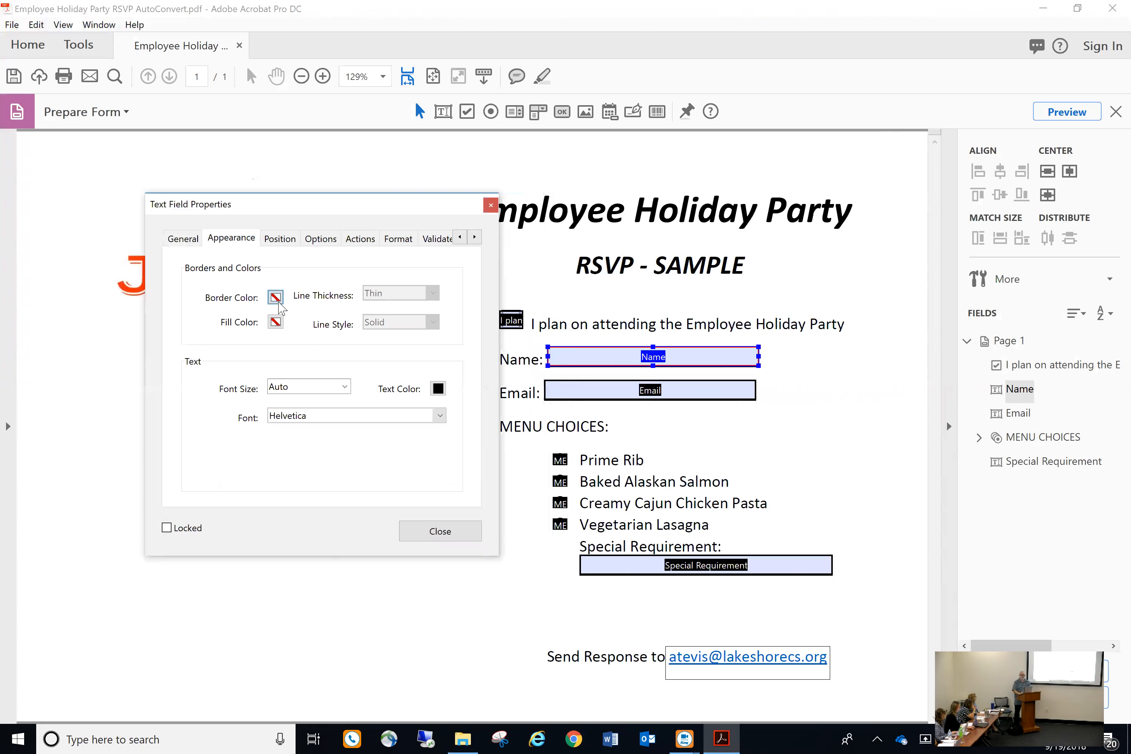
Set the Name field's border colour to black and fill to light blue, font size Auto
click(275, 296)
click(275, 326)
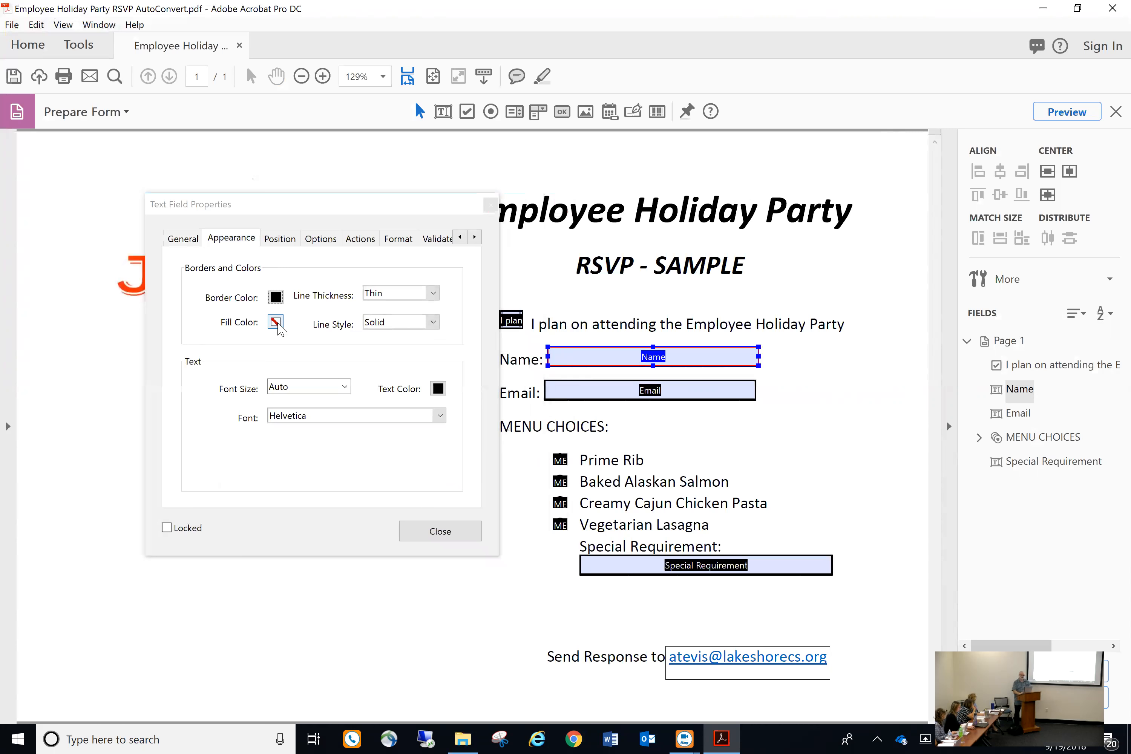
click(275, 321)
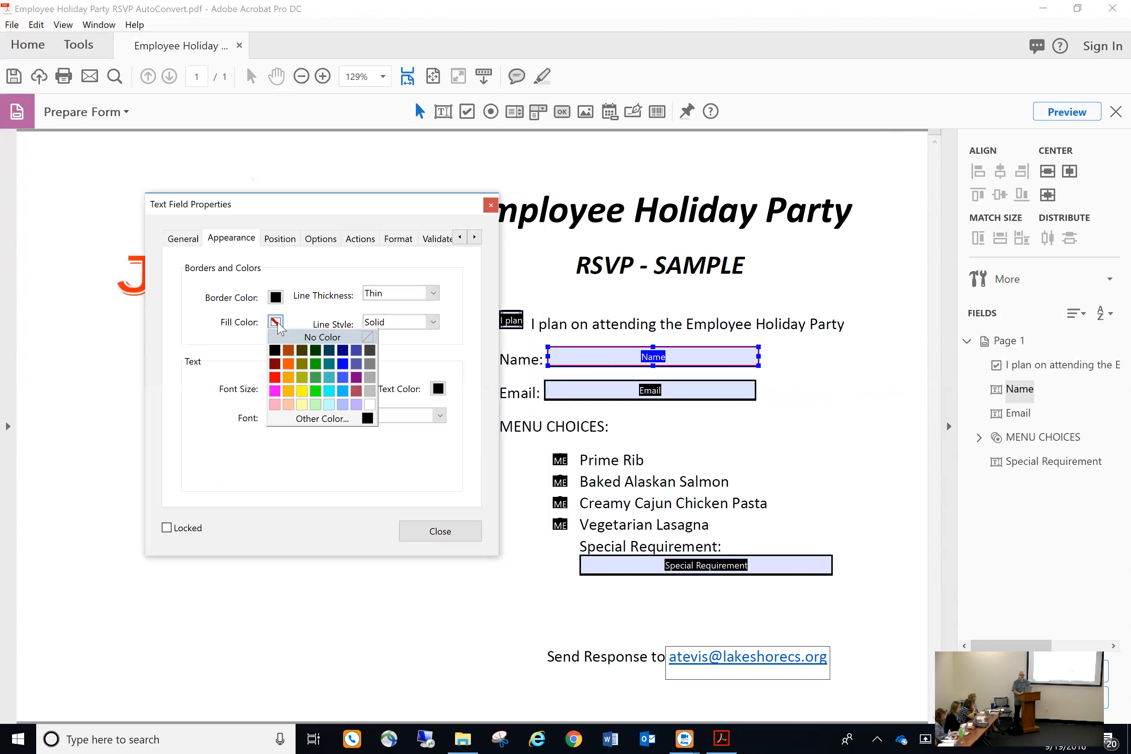
click(330, 404)
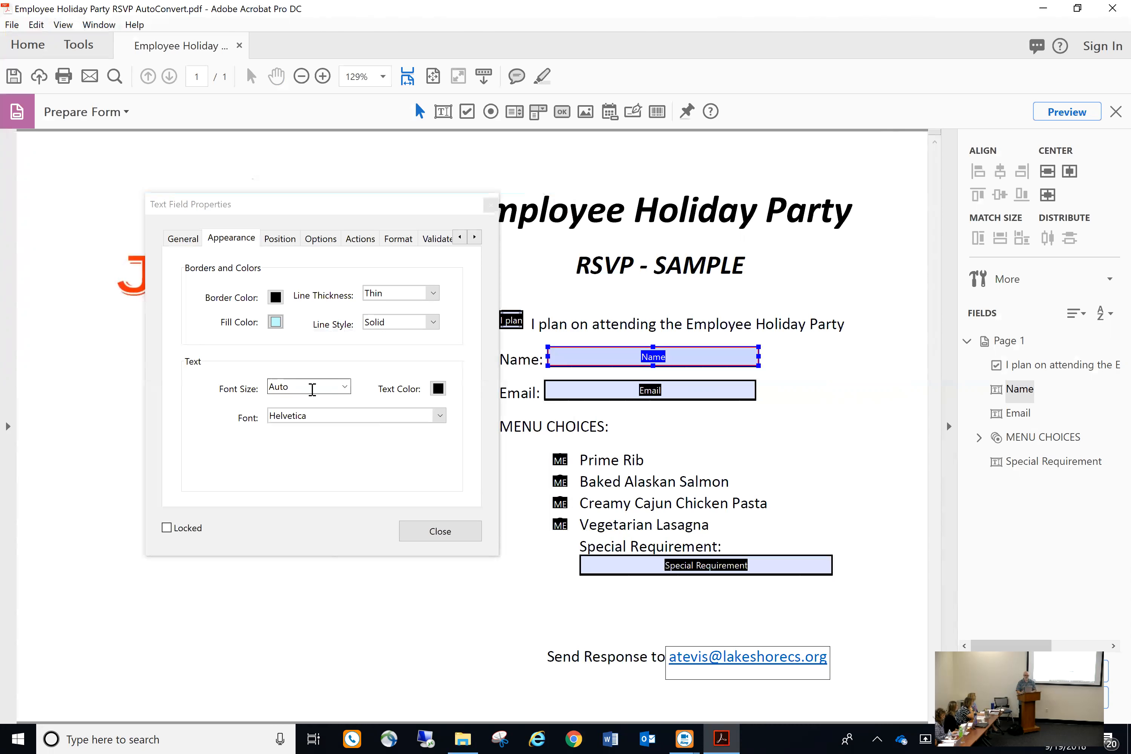
click(345, 387)
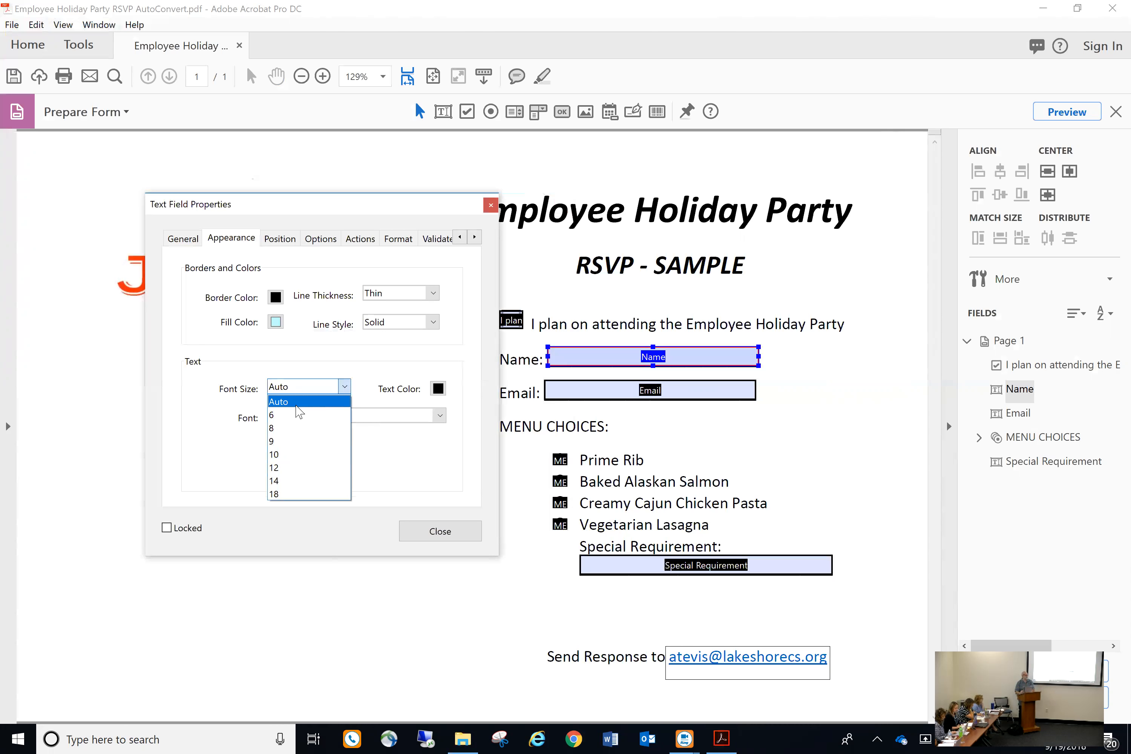
click(406, 458)
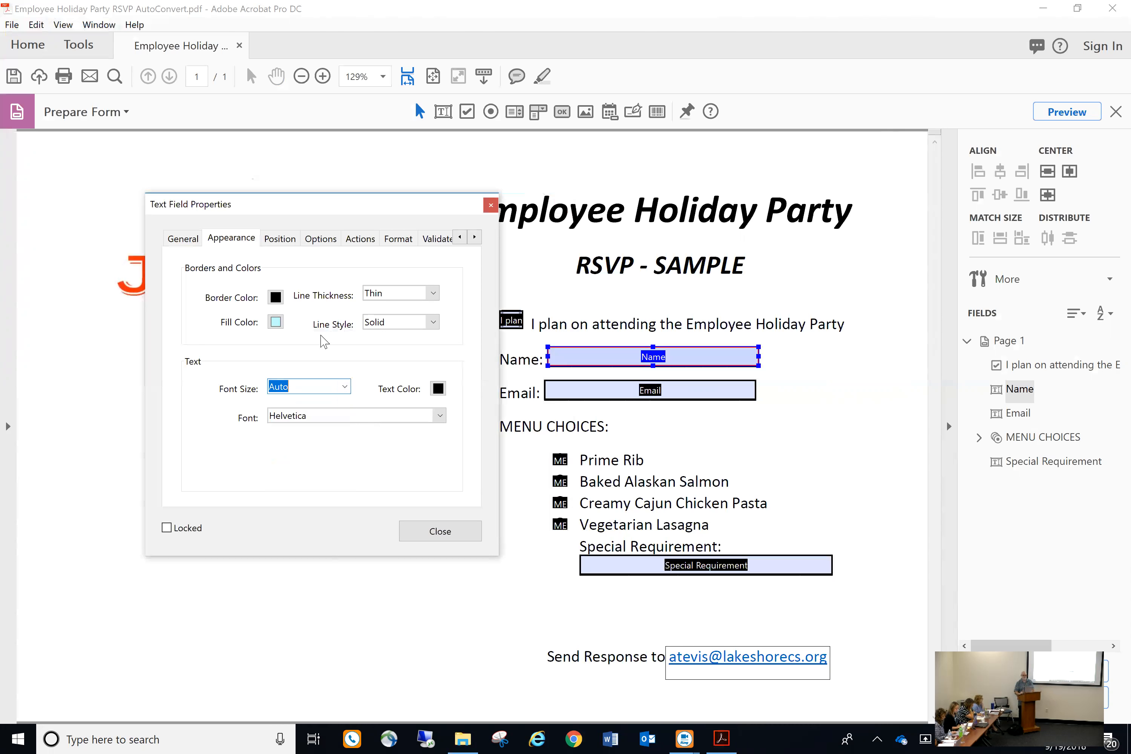
Review the Name field's Position tab, then show its Options tab
click(285, 238)
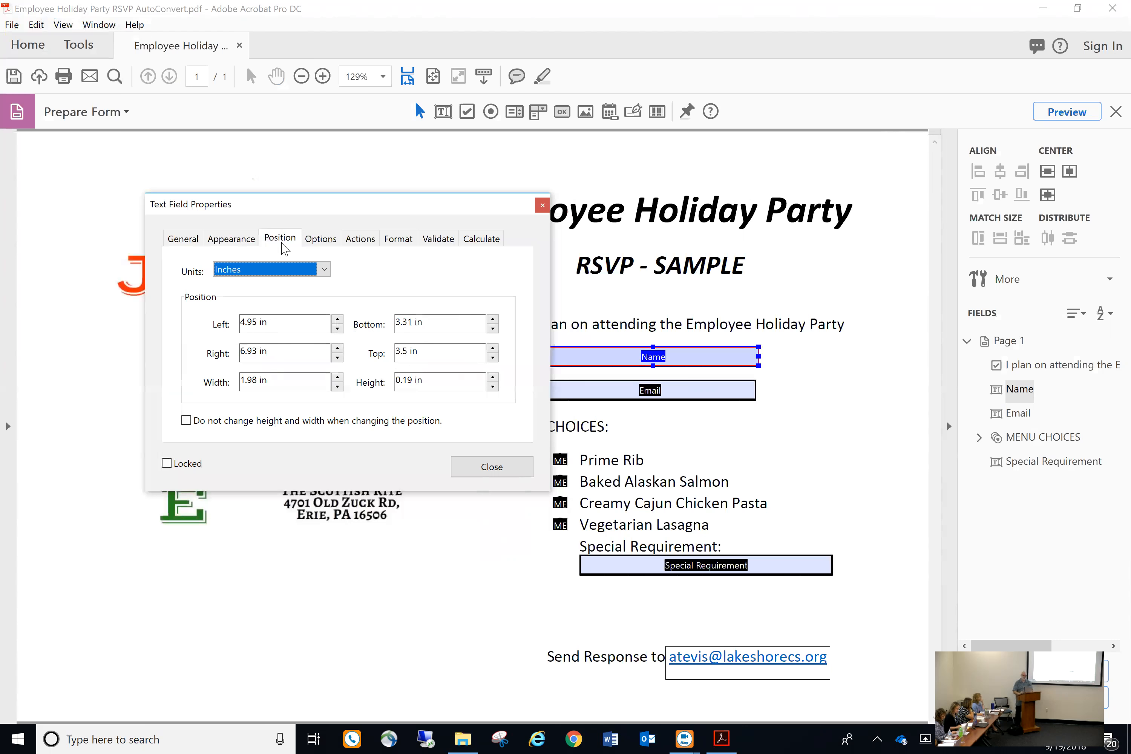
click(326, 239)
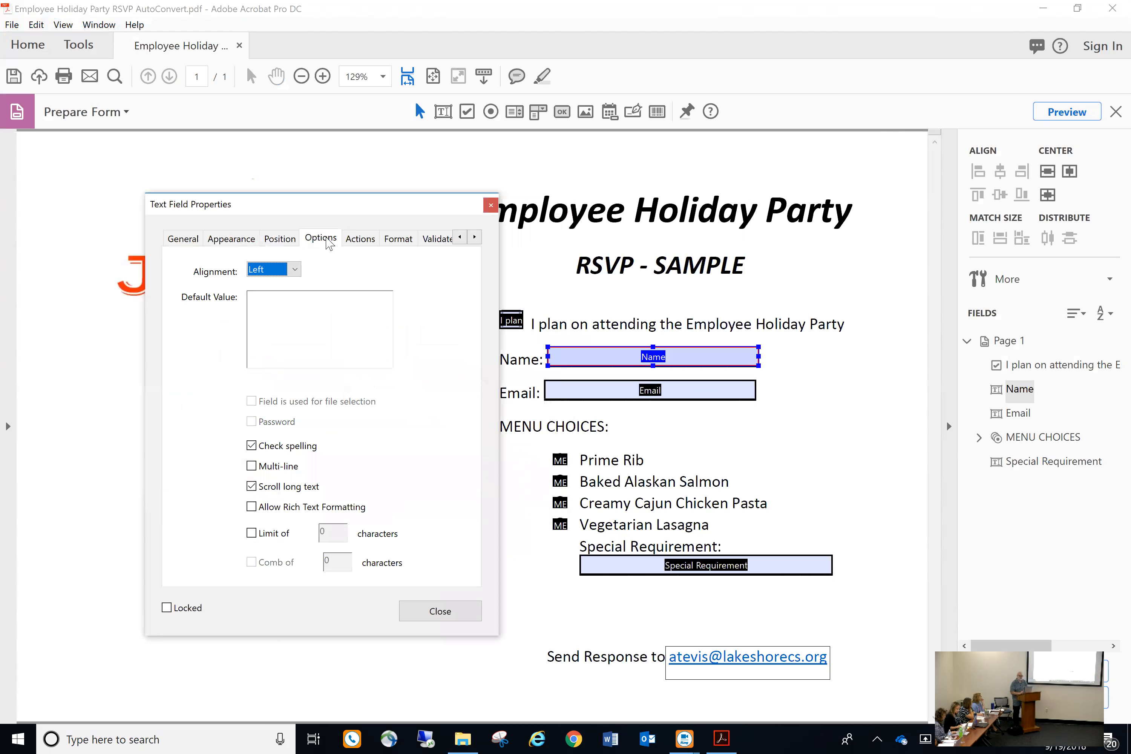
Set the Name field's default value to 'Enter your name' and uncheck Check spelling
click(307, 298)
text(Enter you)
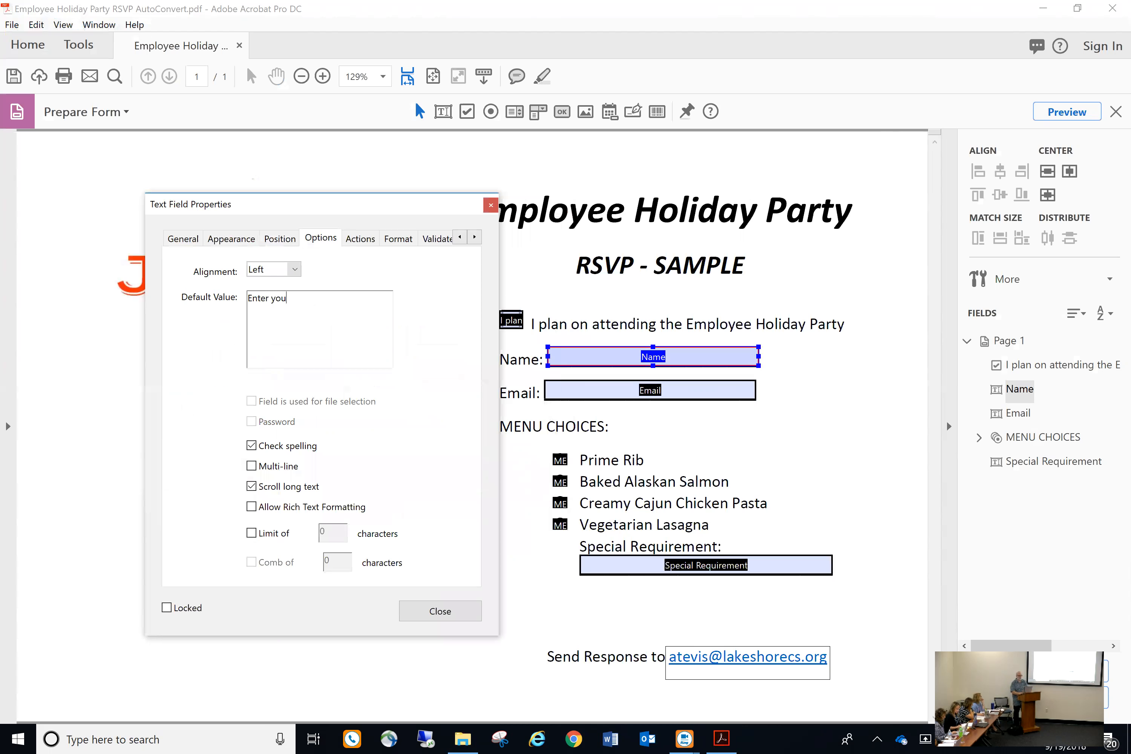
text(r name)
click(252, 444)
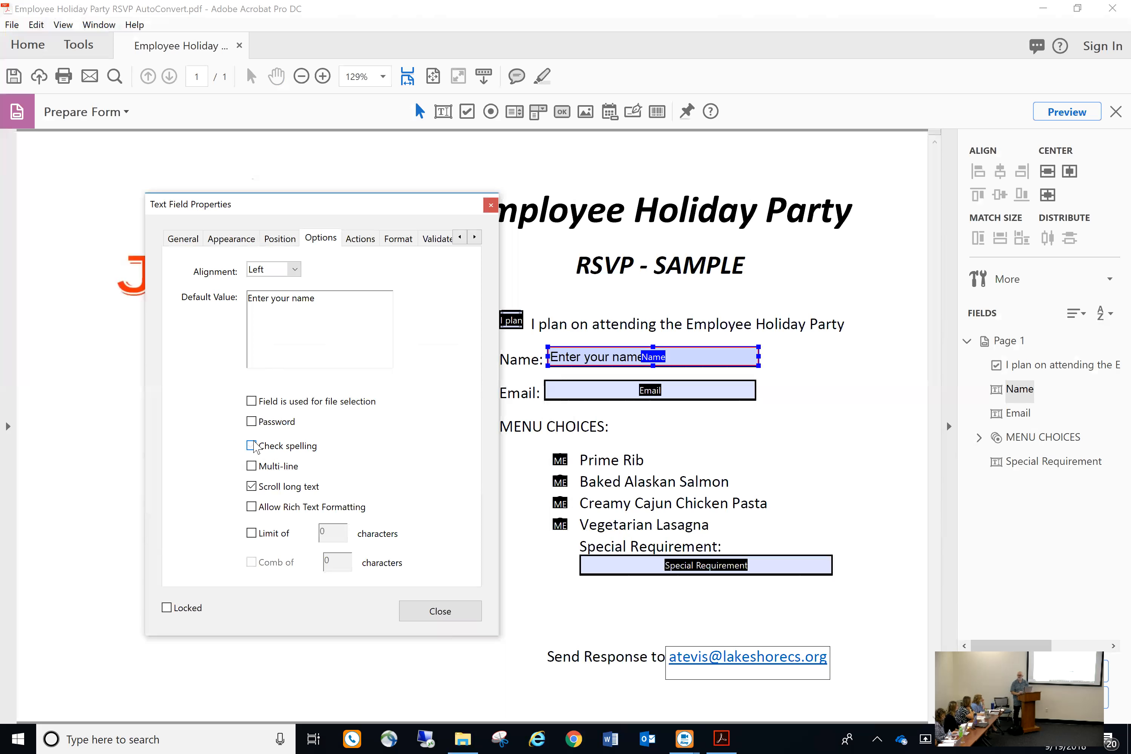
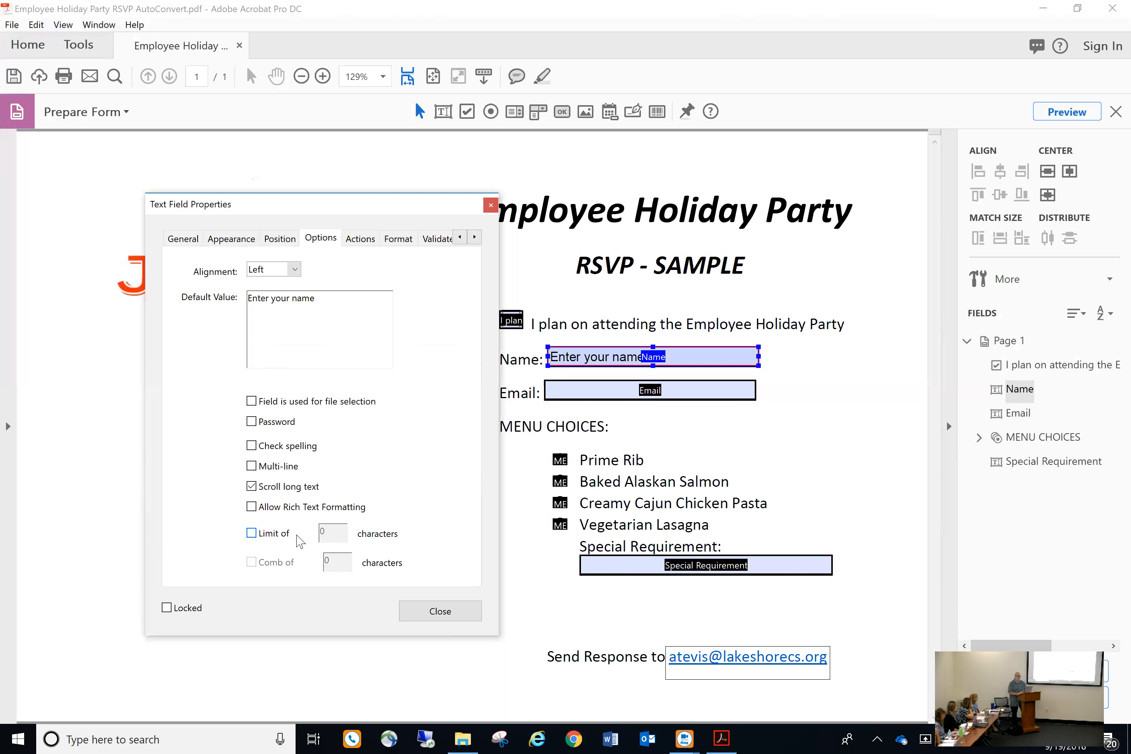
Browse the Name field's Select Action list without adding an action, then show its Format settings
click(359, 239)
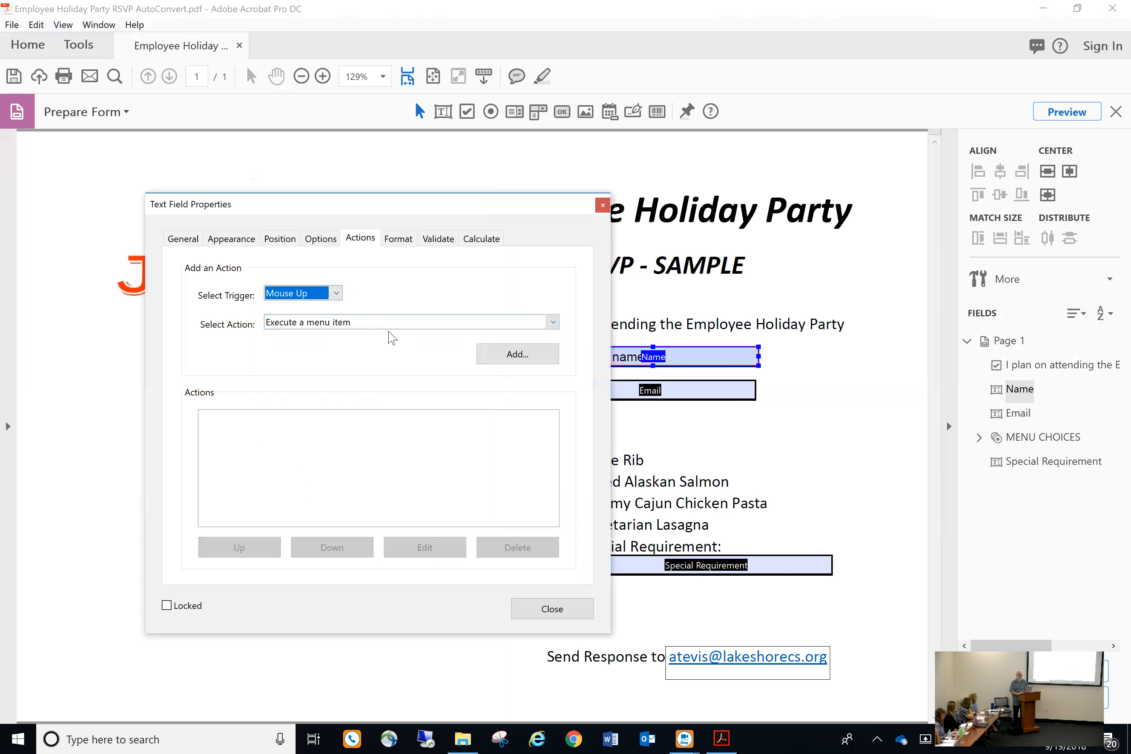
click(553, 323)
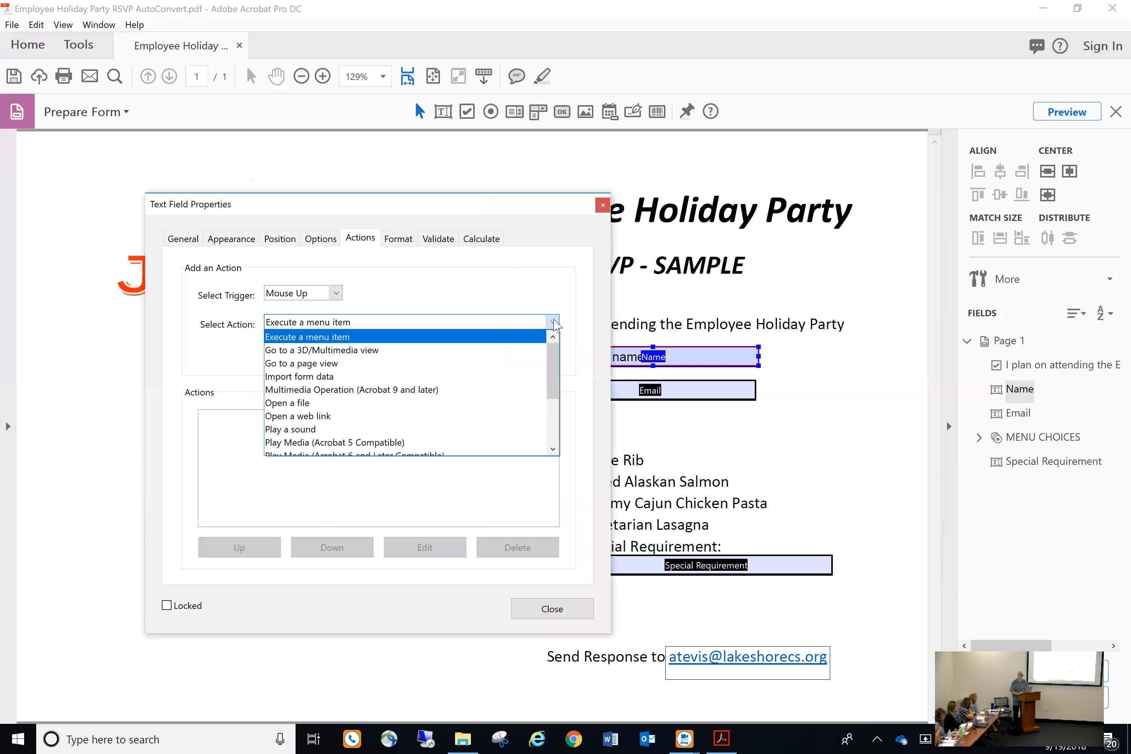
mouse_move(550, 368)
mouse_down()
mouse_move(556, 407)
mouse_move(554, 388)
mouse_up()
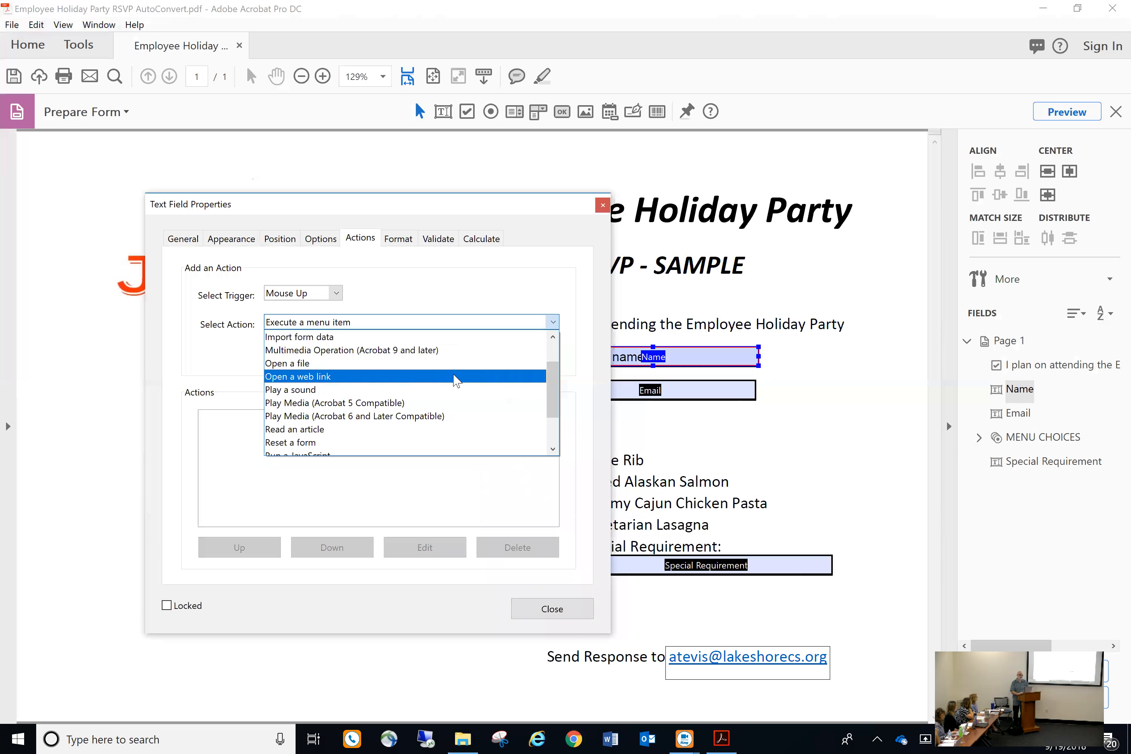
scroll(555, 389, down, 1)
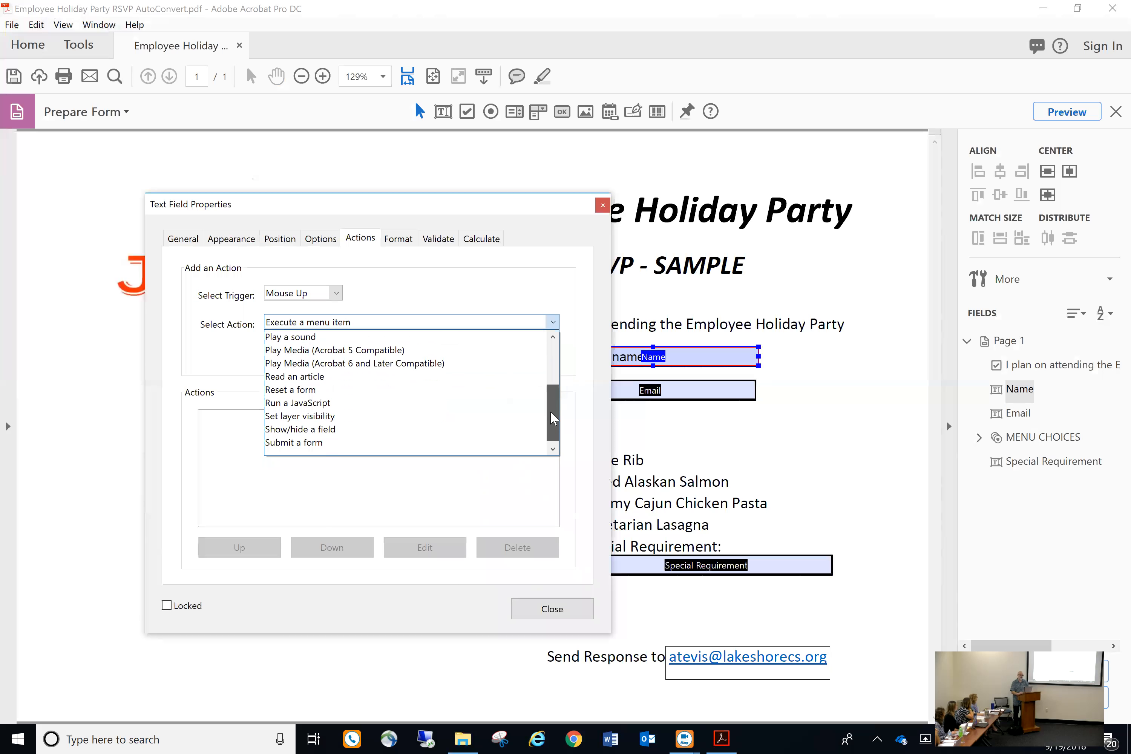
scroll(553, 410, down, 1)
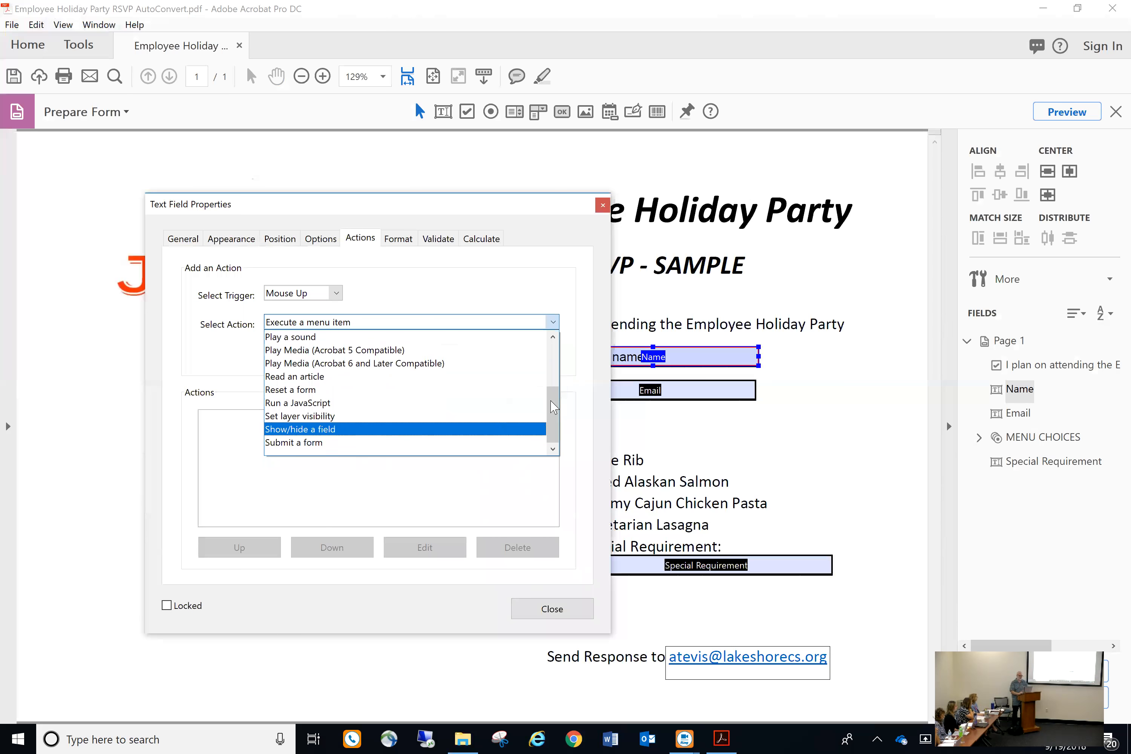
click(408, 244)
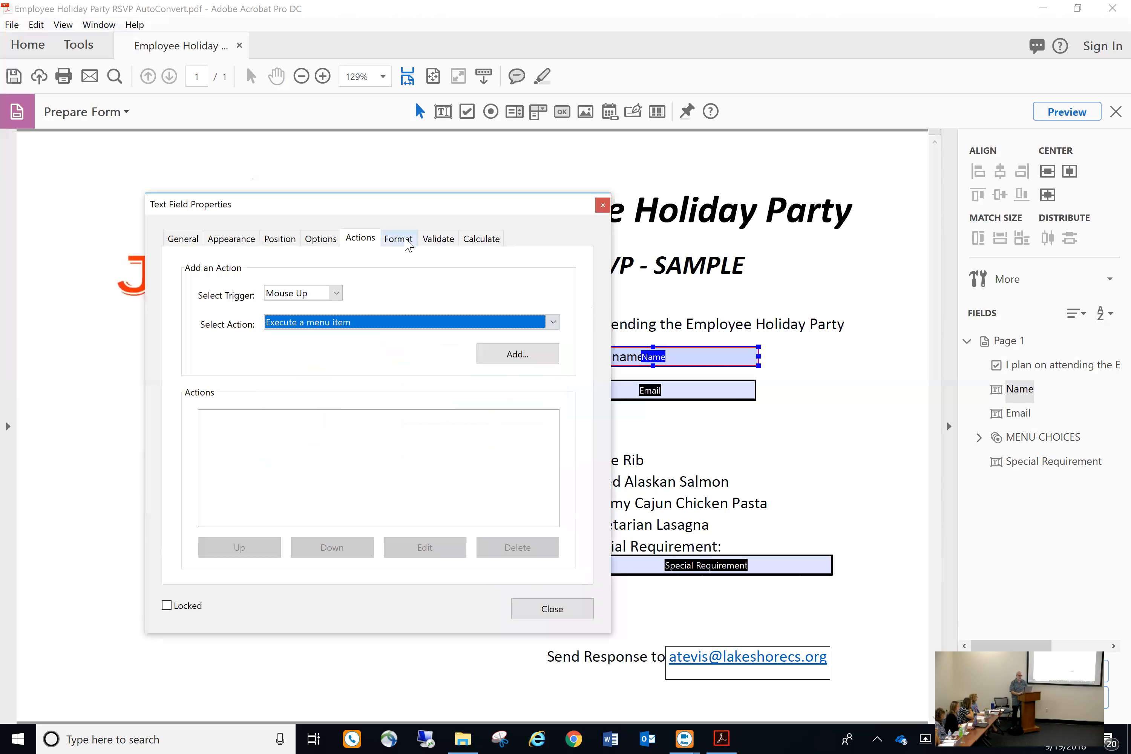
click(407, 241)
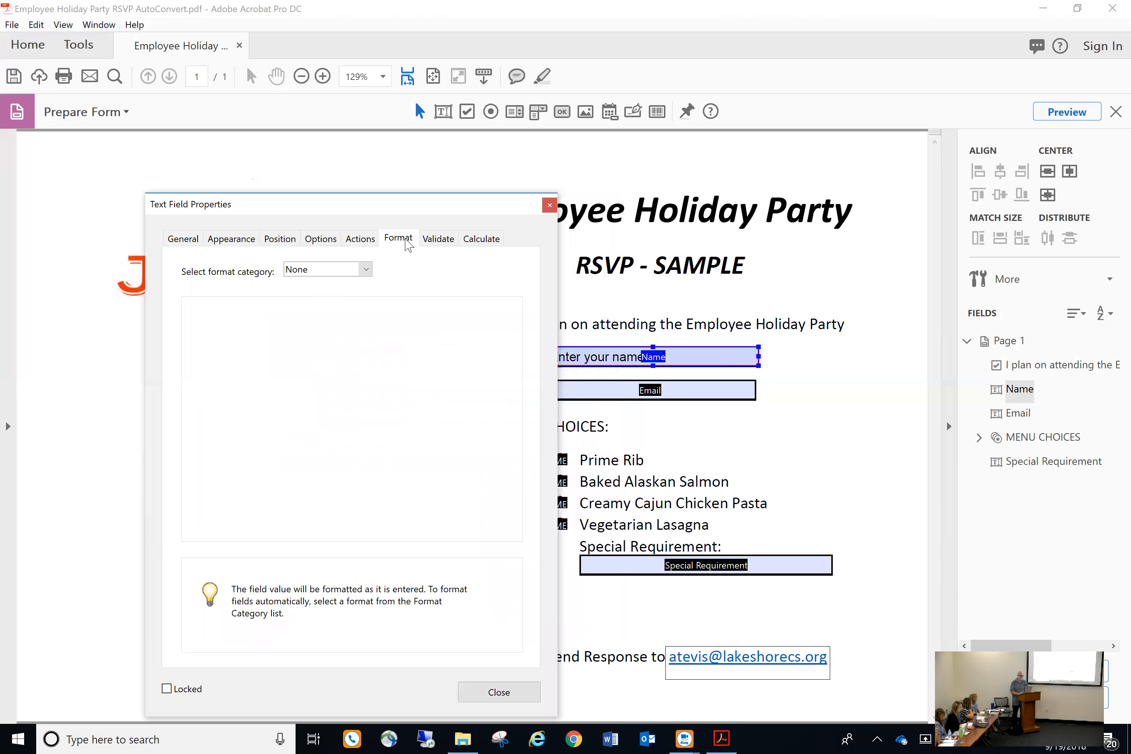
Keep the Name field's format at None, check its Validate and Calculate tabs unchanged, and close properties
click(366, 270)
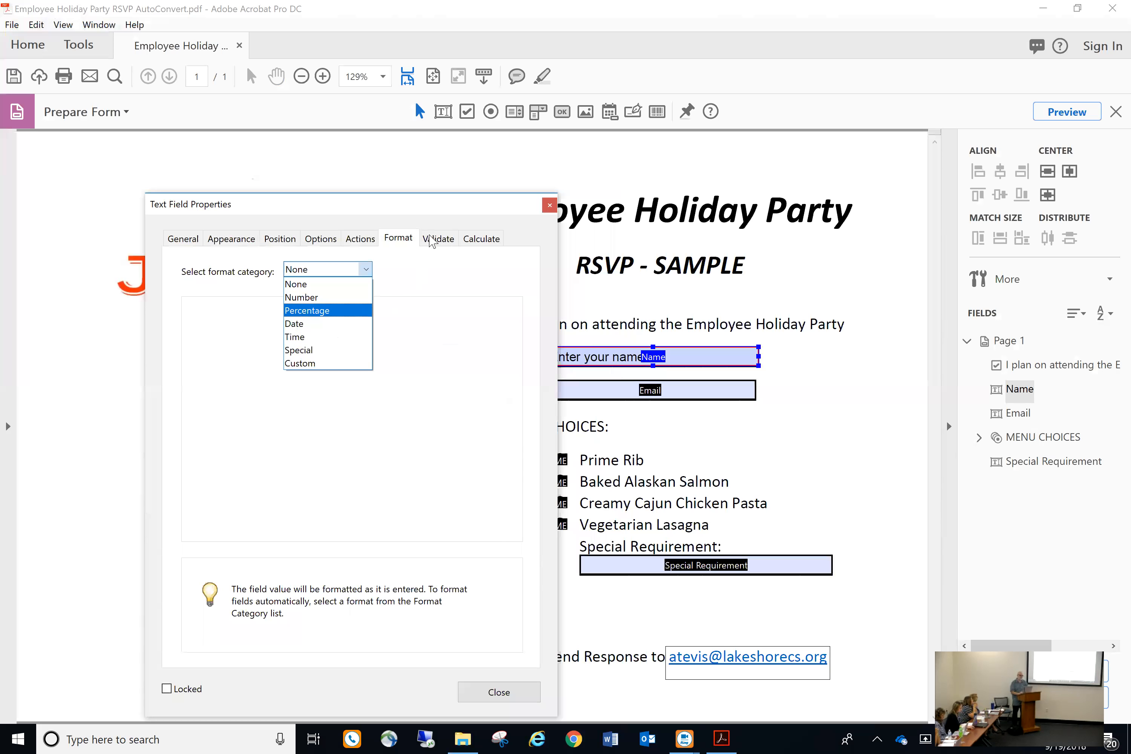
click(433, 244)
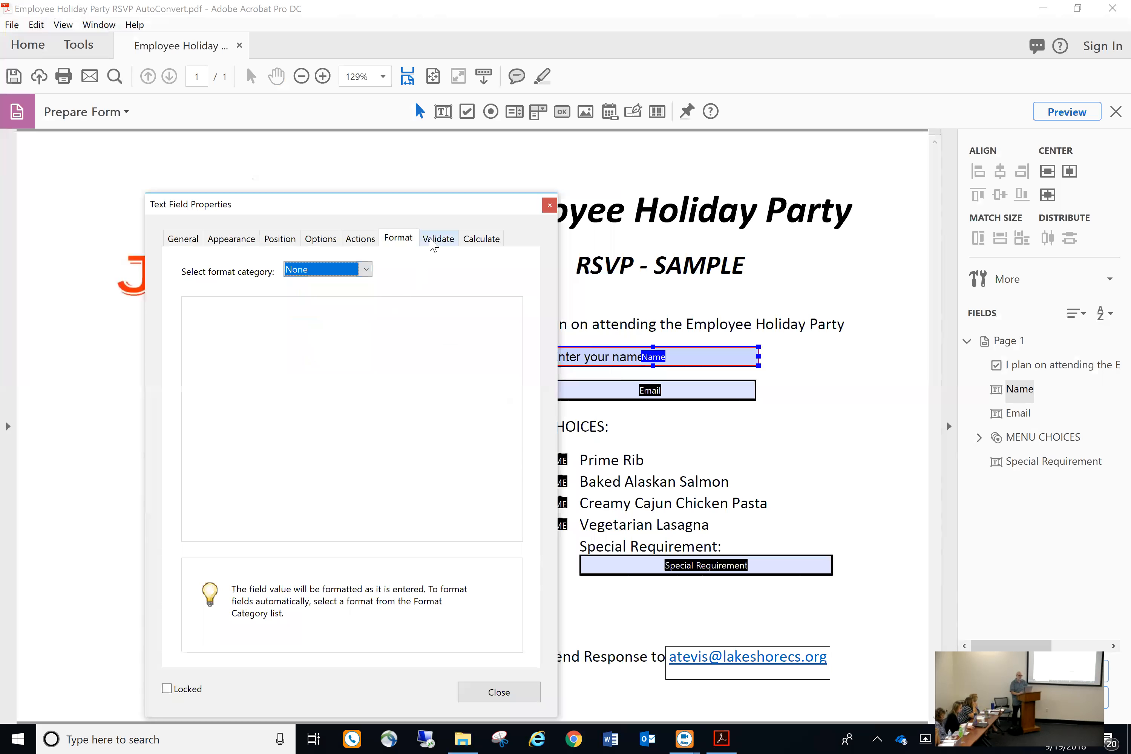
click(433, 243)
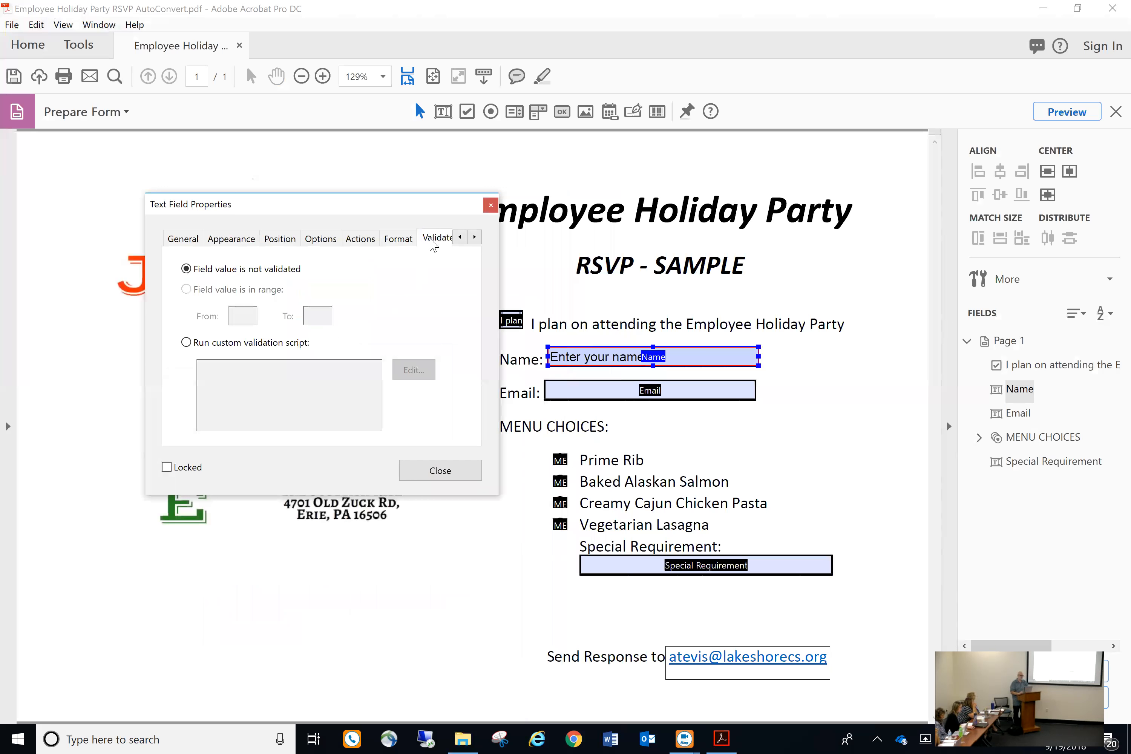
click(475, 238)
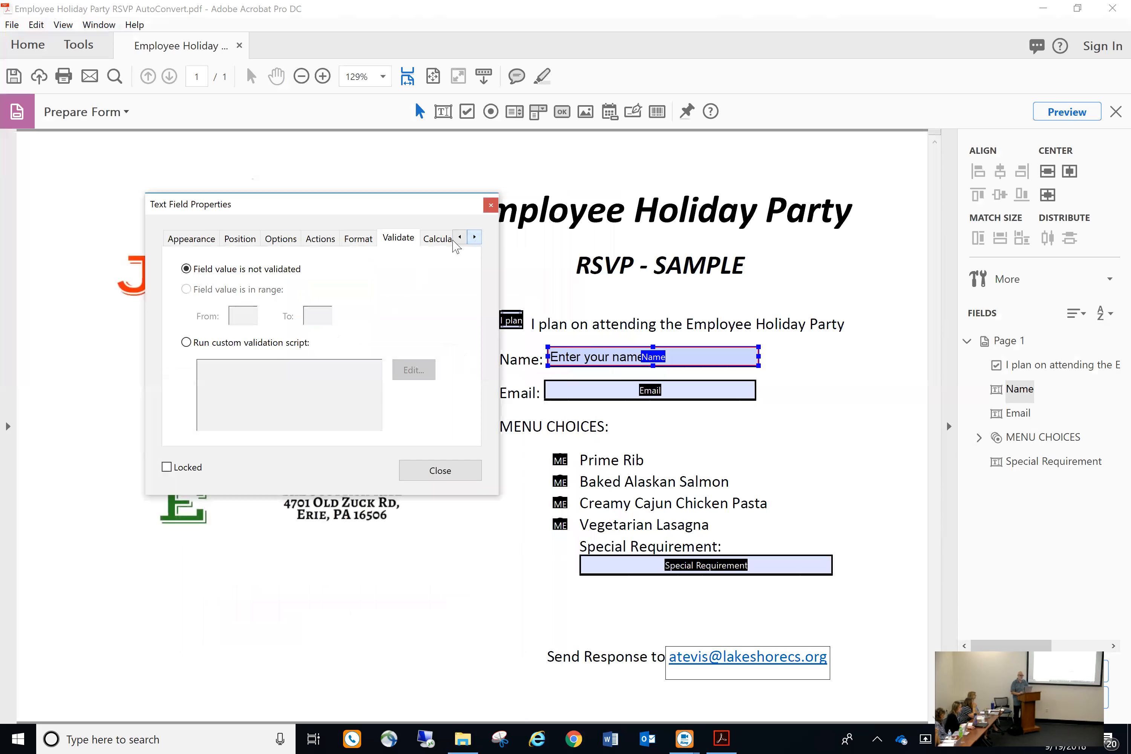
click(432, 240)
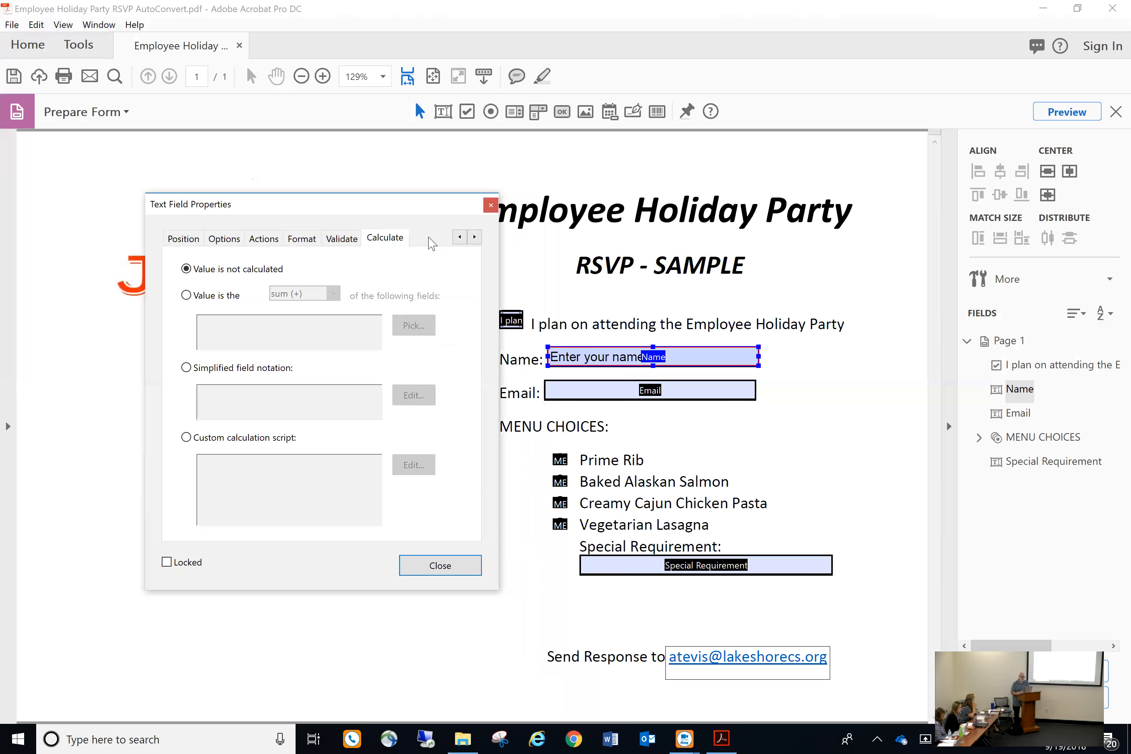
click(440, 565)
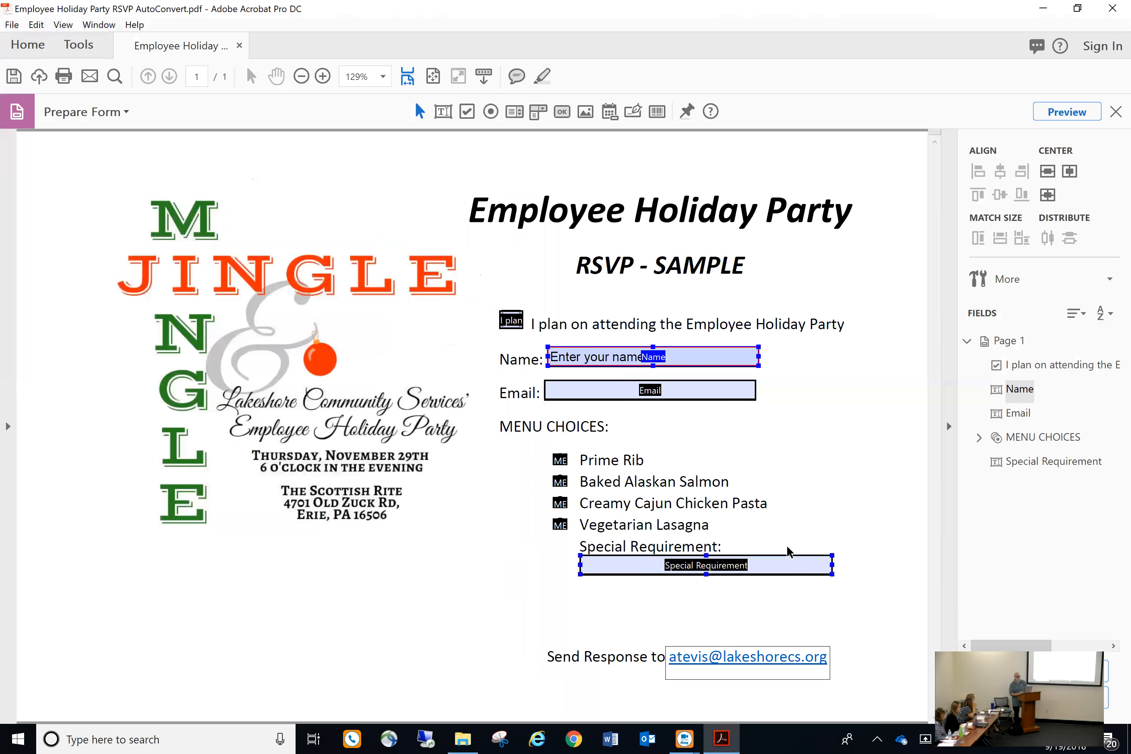
Deselect the Name field to confirm its red required border, then switch the form to Preview
click(844, 467)
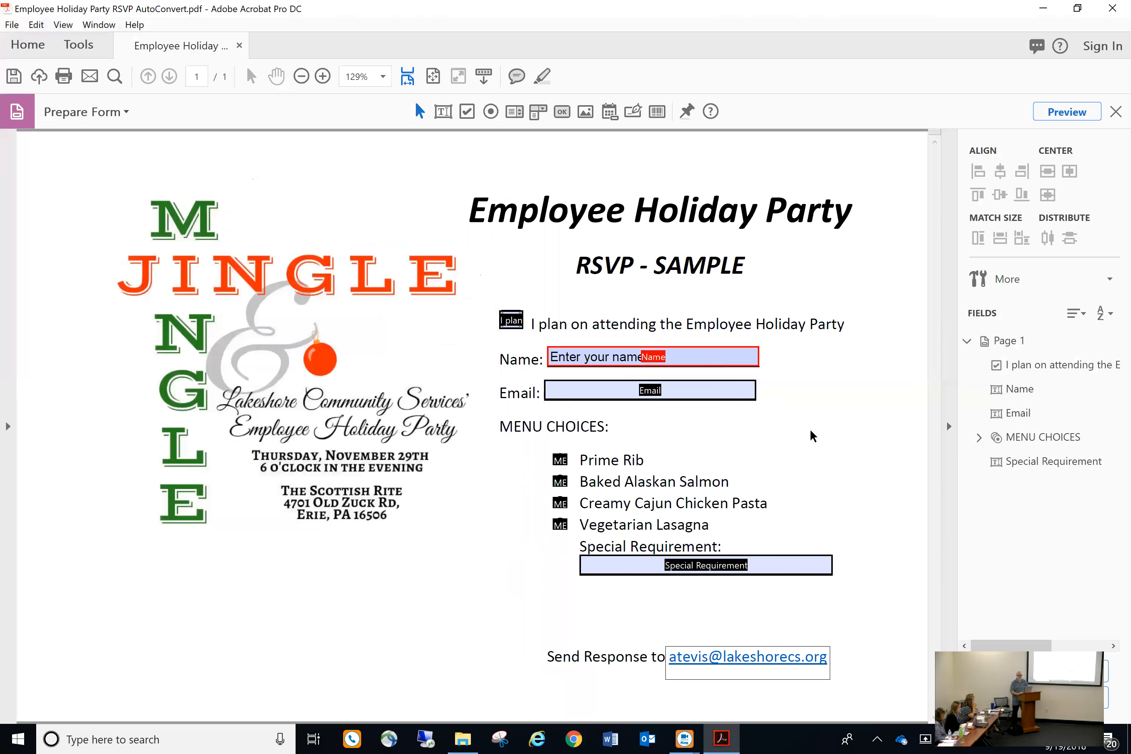
click(691, 358)
click(1066, 111)
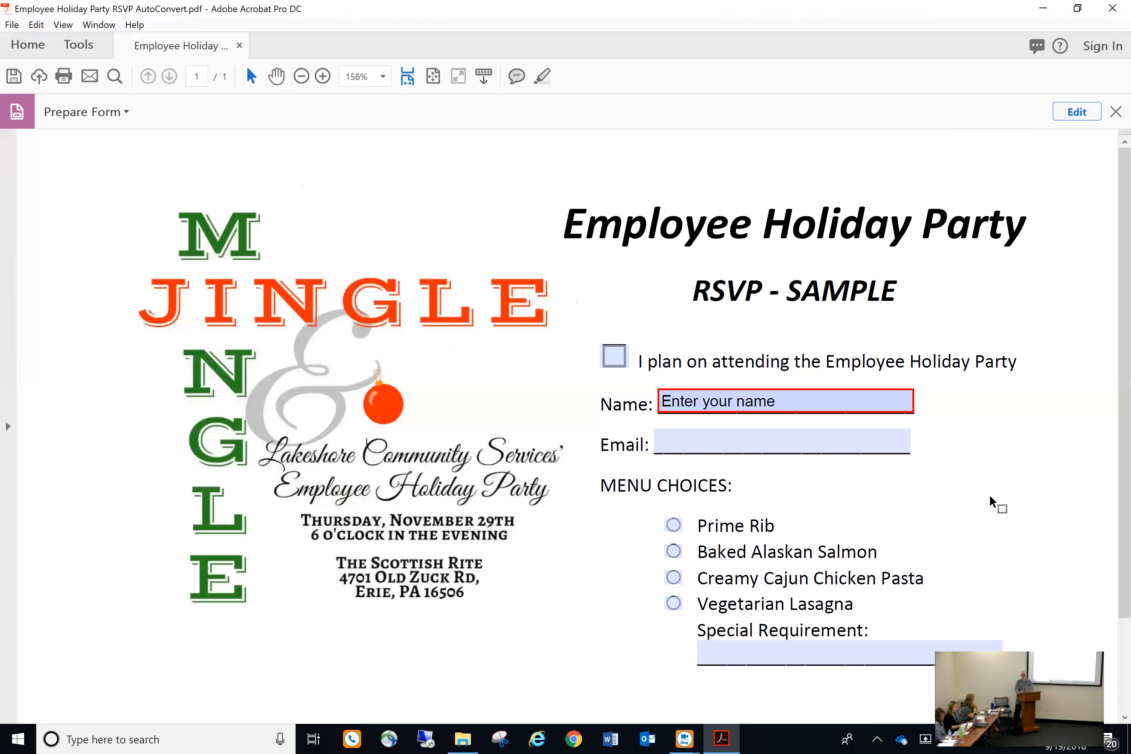
In preview, enter a sample name, tick the attendance checkbox, then delete the name again
click(830, 407)
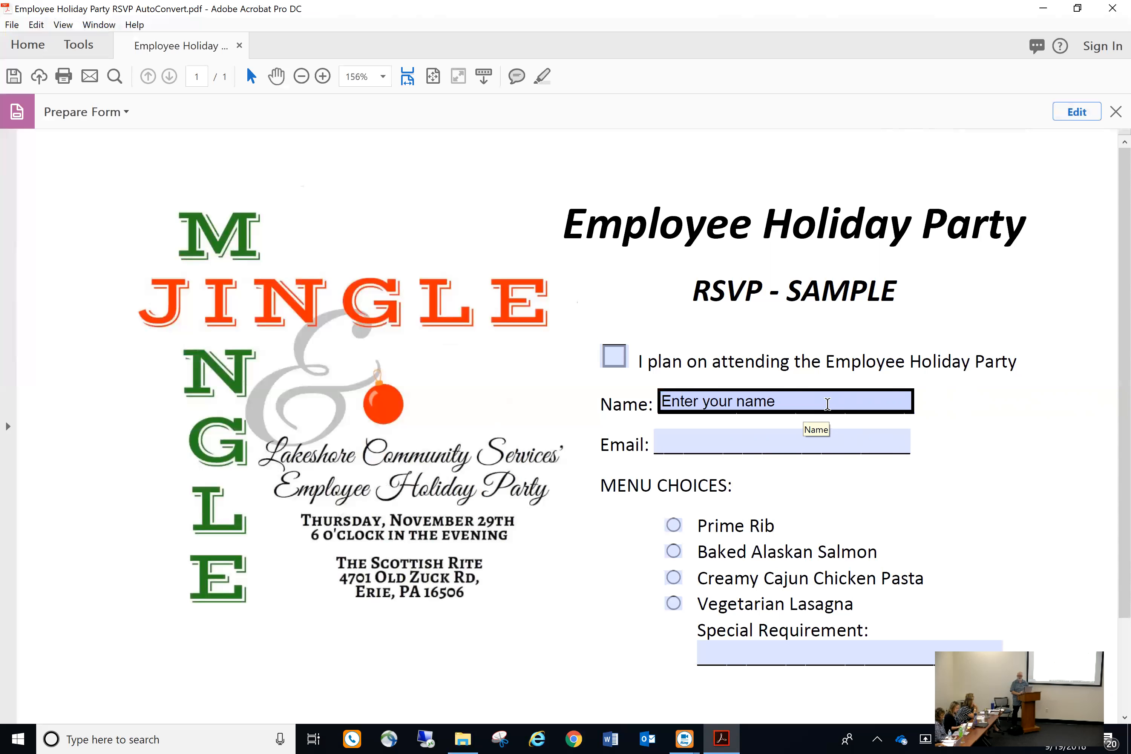
click(806, 412)
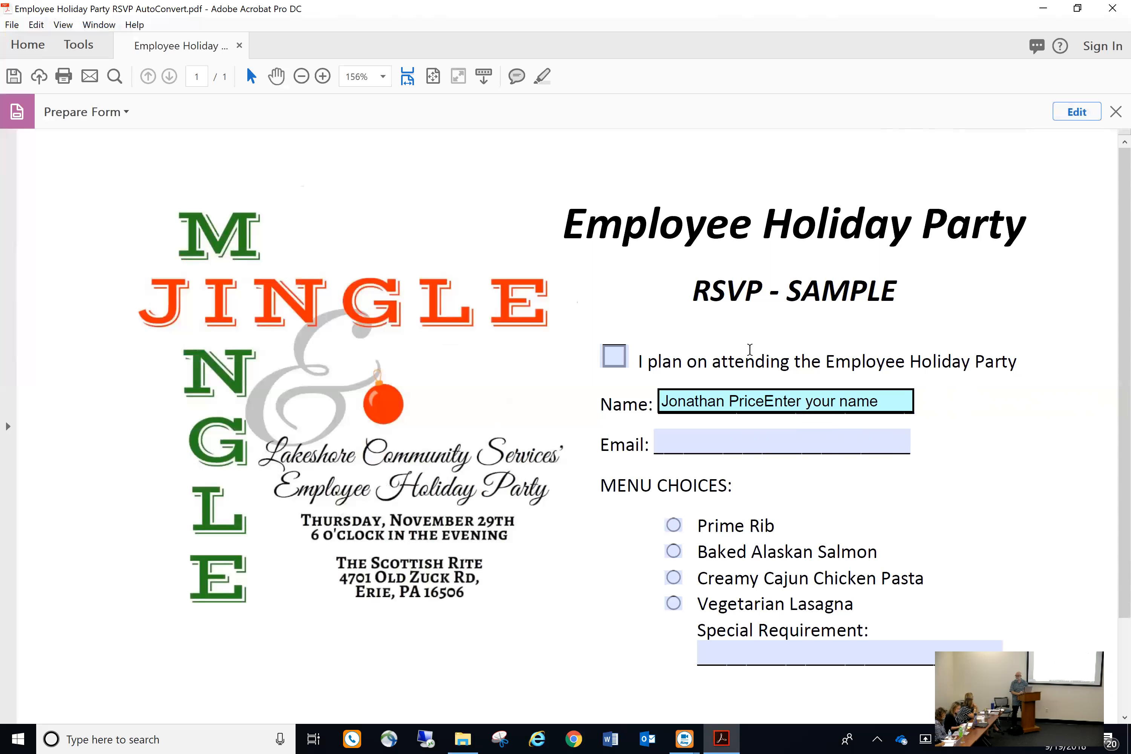
click(615, 364)
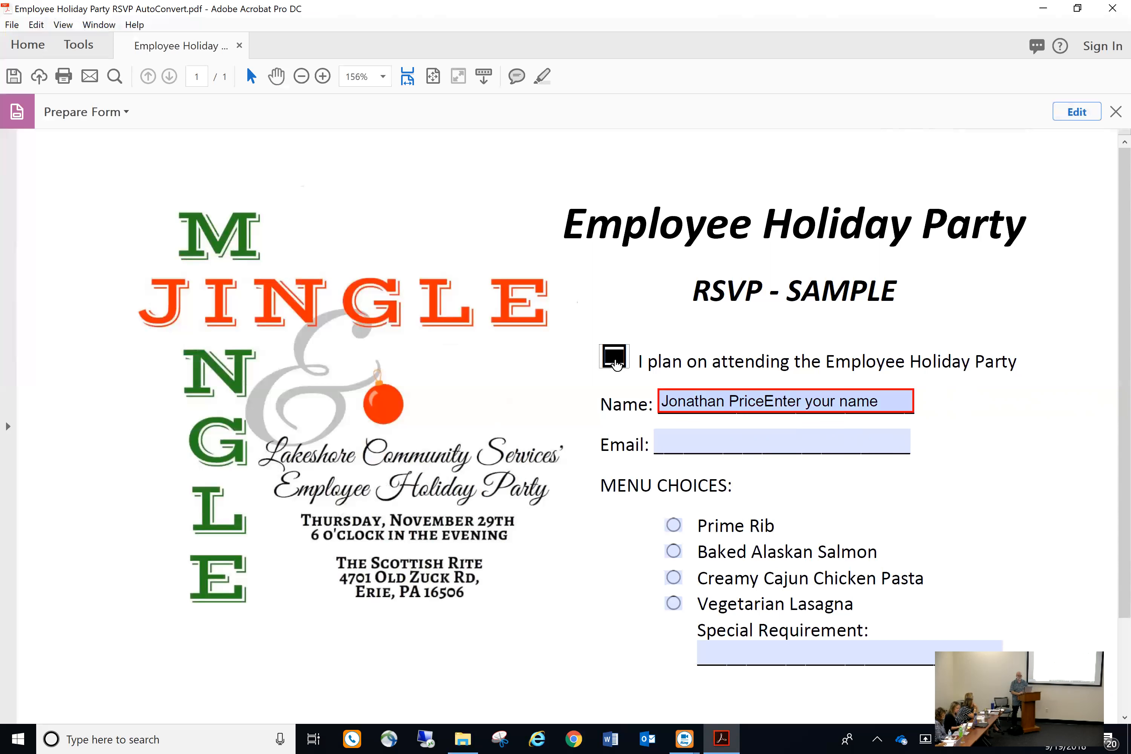
click(753, 437)
click(878, 406)
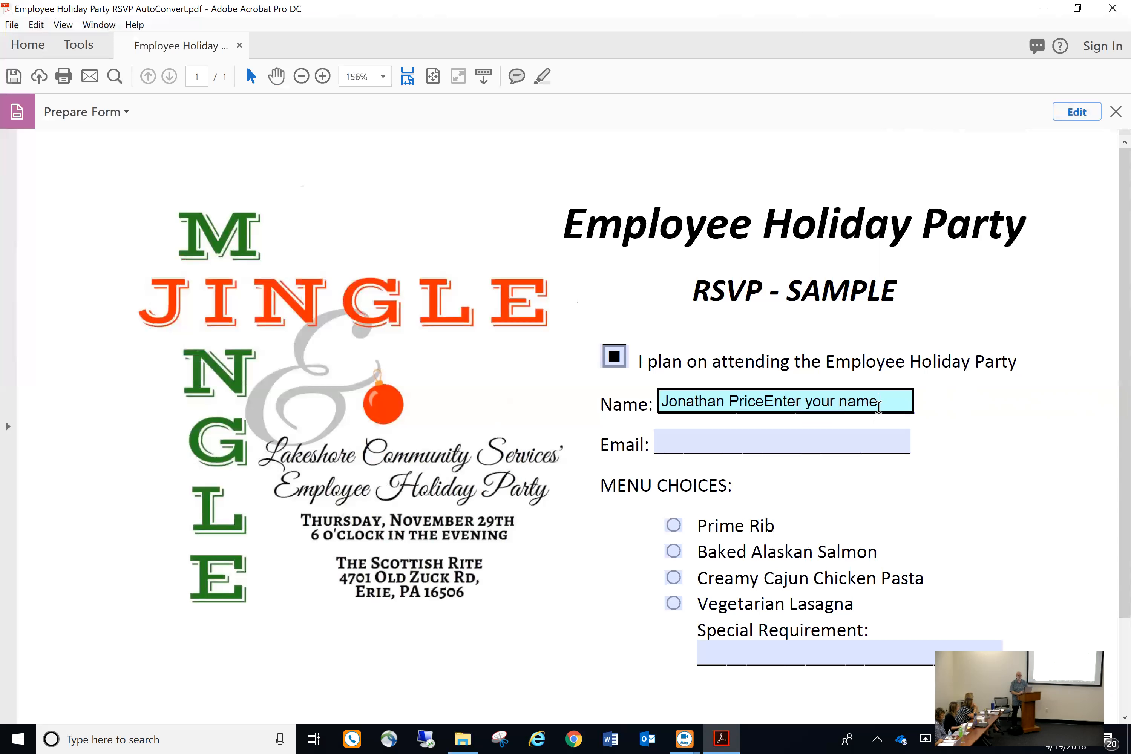
key(BackSpace)
key(BackSpace)
key(BackSpace)
key(BackSpace)
key(BackSpace)
key(BackSpace)
key(BackSpace)
key(BackSpace)
key(BackSpace)
key(BackSpace)
key(BackSpace)
key(BackSpace)
key(BackSpace)
key(BackSpace)
key(BackSpace)
key(BackSpace)
key(BackSpace)
key(BackSpace)
key(BackSpace)
key(BackSpace)
key(BackSpace)
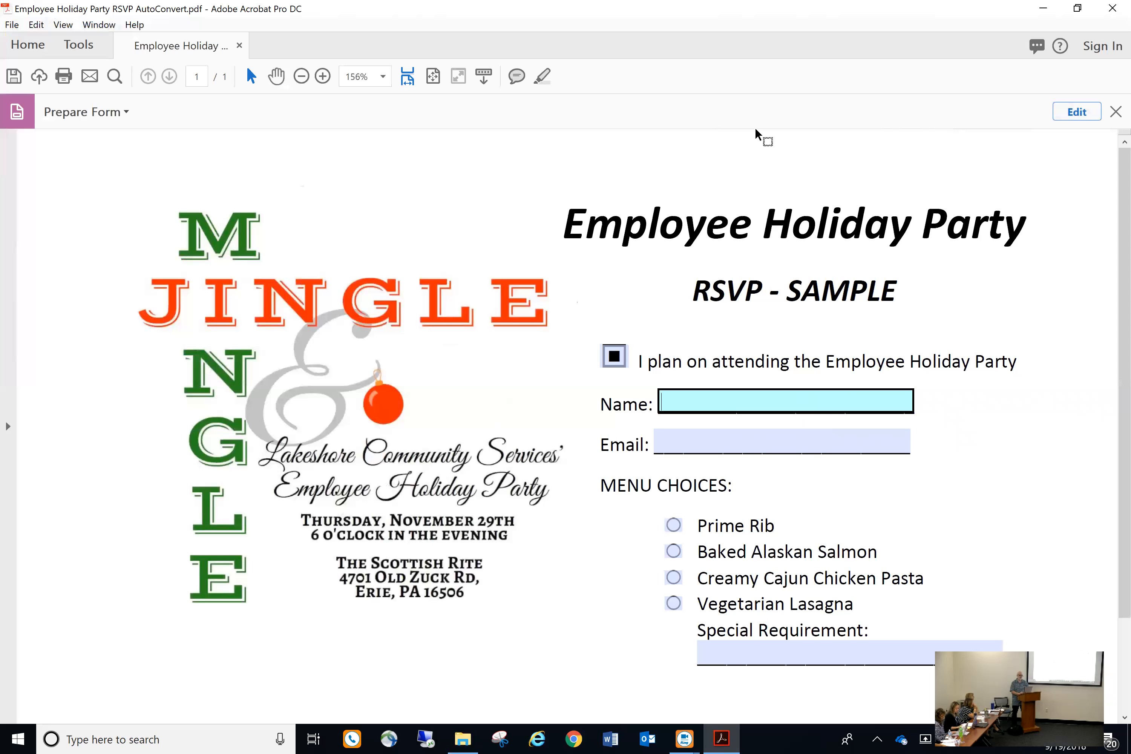
Close Prepare Form, focus the Email field on the plain form, and go to the Tools overview
click(1116, 111)
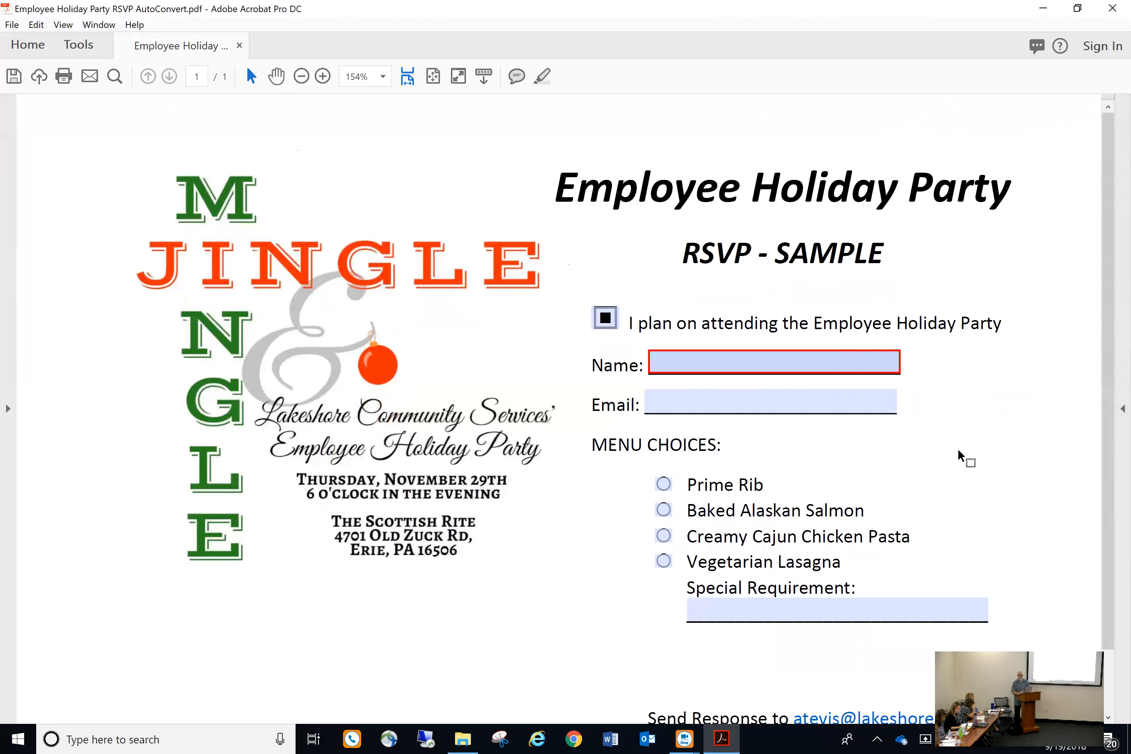
click(757, 392)
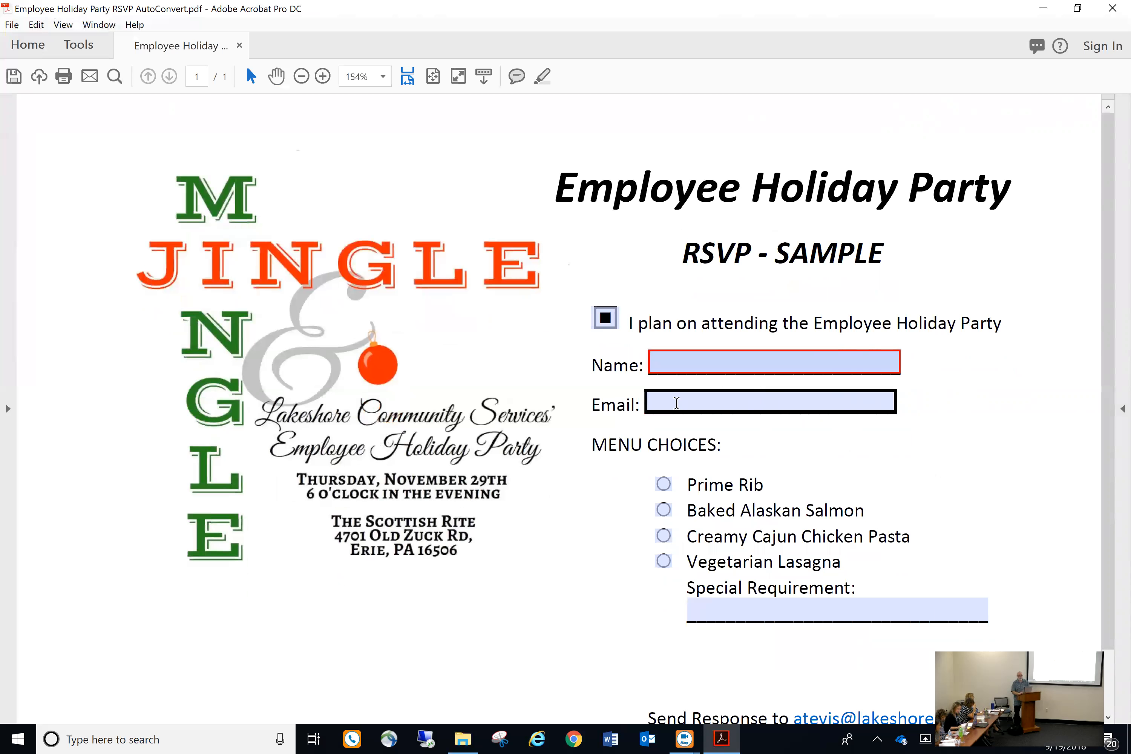
click(77, 43)
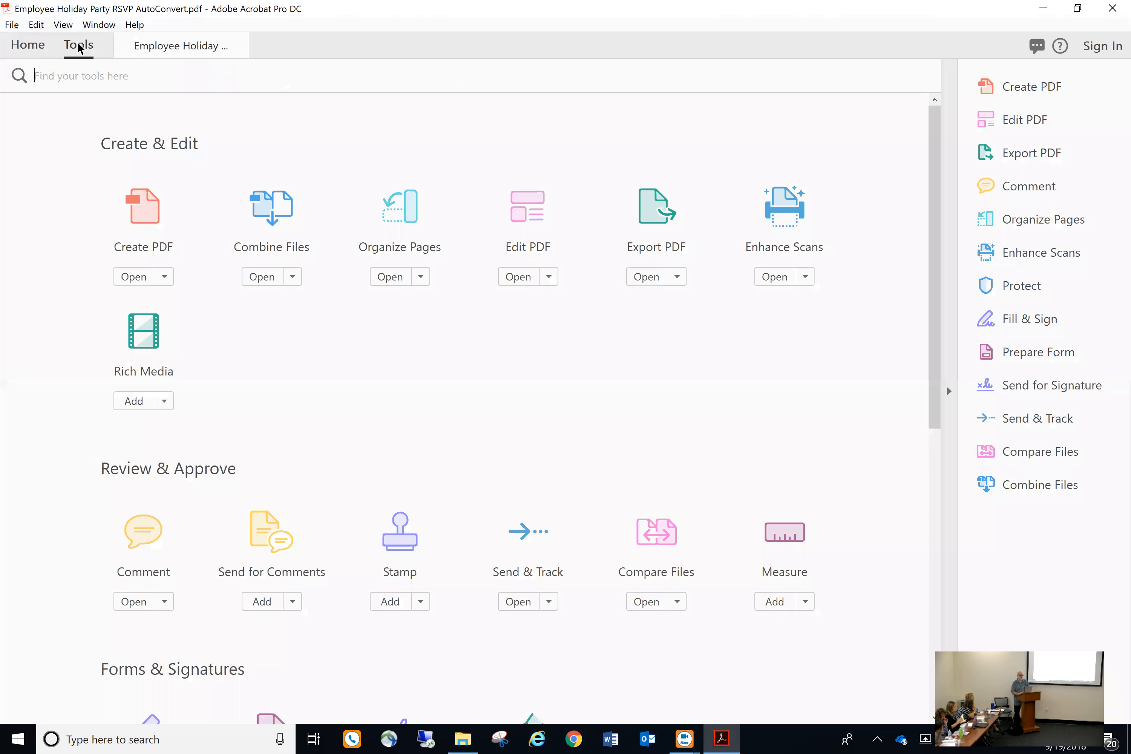
Back in form editing, nudge the Email field right and back, then marquee-select Name and Email
click(1034, 352)
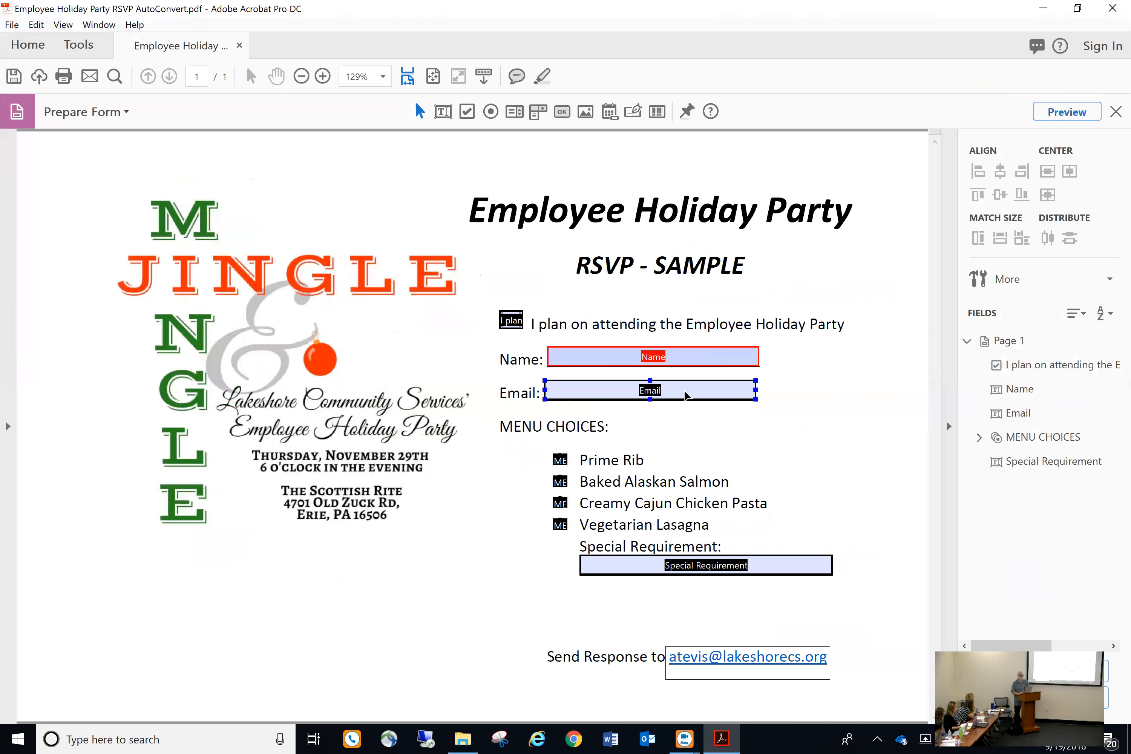
drag(684, 390, 730, 390)
click(769, 428)
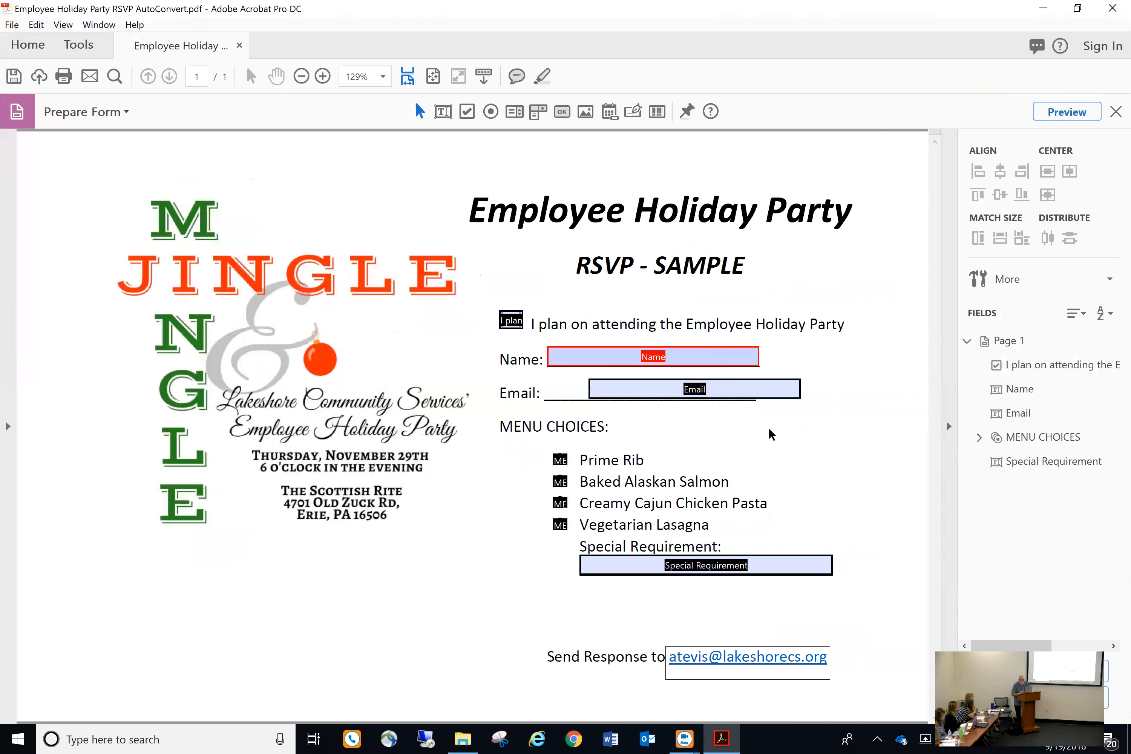
drag(759, 398, 720, 394)
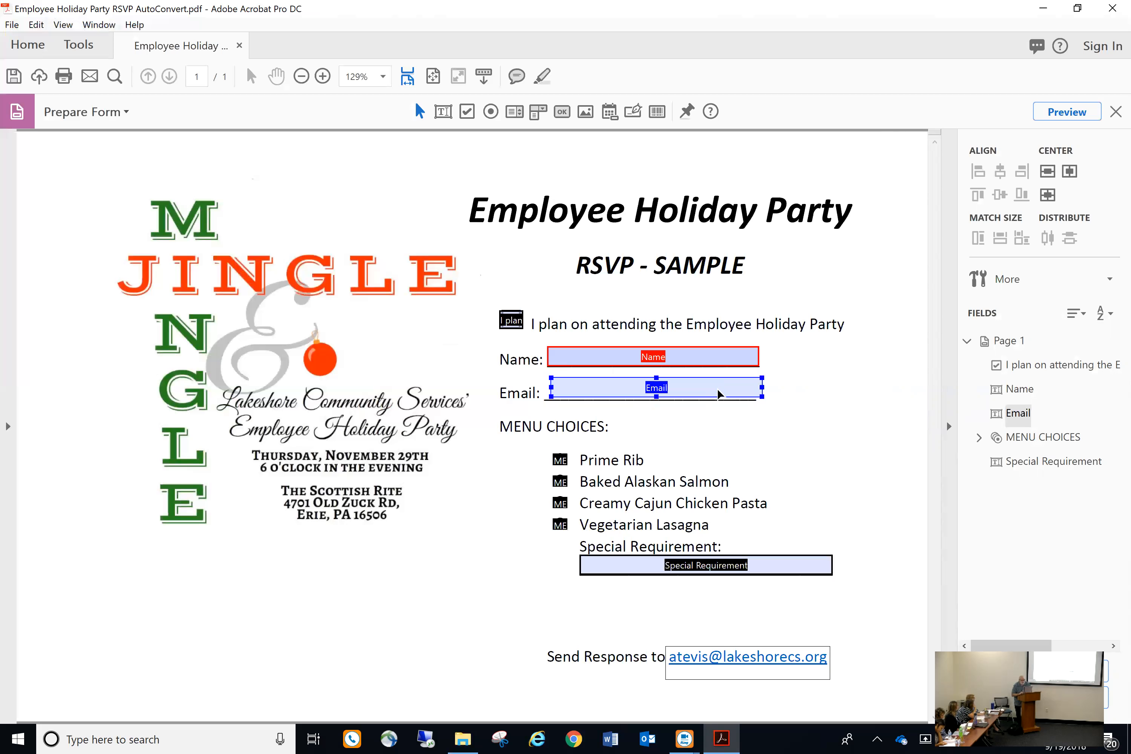
click(762, 424)
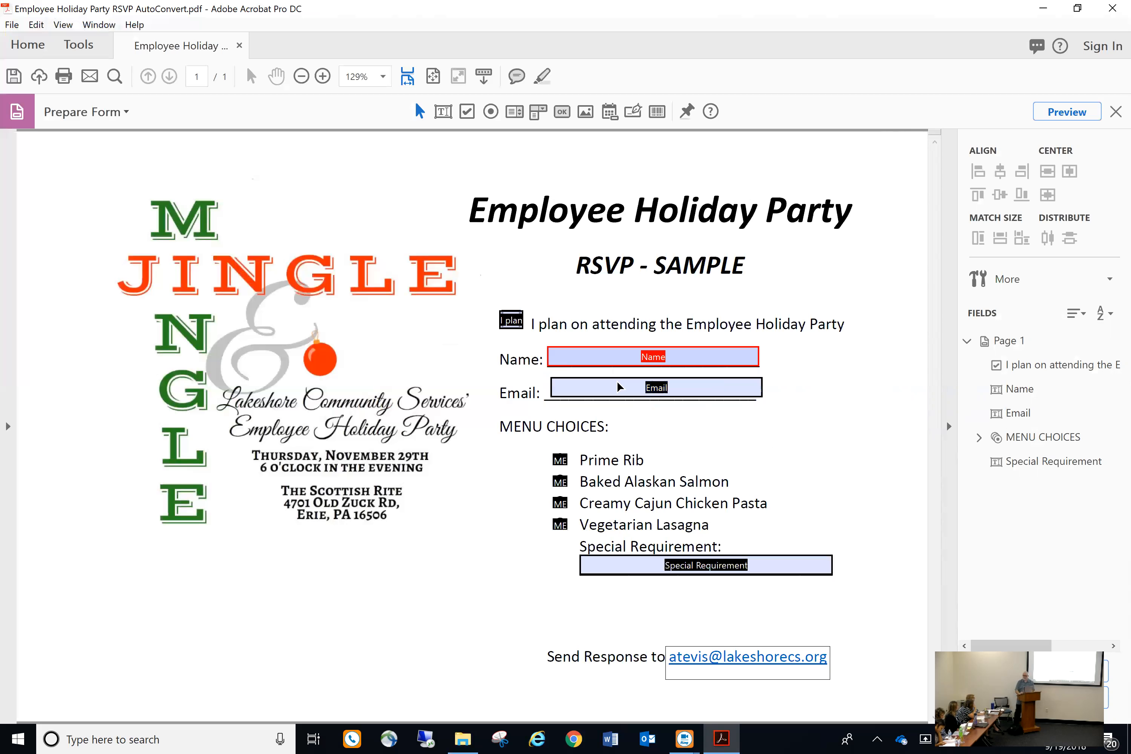
drag(527, 336, 778, 429)
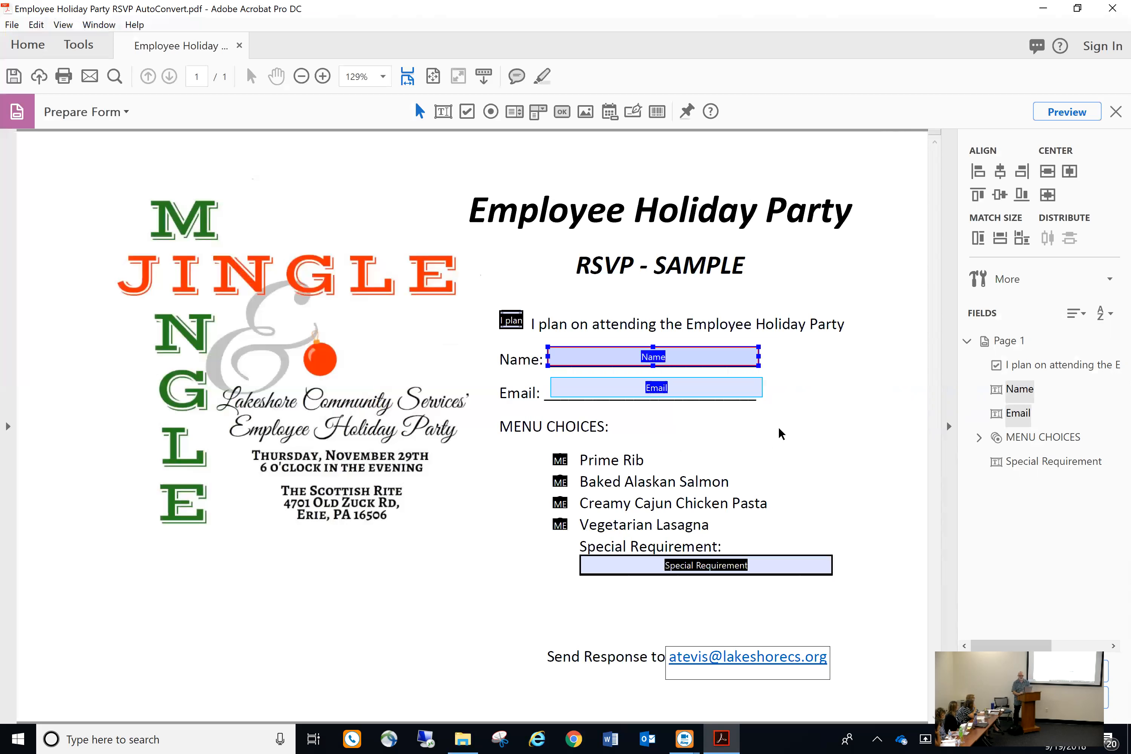
Align the selected Name and Email fields vertically on one left edge
right_click(722, 363)
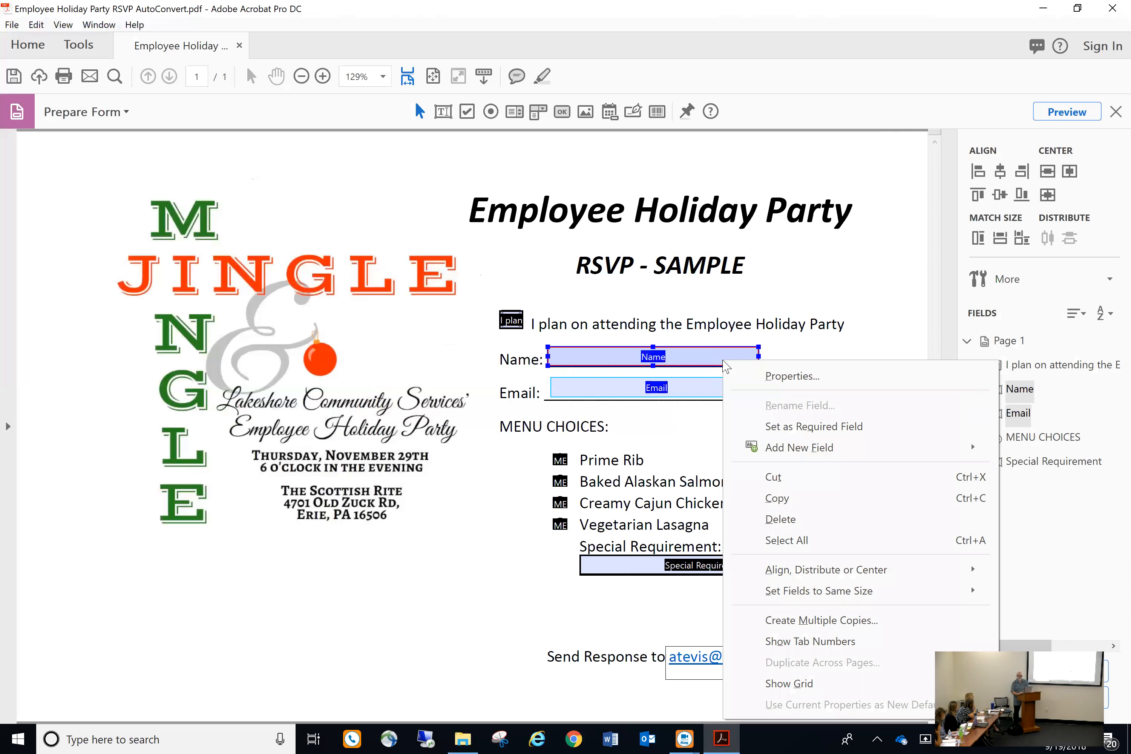
mouse_move(781, 567)
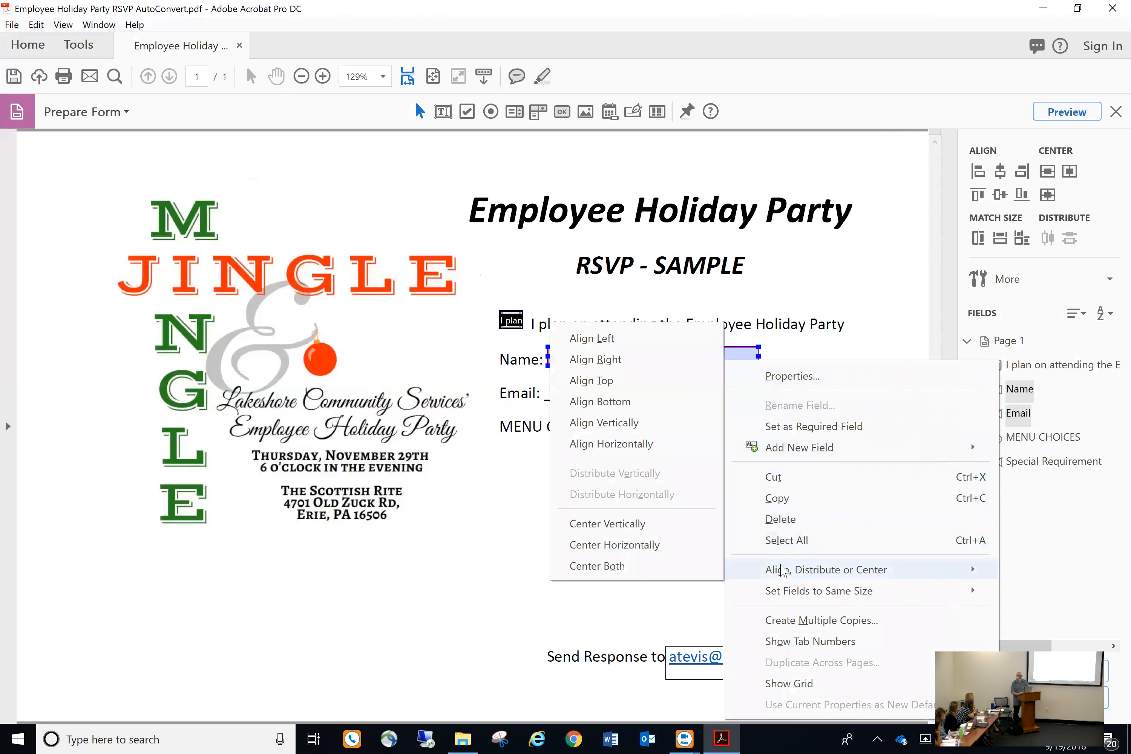
click(632, 423)
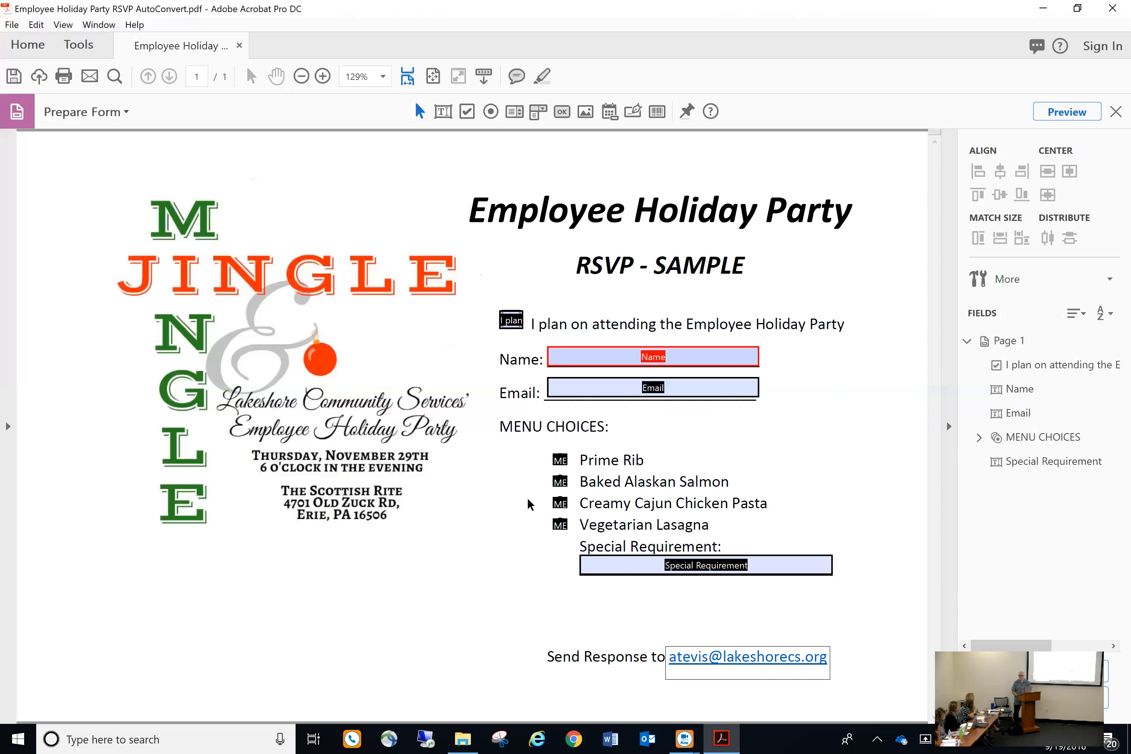
Stretch the Baked Alaskan Salmon radio button wider by dragging its handle
click(560, 481)
mouse_move(560, 482)
mouse_down()
mouse_move(535, 477)
mouse_move(547, 481)
mouse_up()
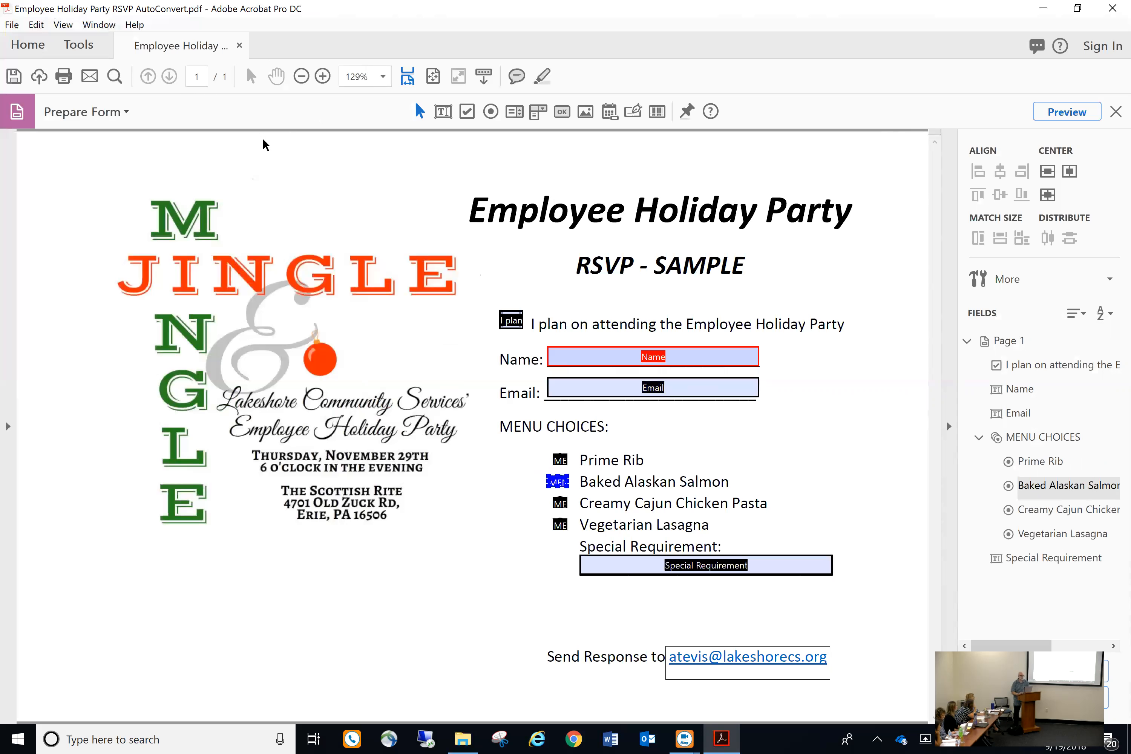
click(37, 24)
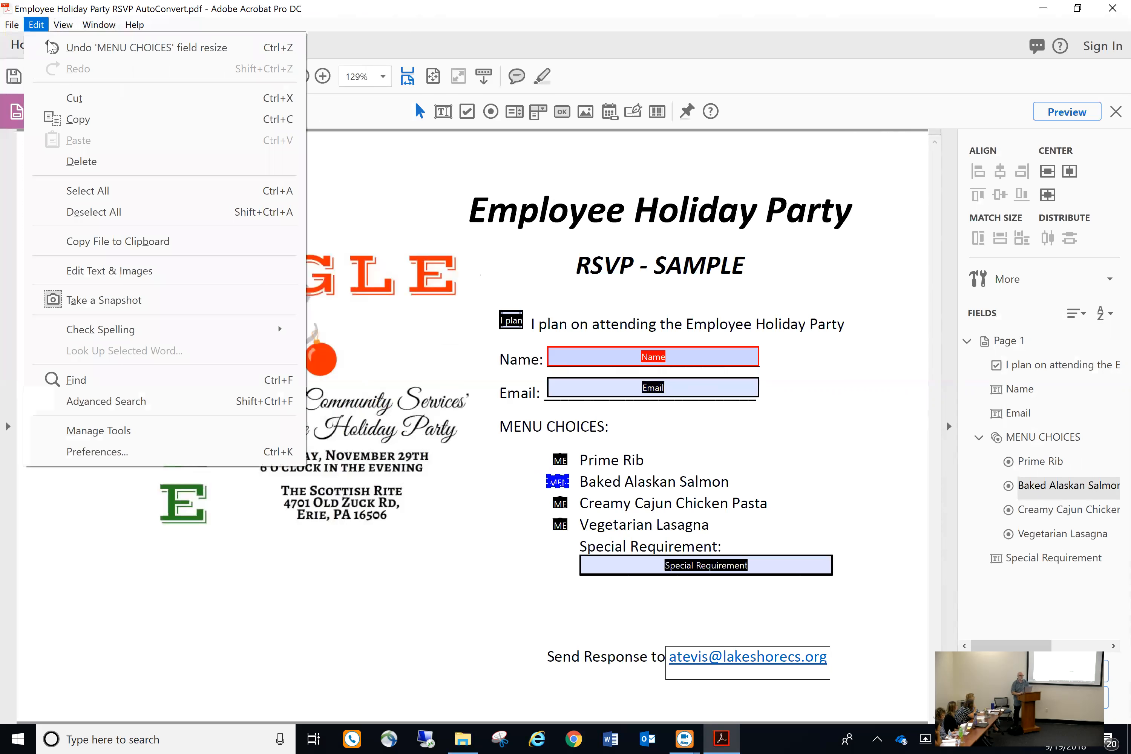
Undo the Baked Alaskan Salmon button resize, retry the resize, and undo it again
click(67, 47)
click(448, 601)
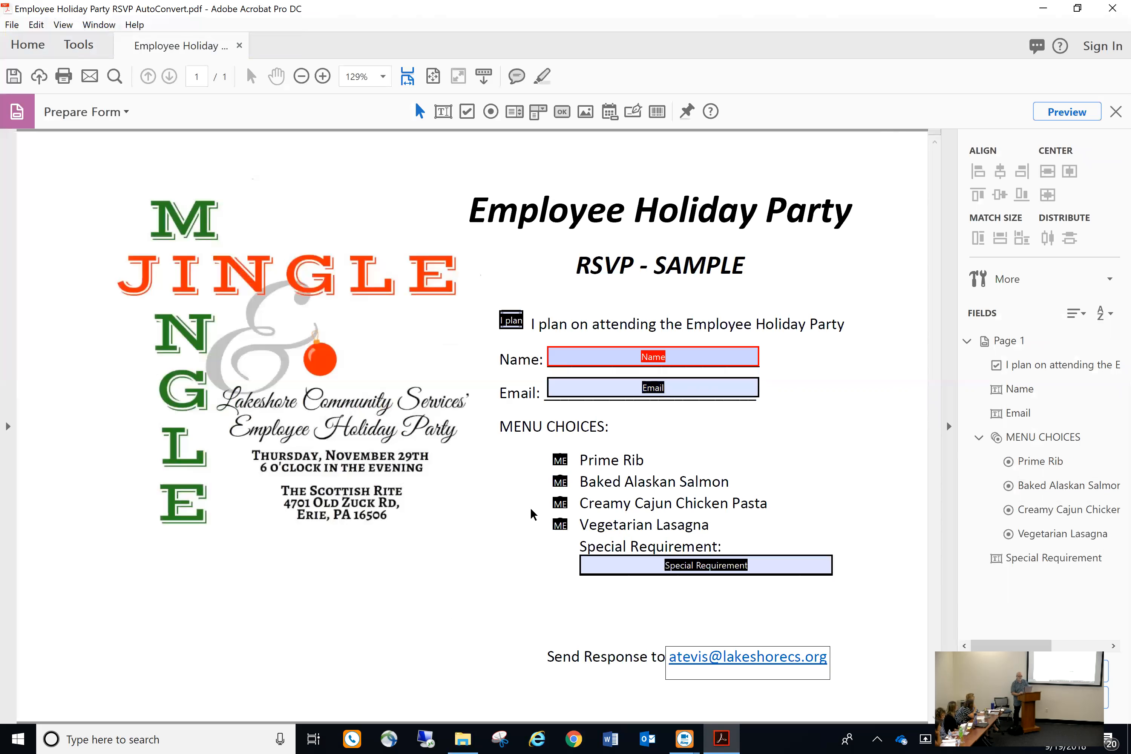
mouse_move(565, 475)
mouse_down()
mouse_move(535, 480)
mouse_move(561, 483)
mouse_up()
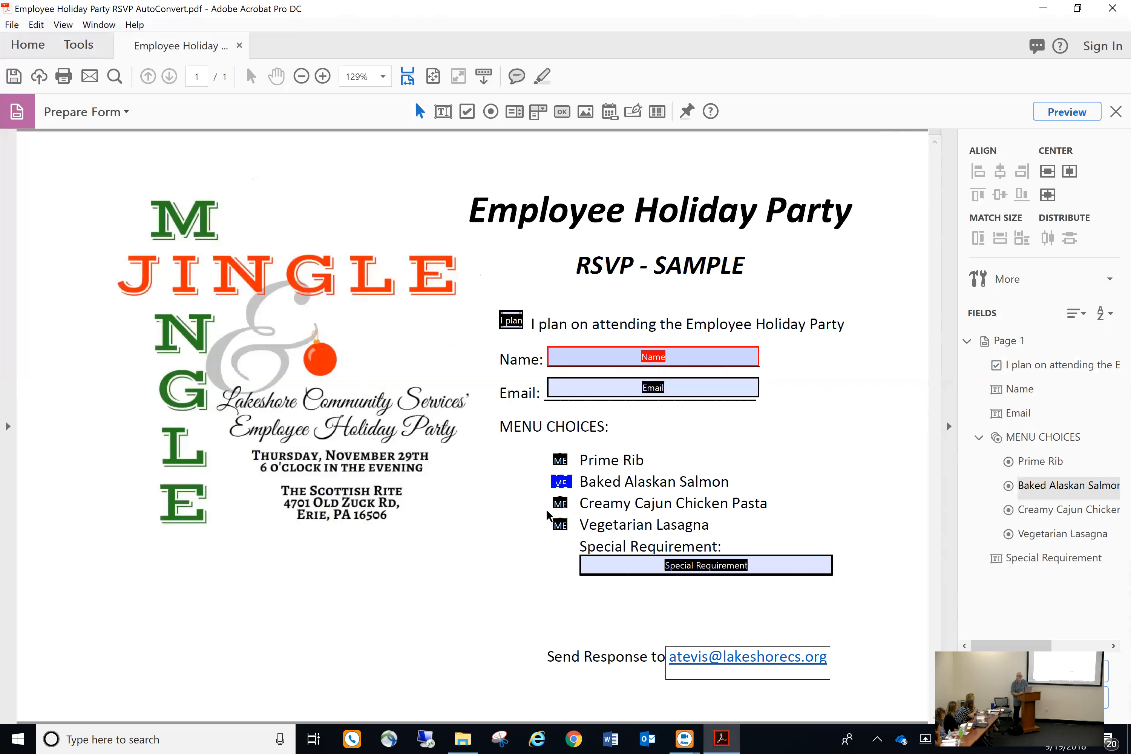
click(36, 24)
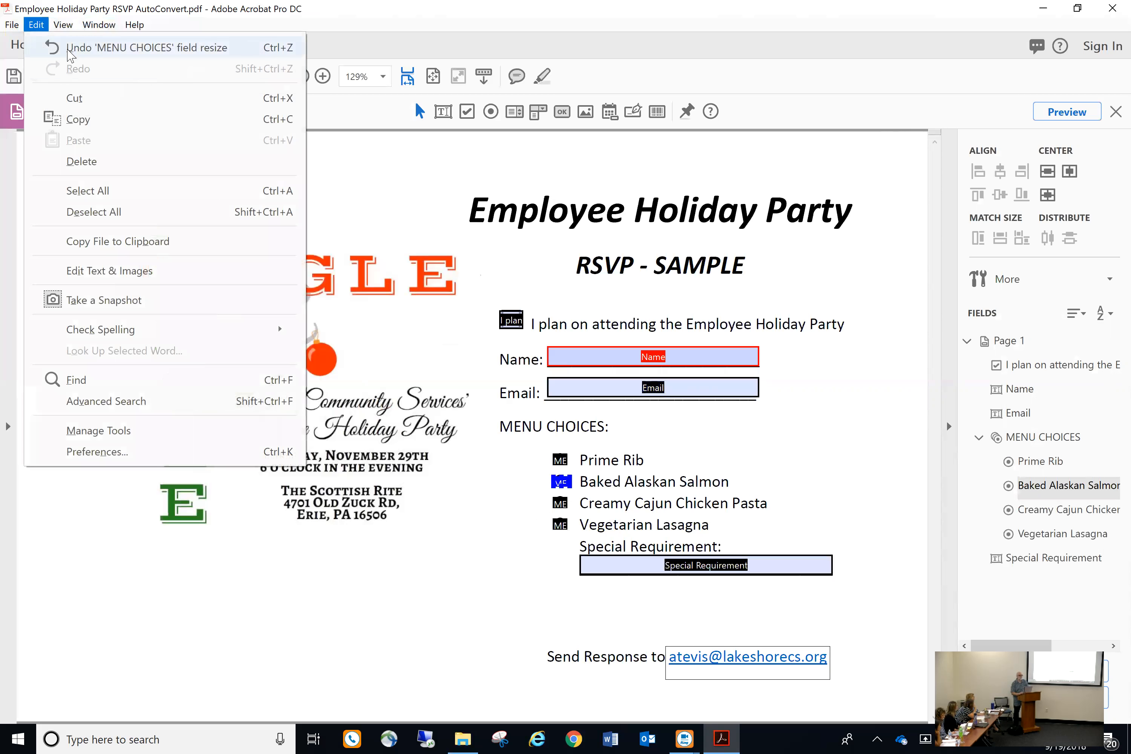
click(98, 47)
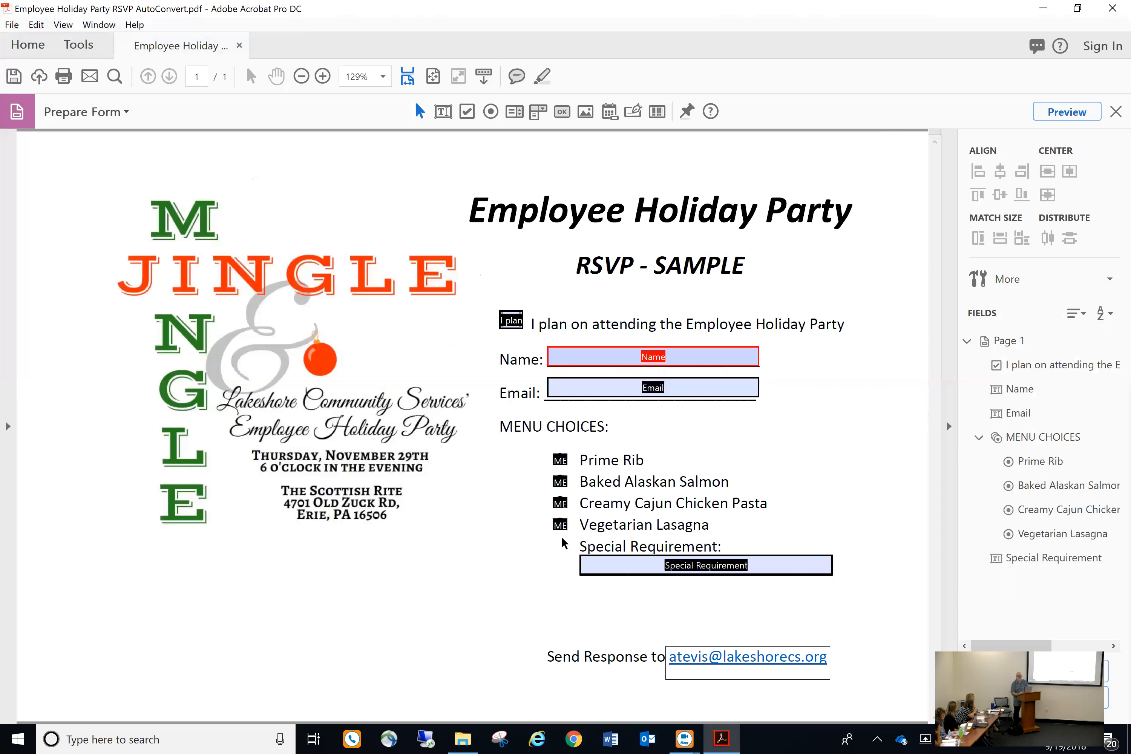
Select the Vegetarian Lasagna radio button and undo the last radio button change
click(560, 524)
click(559, 524)
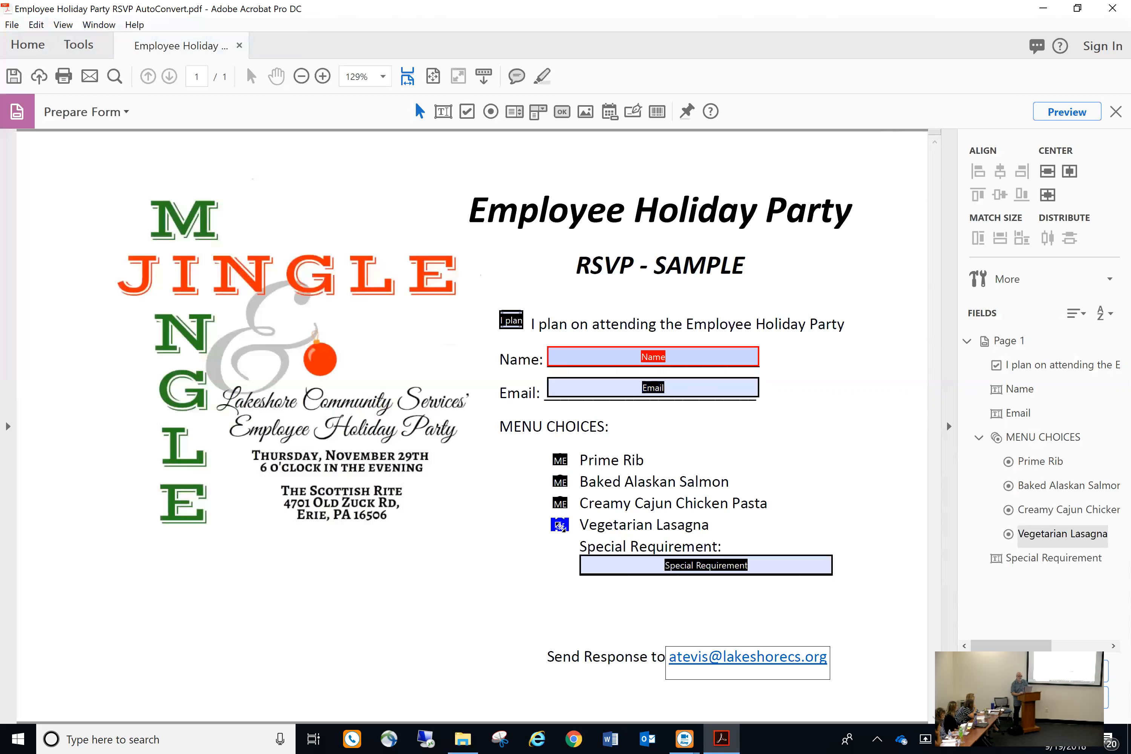
click(37, 25)
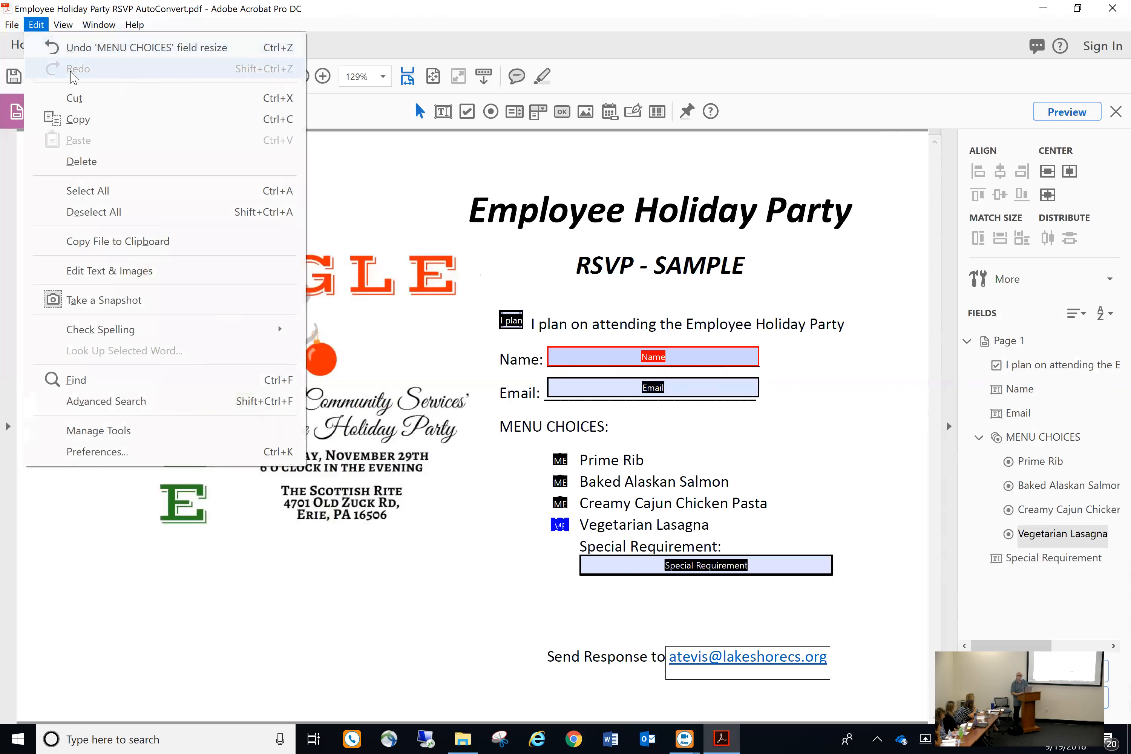
click(79, 47)
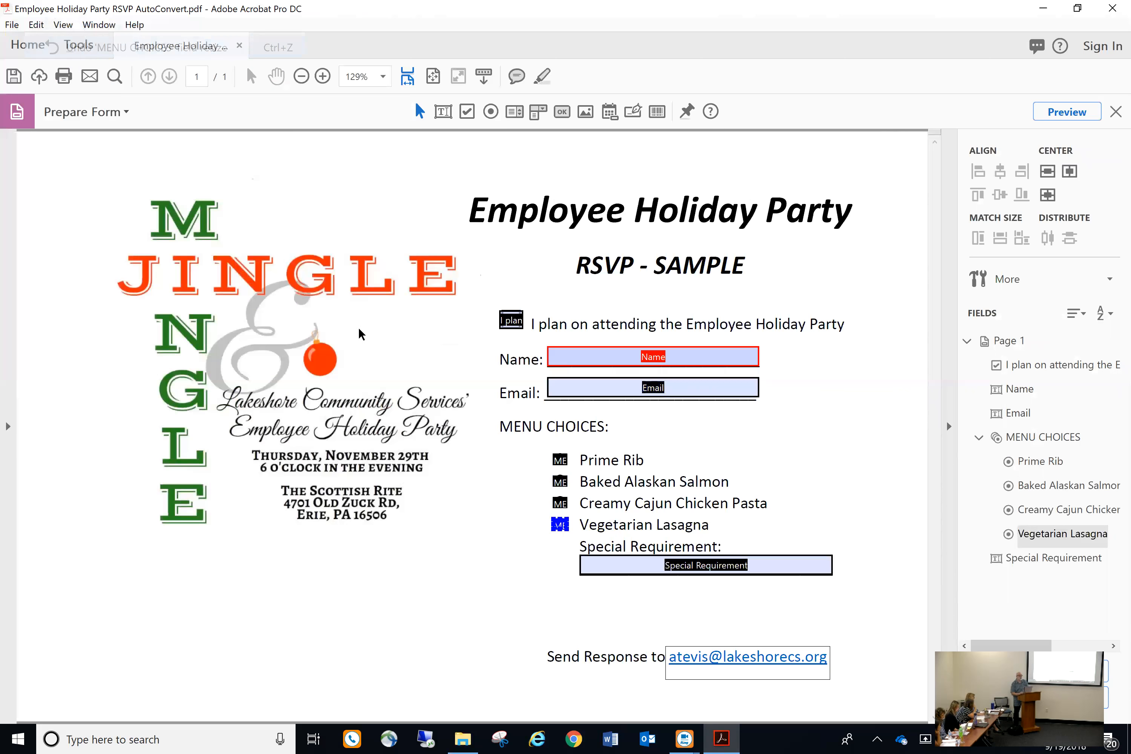
click(506, 565)
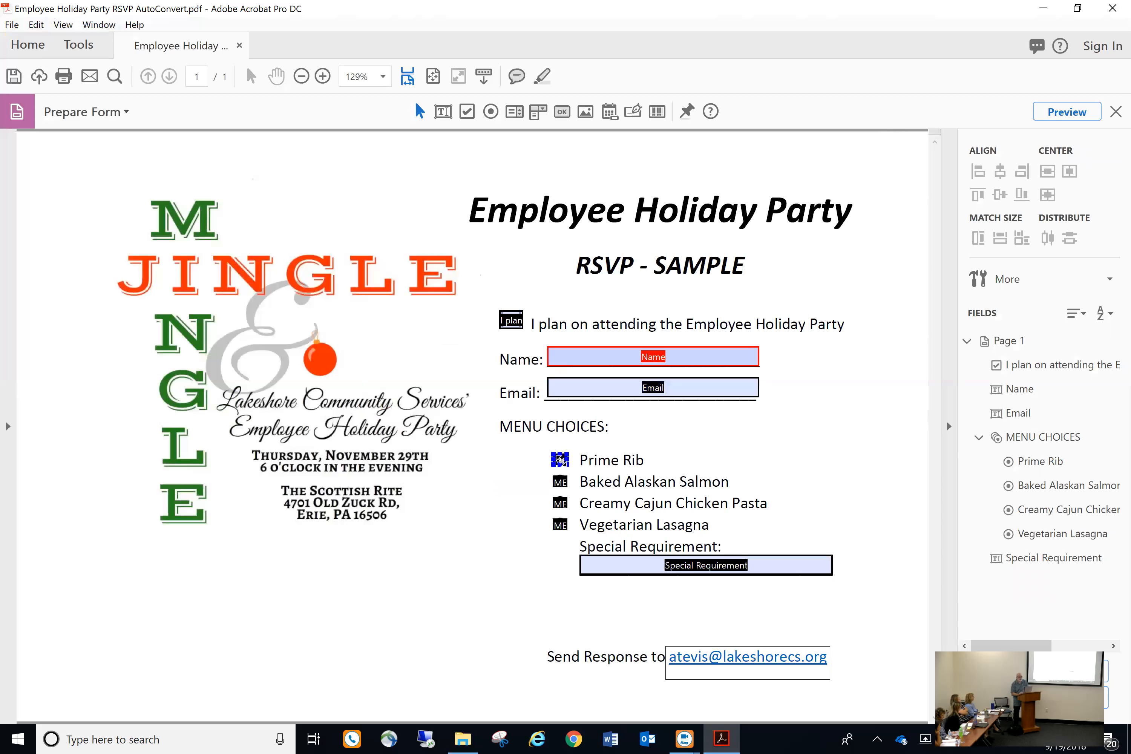
Undo a trial leftward move of the Prime Rib button, then marquee-select all four menu radio buttons
mouse_move(560, 459)
mouse_down()
mouse_move(533, 460)
mouse_move(550, 461)
mouse_up()
click(522, 492)
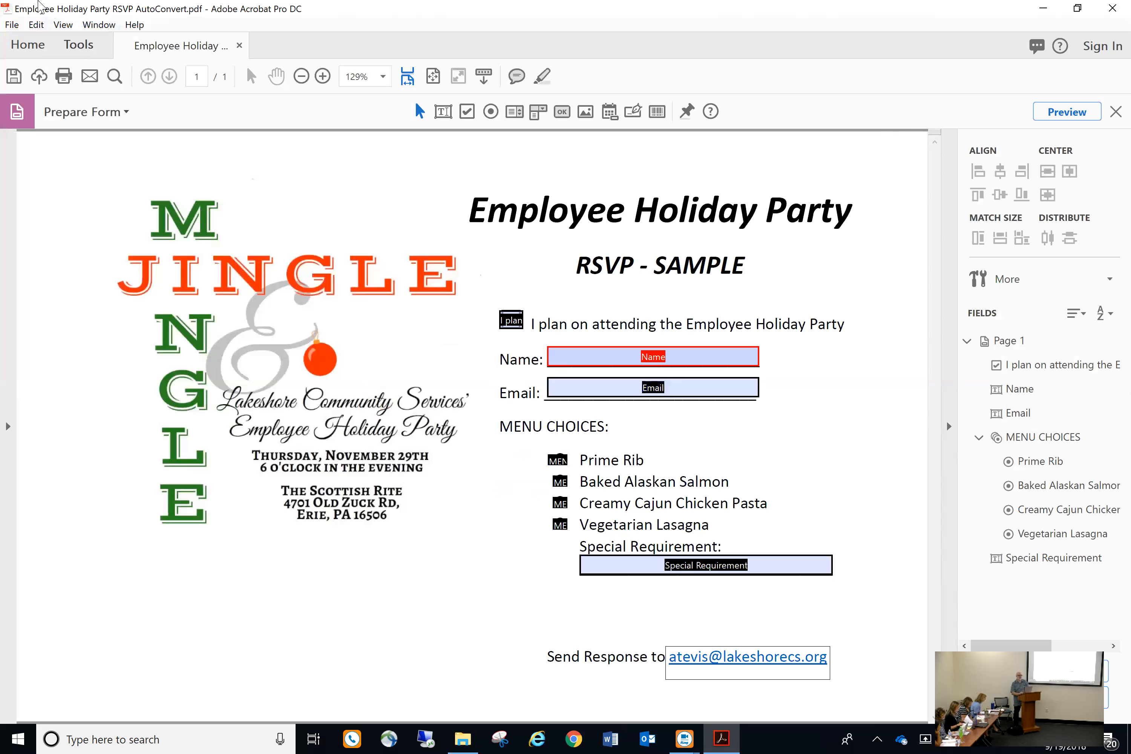
click(36, 24)
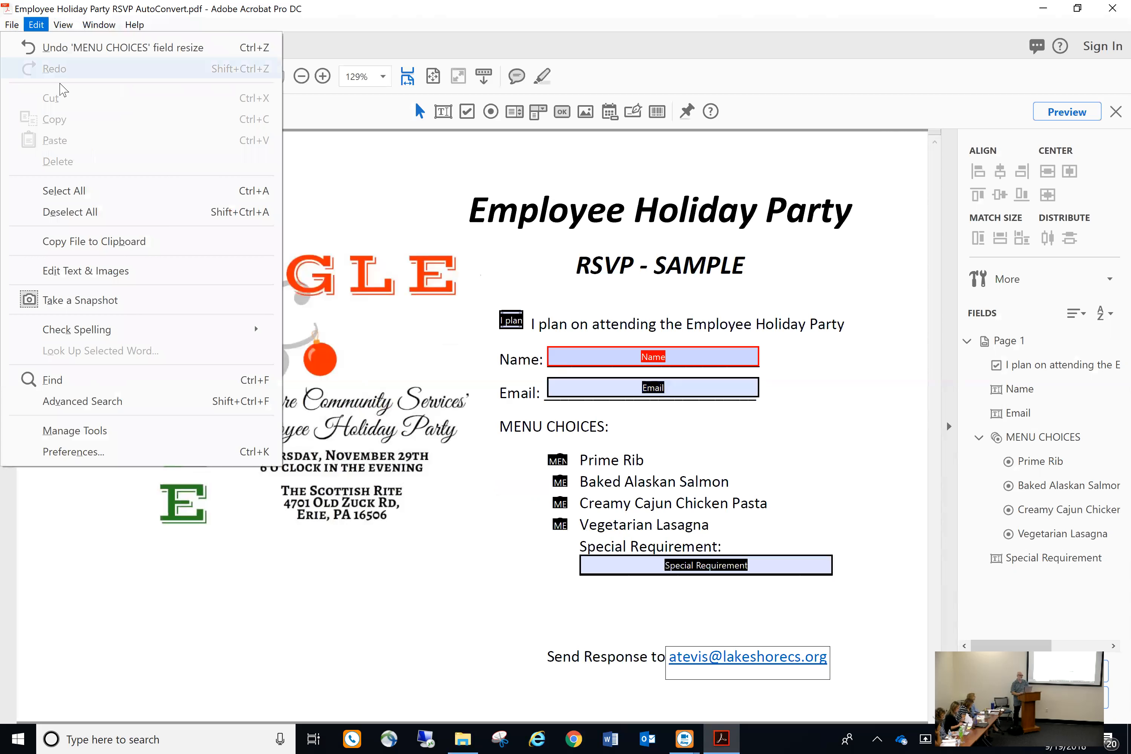
click(65, 49)
drag(535, 450, 583, 593)
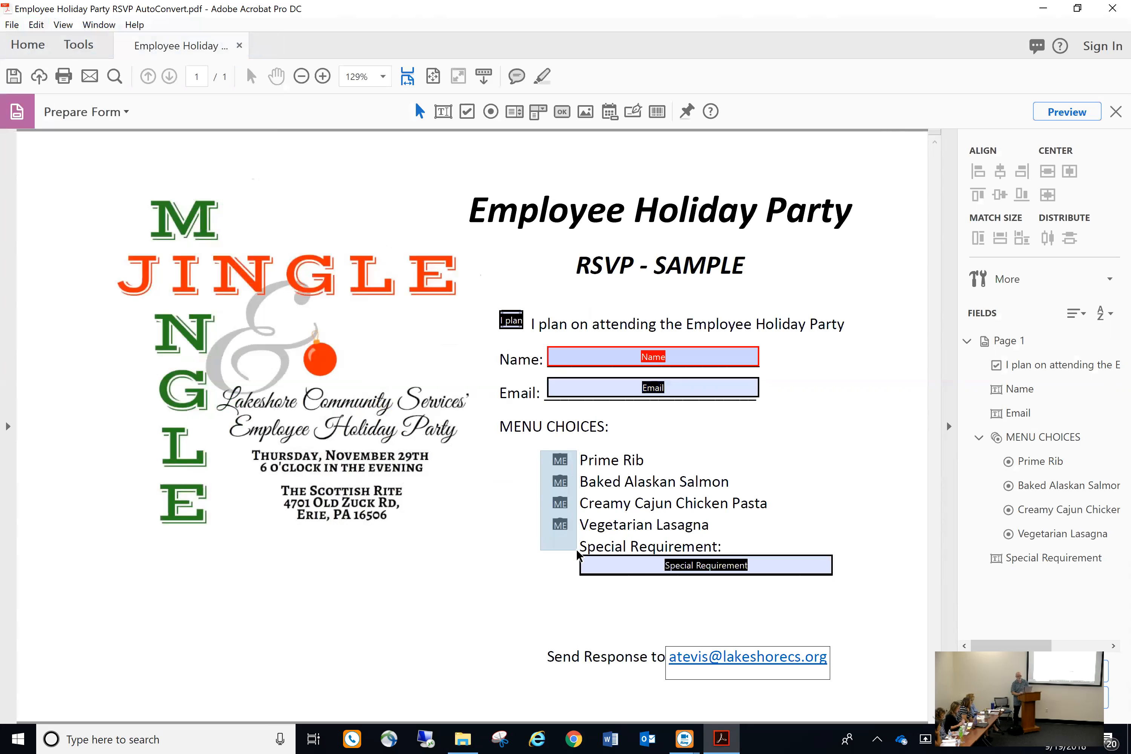
Dismiss the menu buttons' options list and reselect all four menu radio buttons
right_click(560, 469)
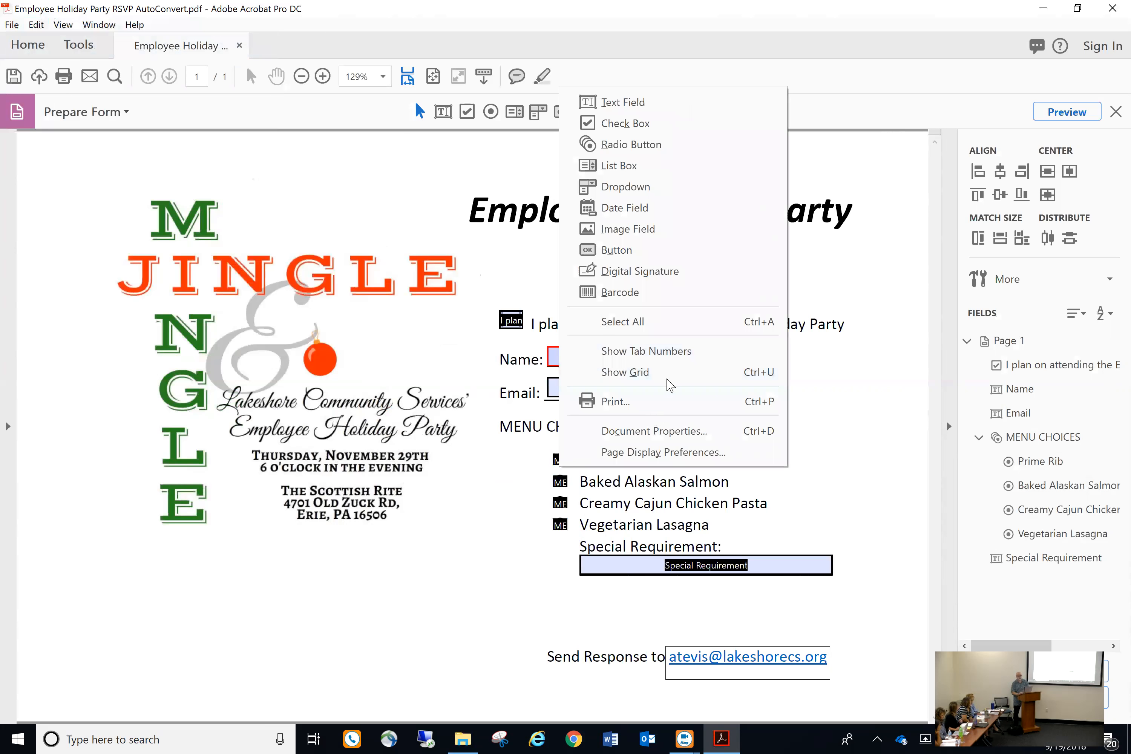
click(518, 519)
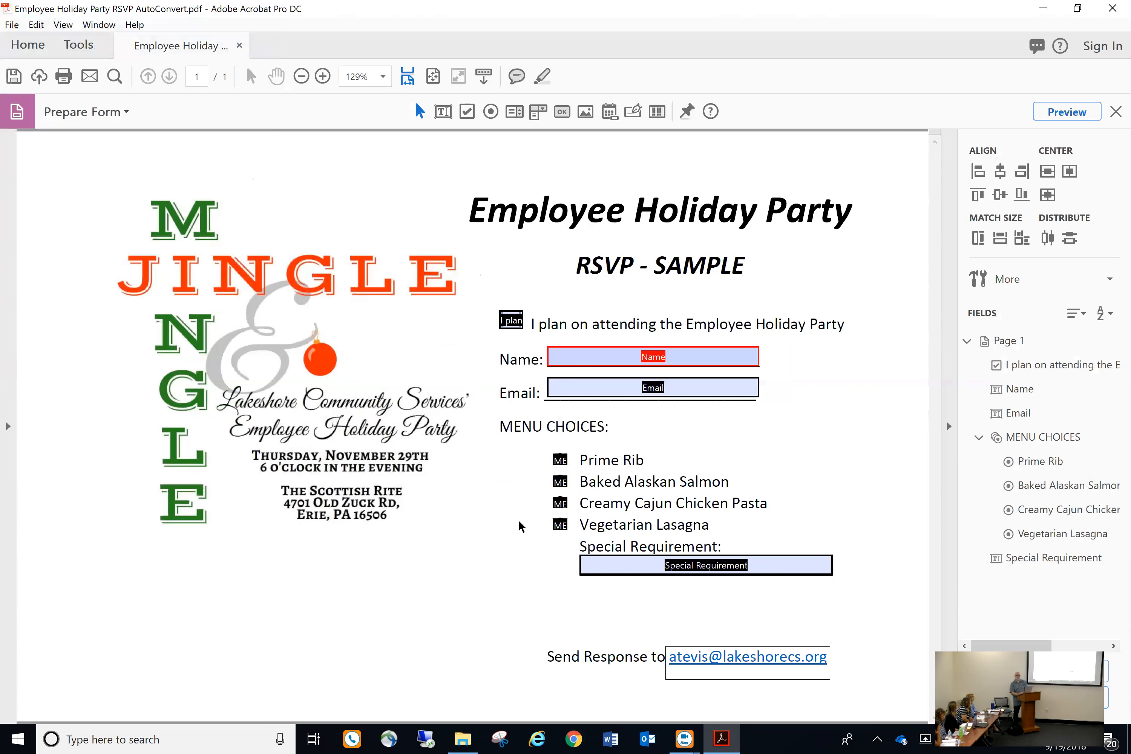
drag(540, 443, 576, 539)
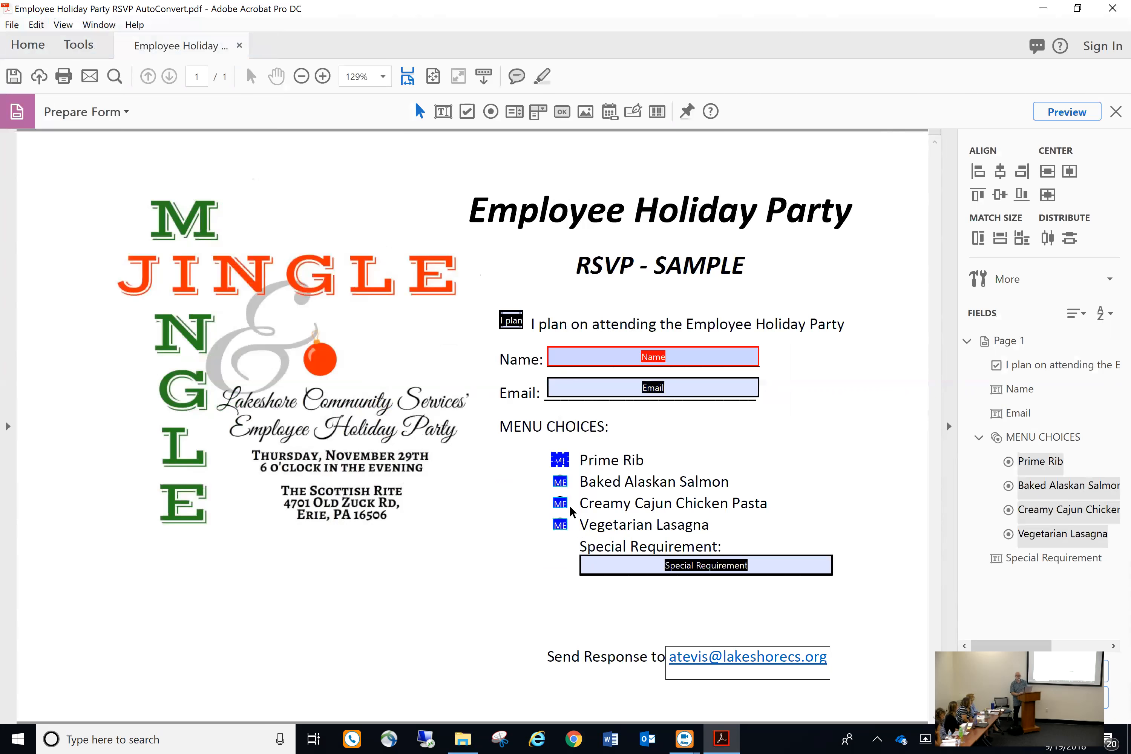
Look over the radio buttons' context options unchanged, then close the RSVP form without saving
right_click(562, 465)
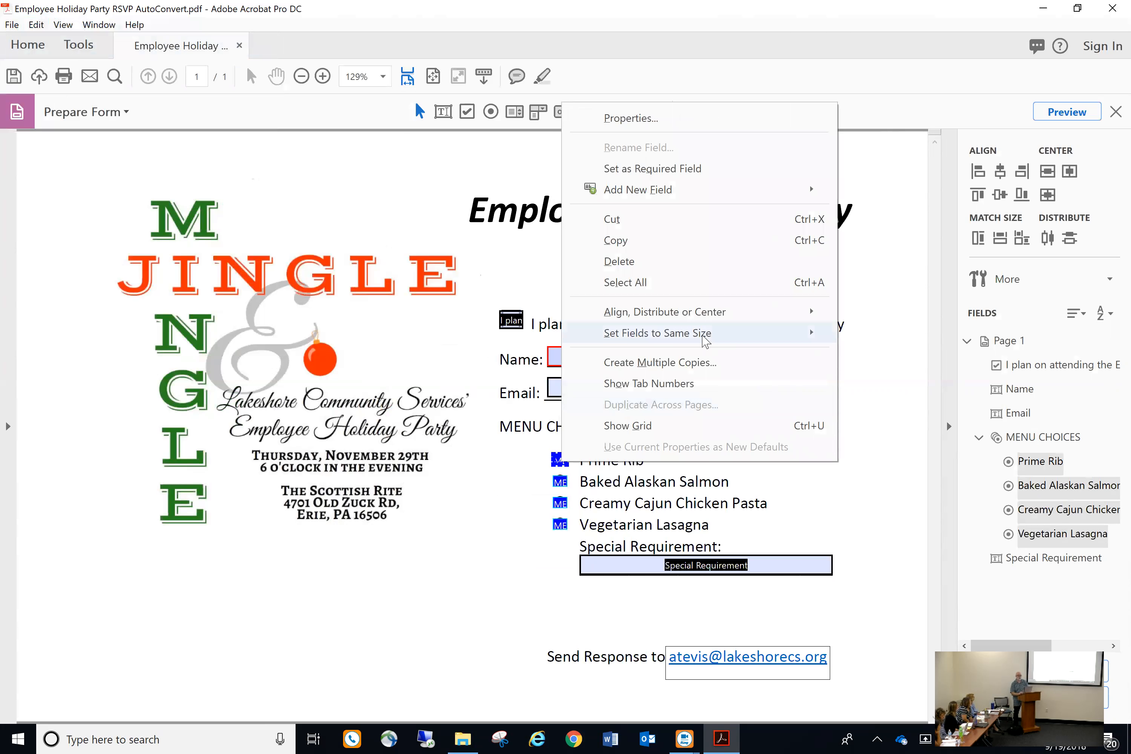
mouse_move(695, 315)
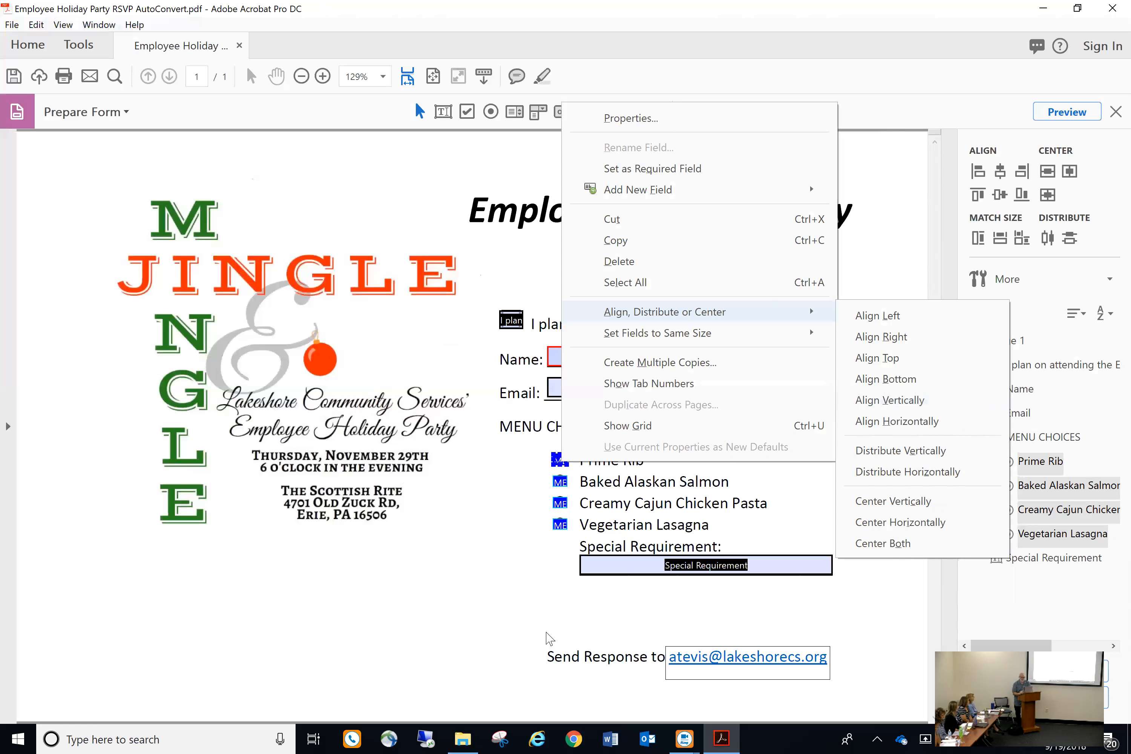
click(458, 578)
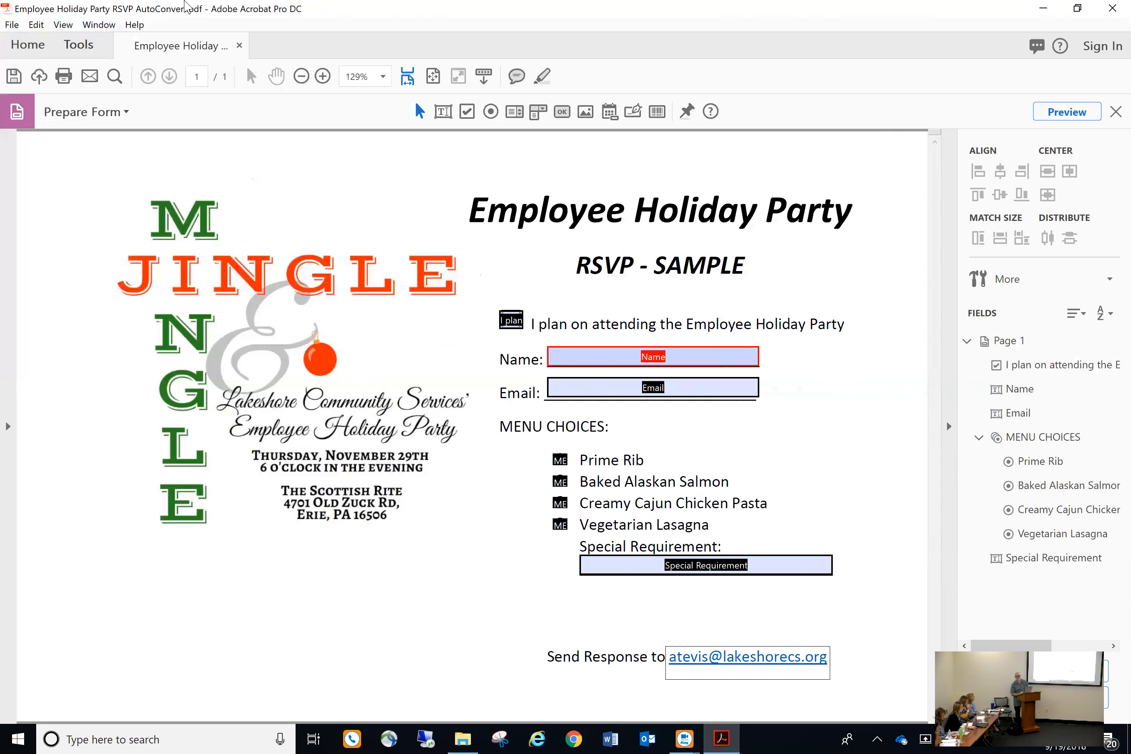
click(1112, 8)
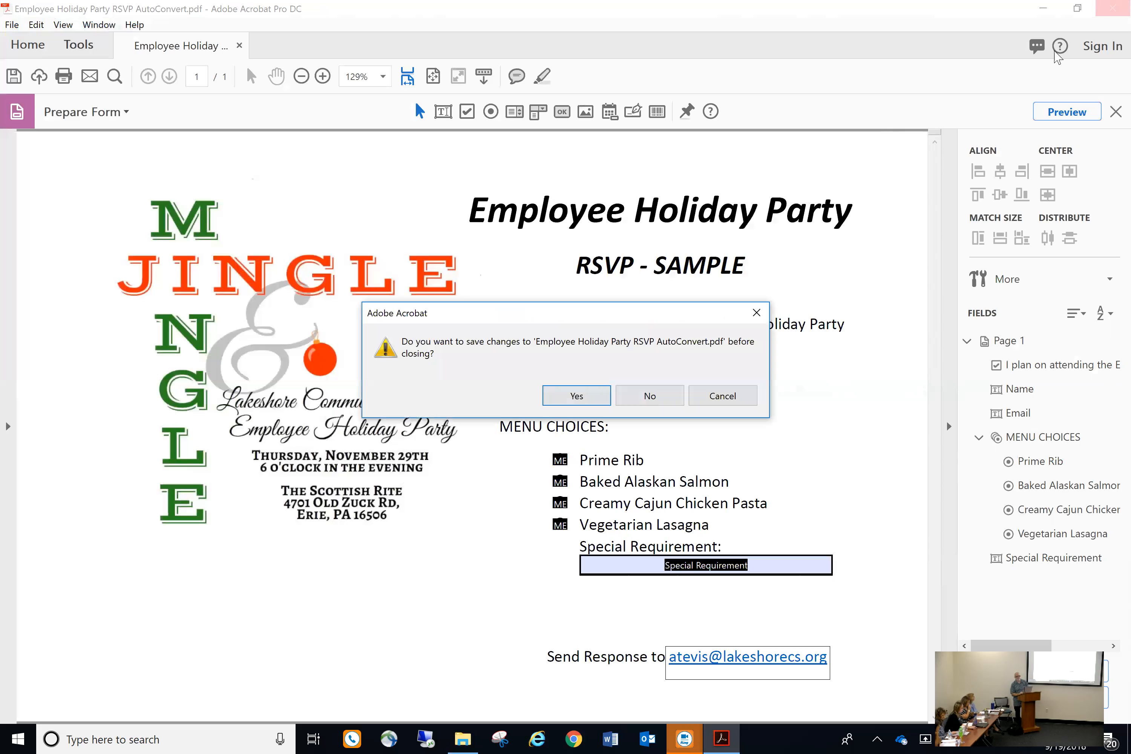
click(661, 397)
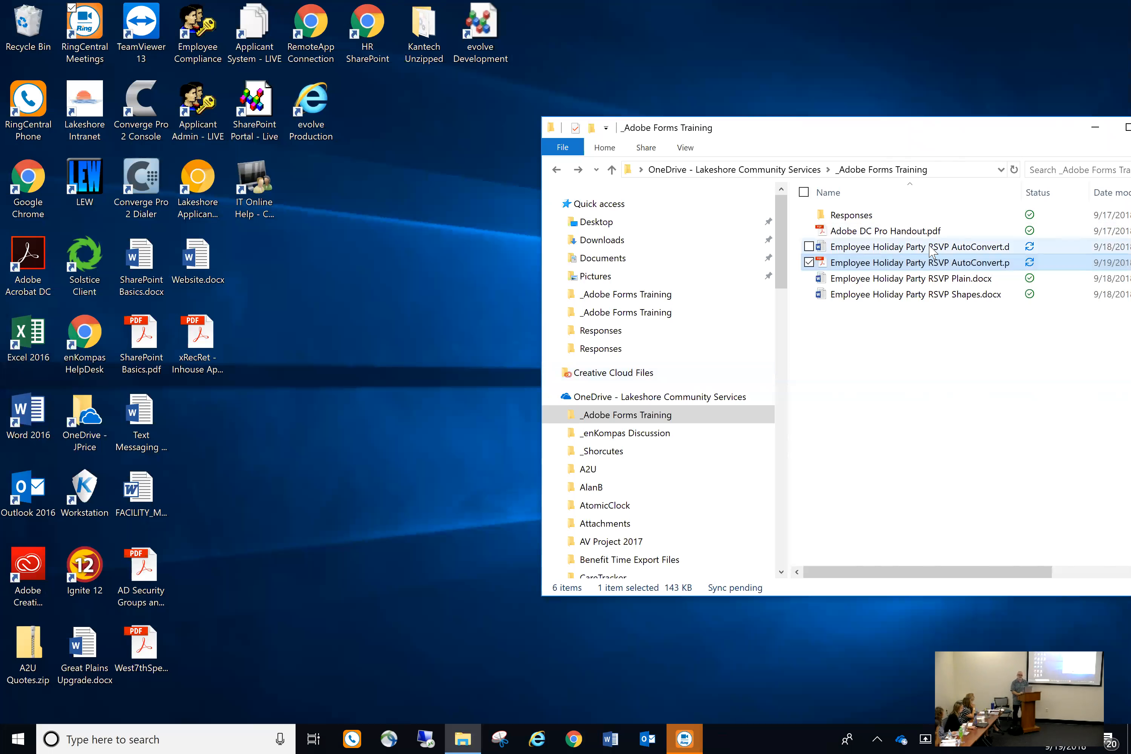
Open Employee Holiday Party RSVP Shapes.docx from the Adobe Forms Training folder in Word
double_click(927, 294)
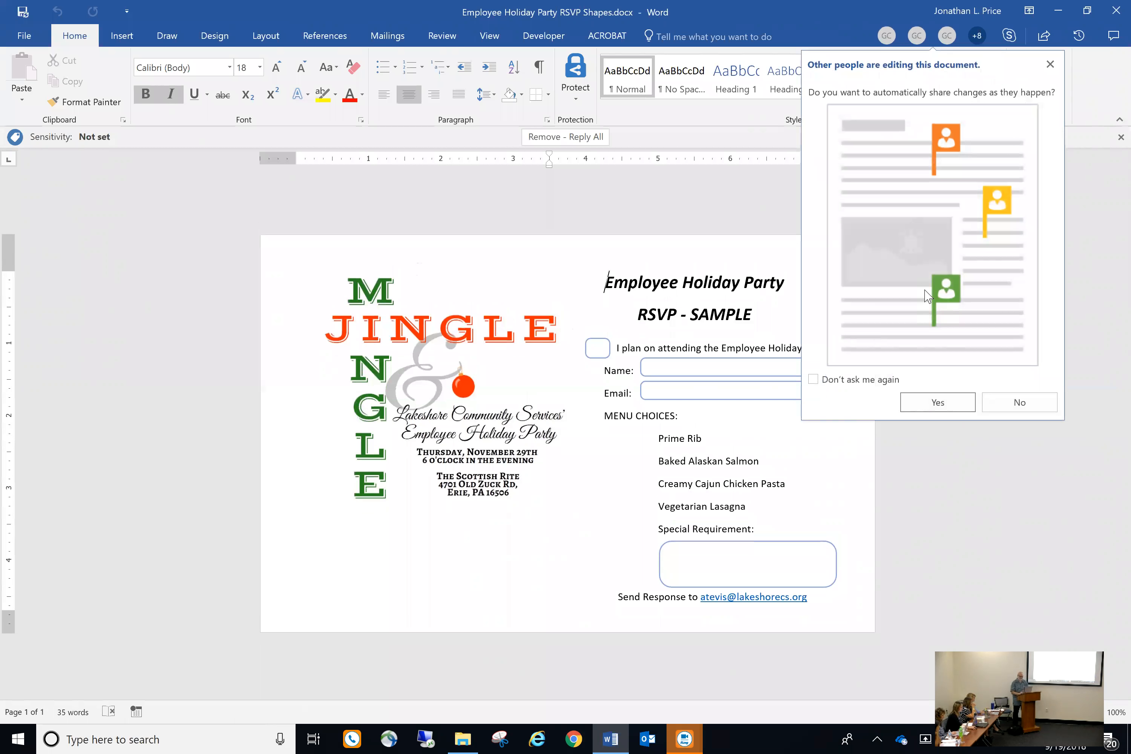
Decline auto-sharing changes, then close the RSVP Shapes Word document
click(1023, 403)
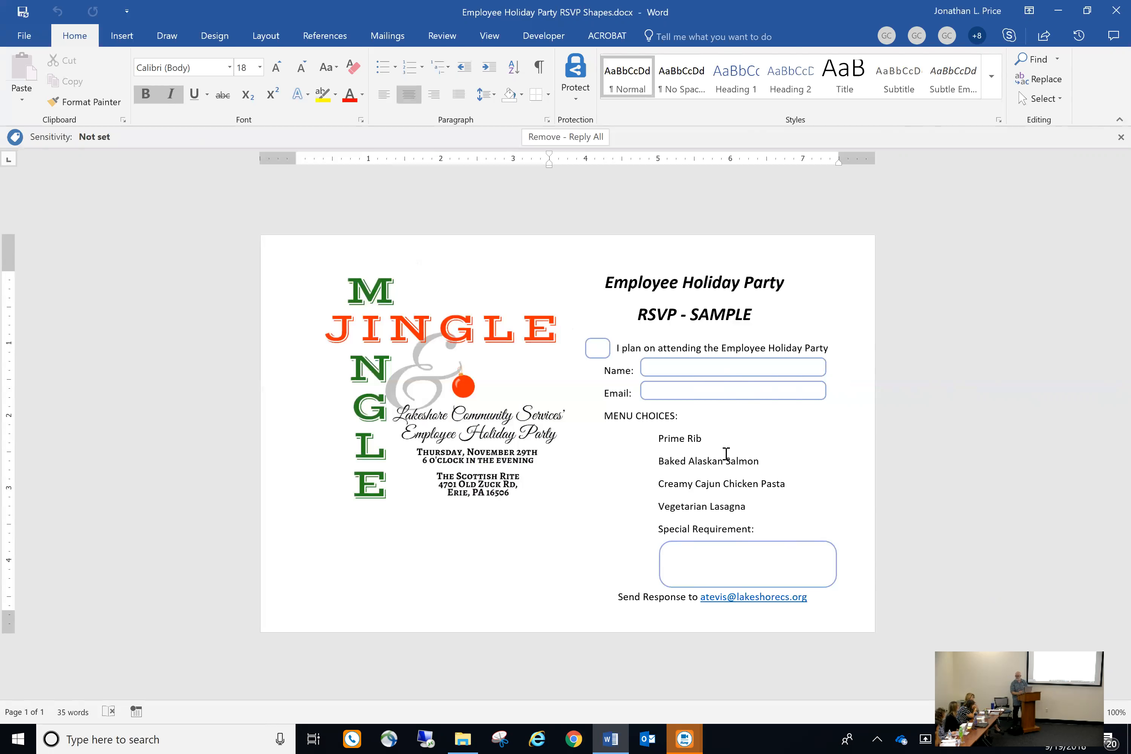
click(1115, 10)
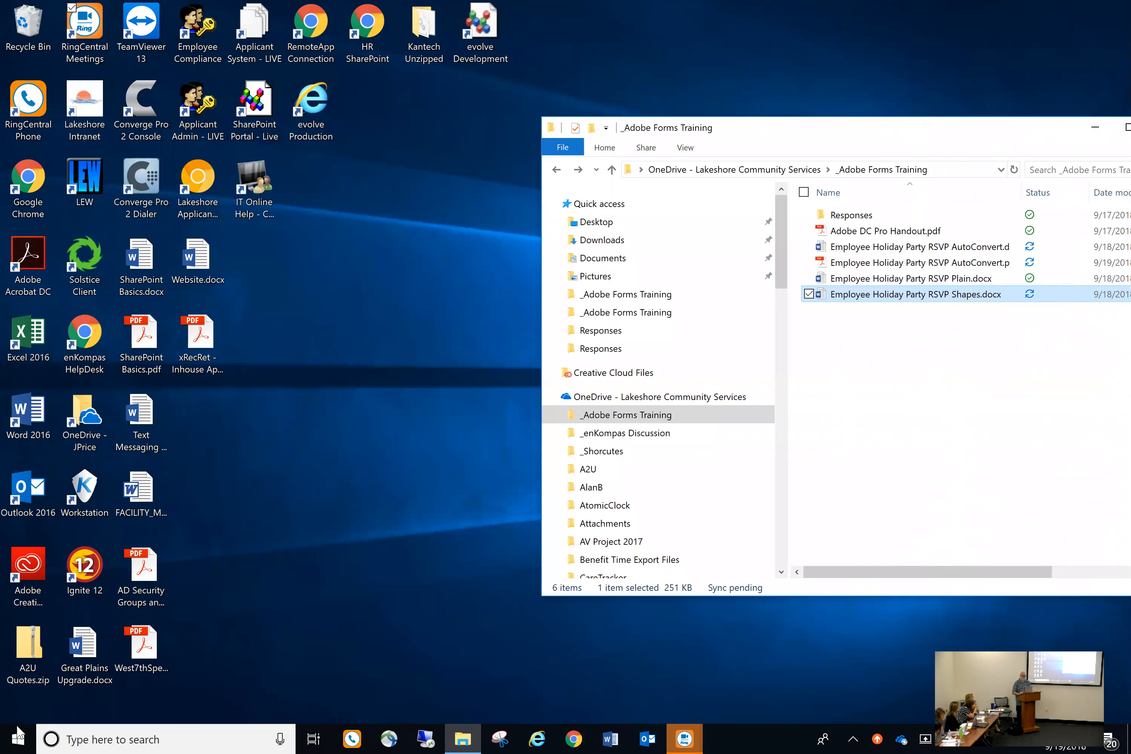
Launch Acrobat DC from the Start menu and bring up File > Create choices
click(17, 737)
click(92, 371)
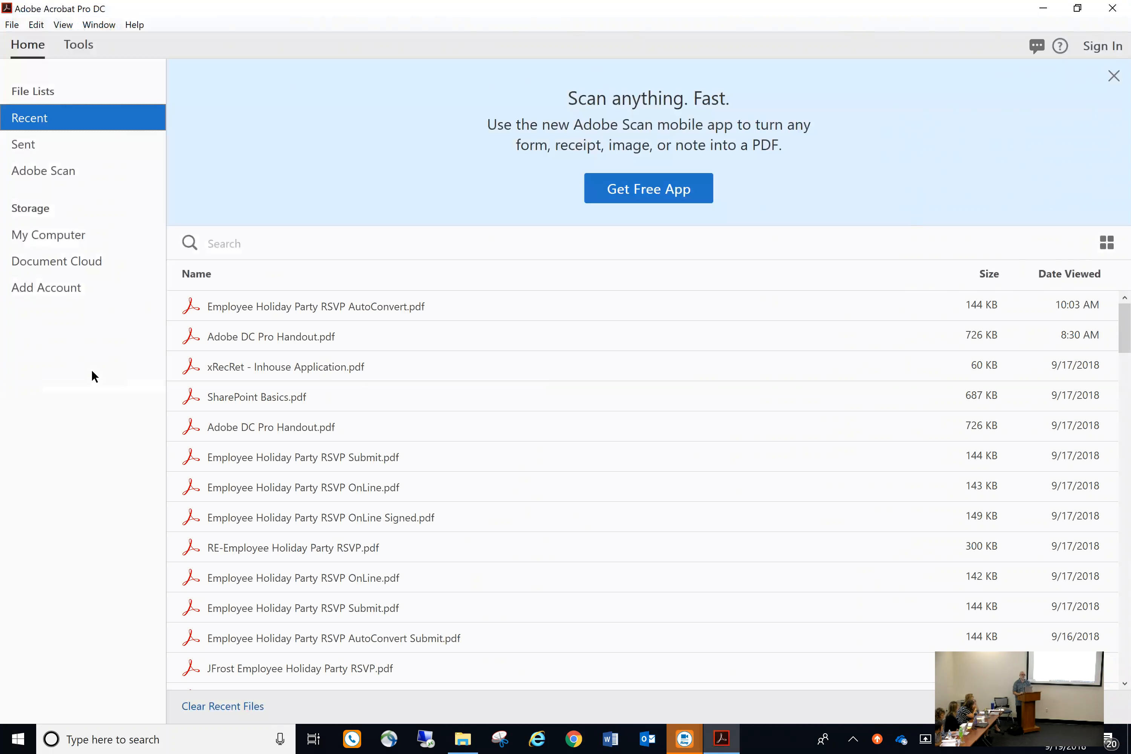
click(12, 25)
mouse_move(36, 73)
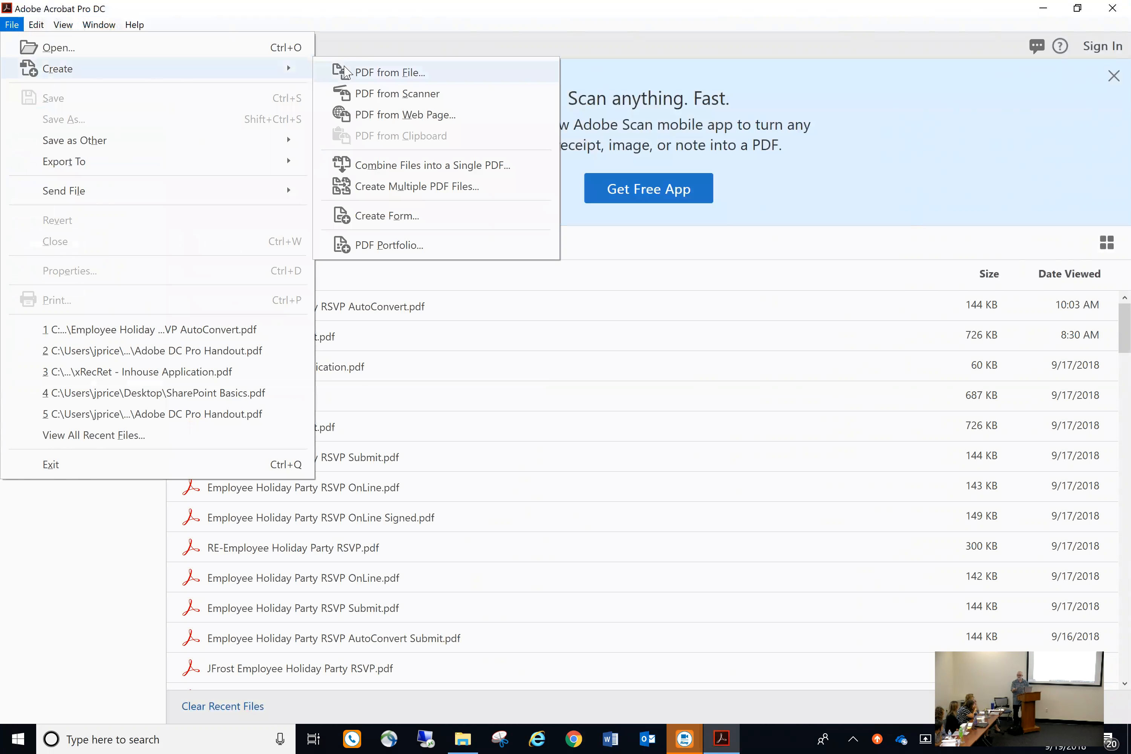
Create a form from Employee Holiday Party RSVP Shapes.docx
click(411, 220)
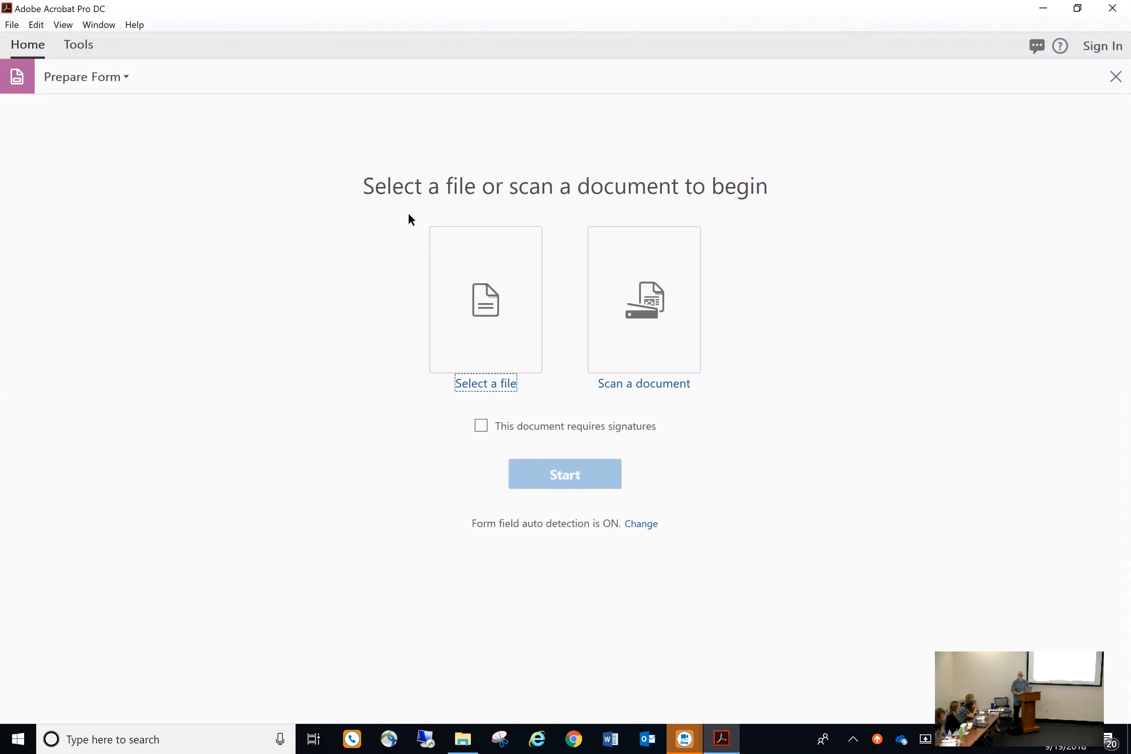
click(477, 302)
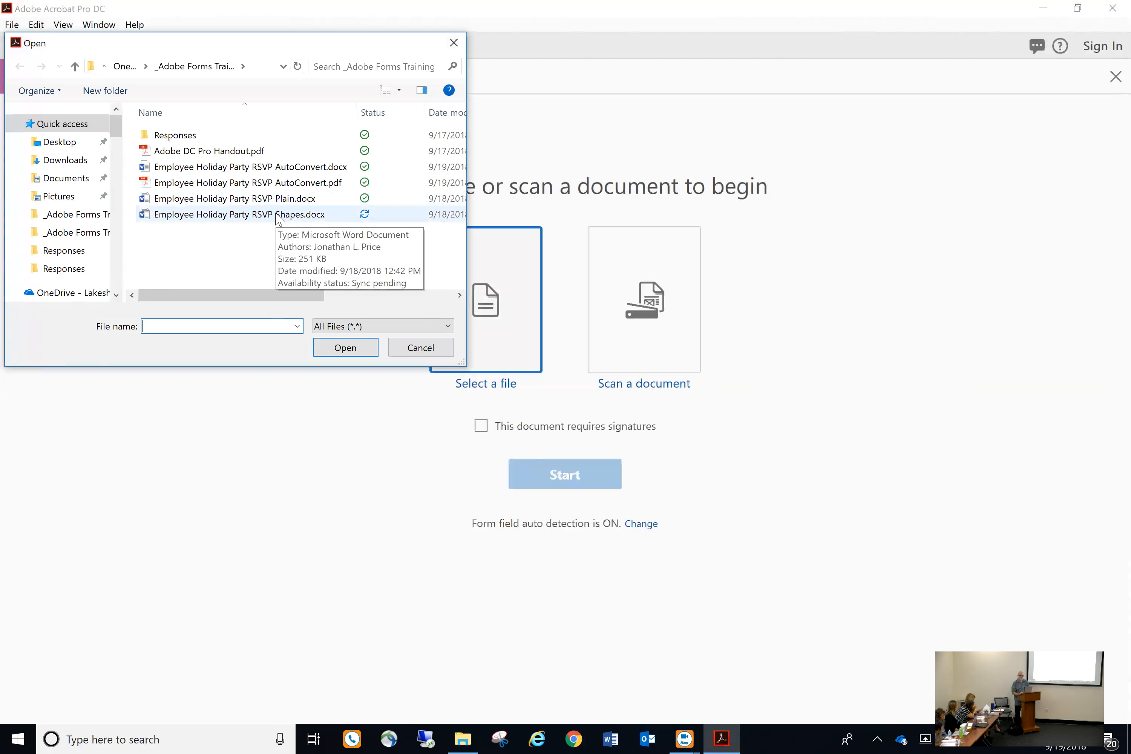
click(279, 217)
click(345, 348)
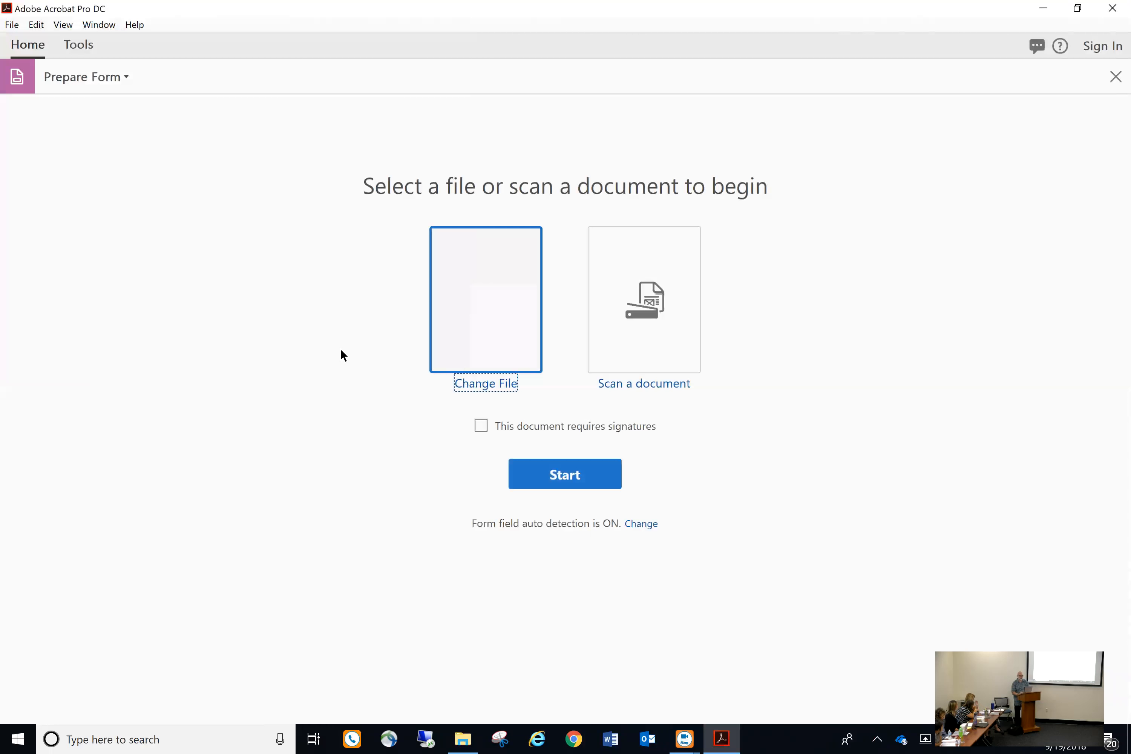
click(560, 478)
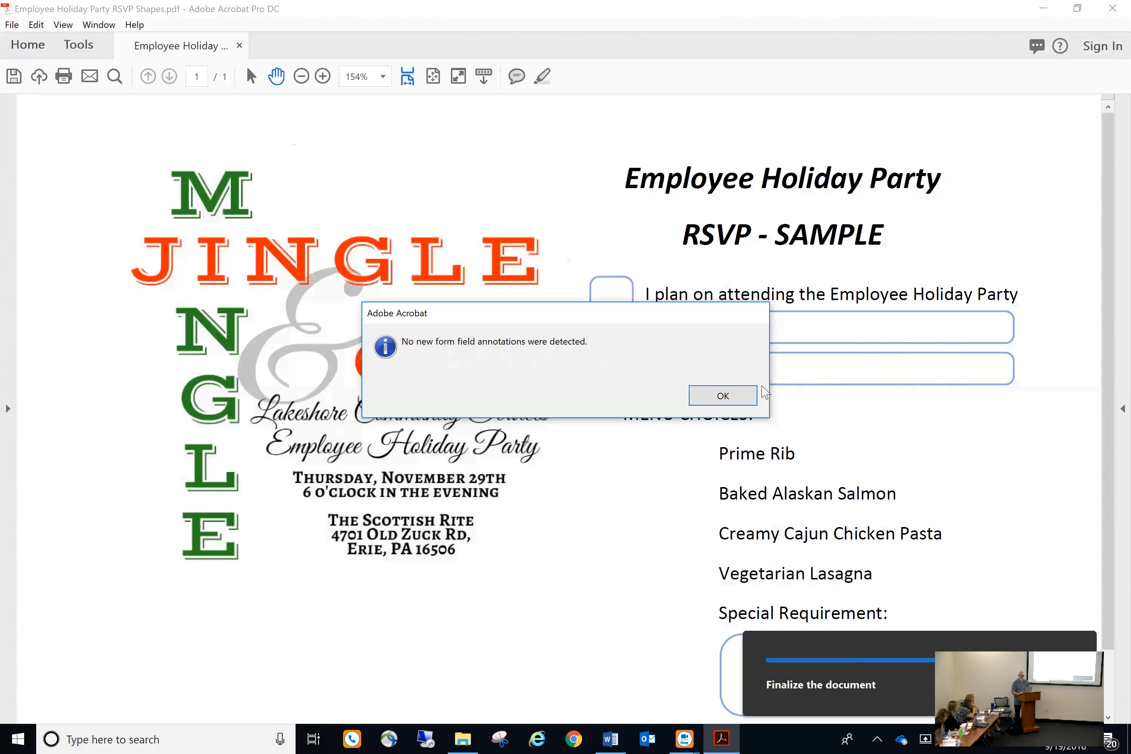
Dismiss the no-new-fields notice and reopen the form for field editing from Tools
click(723, 396)
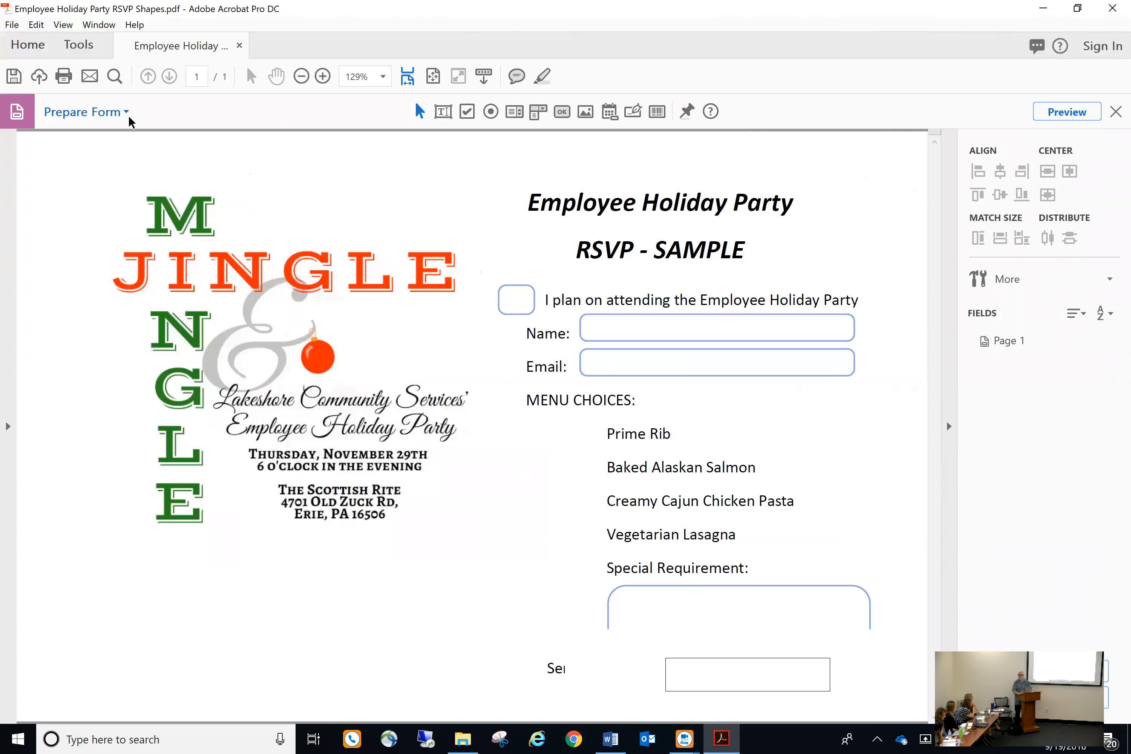
click(77, 43)
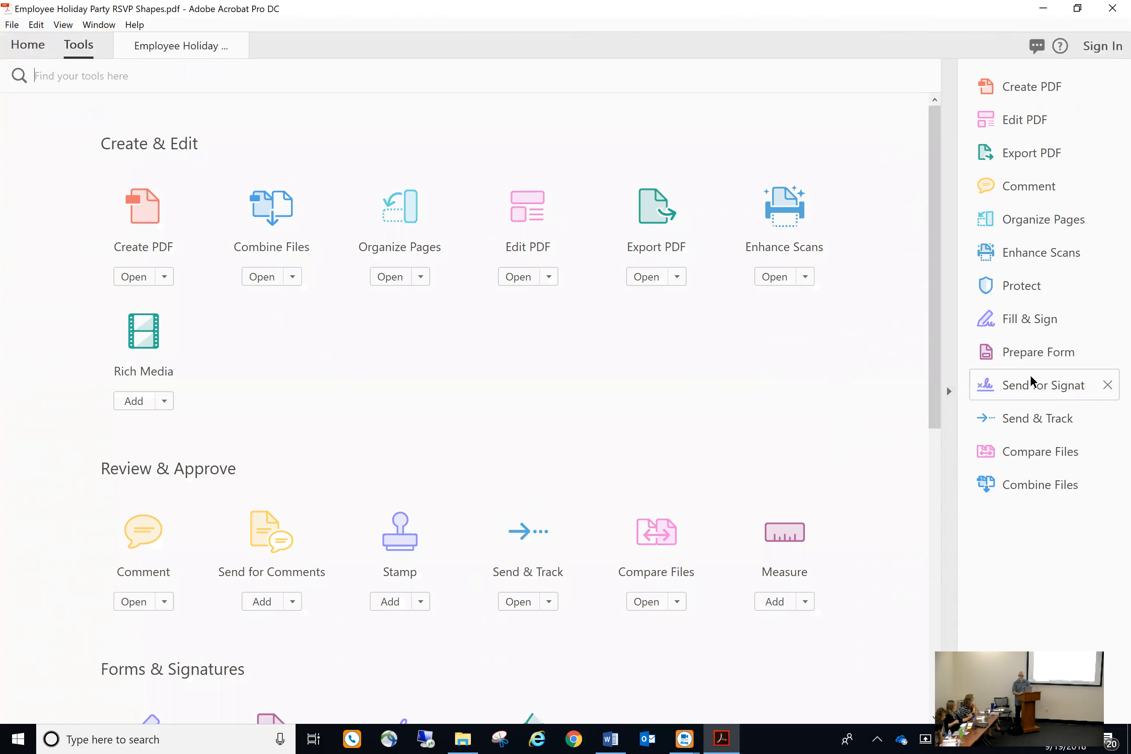
click(1034, 350)
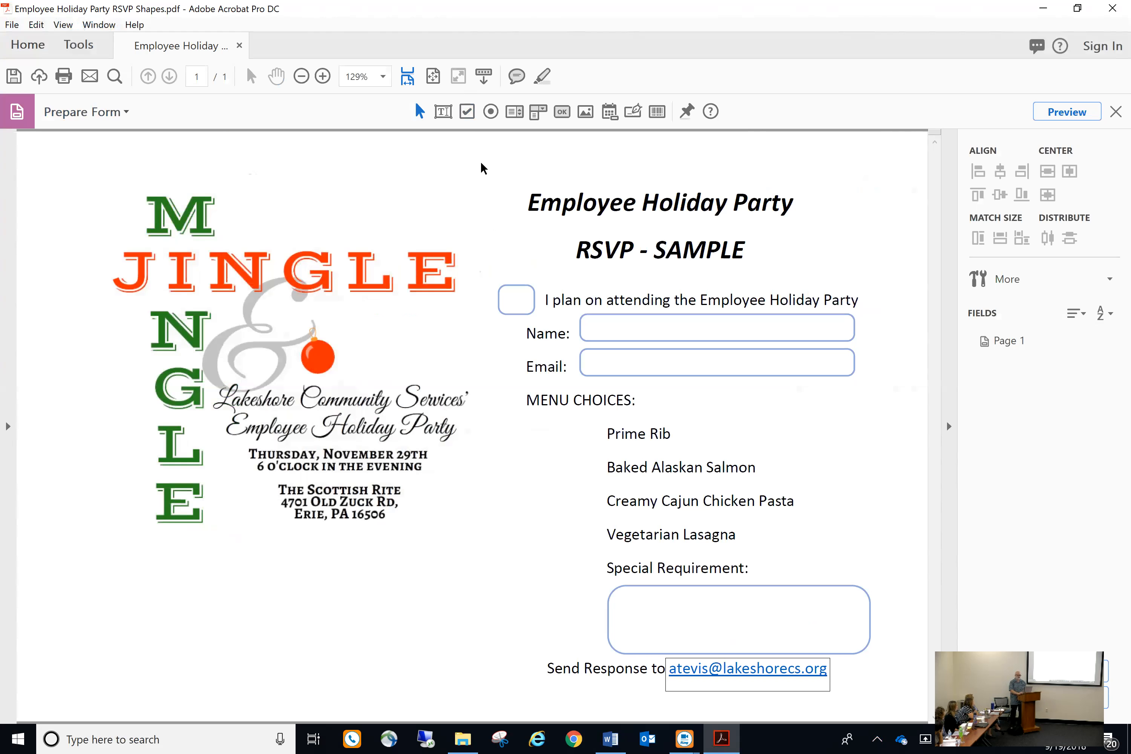
Place a check box named Attendance before the attending line, leaving it not required
click(467, 113)
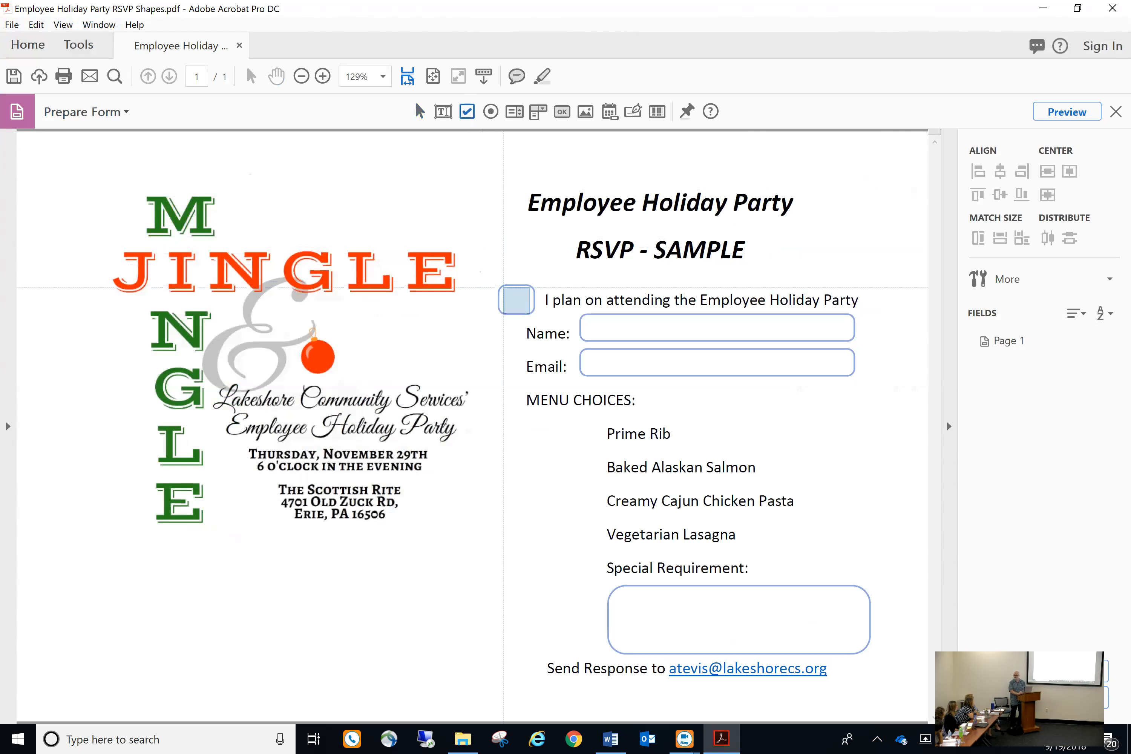
click(501, 286)
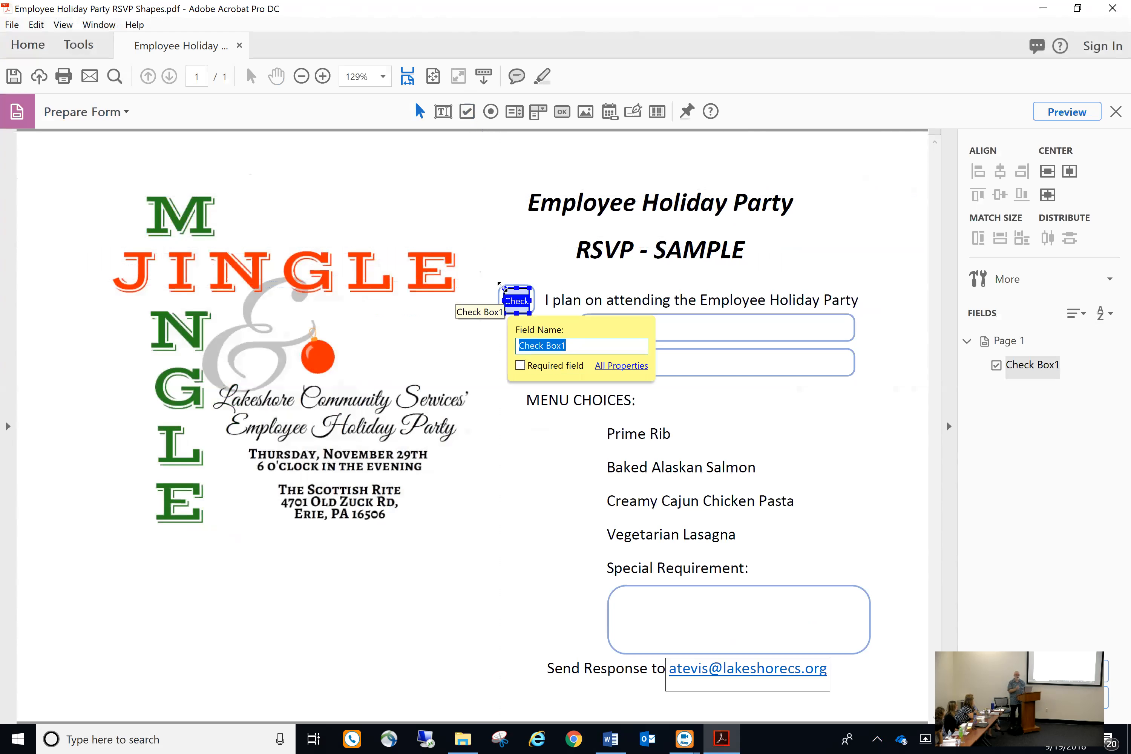
text(Attendance)
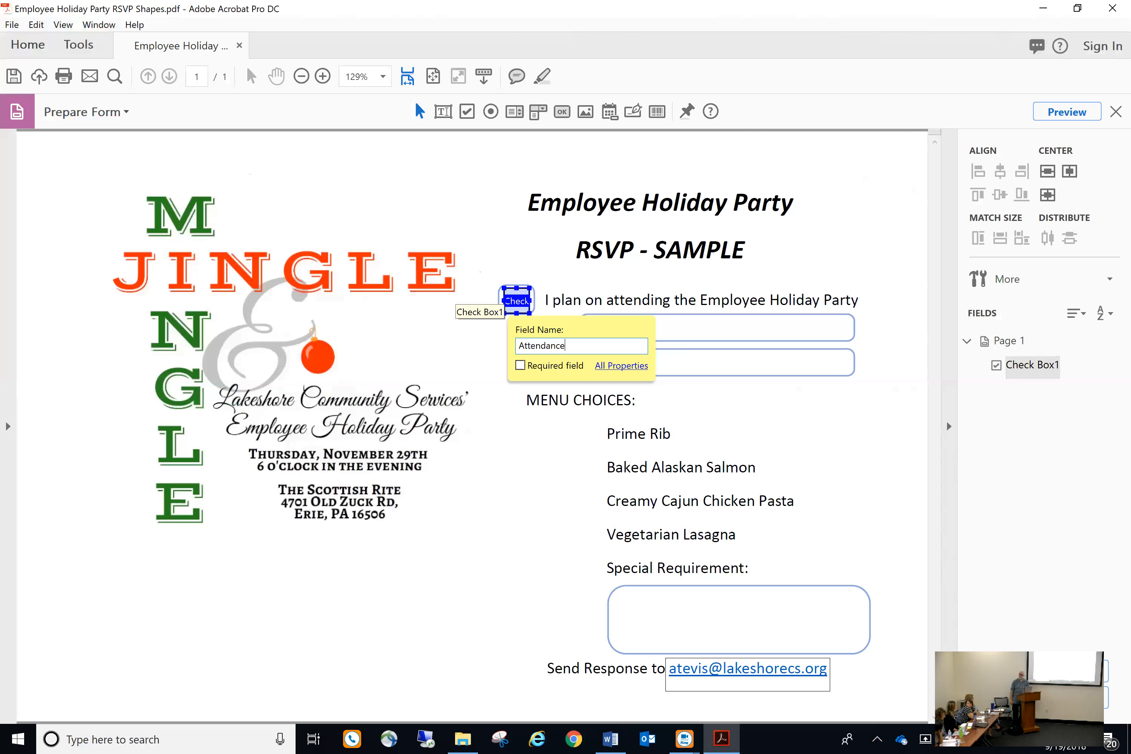
click(520, 365)
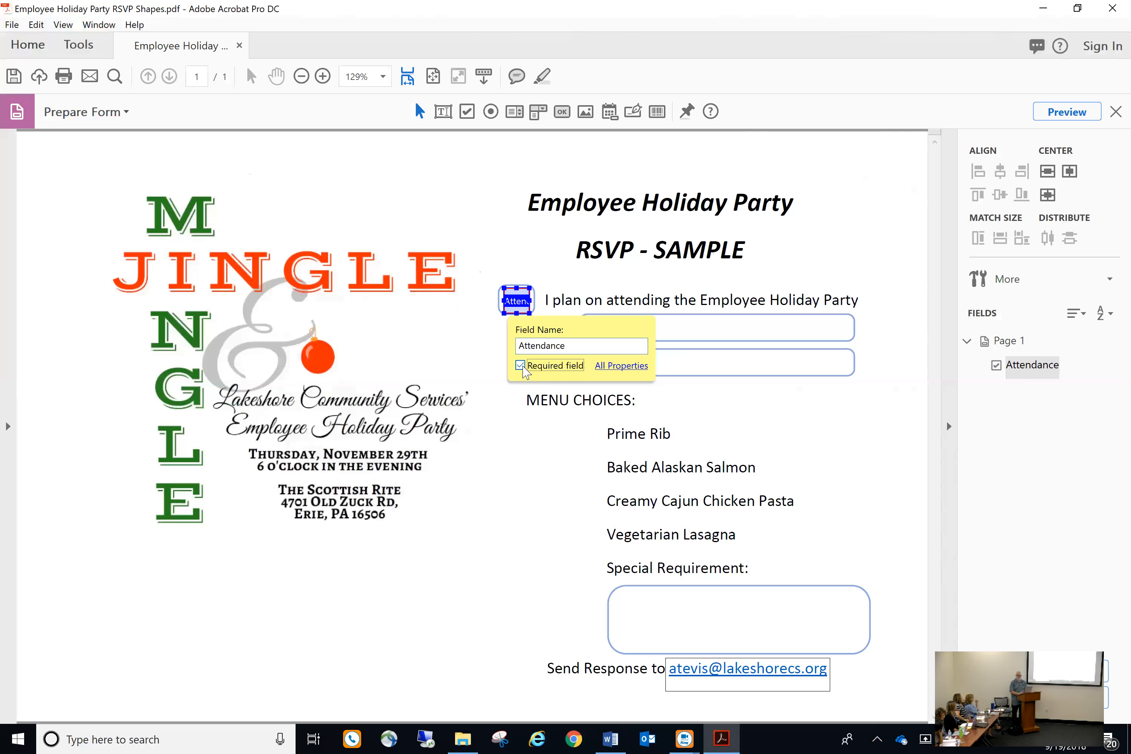
click(520, 366)
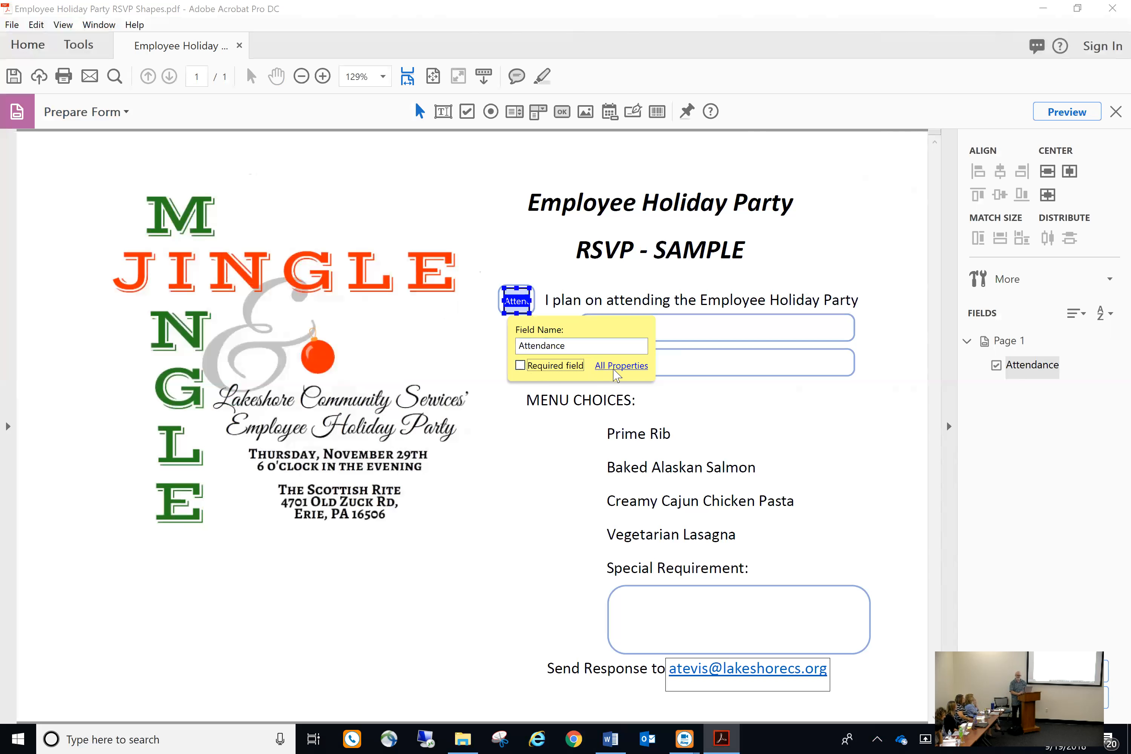
click(612, 368)
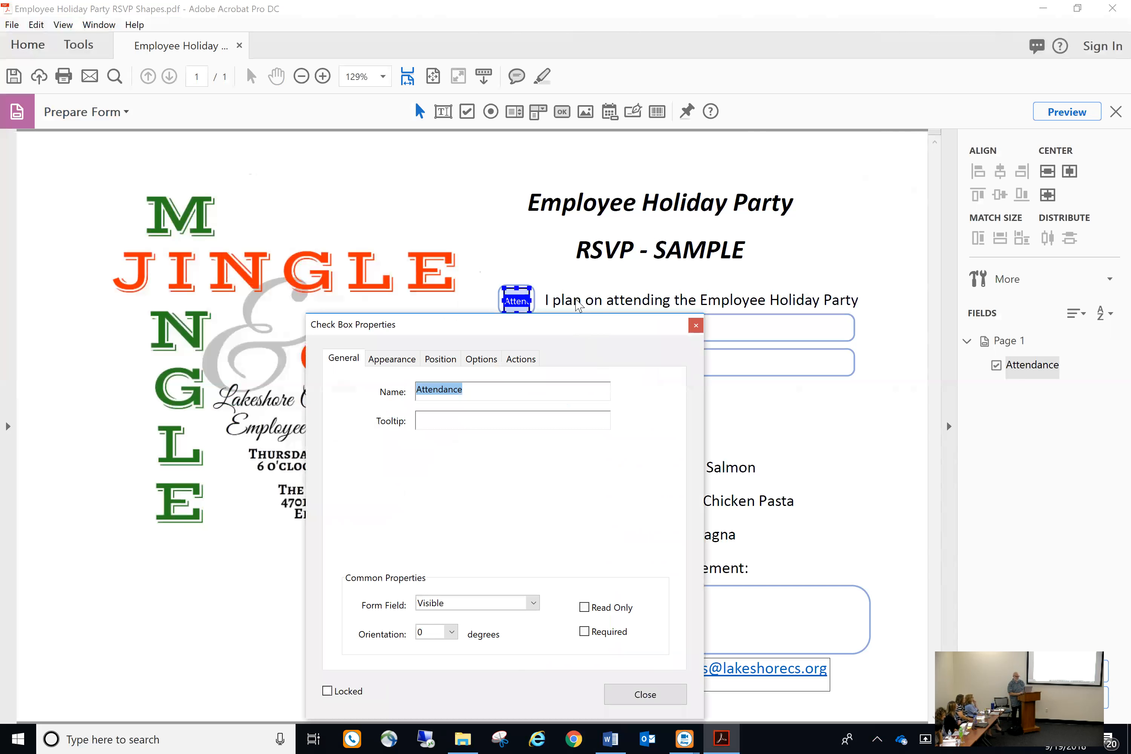
Set the Attendance tooltip to 'Check this box if you are attending.' and tick Required
drag(577, 327, 467, 152)
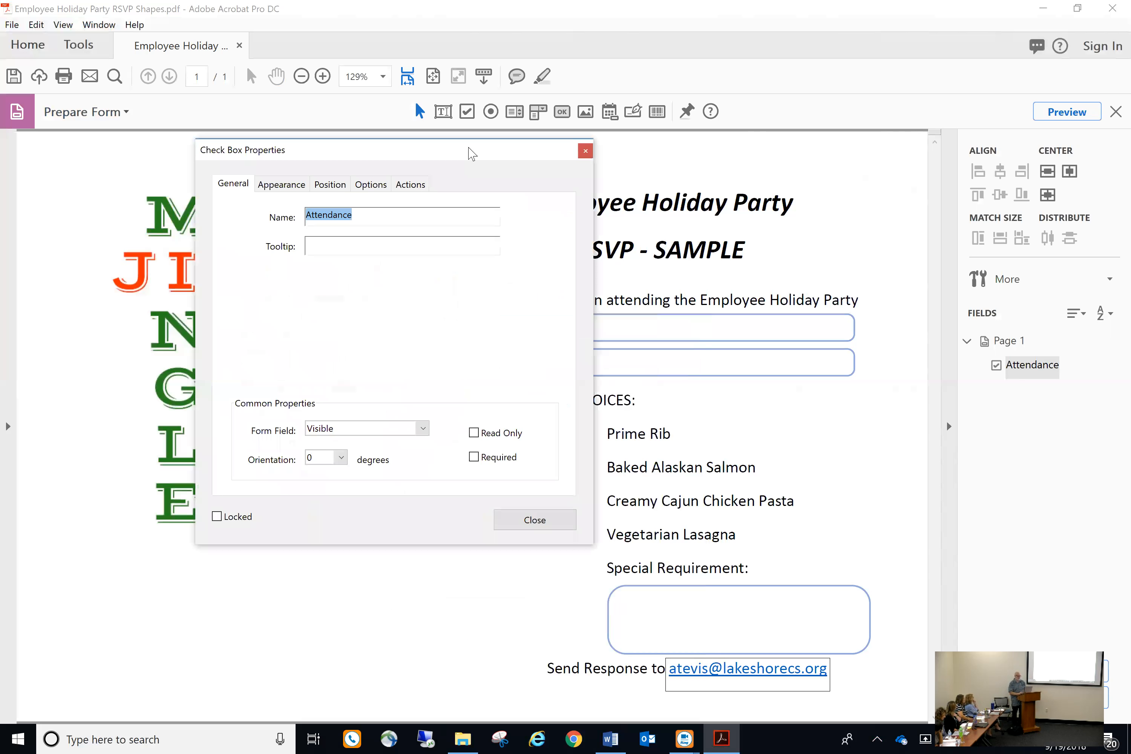
click(327, 244)
text(Check this box if you are attending.)
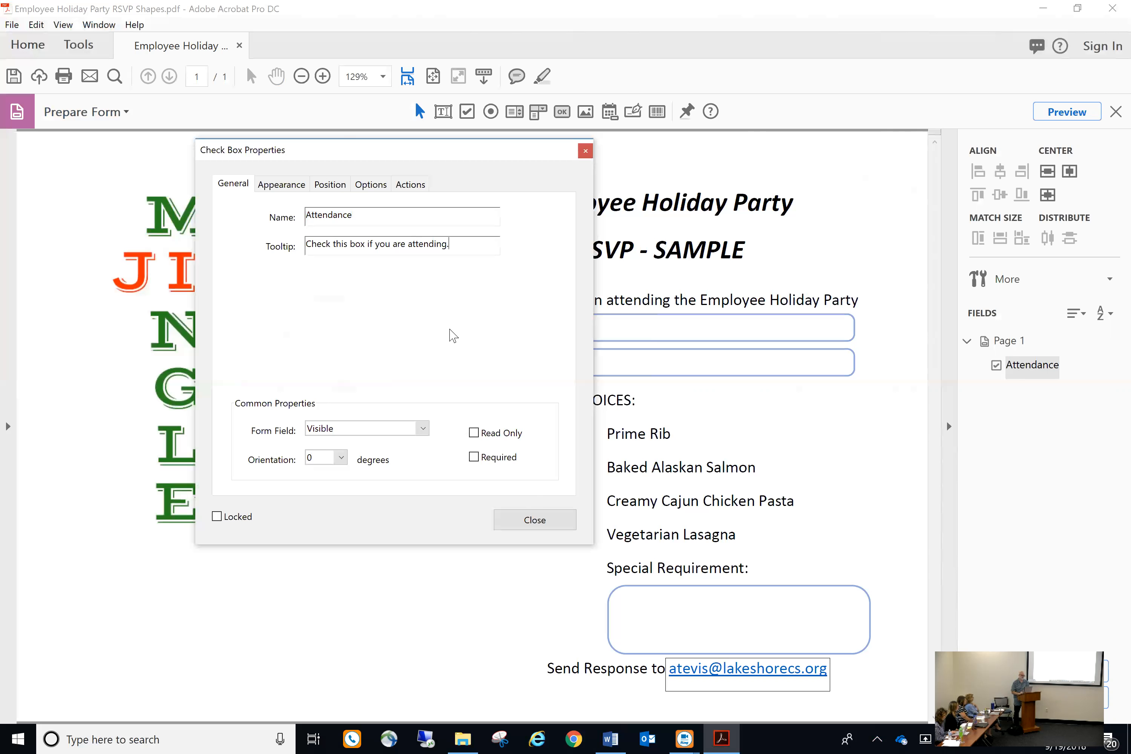
click(473, 457)
drag(409, 150, 314, 149)
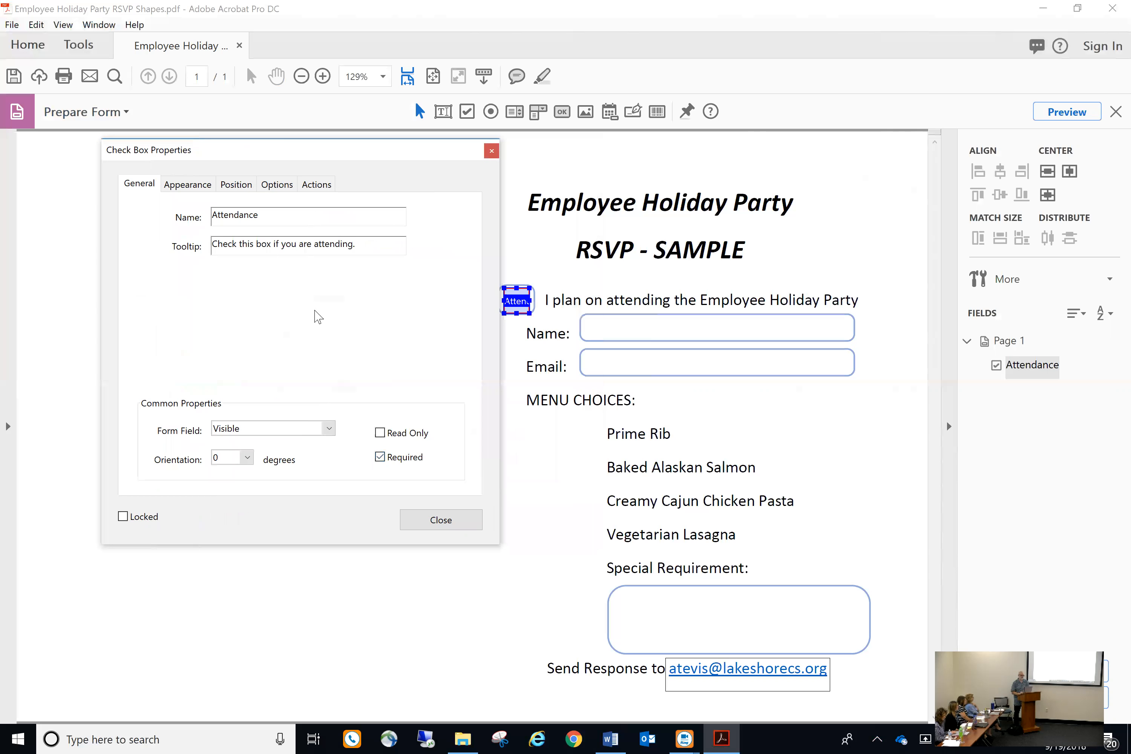
click(200, 186)
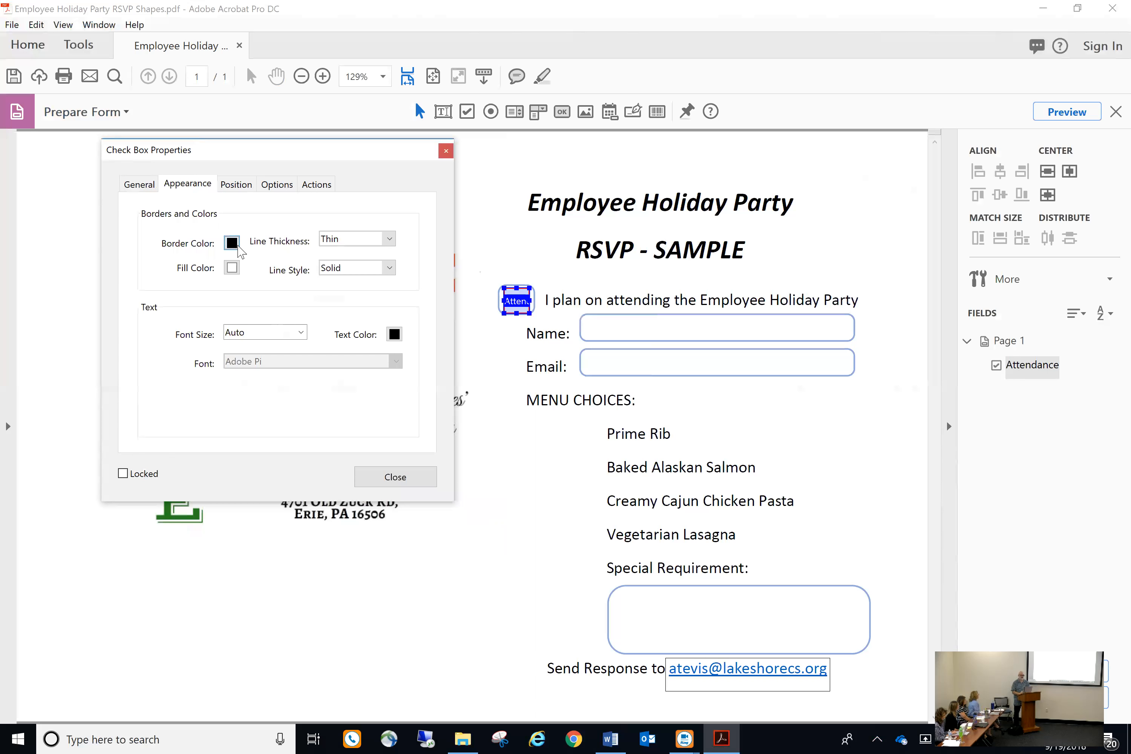
Set the check box's Border and Fill colours to No Color and font size 18
click(234, 244)
click(273, 258)
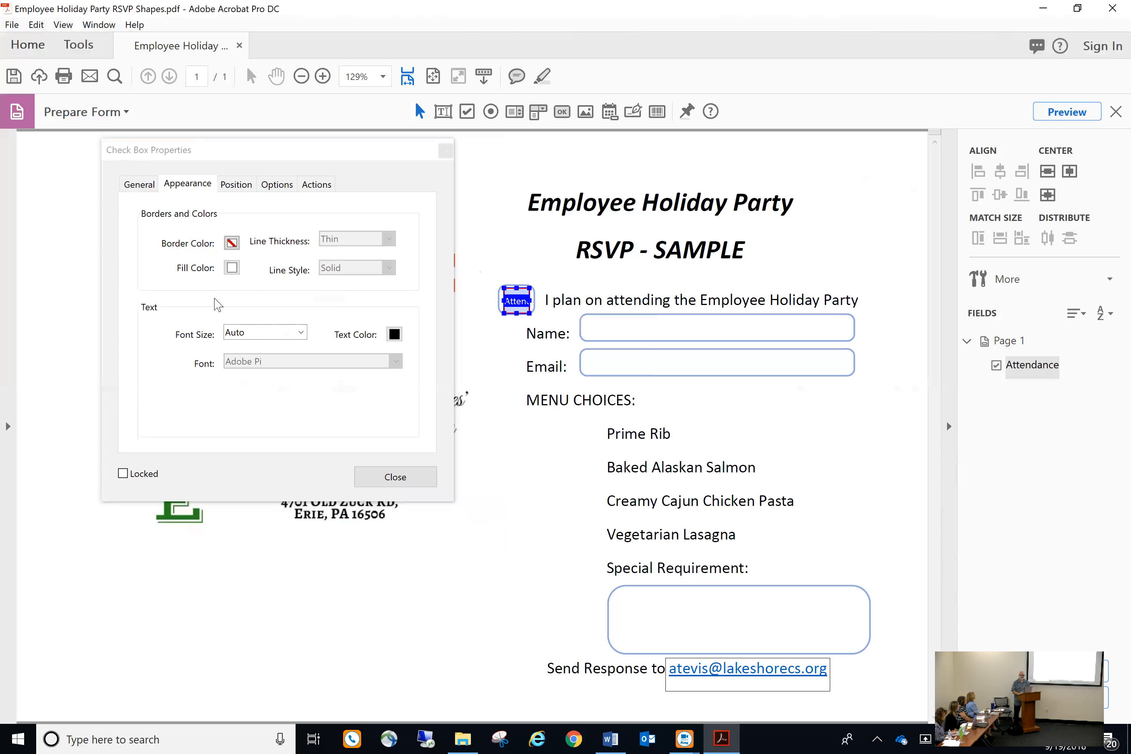
click(233, 269)
click(253, 286)
click(301, 332)
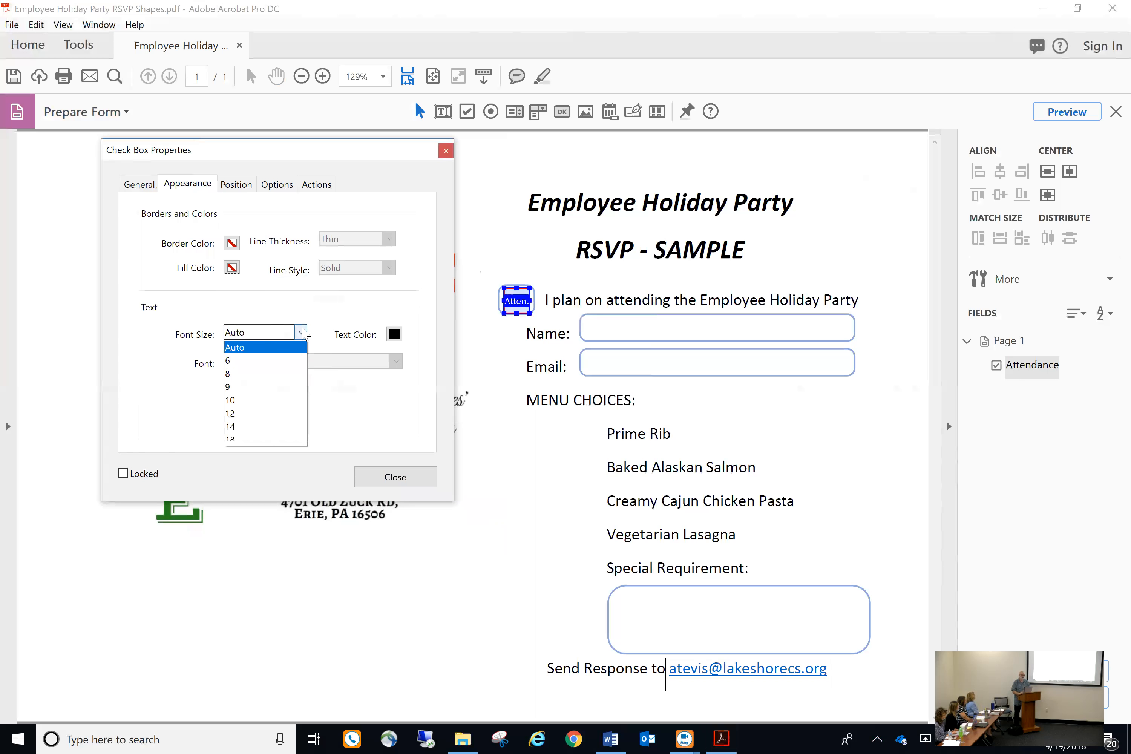
click(252, 439)
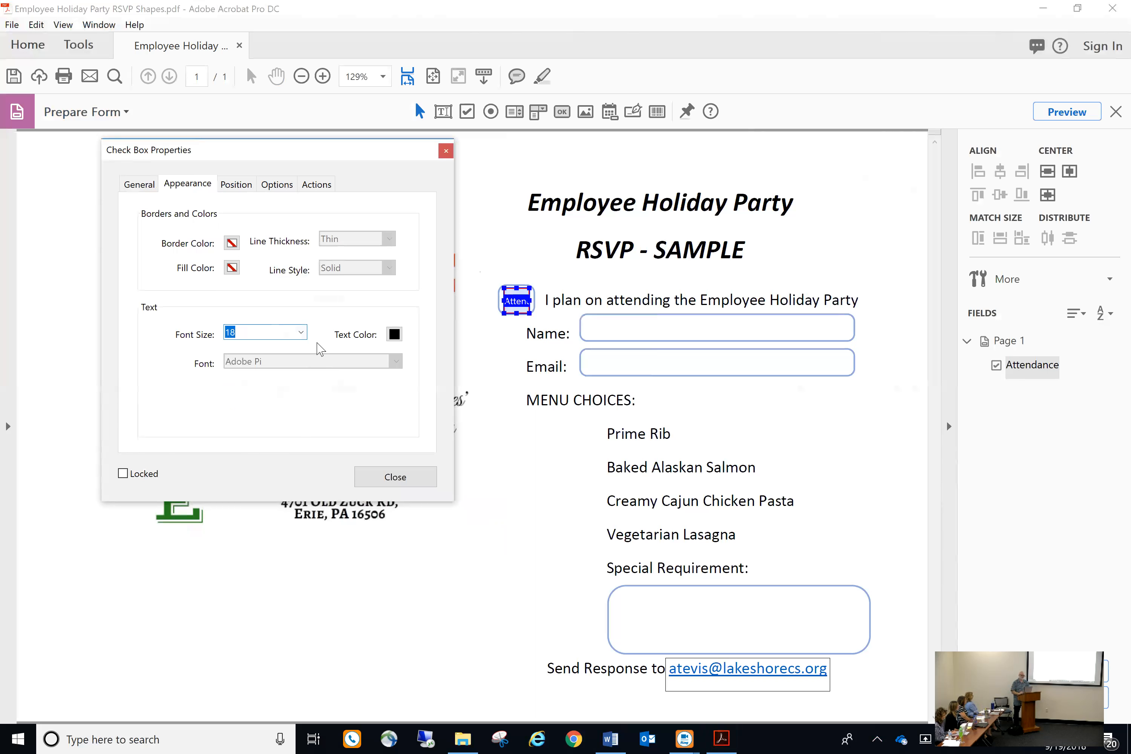
click(242, 185)
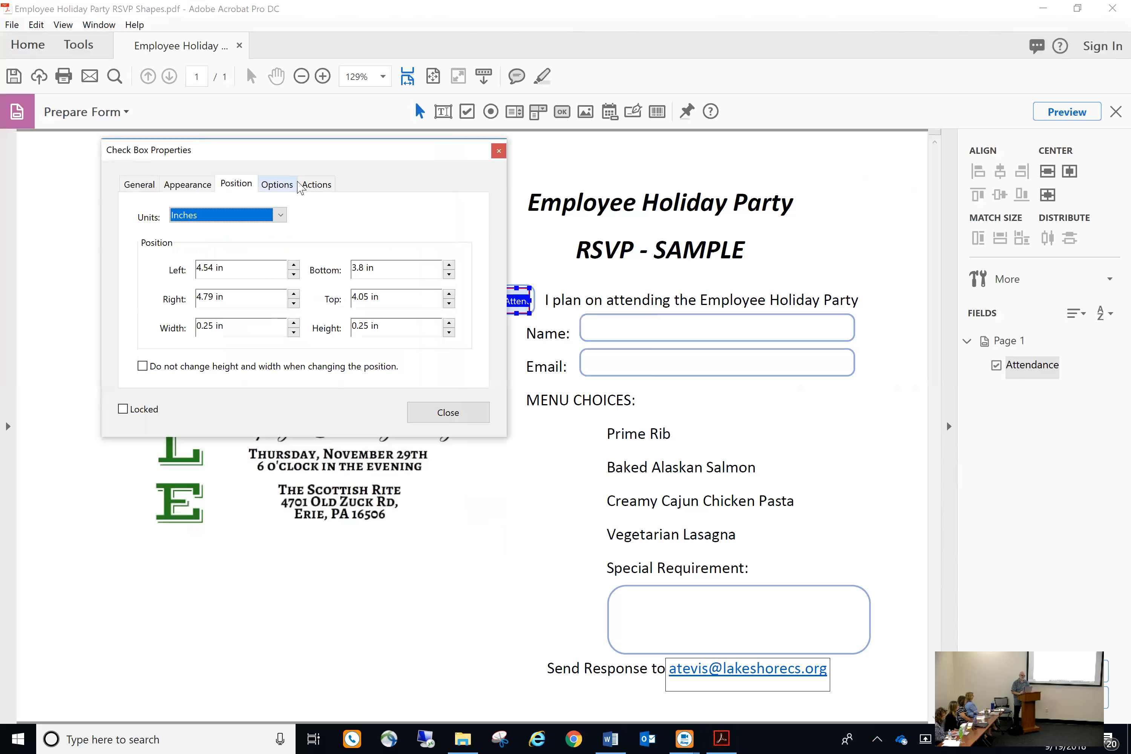
Keep the Check style for the Attendance box, review its Actions, and close the properties
click(284, 187)
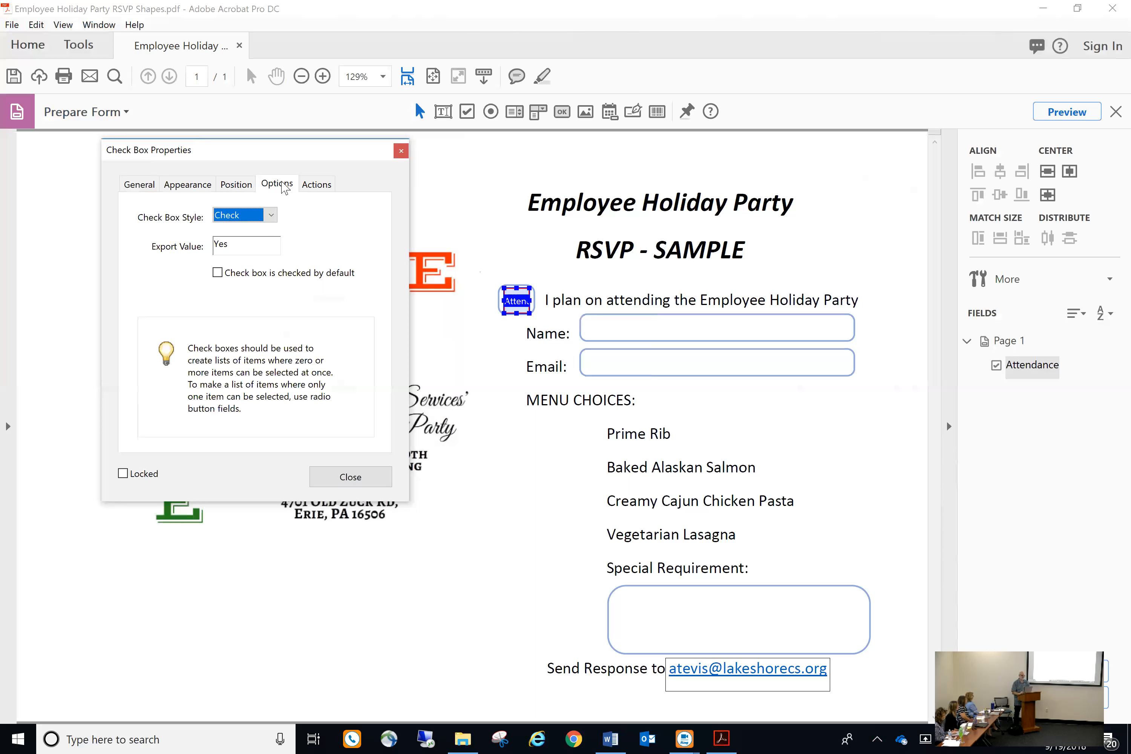
click(271, 217)
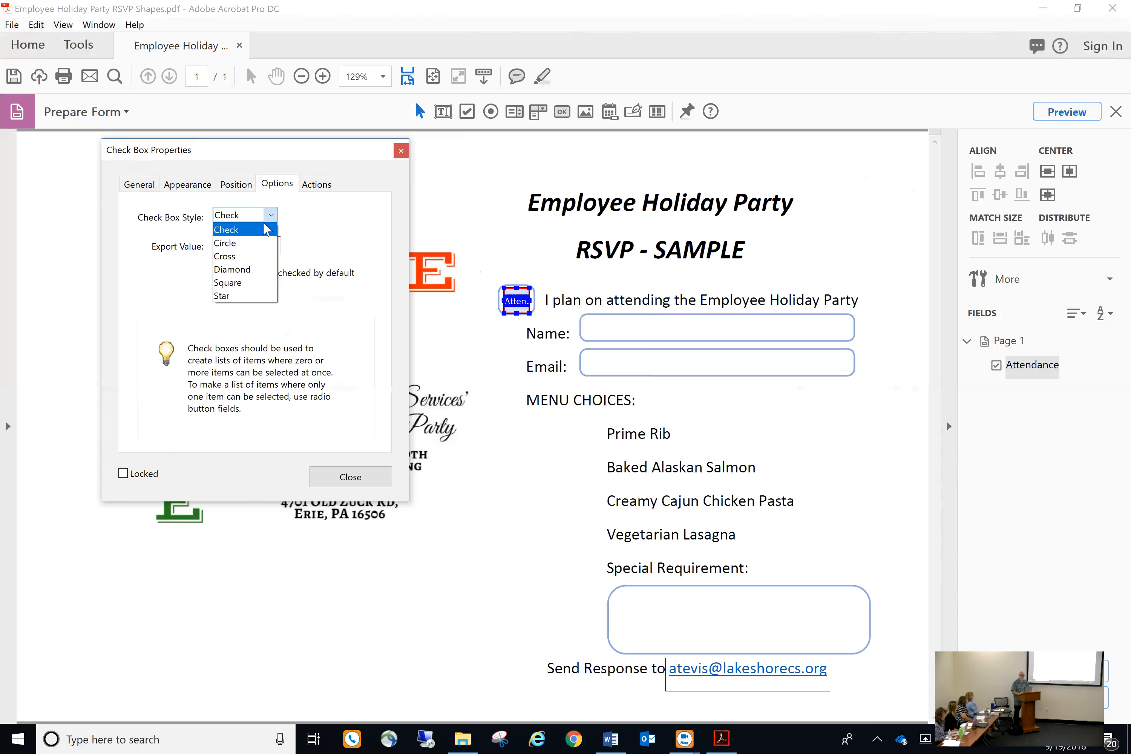
click(264, 230)
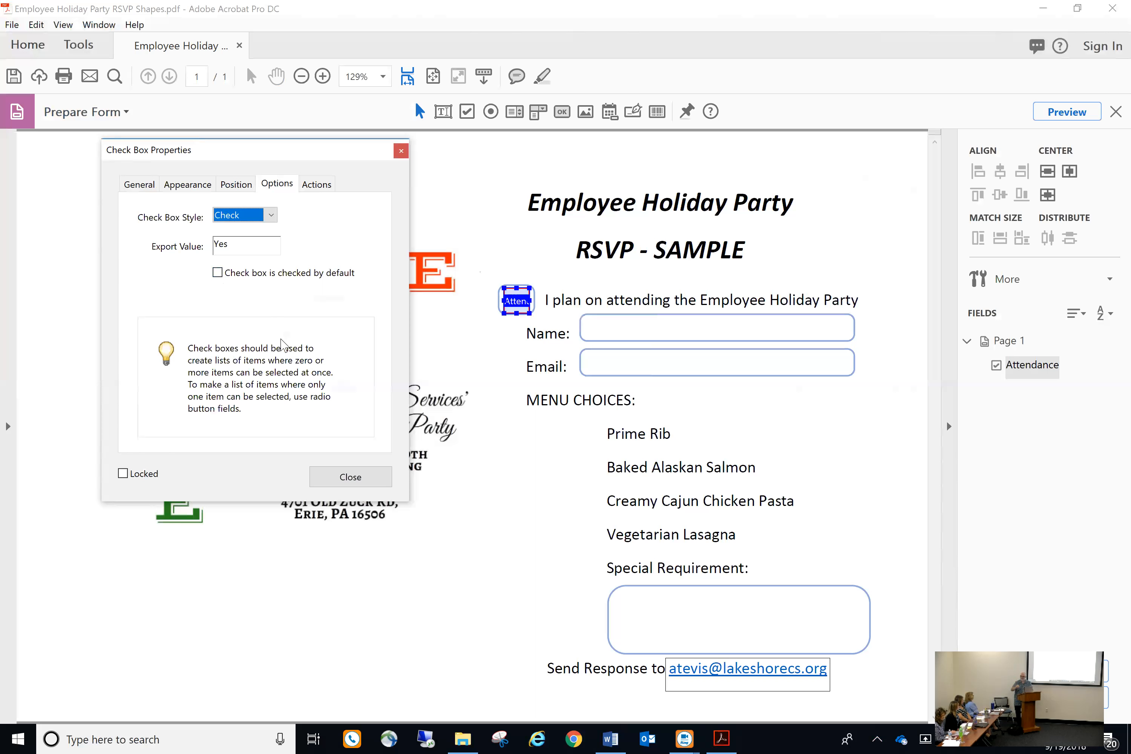
click(321, 186)
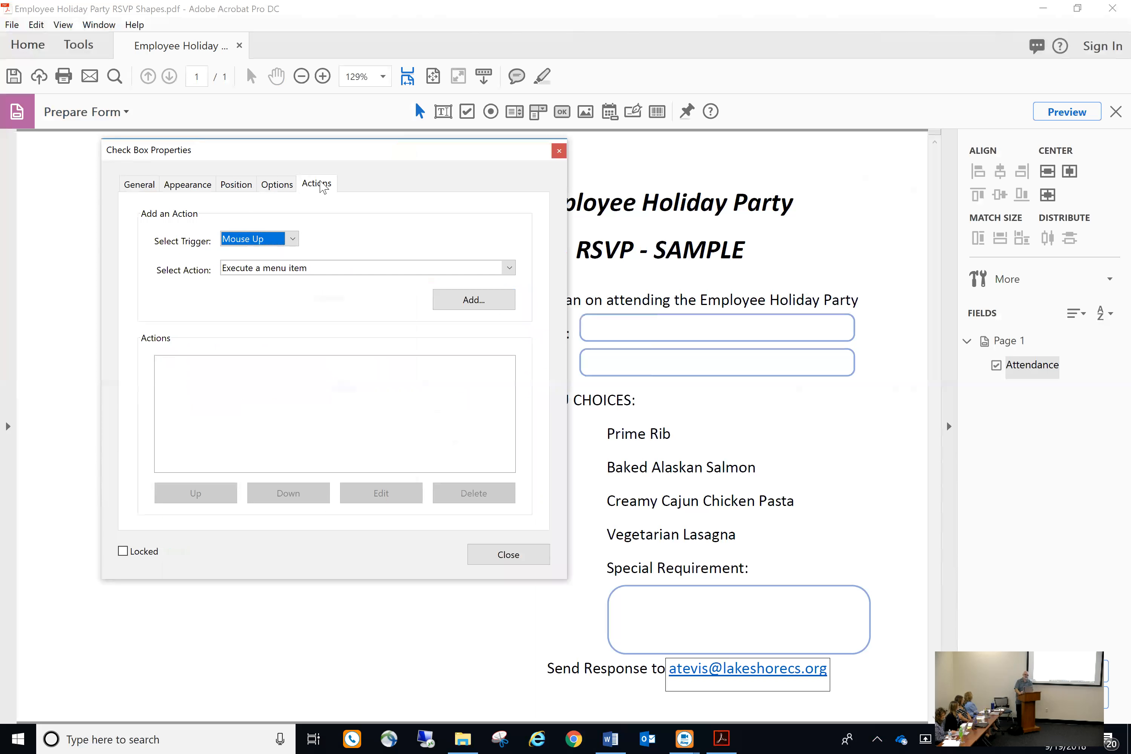
click(506, 556)
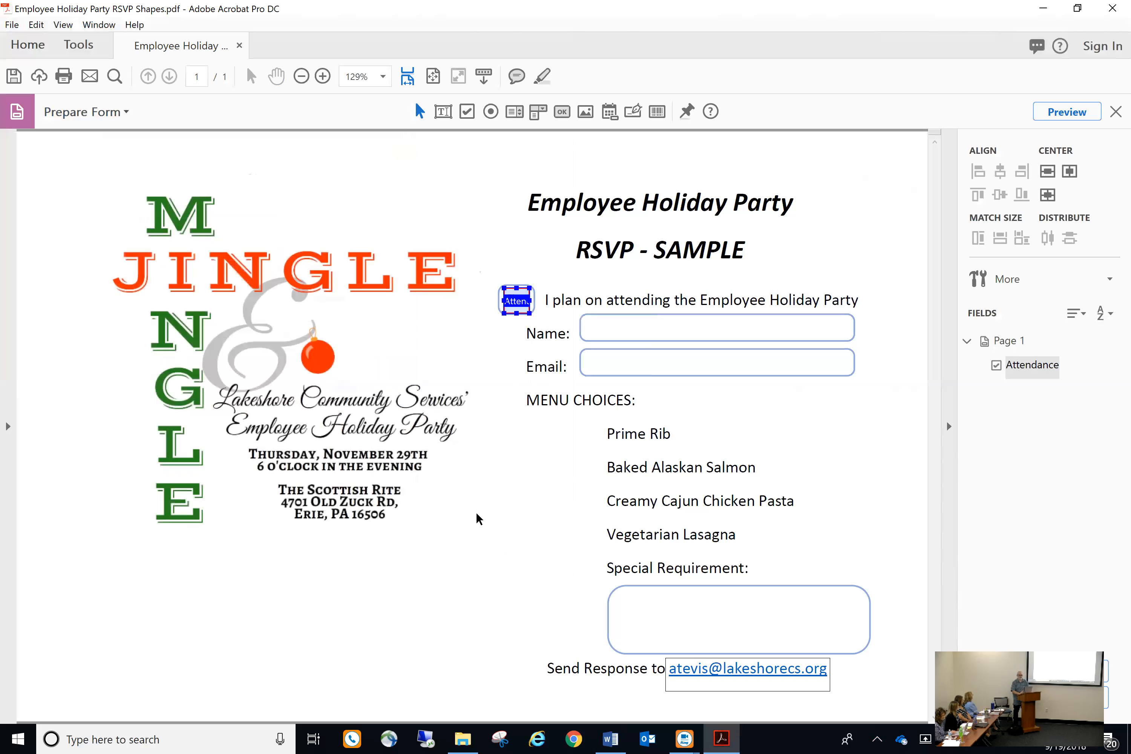
Preview the form, exit form editing, and tick and untick the attendance checkbox
click(475, 384)
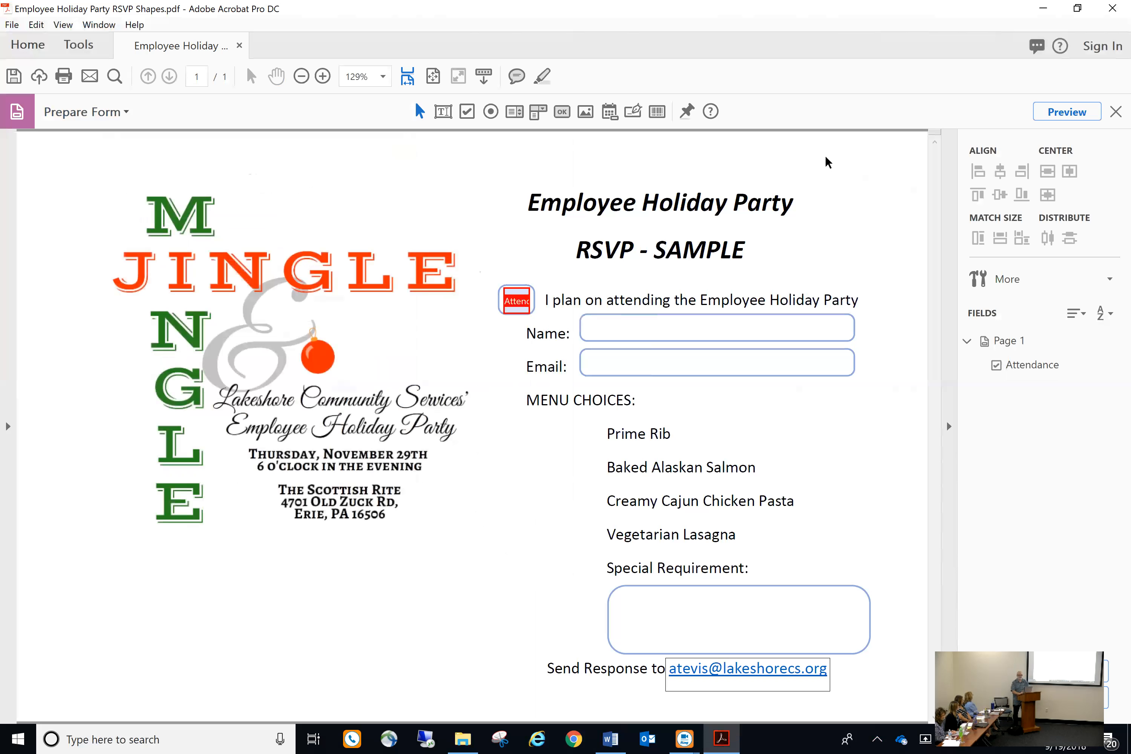
click(1055, 106)
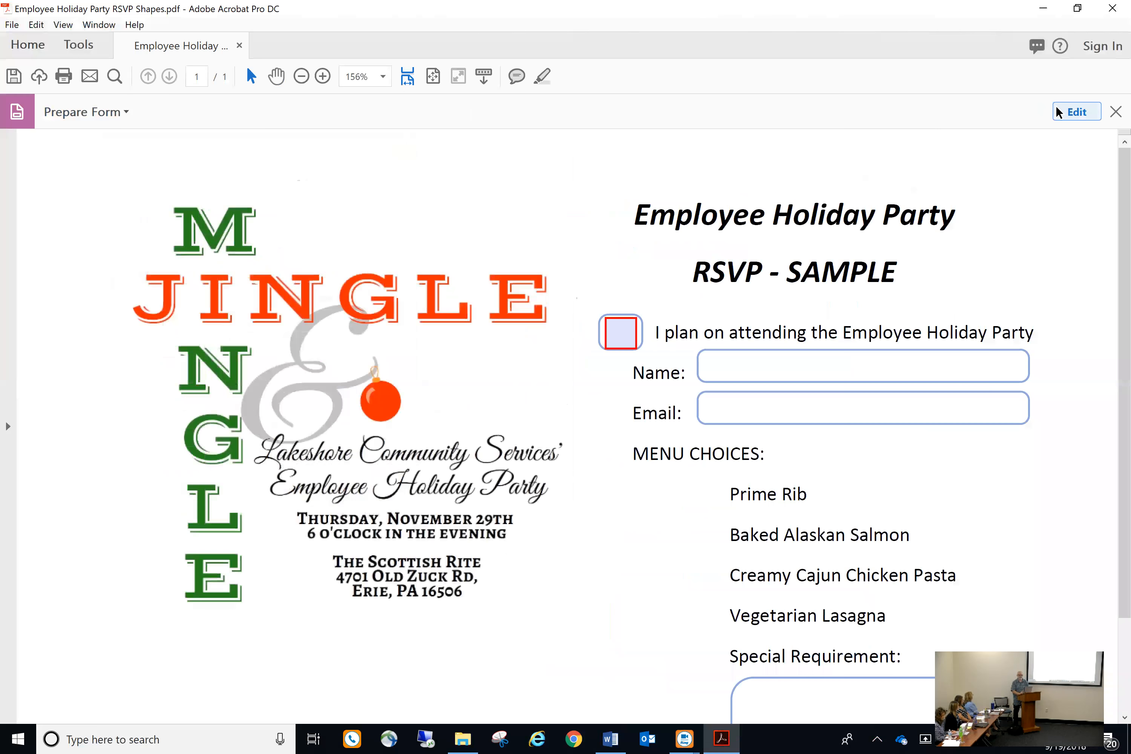
click(621, 343)
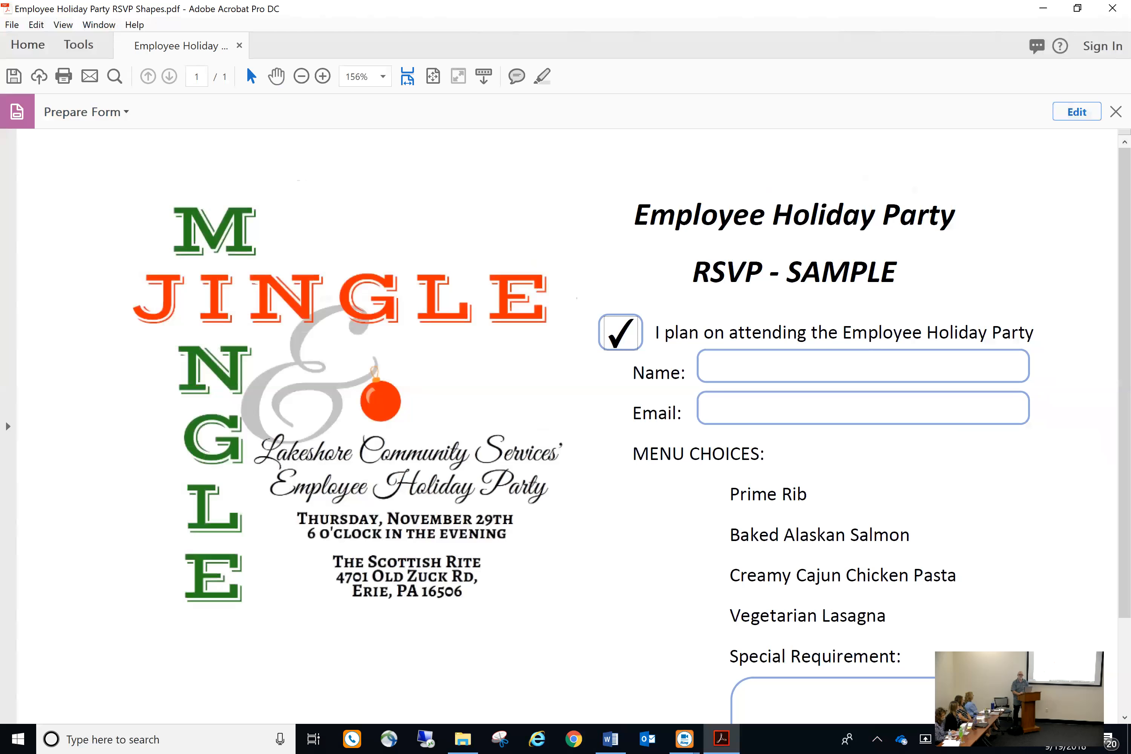
click(1115, 111)
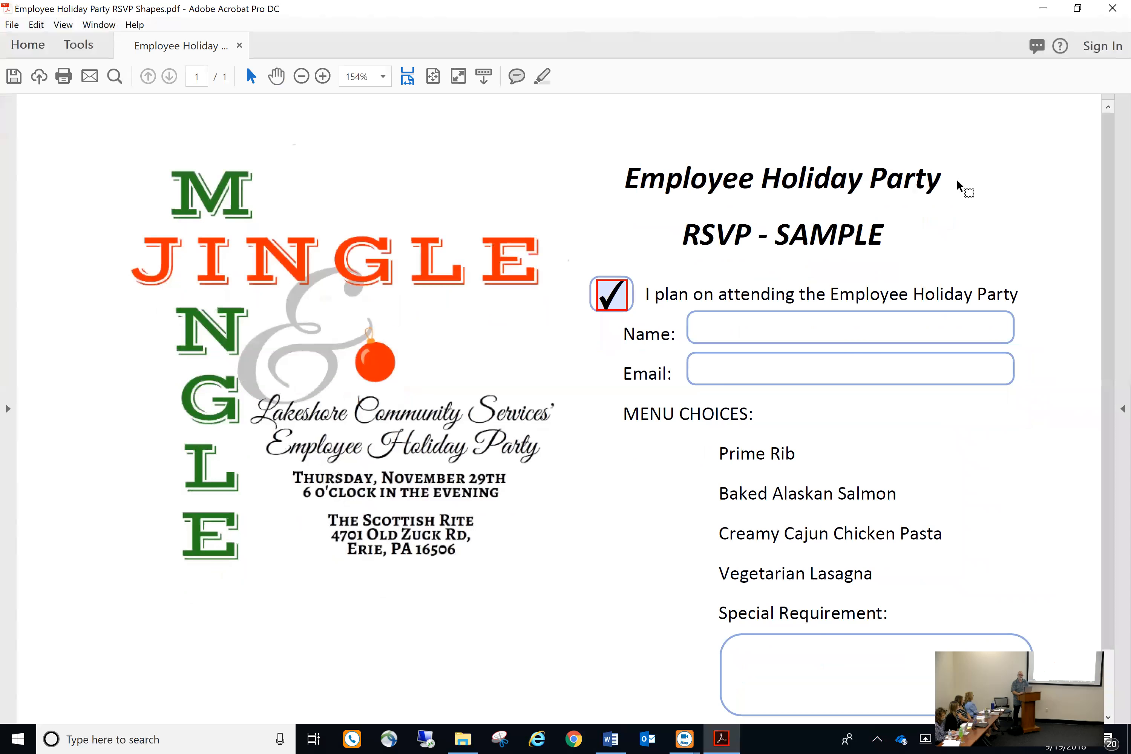
click(612, 304)
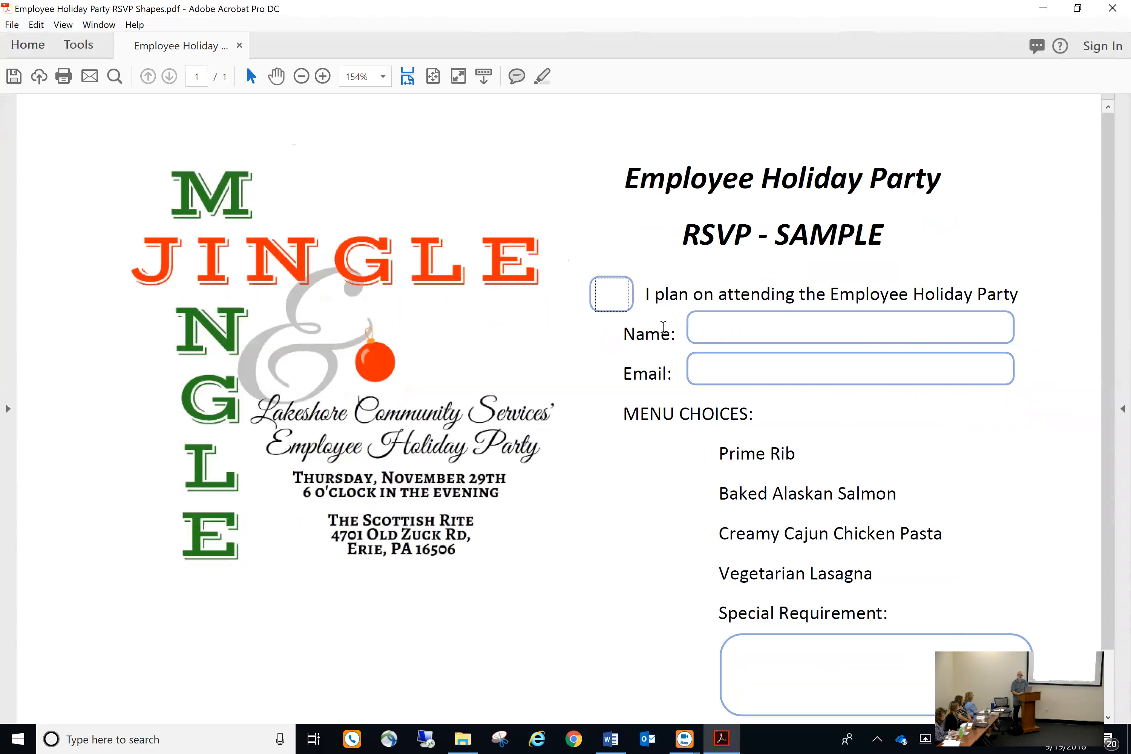
click(611, 303)
click(615, 308)
Return to Prepare Form editing via the Tools tab
click(68, 44)
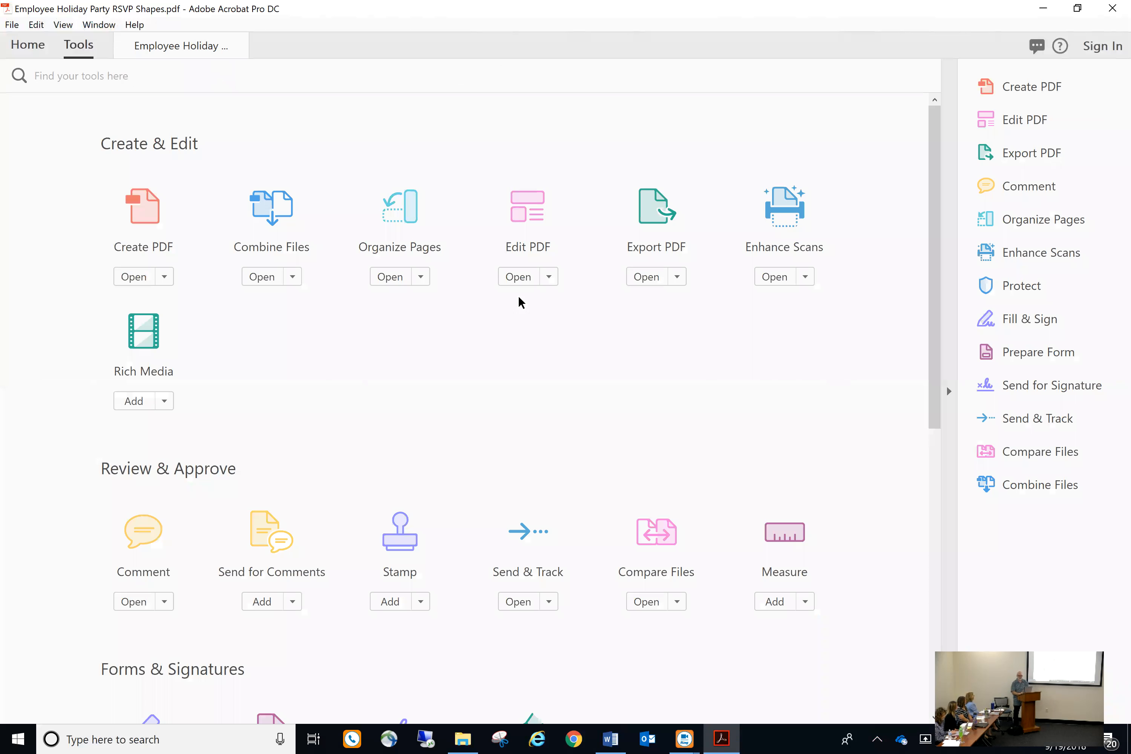
click(997, 349)
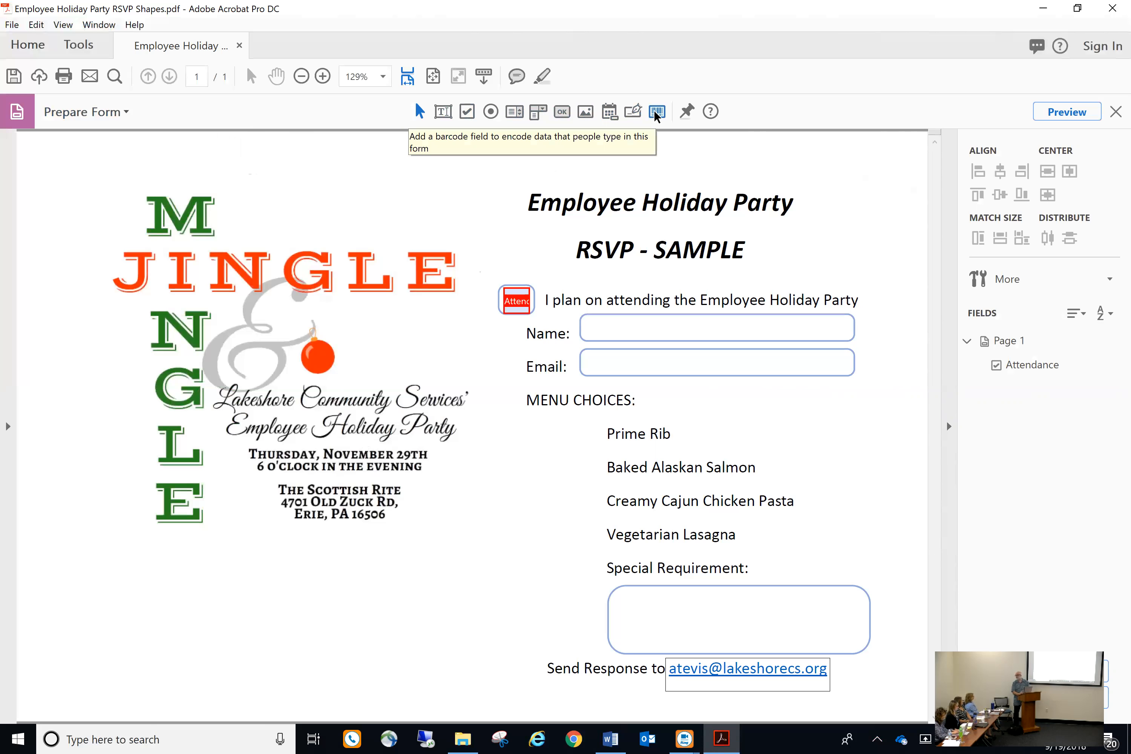
Add a required text field named 'Nane' over the Name box and open its properties
click(442, 112)
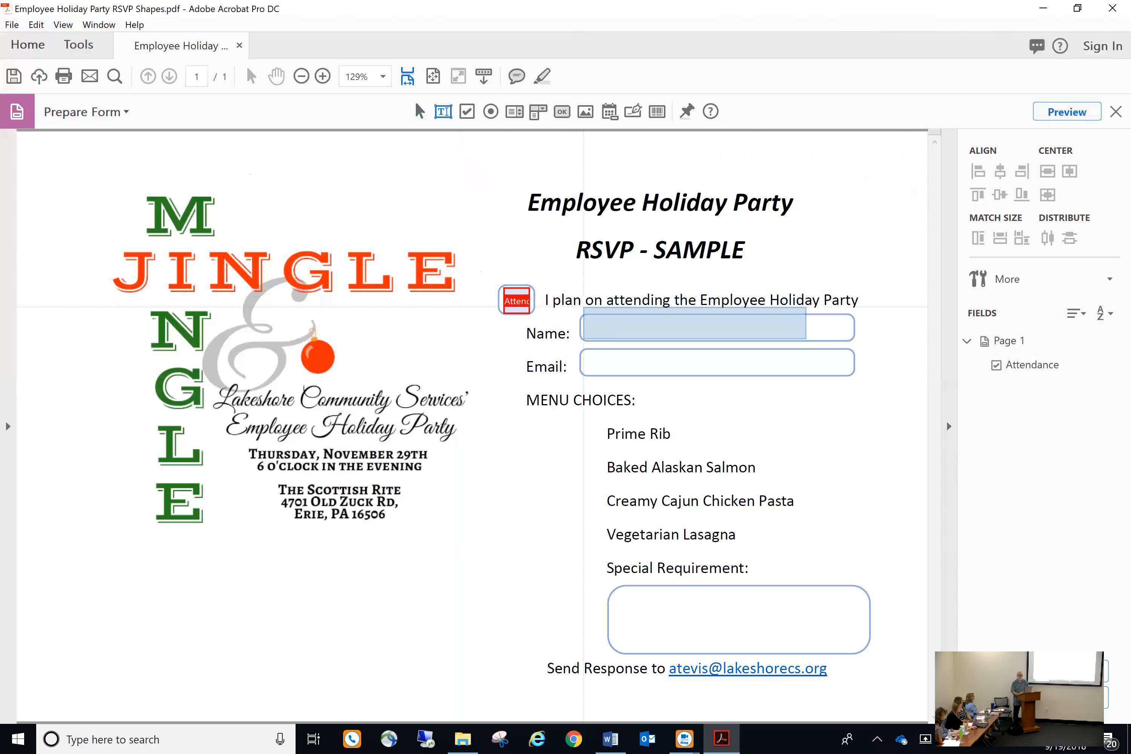
click(584, 308)
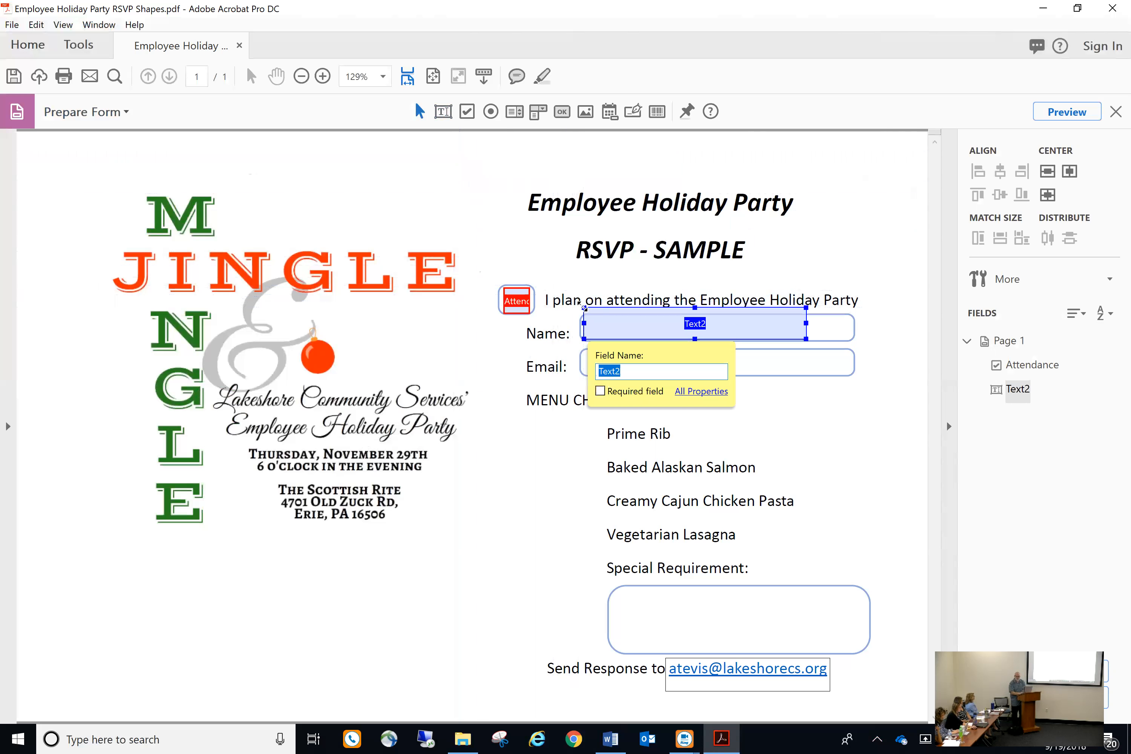
text(Nane)
click(600, 391)
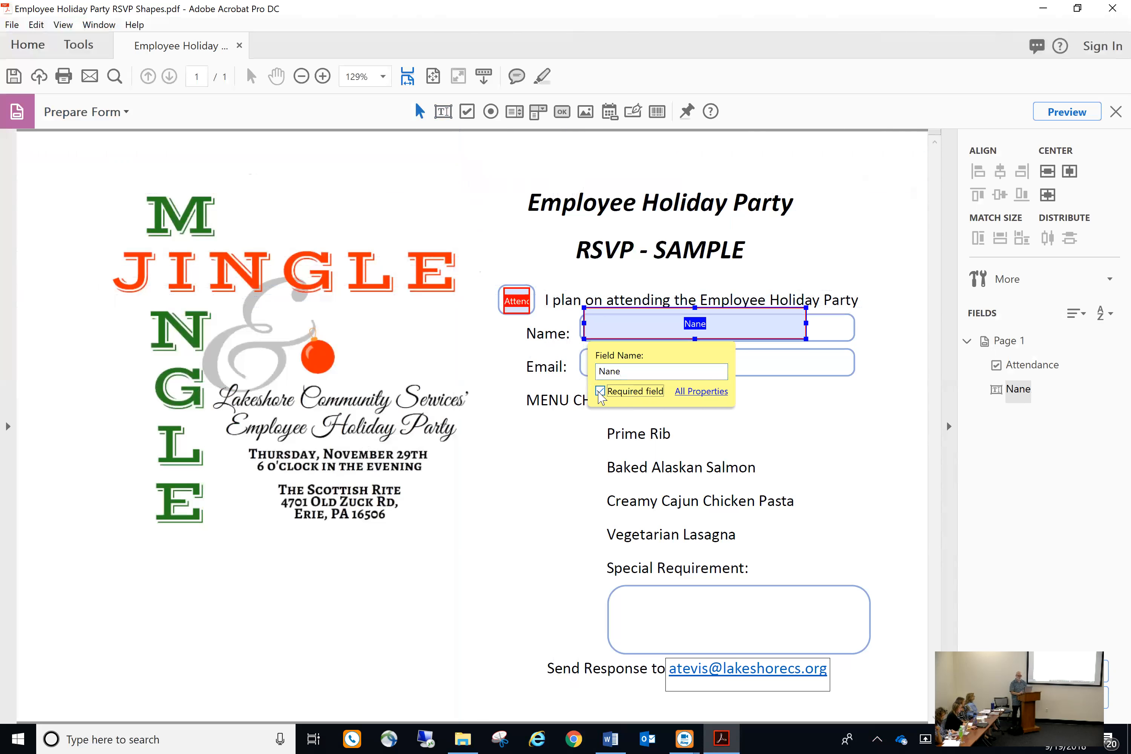
click(699, 392)
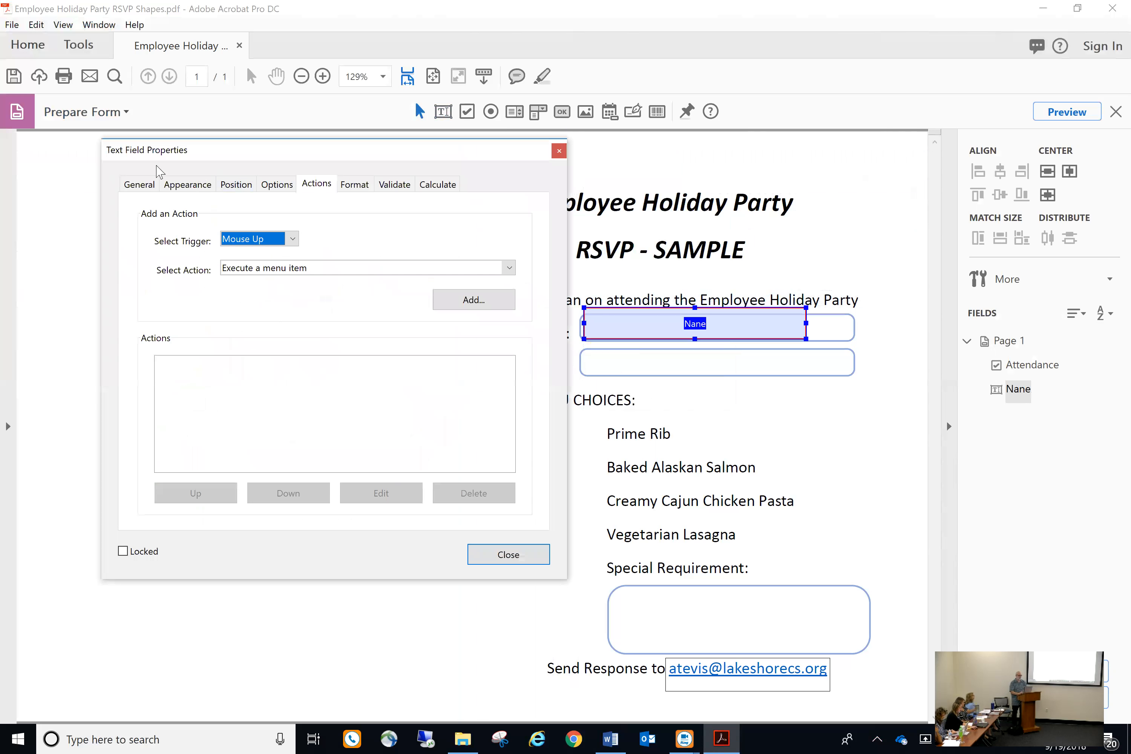
On the General tab, enter the Nane field's tooltip 'Enter your first and last name'
click(141, 184)
click(261, 246)
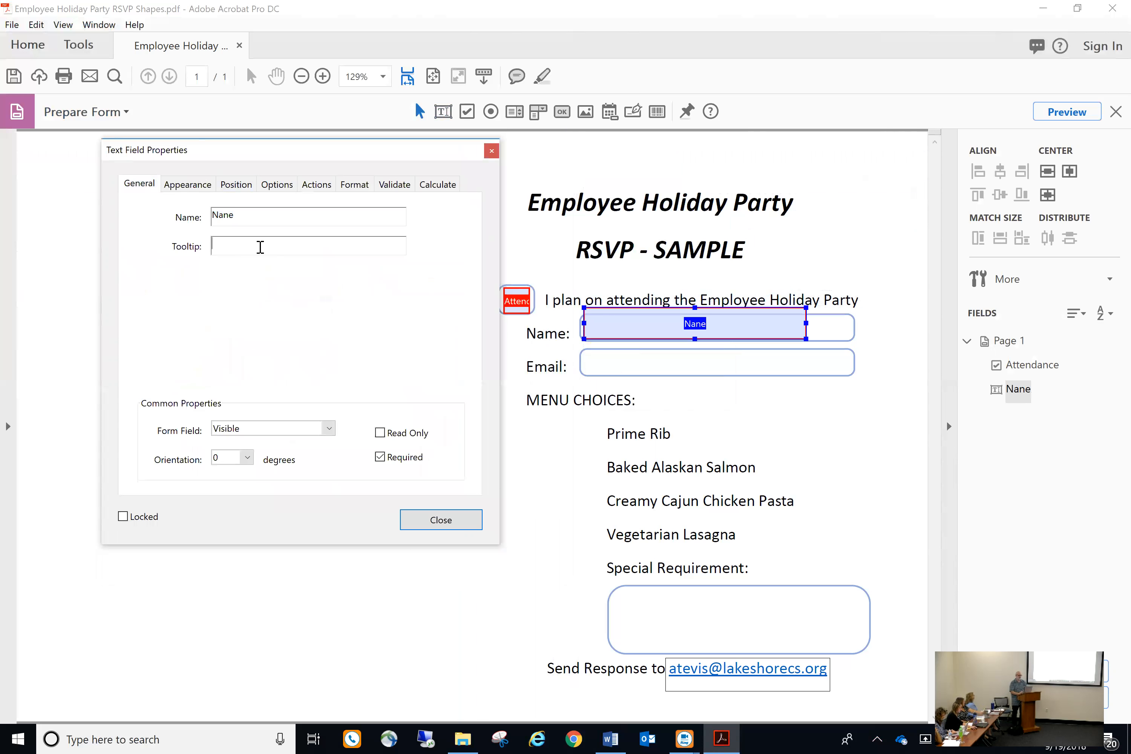
text(Enter your name)
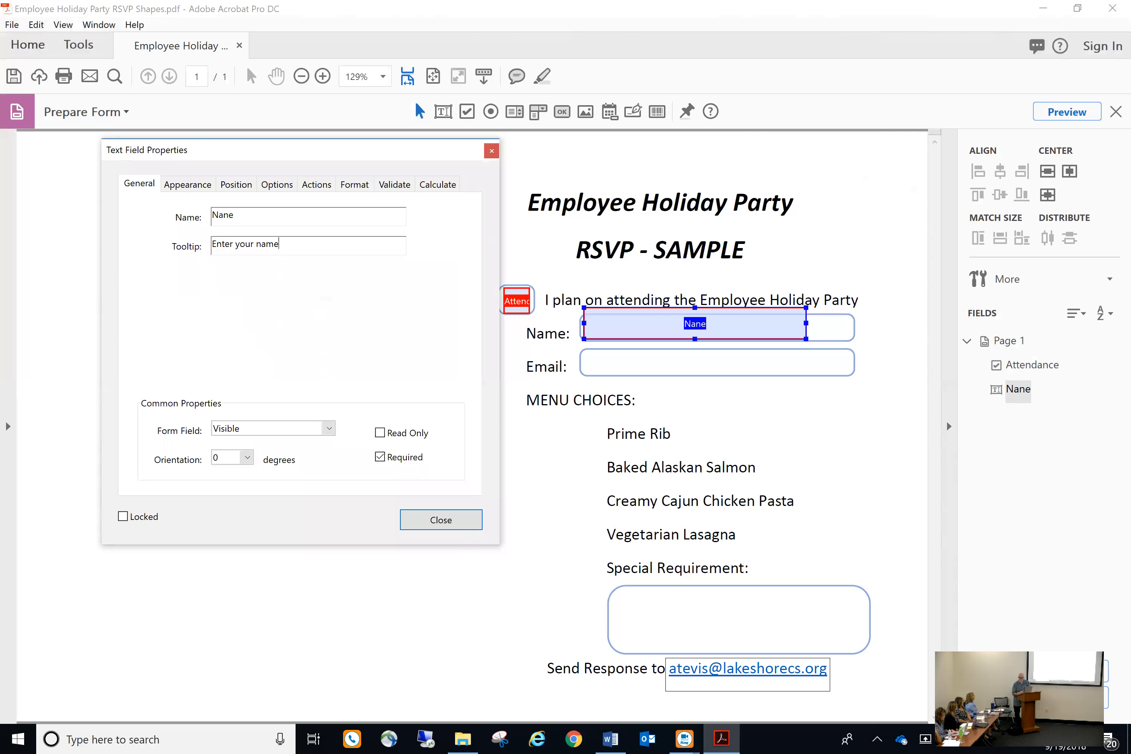
key(BackSpace)
key(BackSpace)
key(BackSpace)
key(BackSpace)
text(Last)
text( then first)
text( name)
key(BackSpace)
key(BackSpace)
key(BackSpace)
key(BackSpace)
key(BackSpace)
key(BackSpace)
key(BackSpace)
key(BackSpace)
key(BackSpace)
key(BackSpace)
key(BackSpace)
key(BackSpace)
key(BackSpace)
key(BackSpace)
key(BackSpace)
key(BackSpace)
key(BackSpace)
key(BackSpace)
key(BackSpace)
key(BackSpace)
text(first and last name)
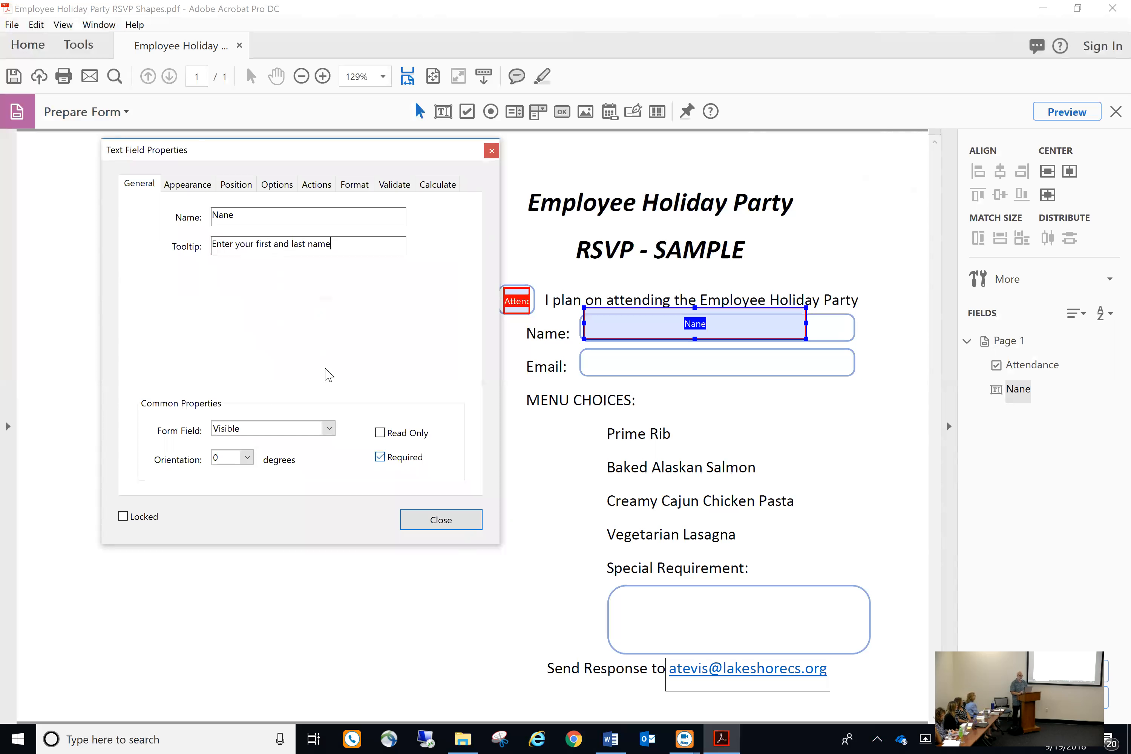
Change the Nane field's font size to Auto on the Appearance tab
click(177, 185)
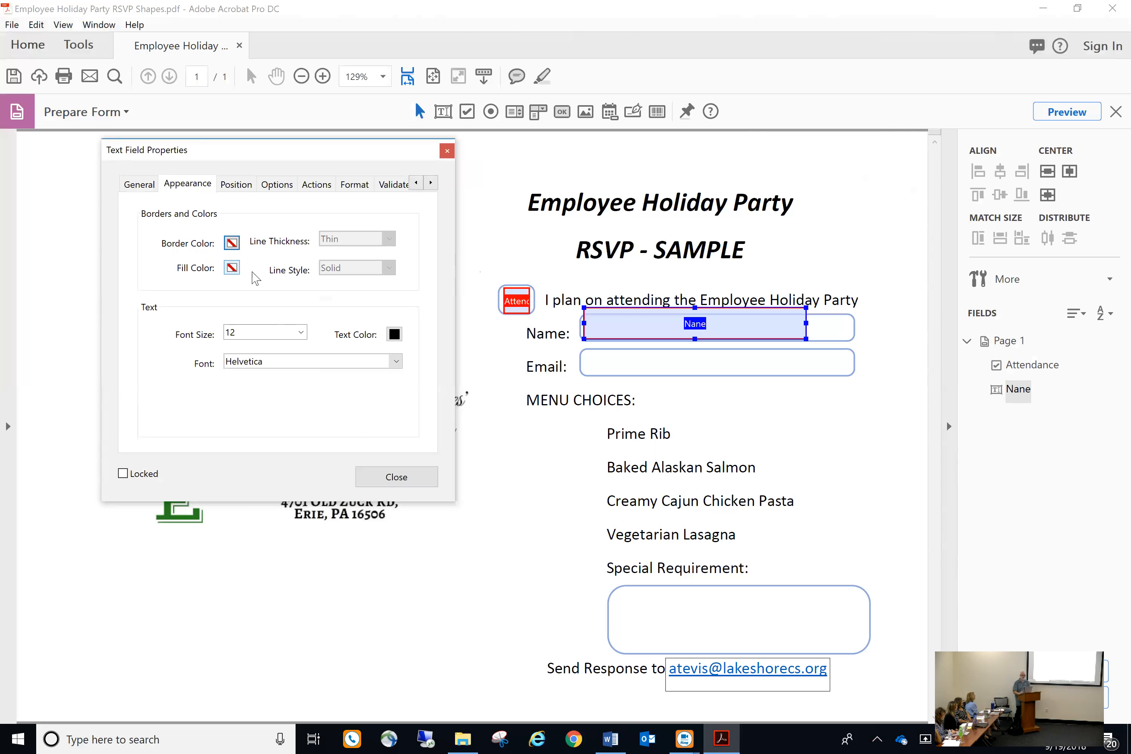
click(301, 332)
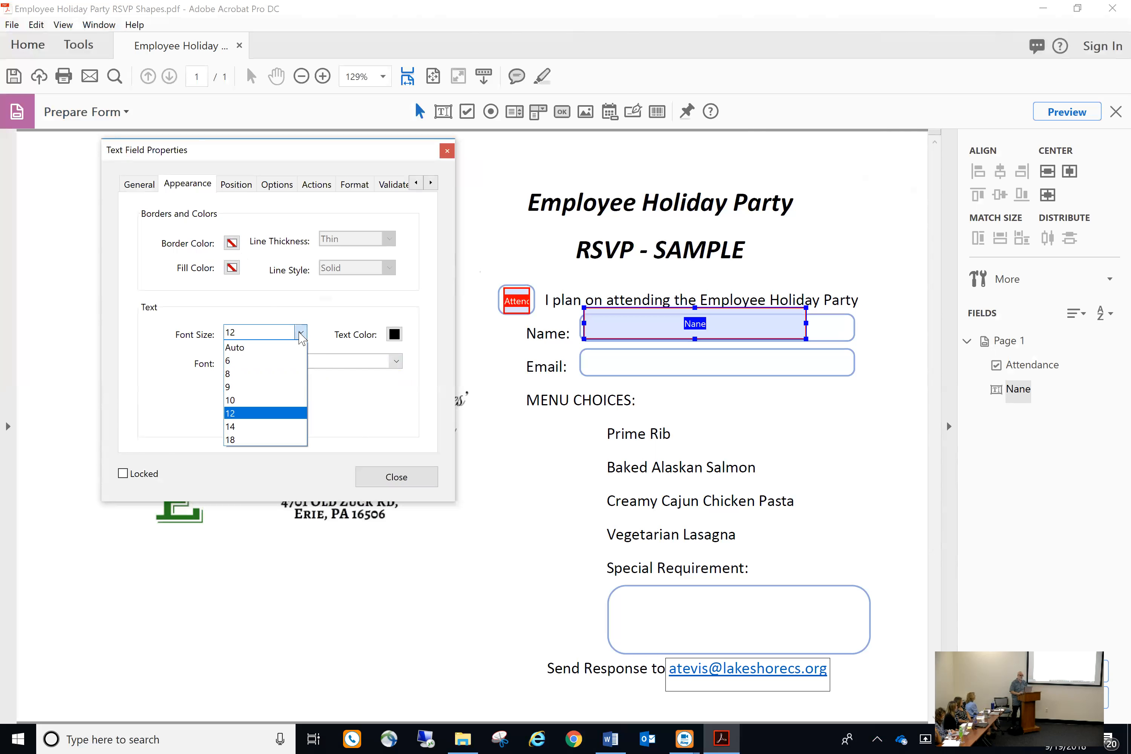
click(276, 346)
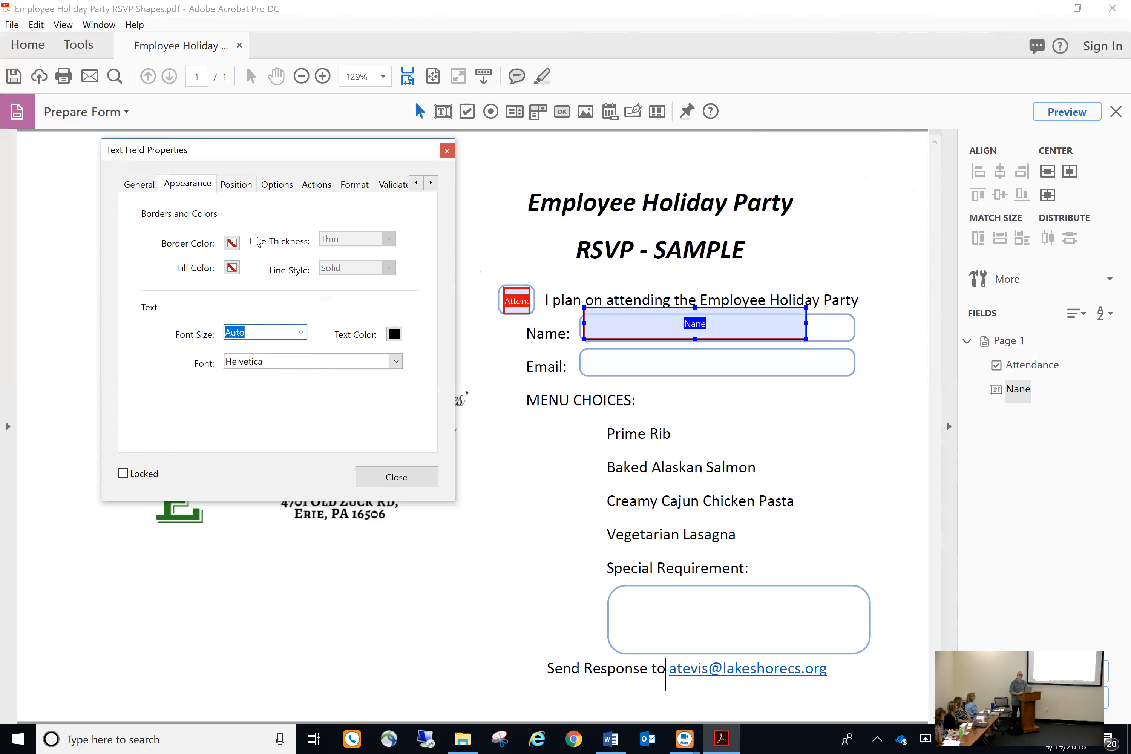
Uncheck Check spelling in the Nane field's Options, review Actions and Format, then close
click(243, 185)
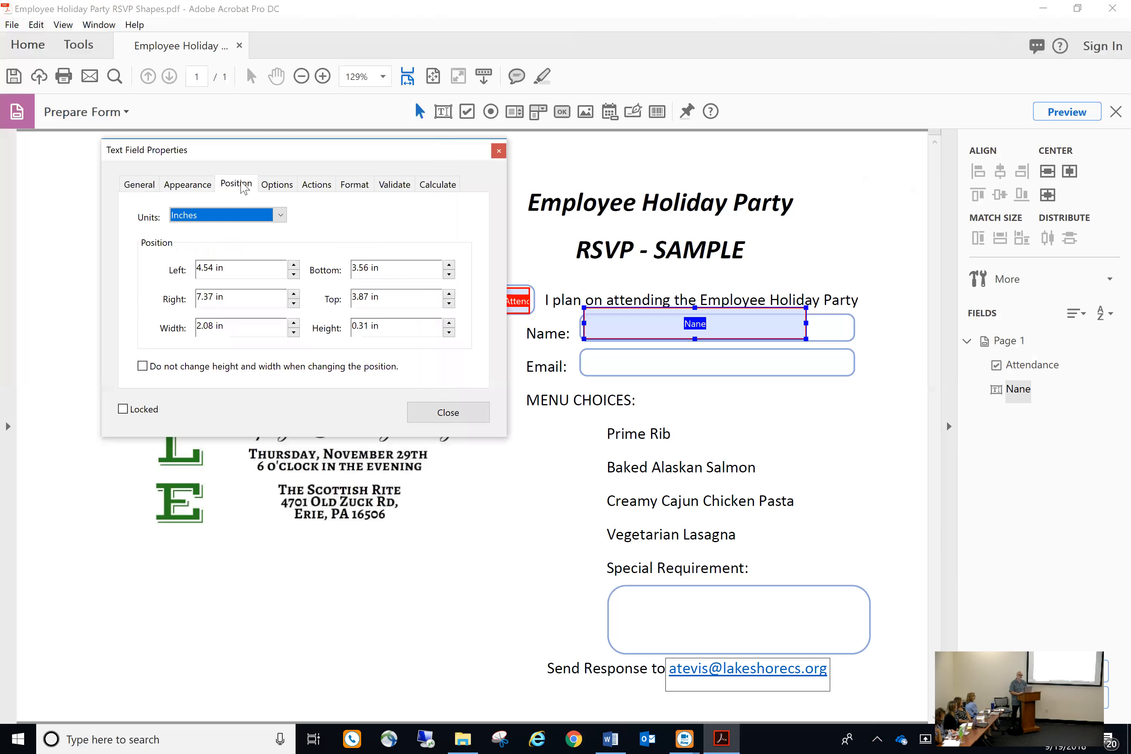
click(287, 194)
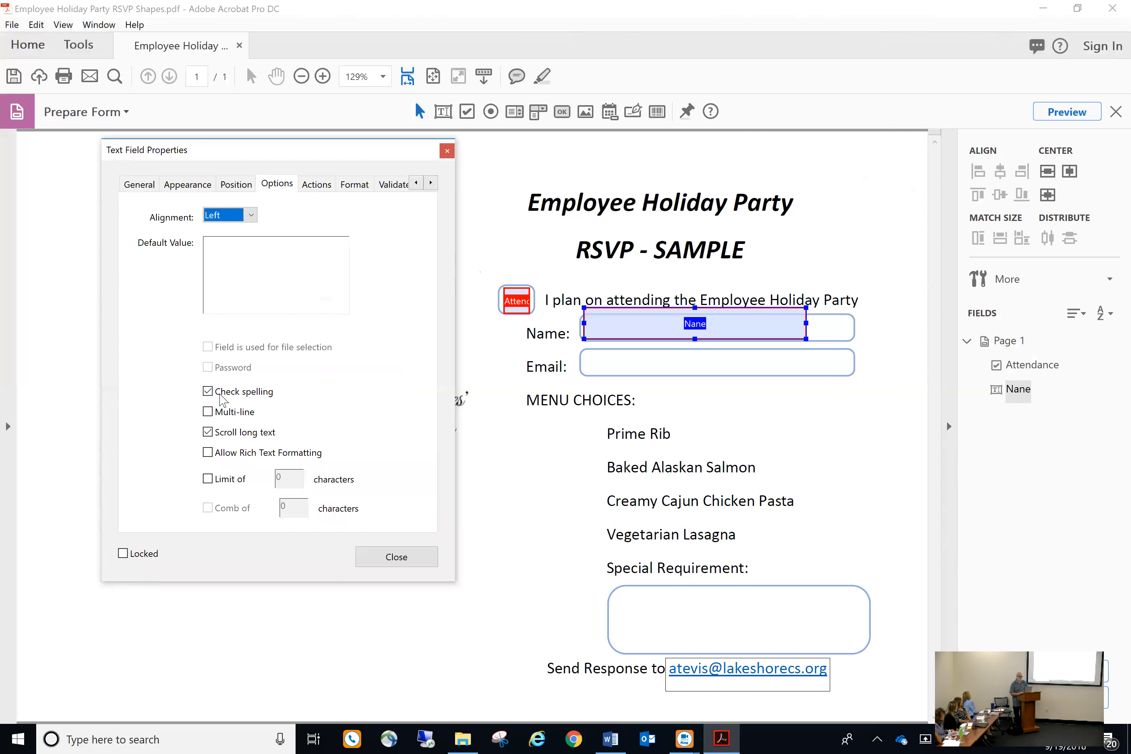
click(208, 391)
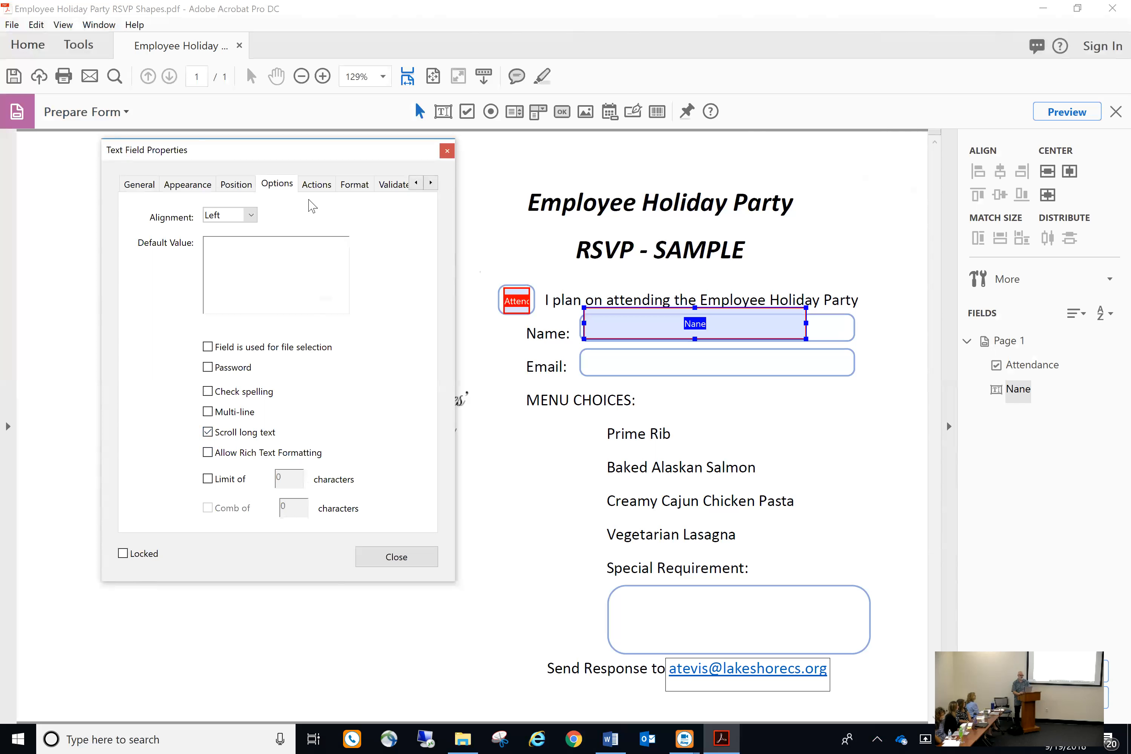
click(326, 186)
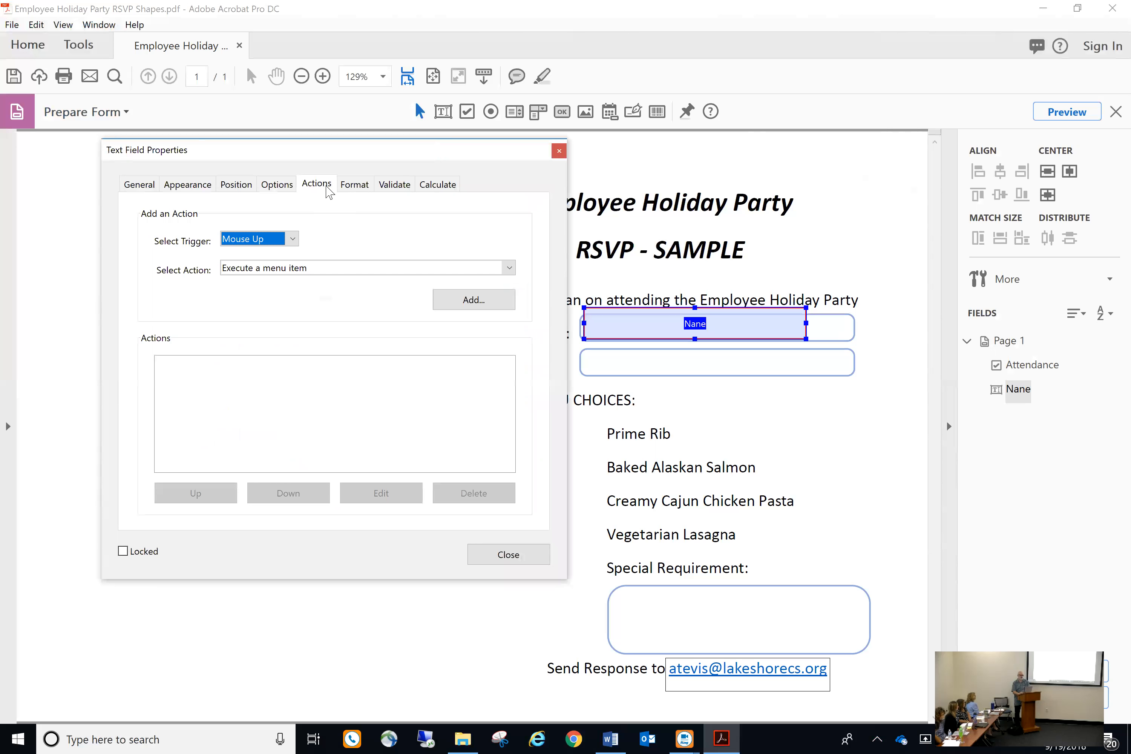
click(357, 188)
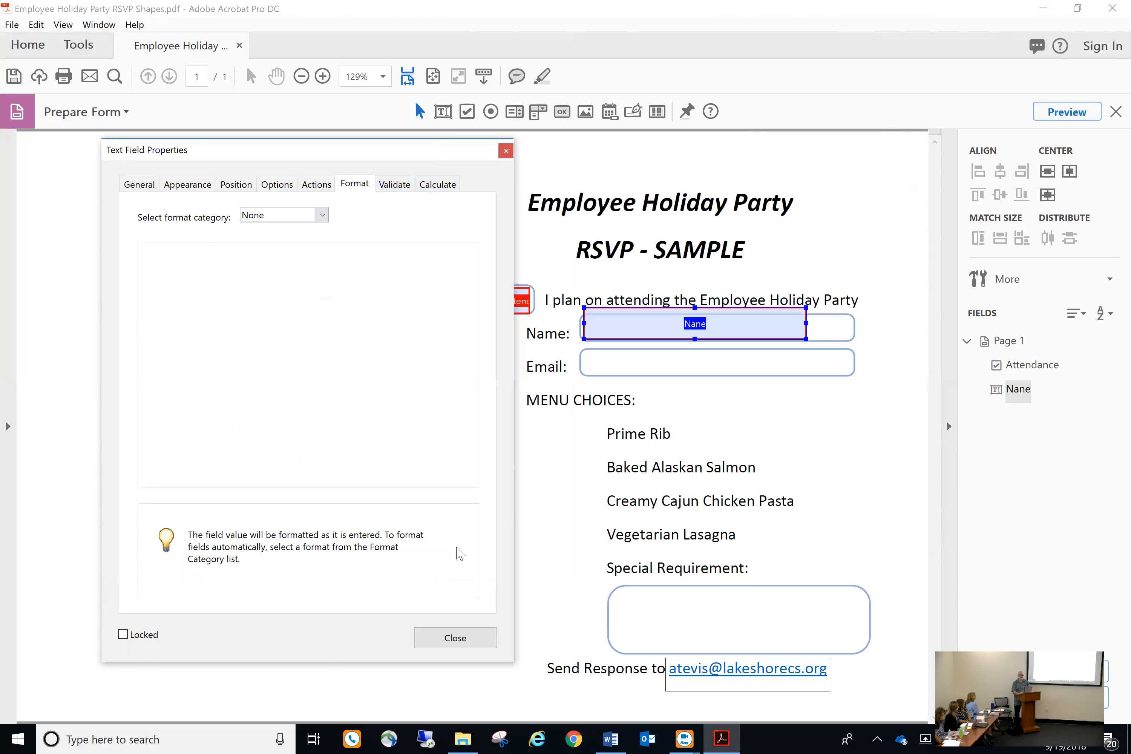
click(456, 637)
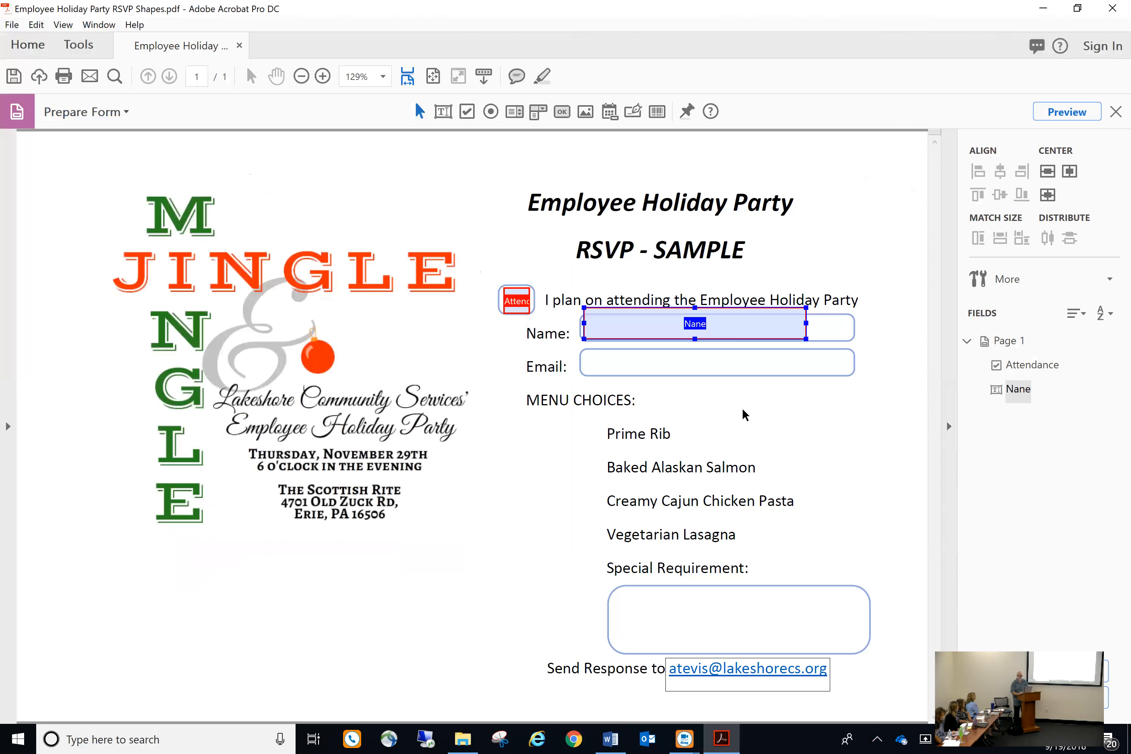
Widen the Nane field so it fills the Name box
click(809, 415)
click(788, 330)
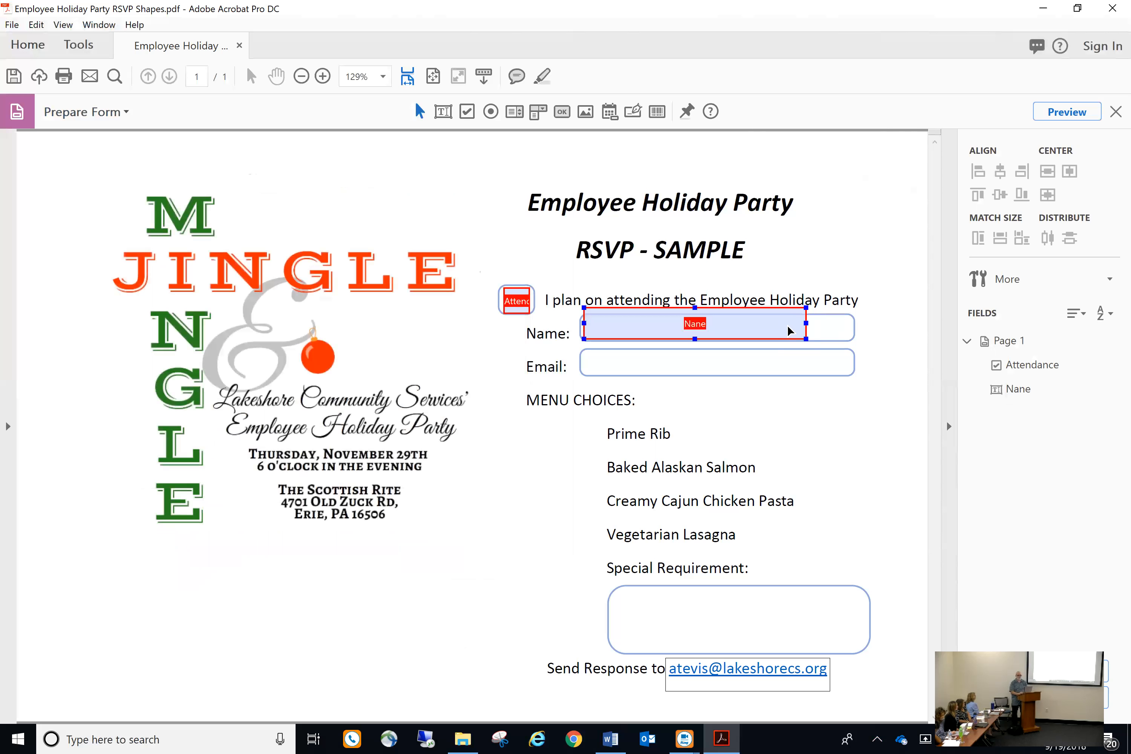
drag(803, 310, 845, 325)
click(846, 414)
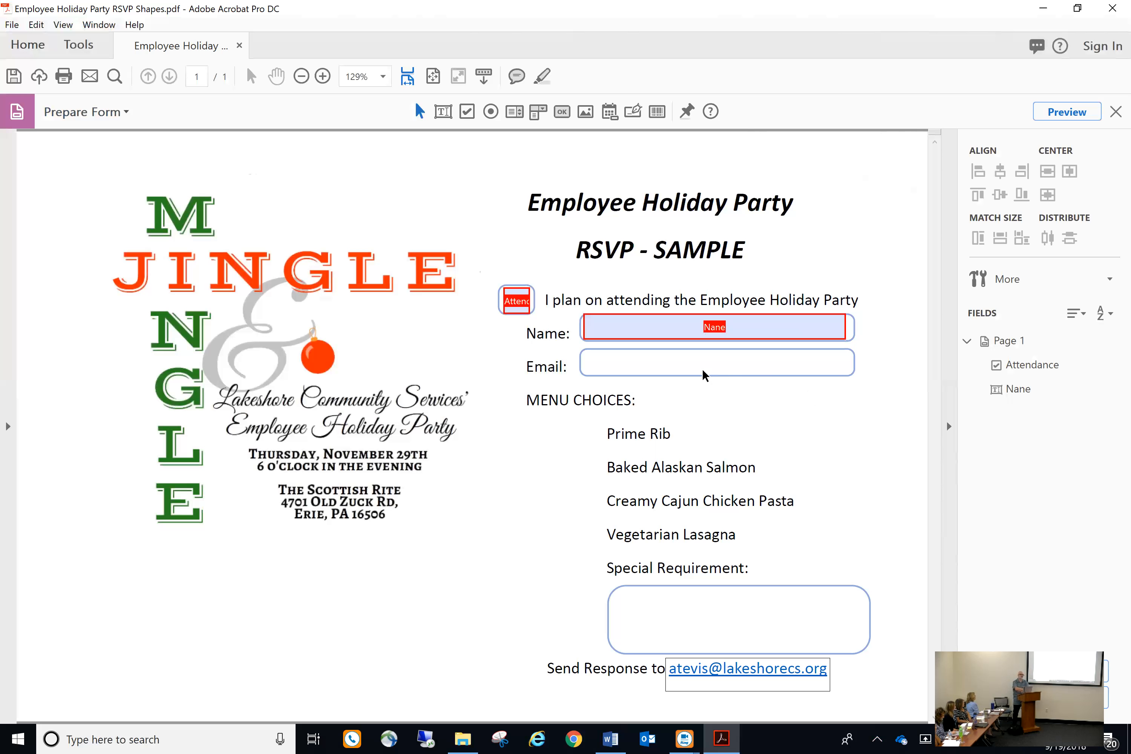
Copy the Nane field, paste it, and move the copy onto the Email box
click(667, 334)
right_click(668, 334)
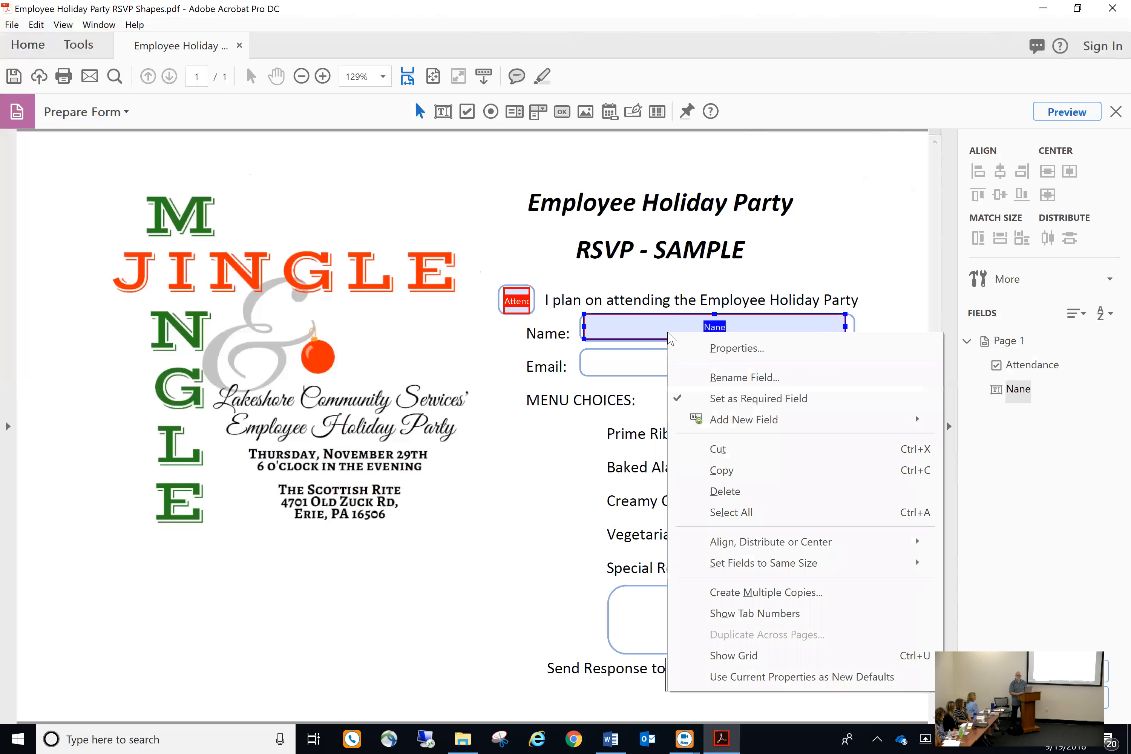
click(699, 469)
right_click(708, 391)
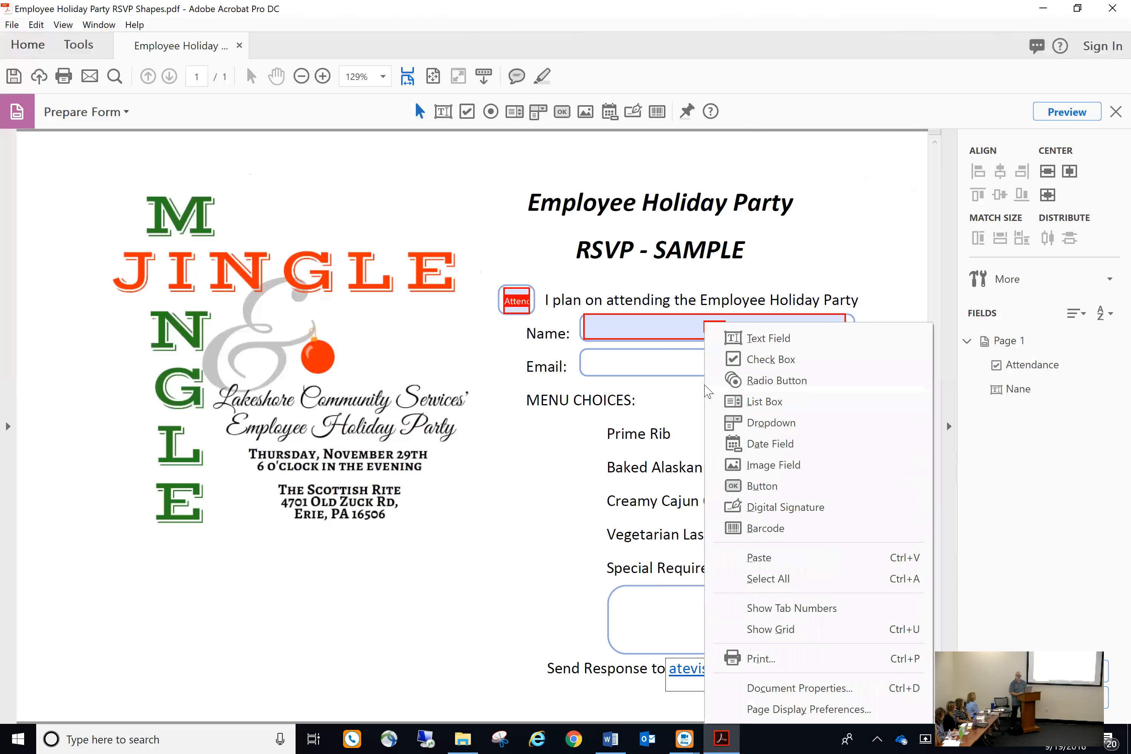
click(752, 557)
drag(506, 432, 732, 373)
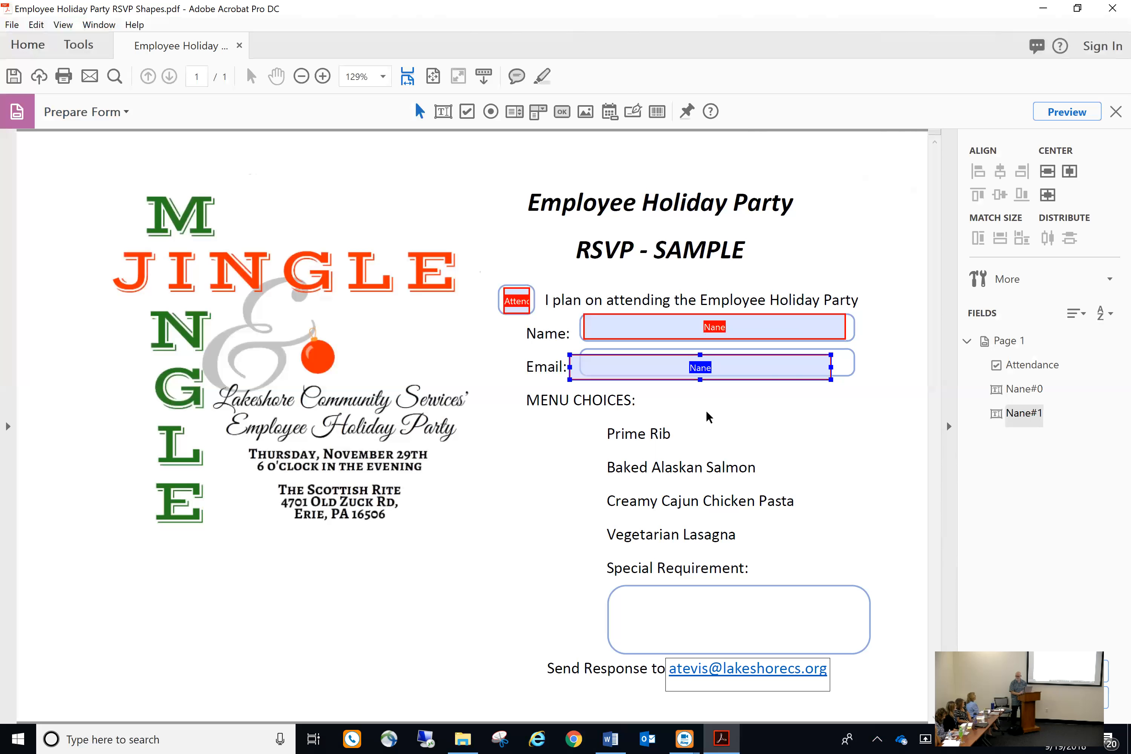
Rename the copied field to Email with the tooltip 'Enter your e-mail address'
double_click(700, 370)
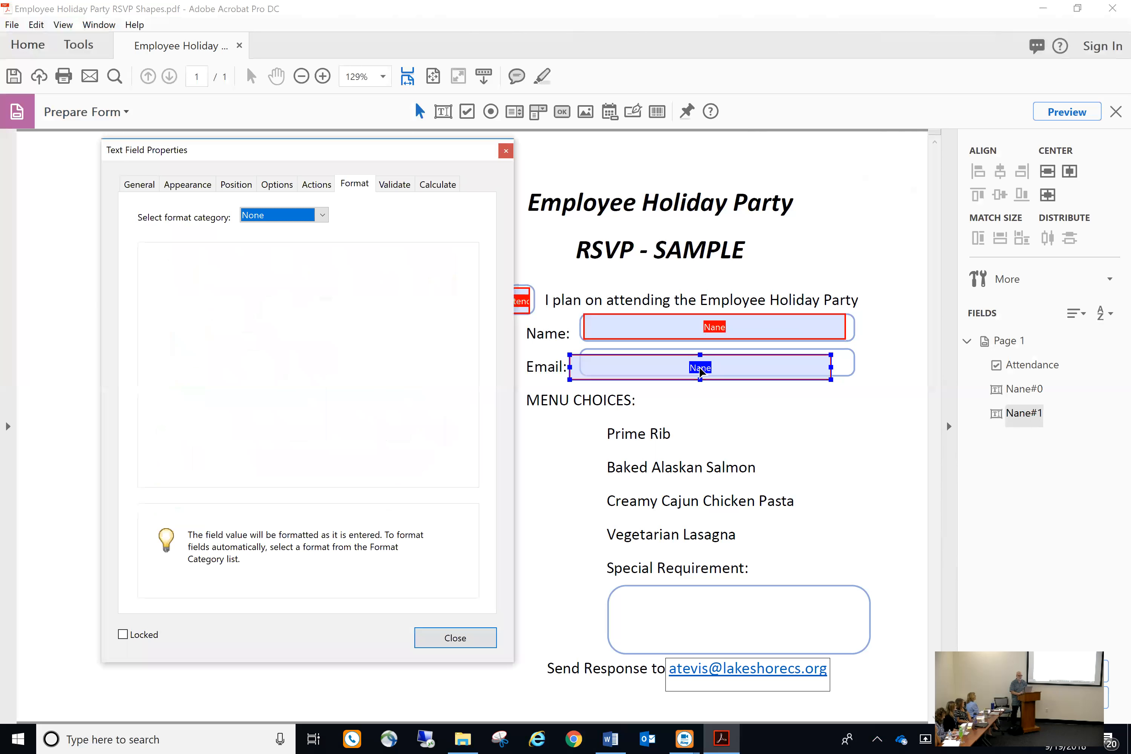
click(131, 190)
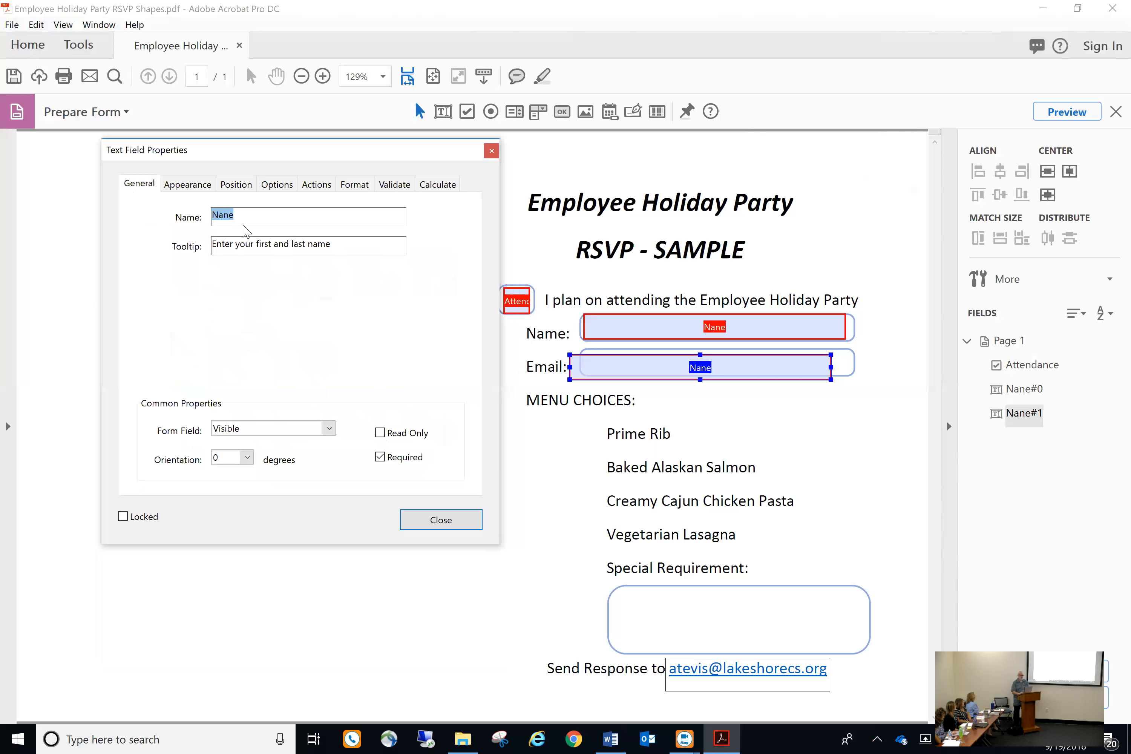
click(261, 216)
key(BackSpace)
key(BackSpace)
key(BackSpace)
key(BackSpace)
text(Email)
key(Tab)
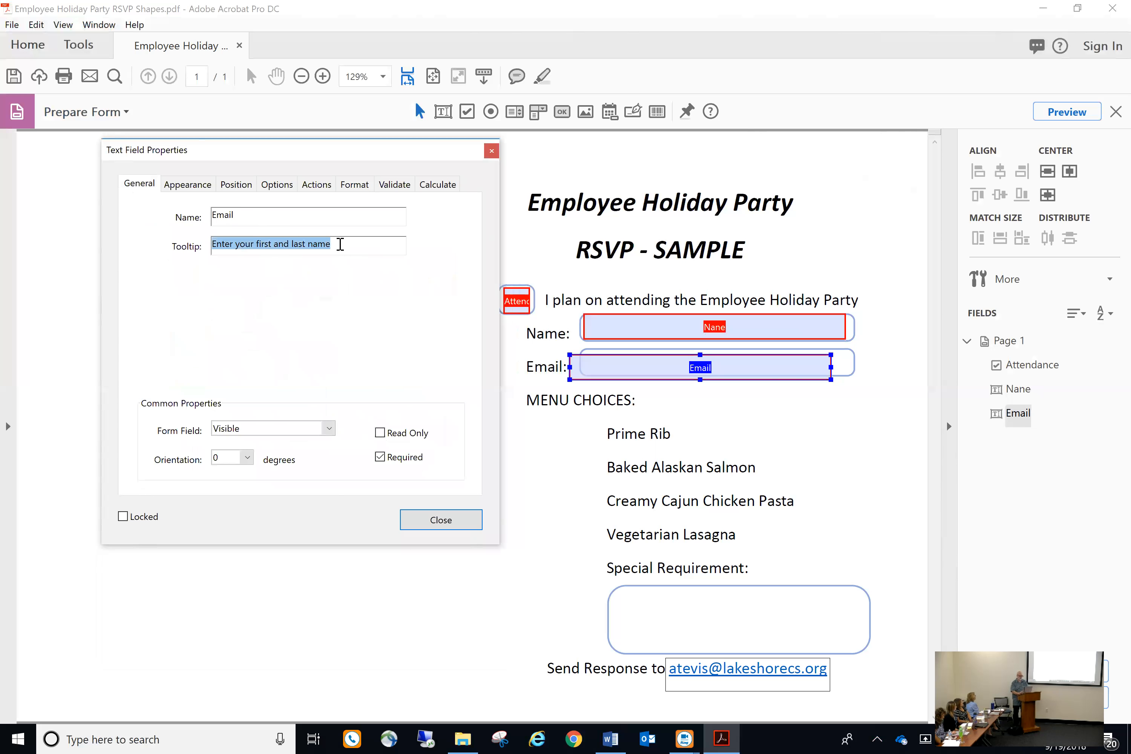
text(Enter your e-mail address)
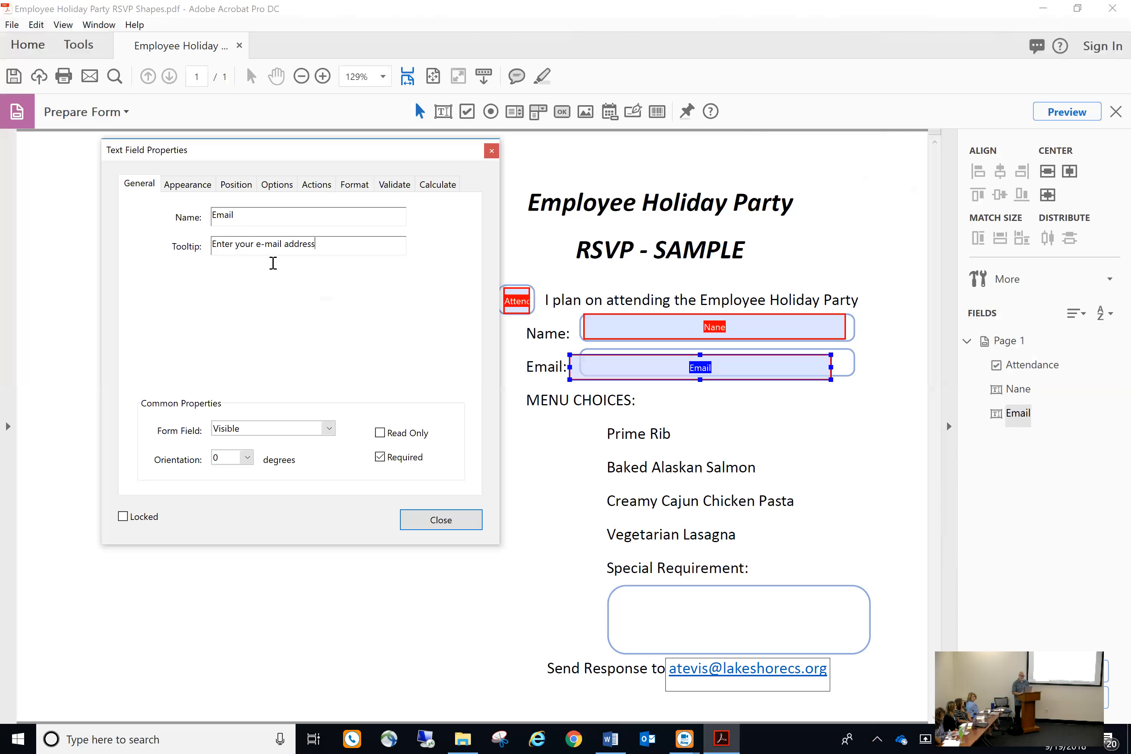
Review the Email field's Appearance and Options settings, then close and deselect it
click(204, 187)
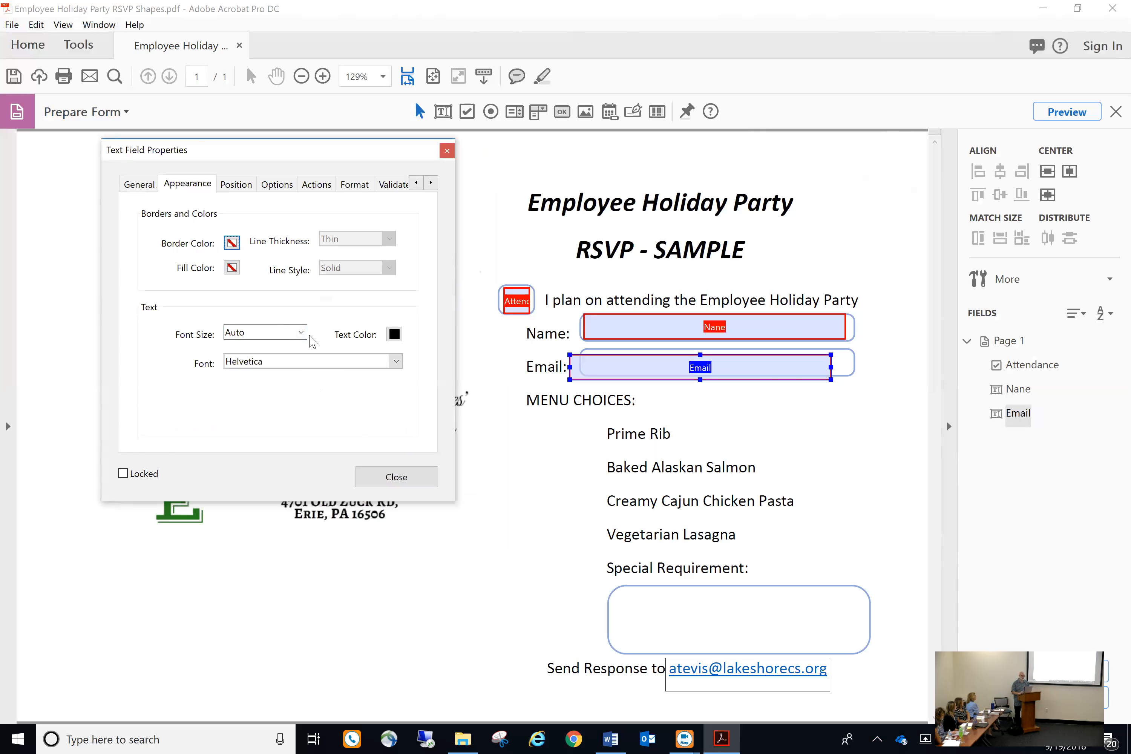
click(273, 189)
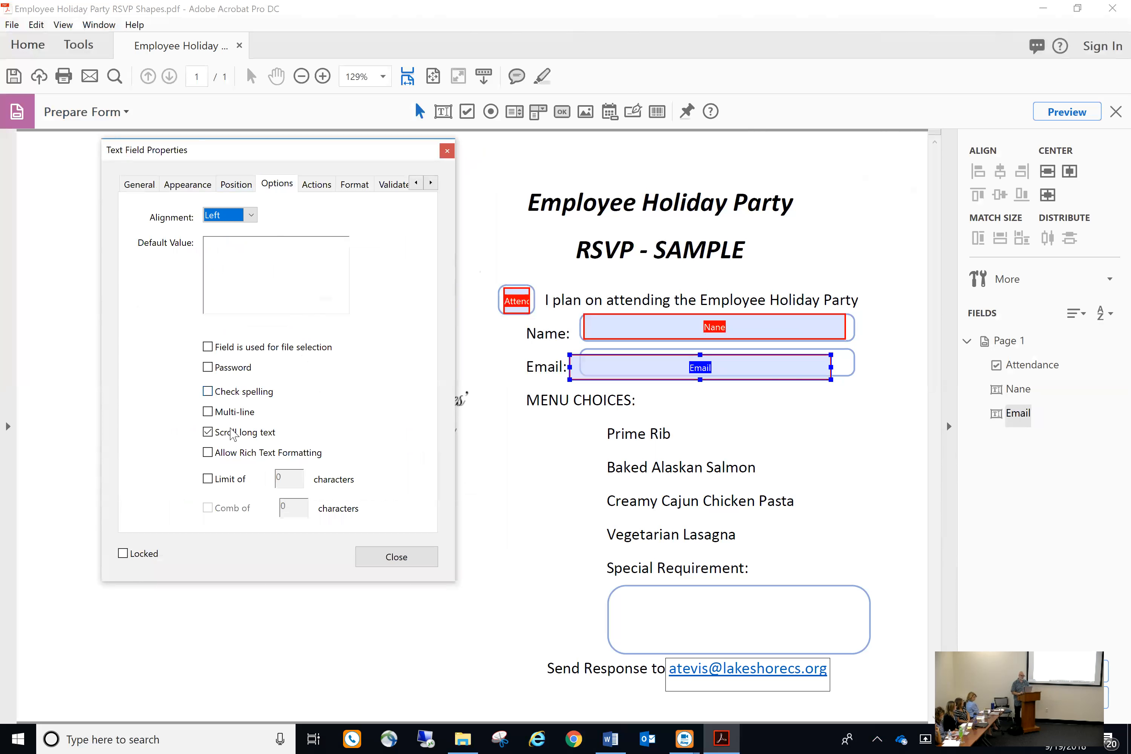
click(406, 558)
click(815, 450)
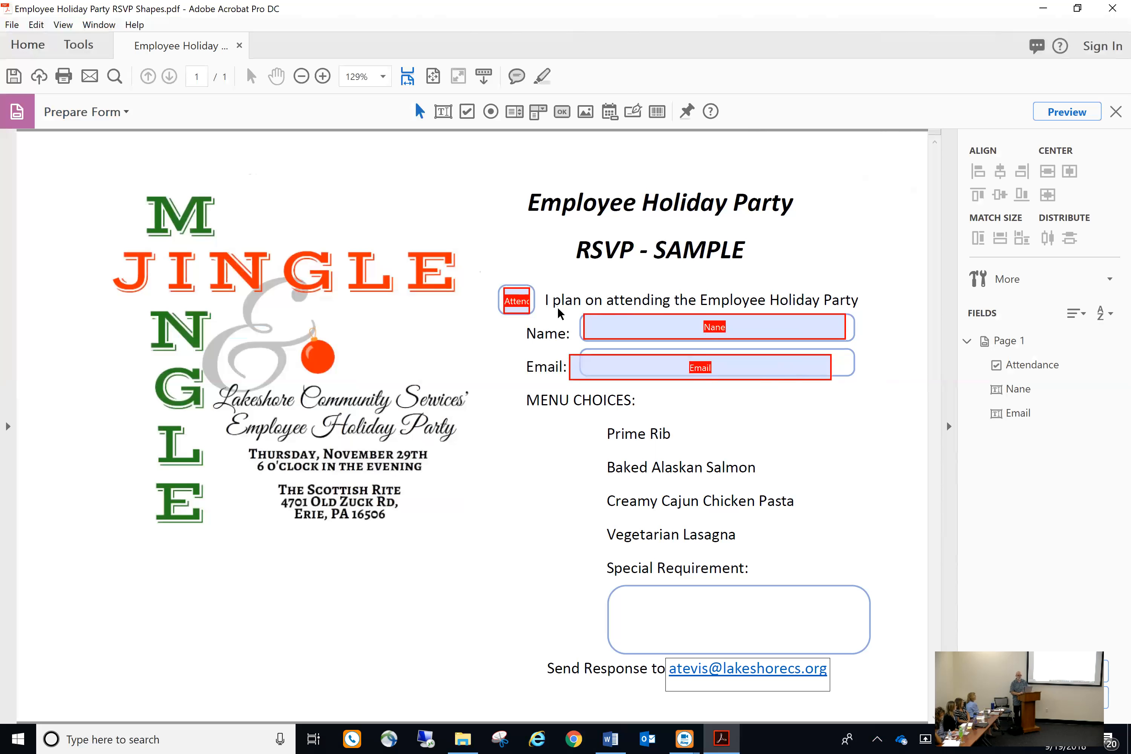
Select the Name and Email fields together and align them vertically
drag(557, 305, 879, 404)
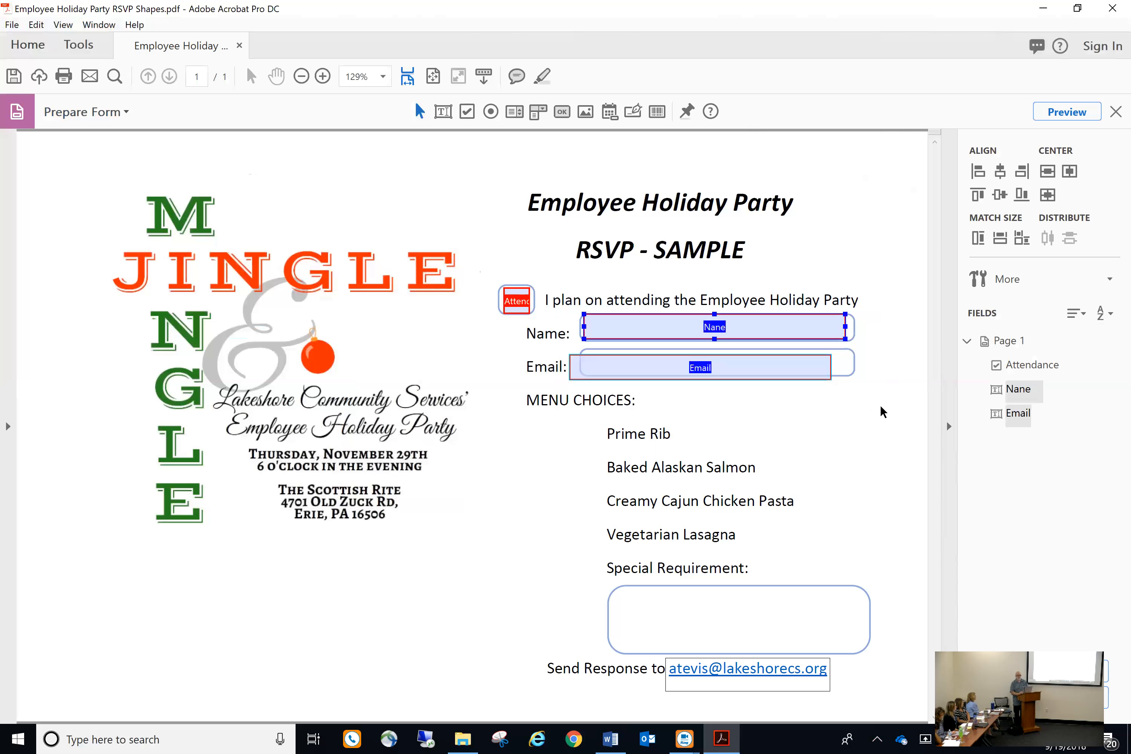
right_click(786, 333)
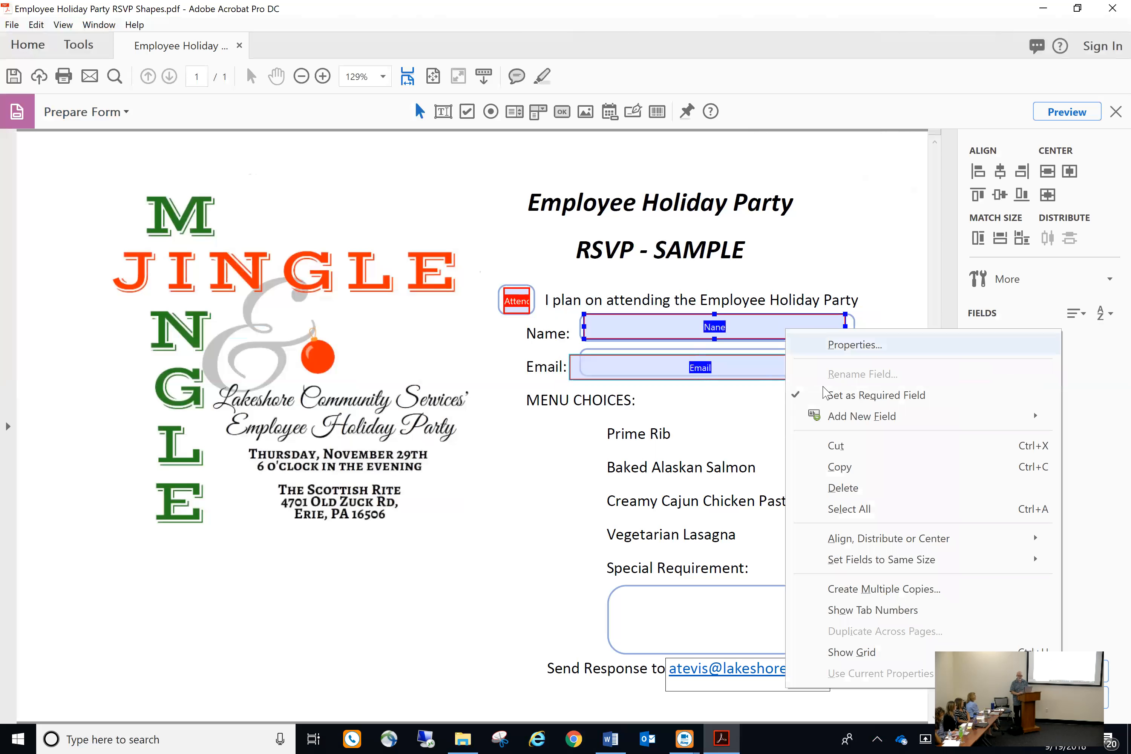
mouse_move(854, 539)
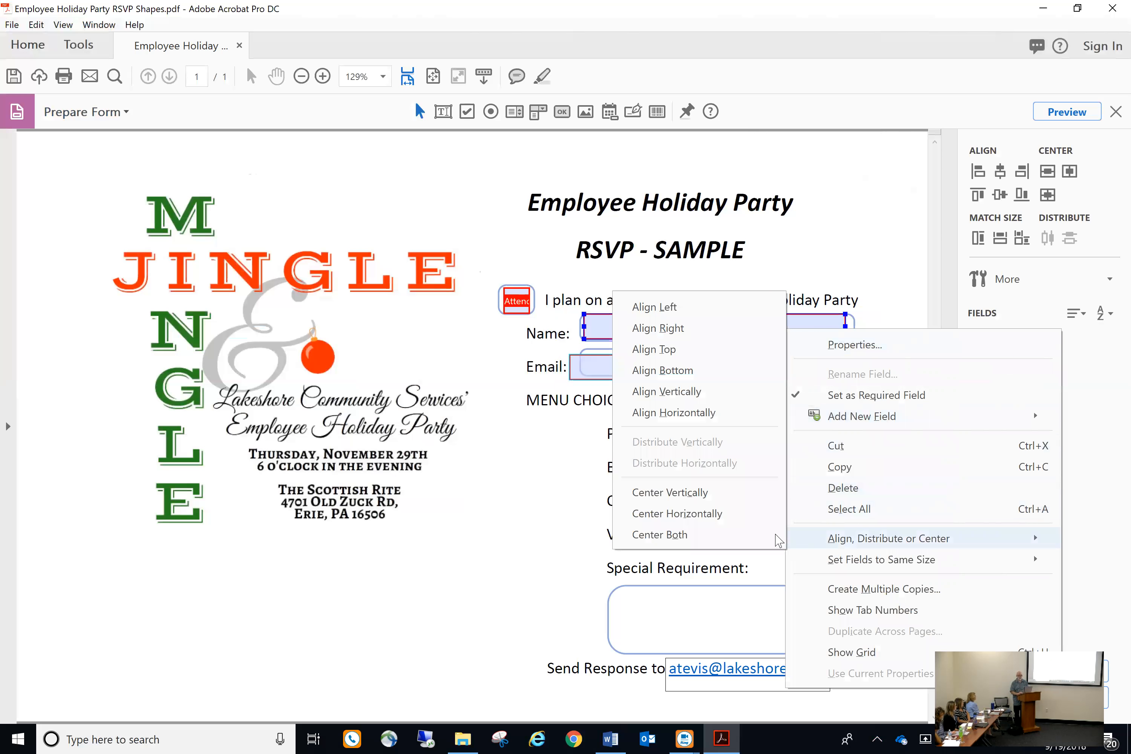
click(681, 393)
Nudge the Email field slightly upward into place, then select the e-mail link box below
click(795, 484)
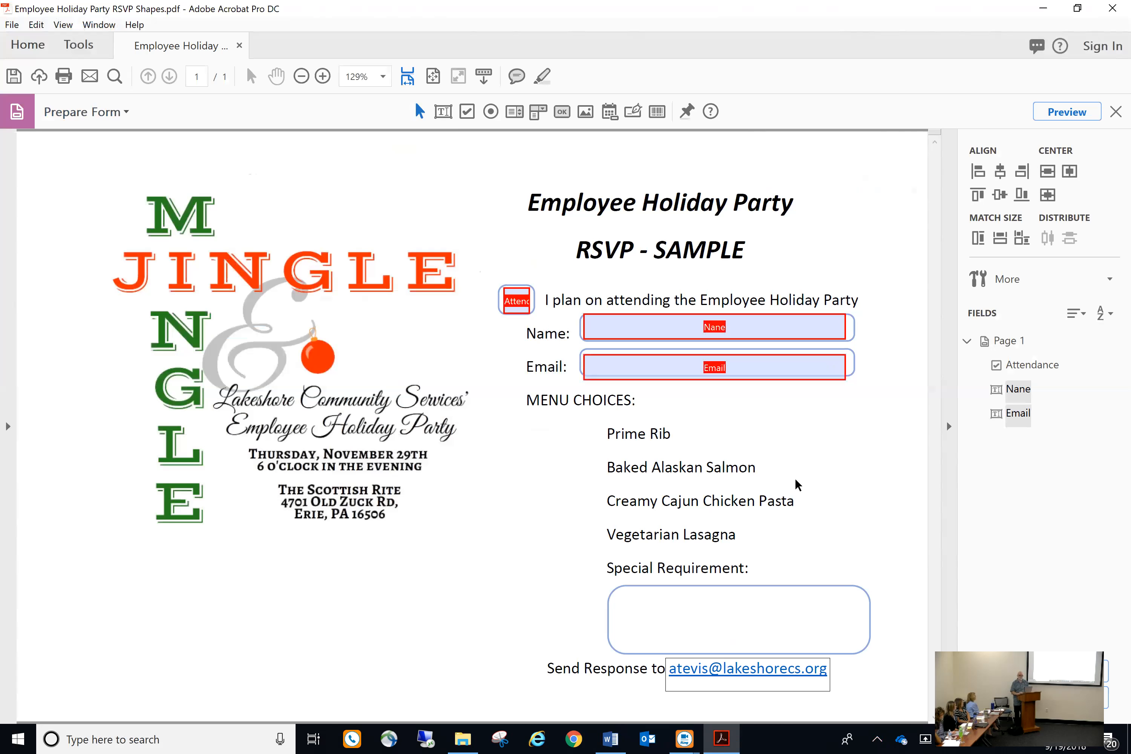
click(684, 375)
drag(684, 367, 684, 366)
click(775, 470)
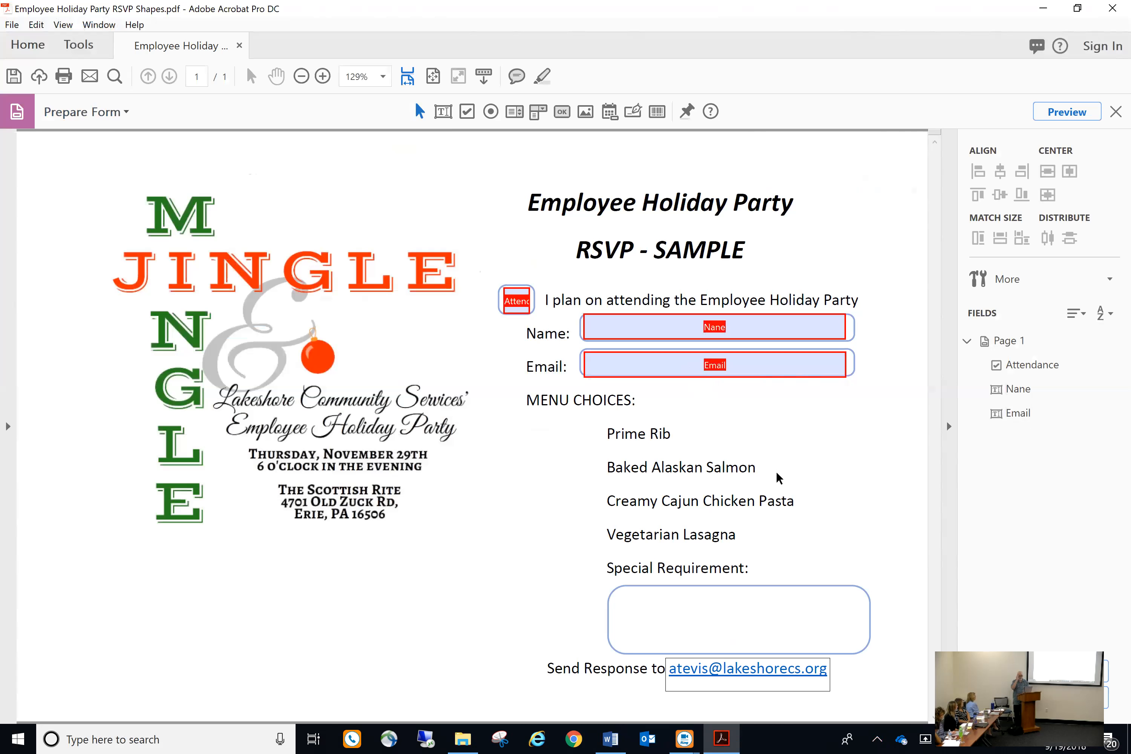
click(676, 664)
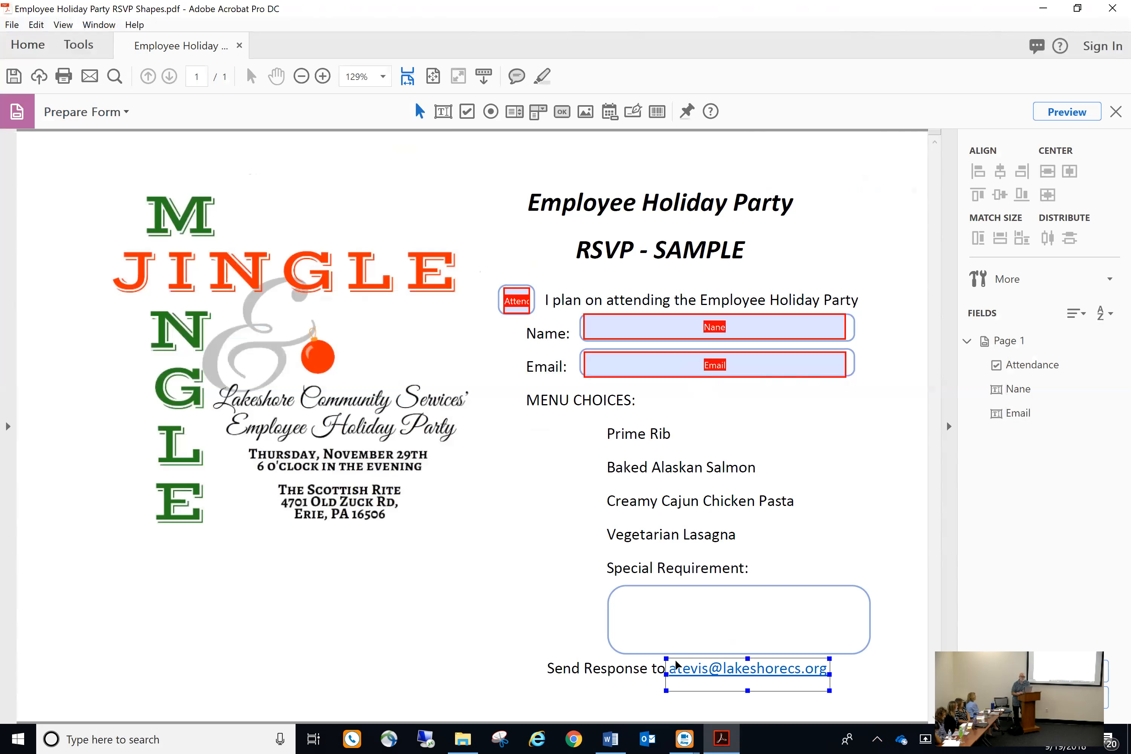
click(658, 493)
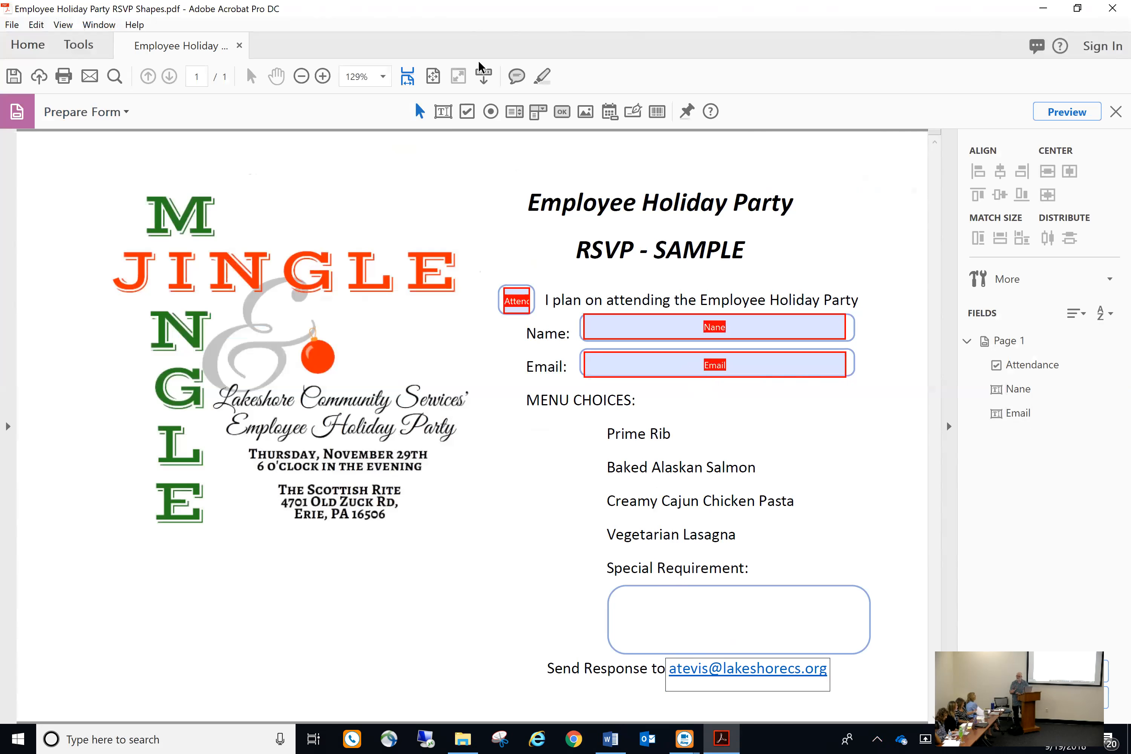
click(511, 111)
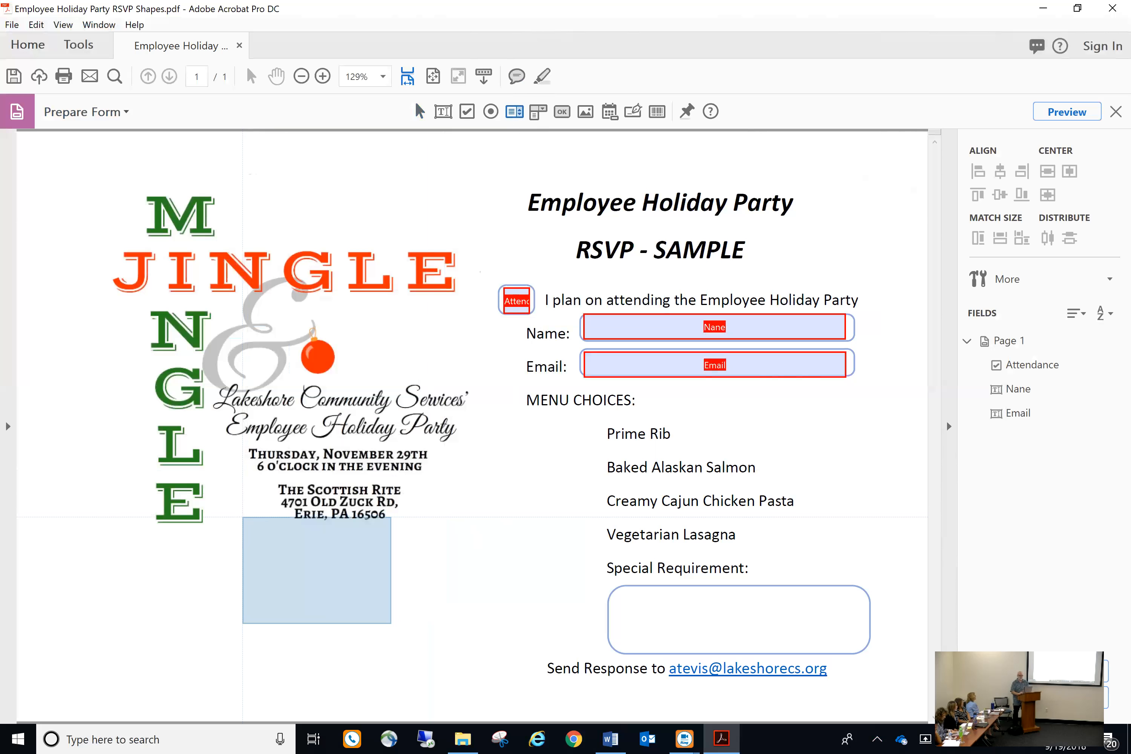
click(243, 518)
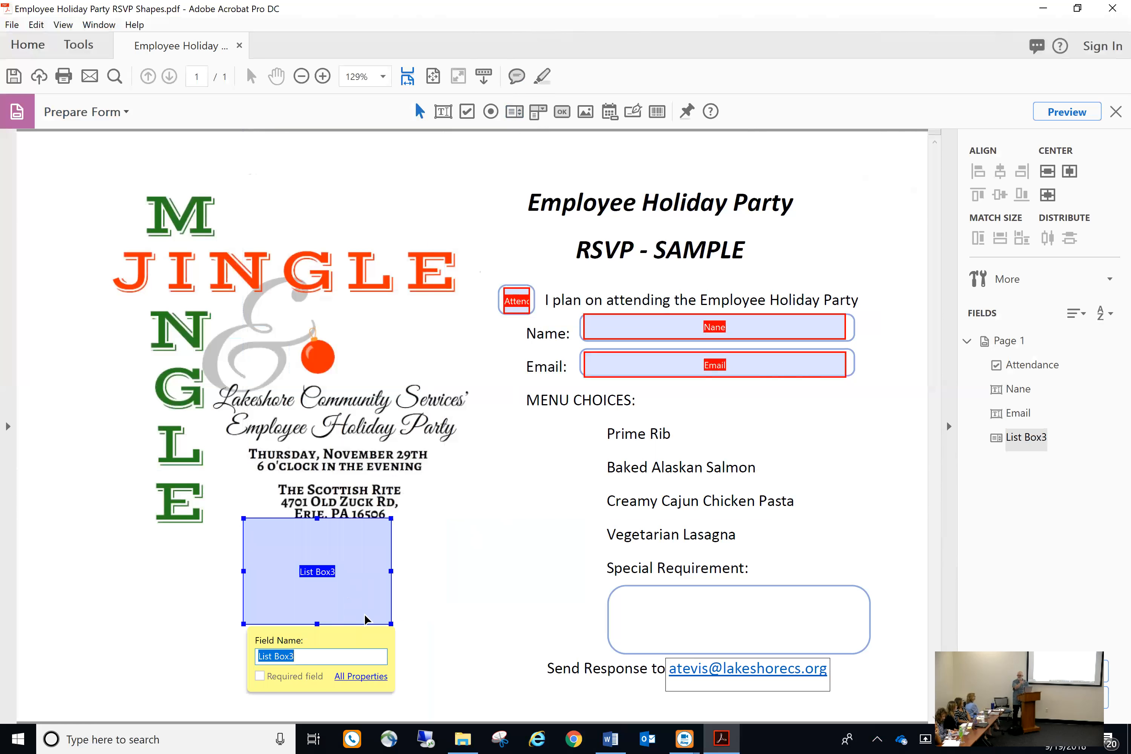
click(471, 571)
click(338, 579)
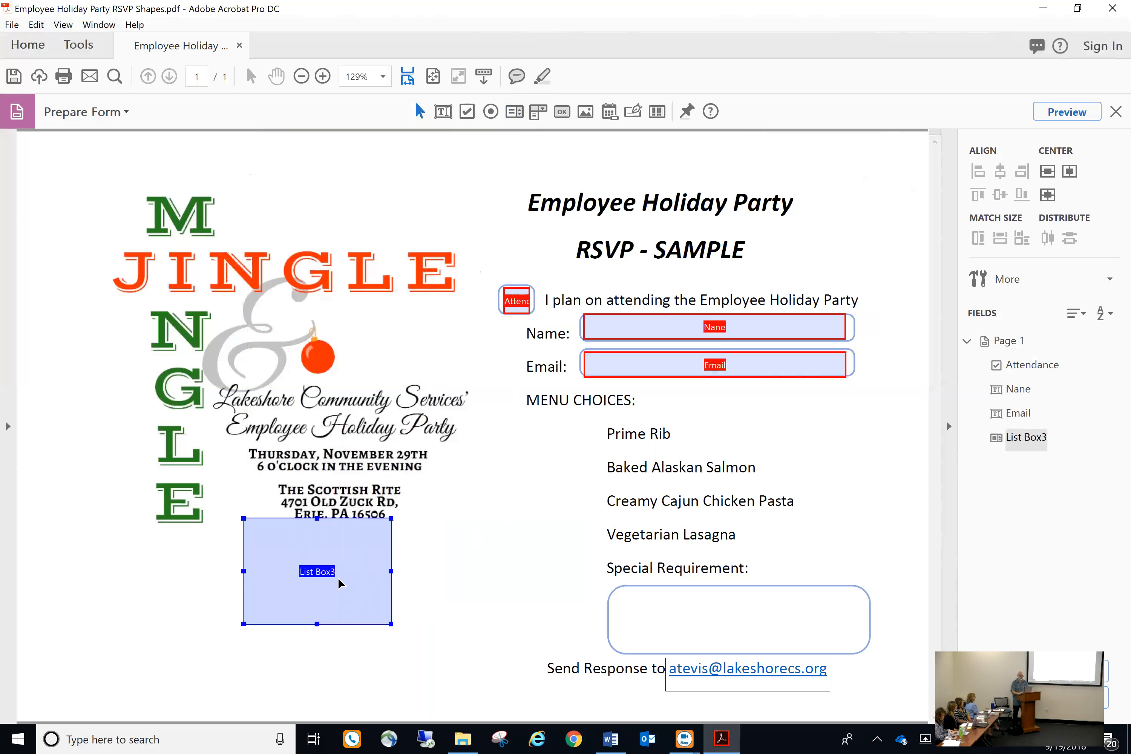
key(Delete)
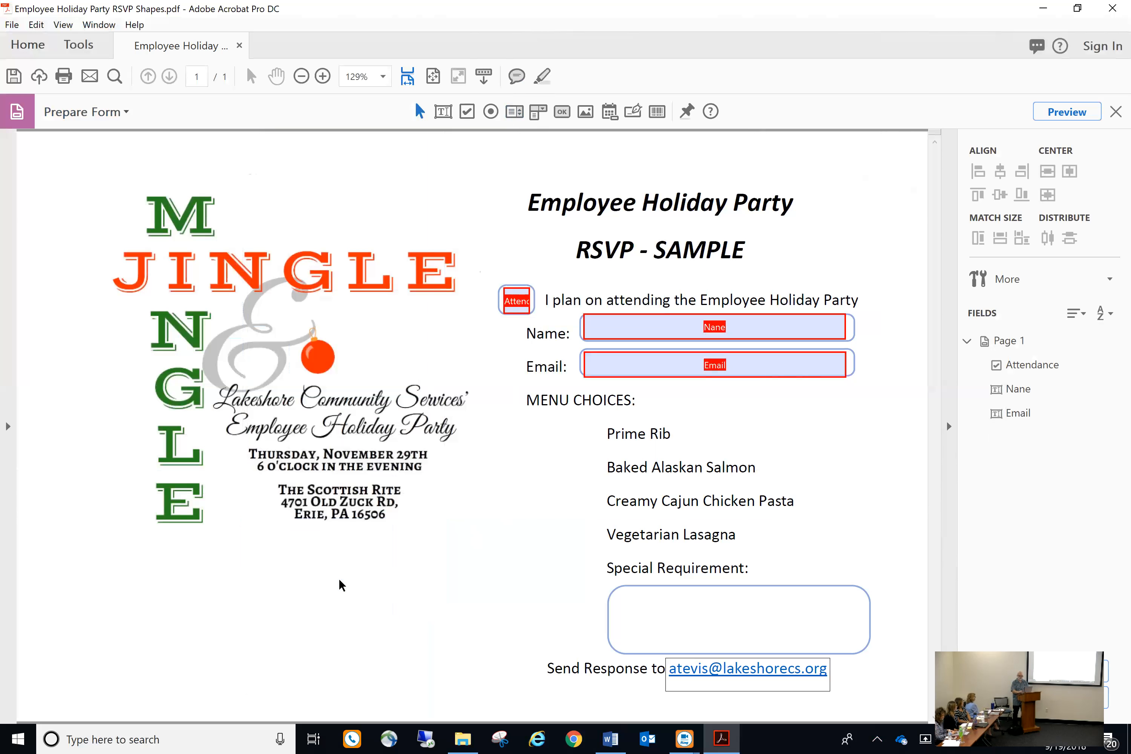
Place a radio button beside Prime Rib with the choice value 'Menu Choice'
click(491, 111)
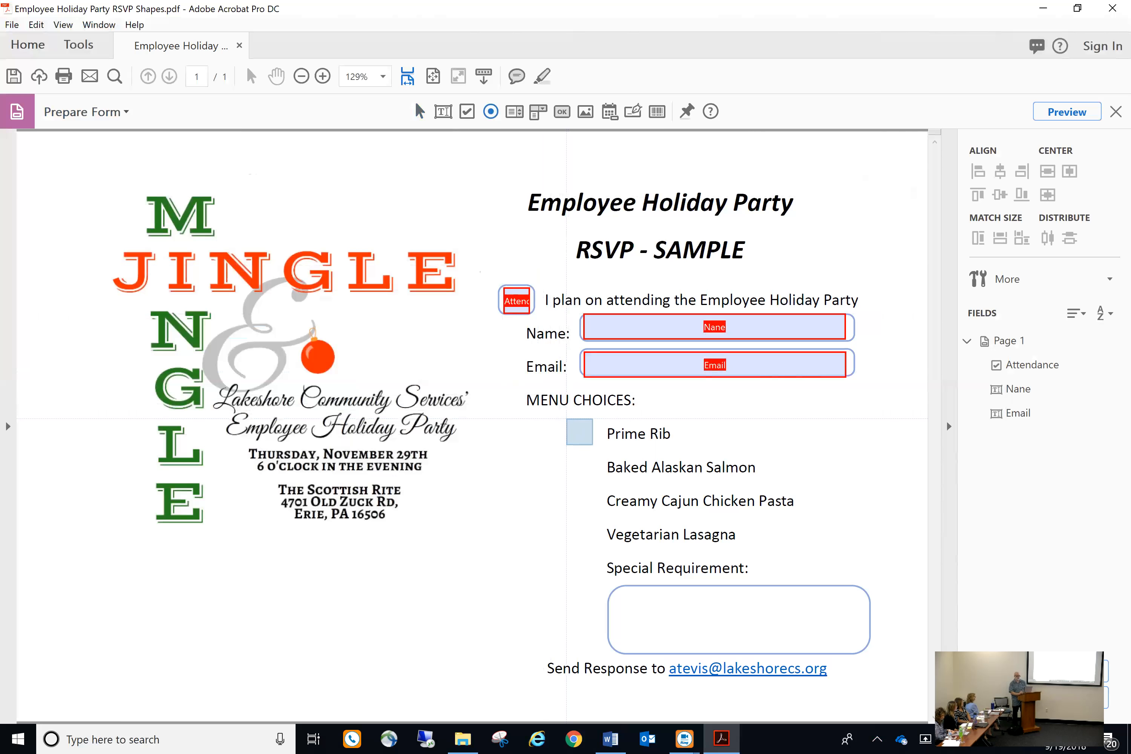
click(566, 419)
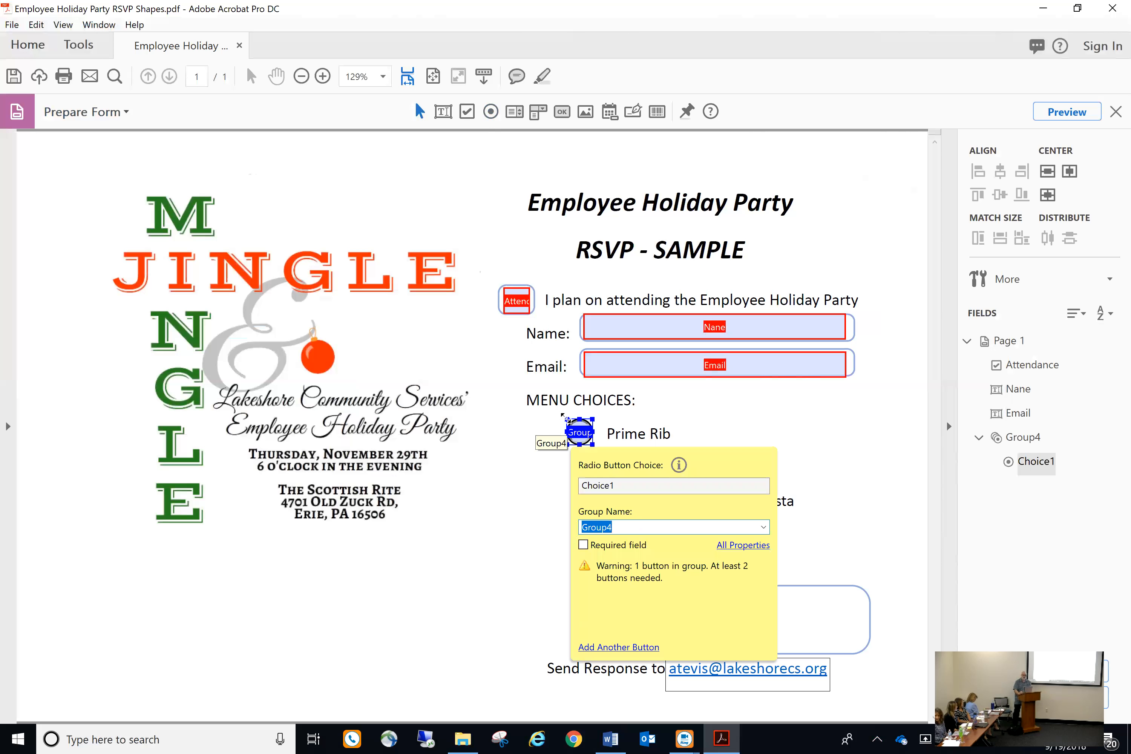
click(626, 487)
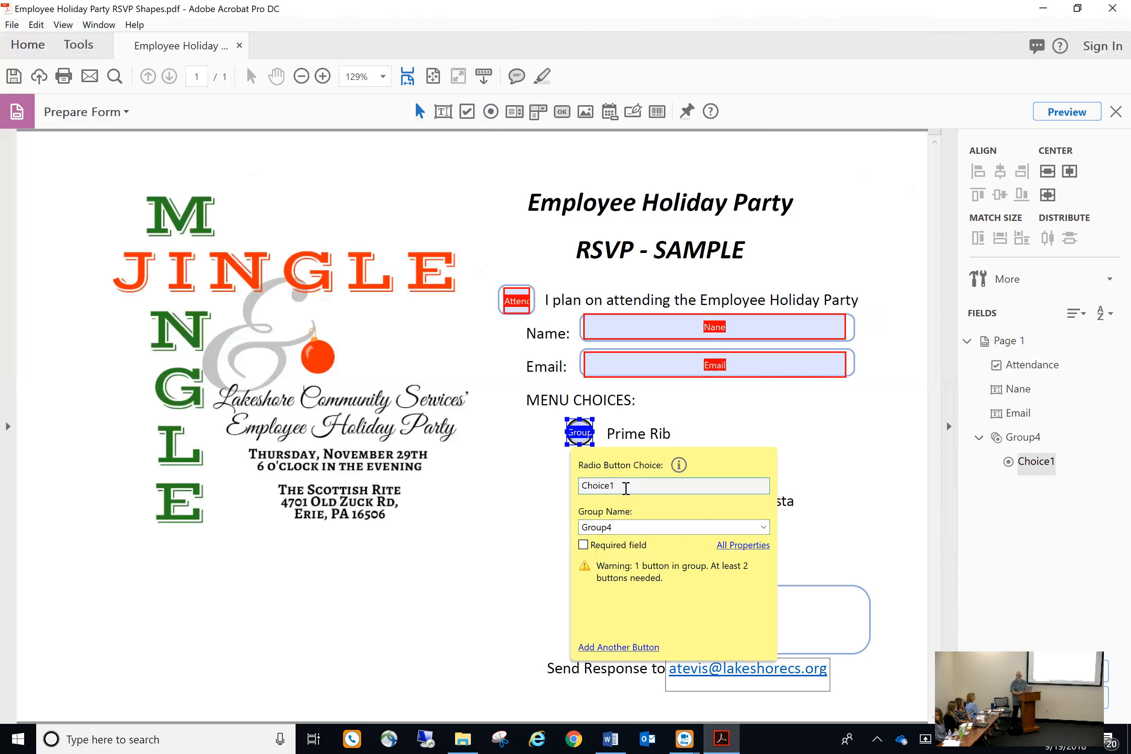
key(BackSpace)
key(BackSpace)
key(BackSpace)
key(BackSpace)
key(BackSpace)
key(BackSpace)
key(BackSpace)
text(Menu Choice)
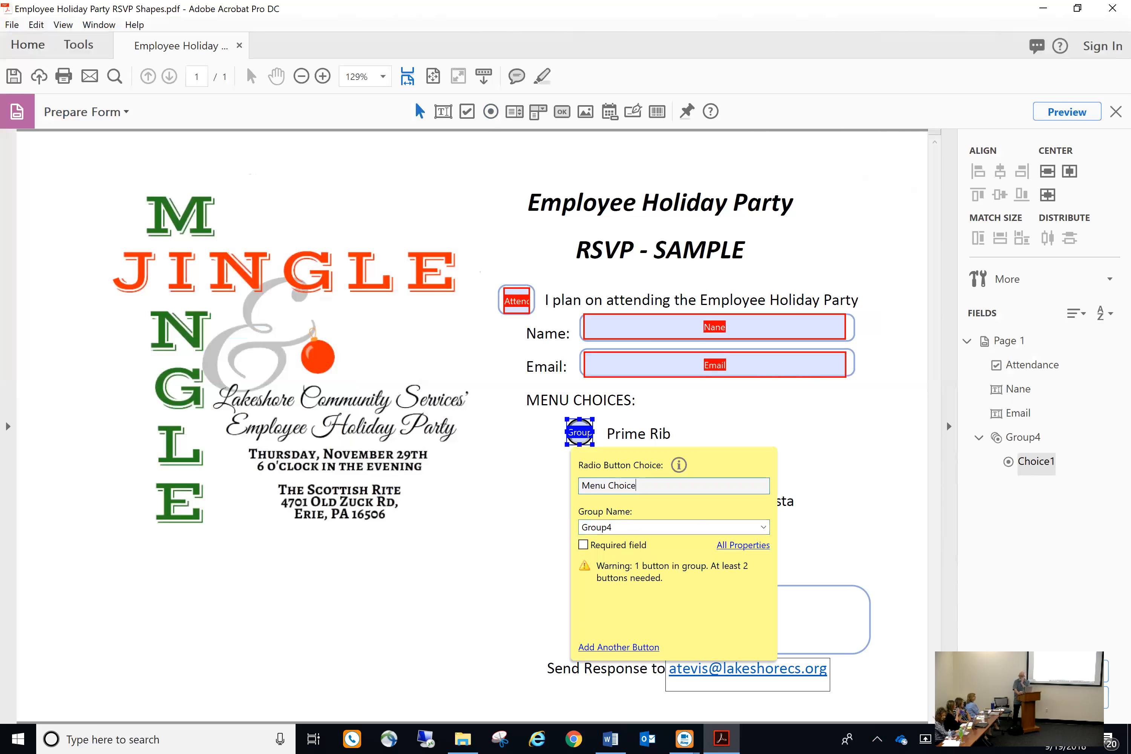
Set its group name to MenuSelection, mark it required, and open All Properties
click(627, 528)
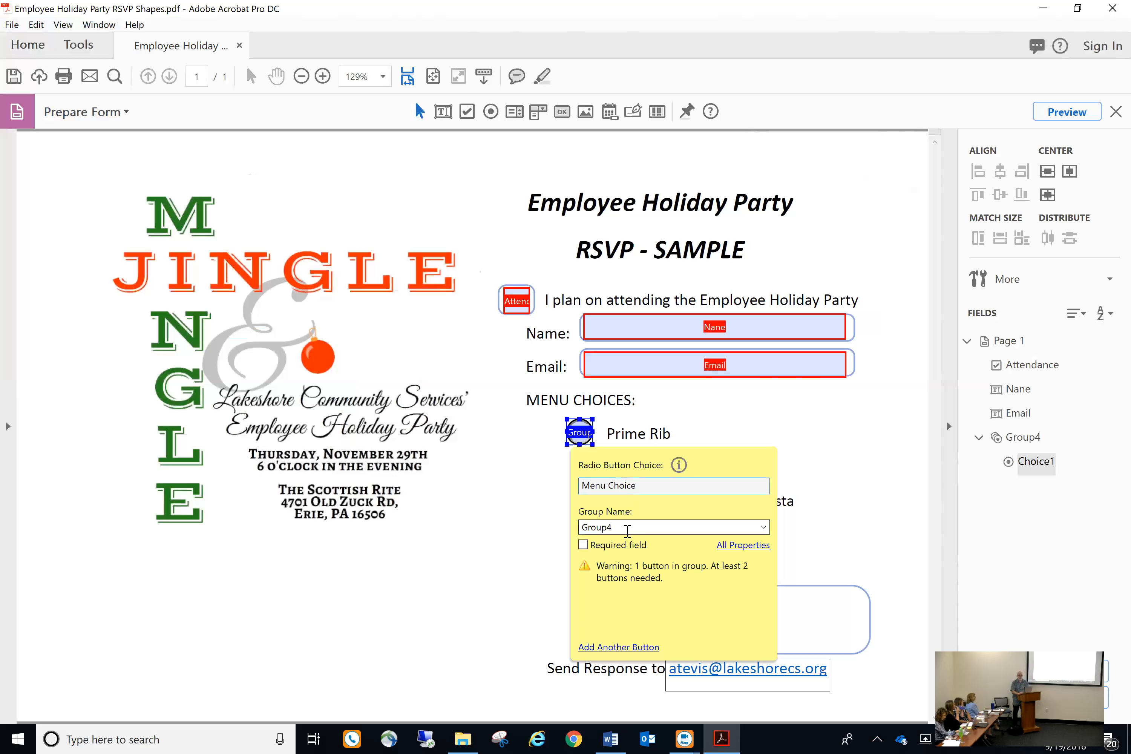
click(627, 528)
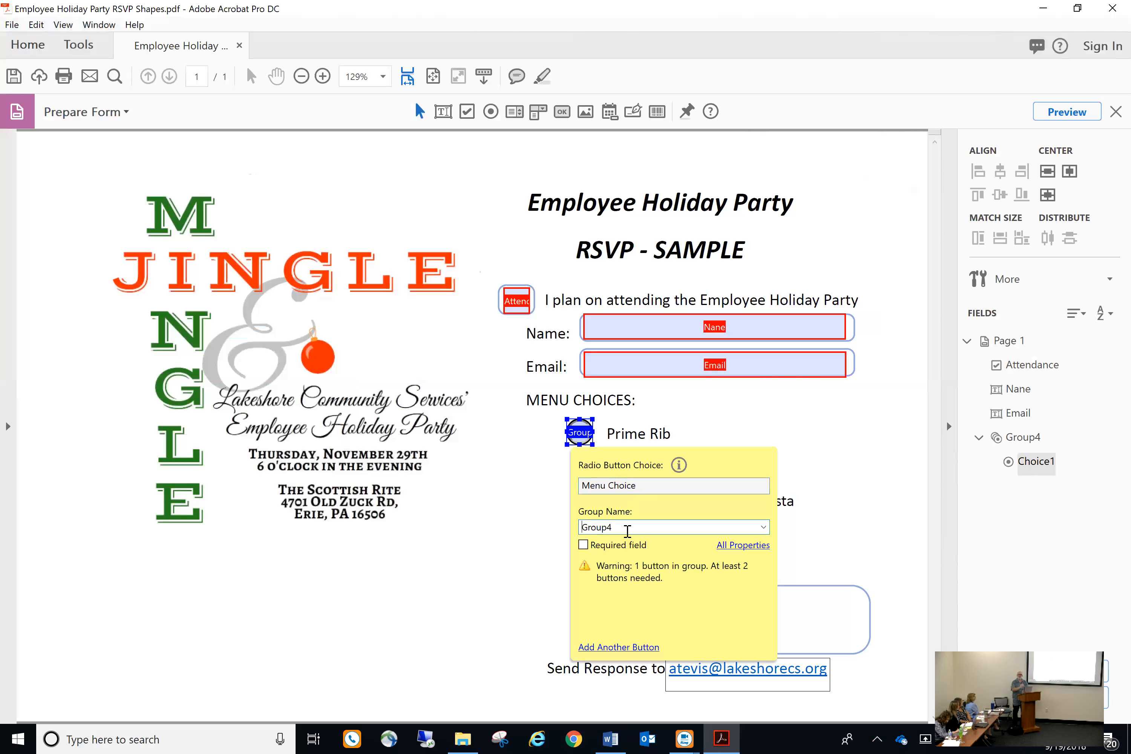
double_click(627, 530)
text(MenuSelection)
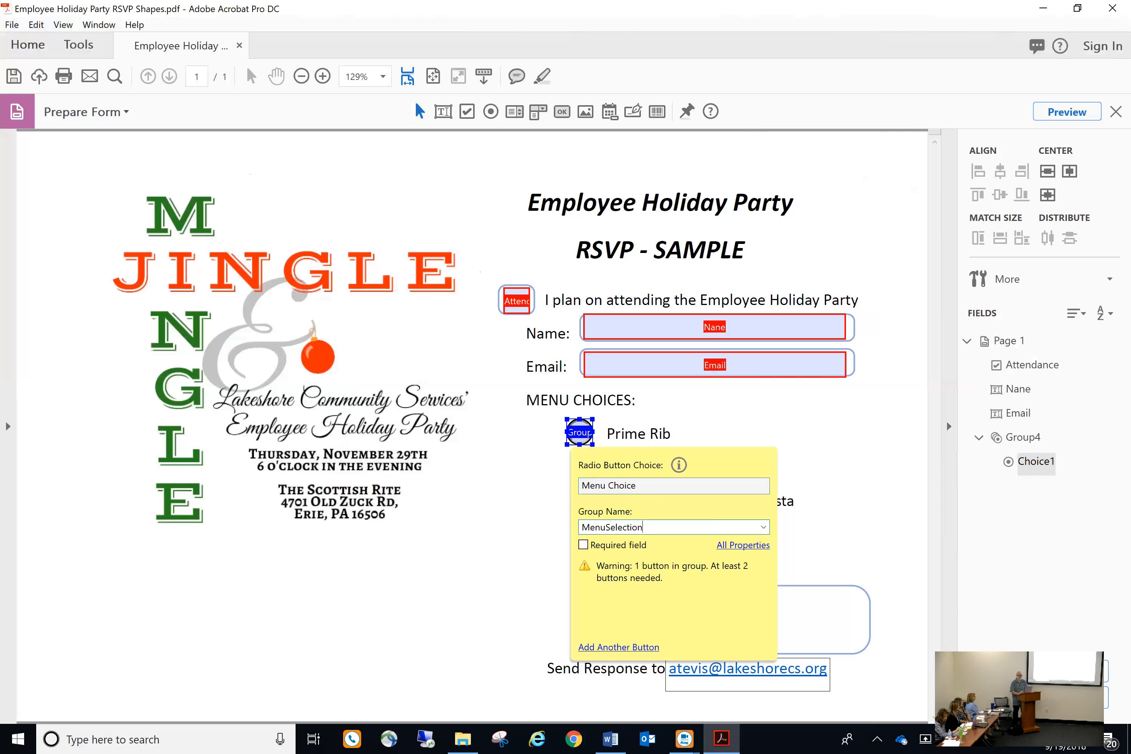
click(582, 545)
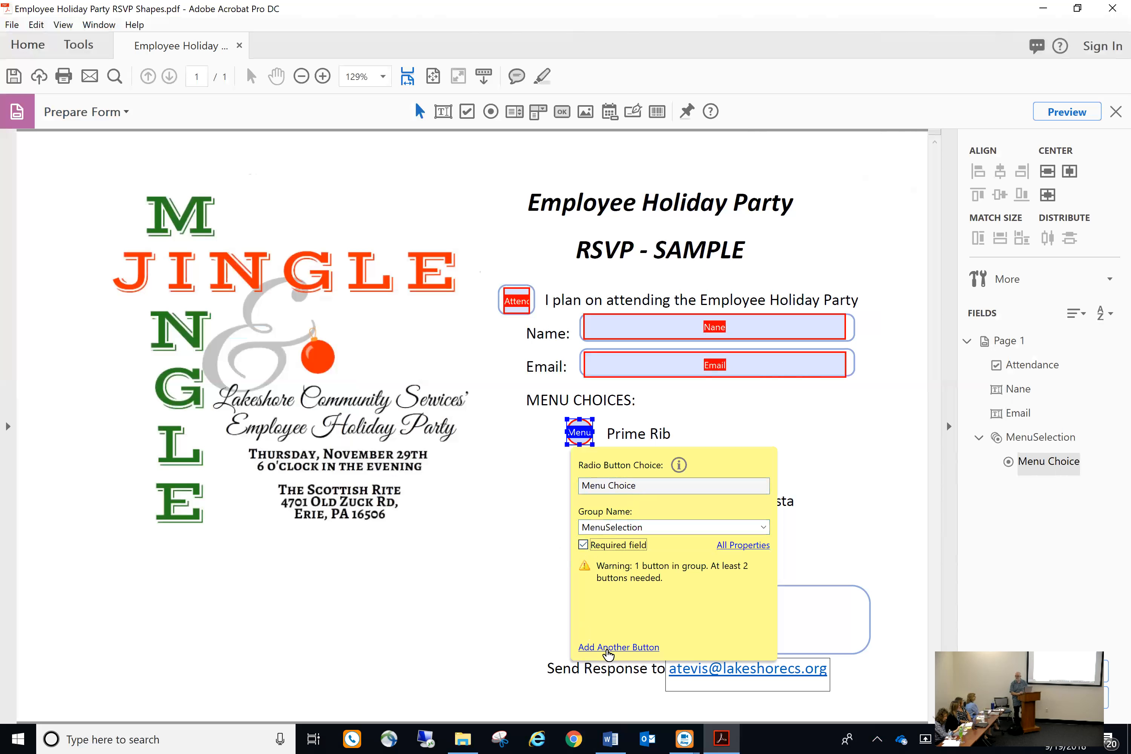
click(749, 545)
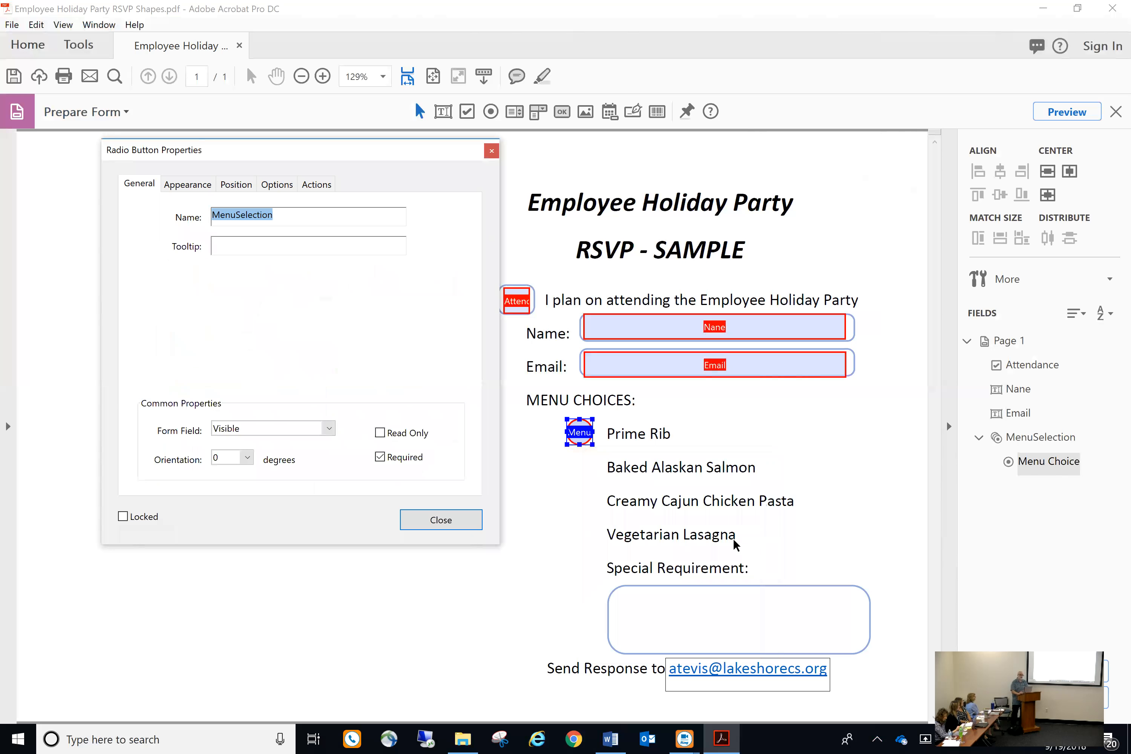
Enter a tooltip asking the user to choose their menu selection
click(341, 246)
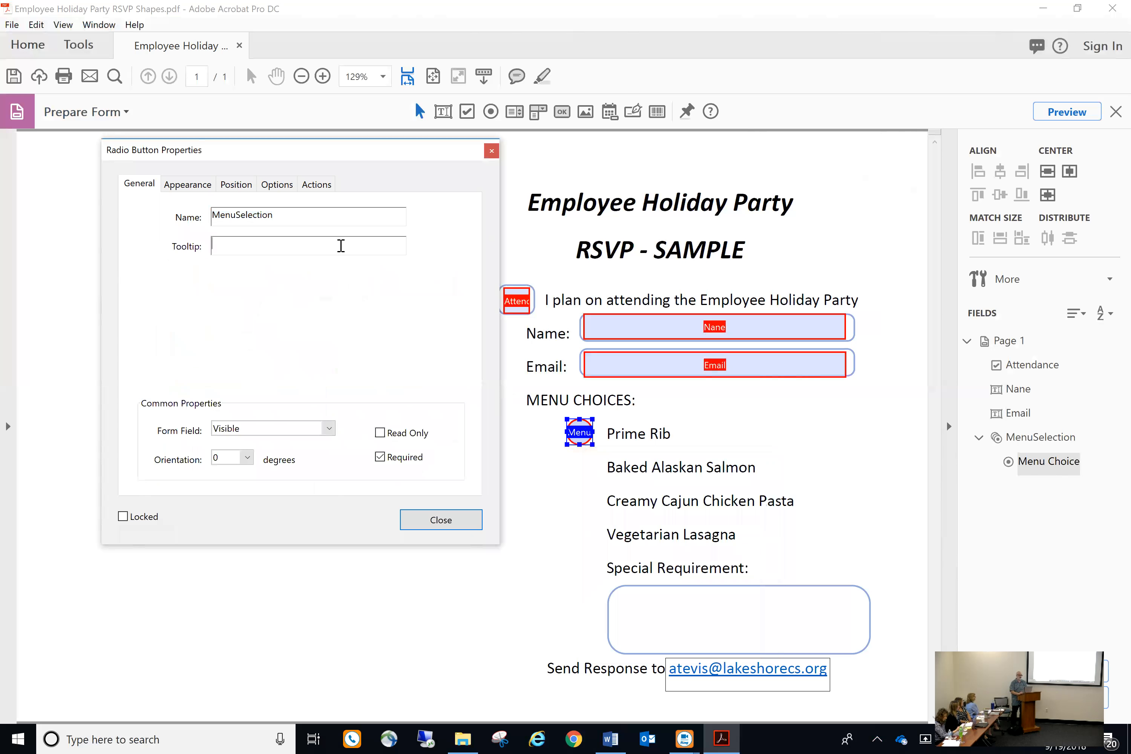
text(Choic)
key(BackSpace)
key(BackSpace)
text(s)
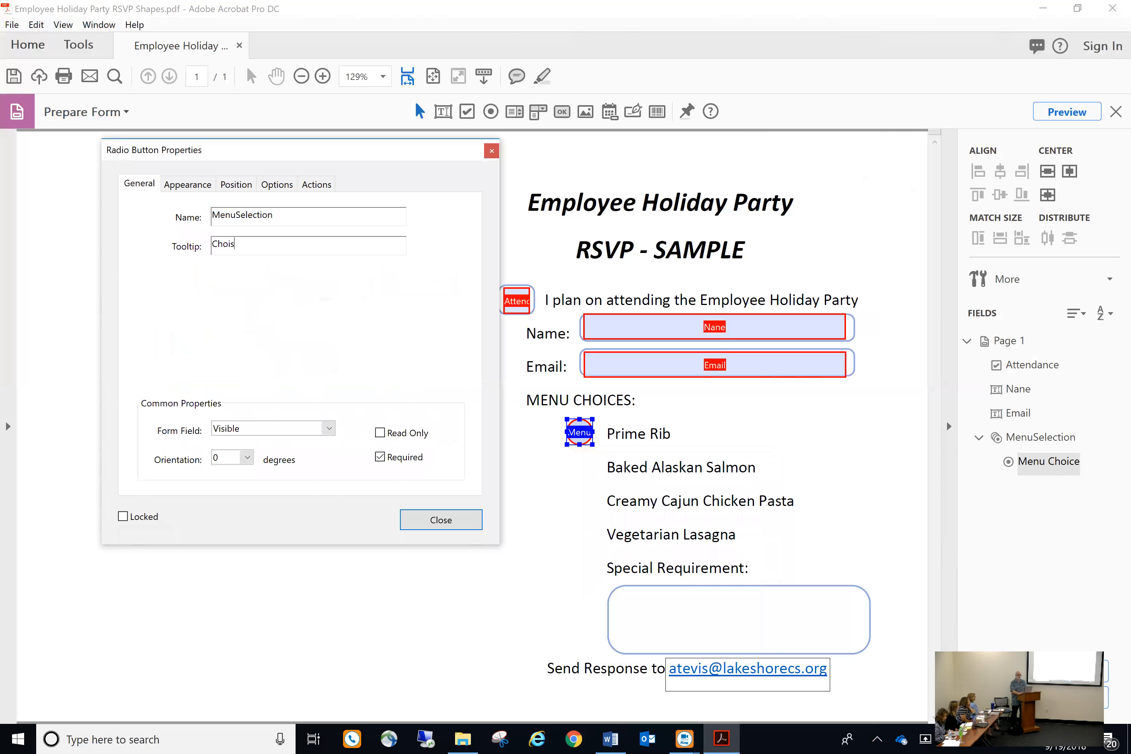
text(e)
key(BackSpace)
text(o)
key(BackSpace)
text(ose your menu selection)
Set the radio button's border colour to blue through Other Color
click(190, 186)
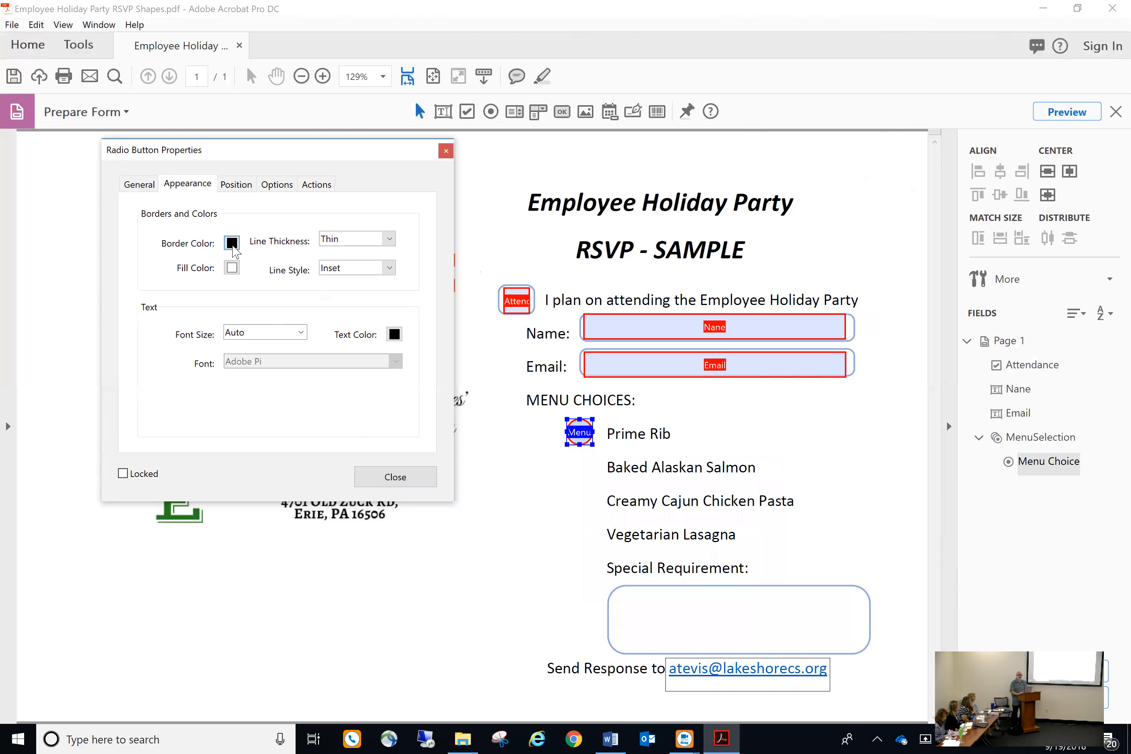
click(232, 243)
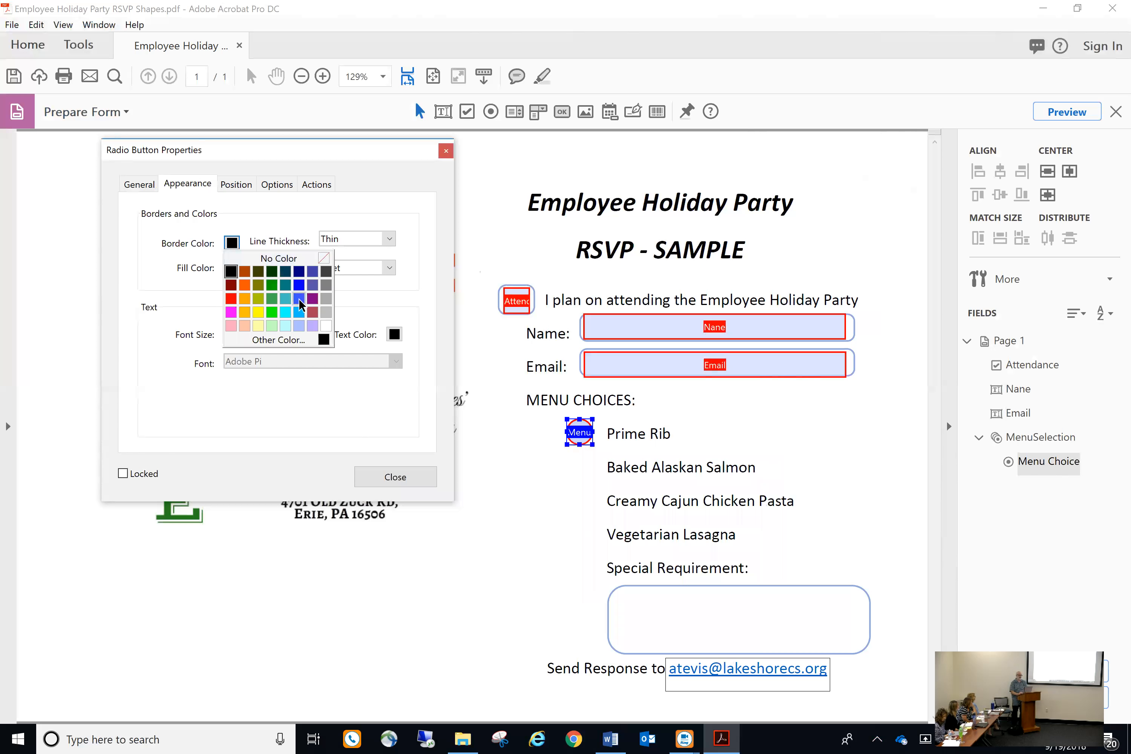
click(288, 341)
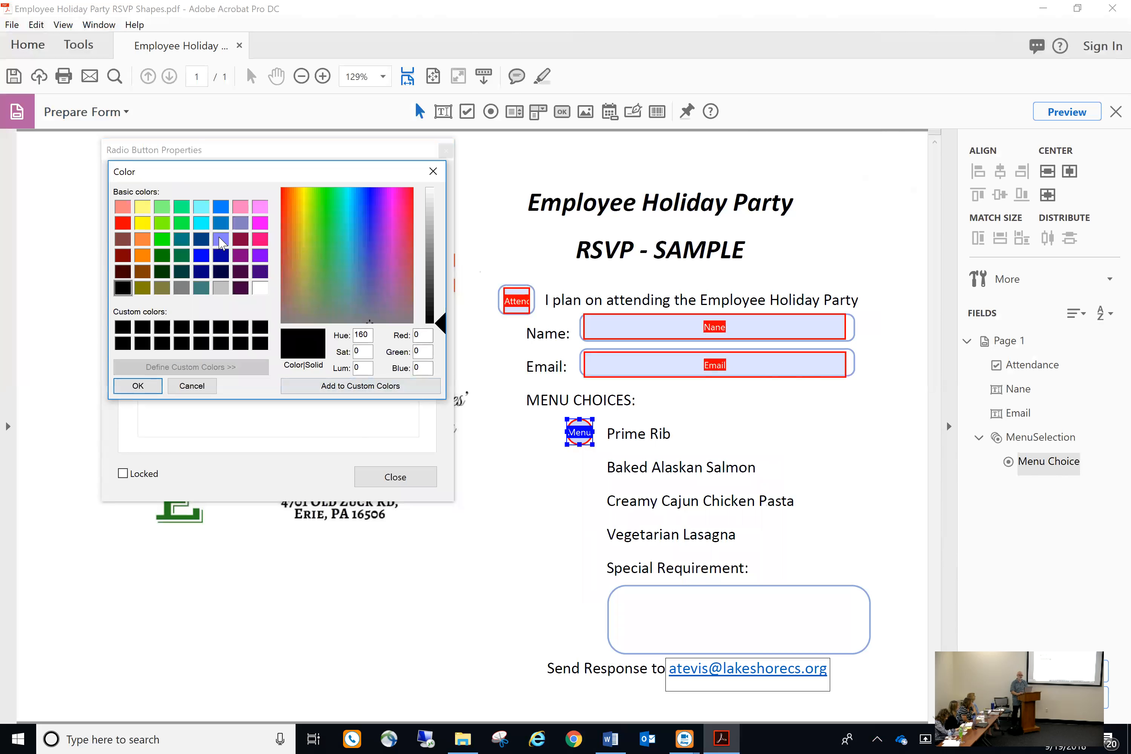
click(204, 258)
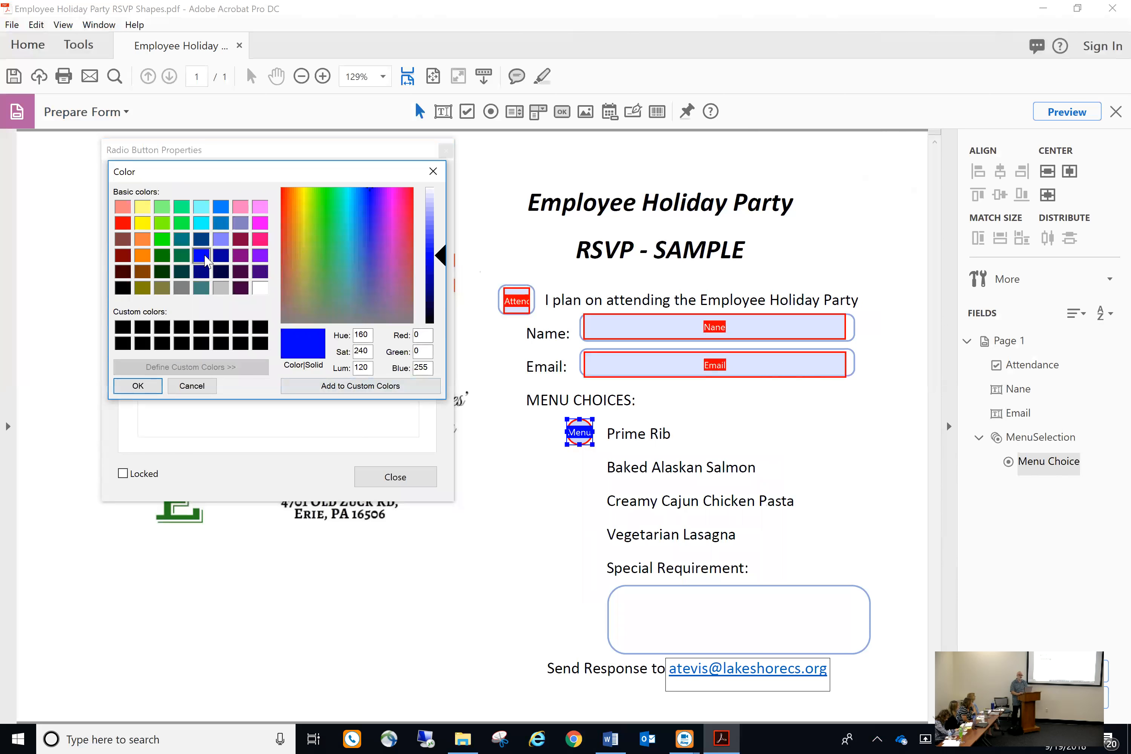
click(138, 385)
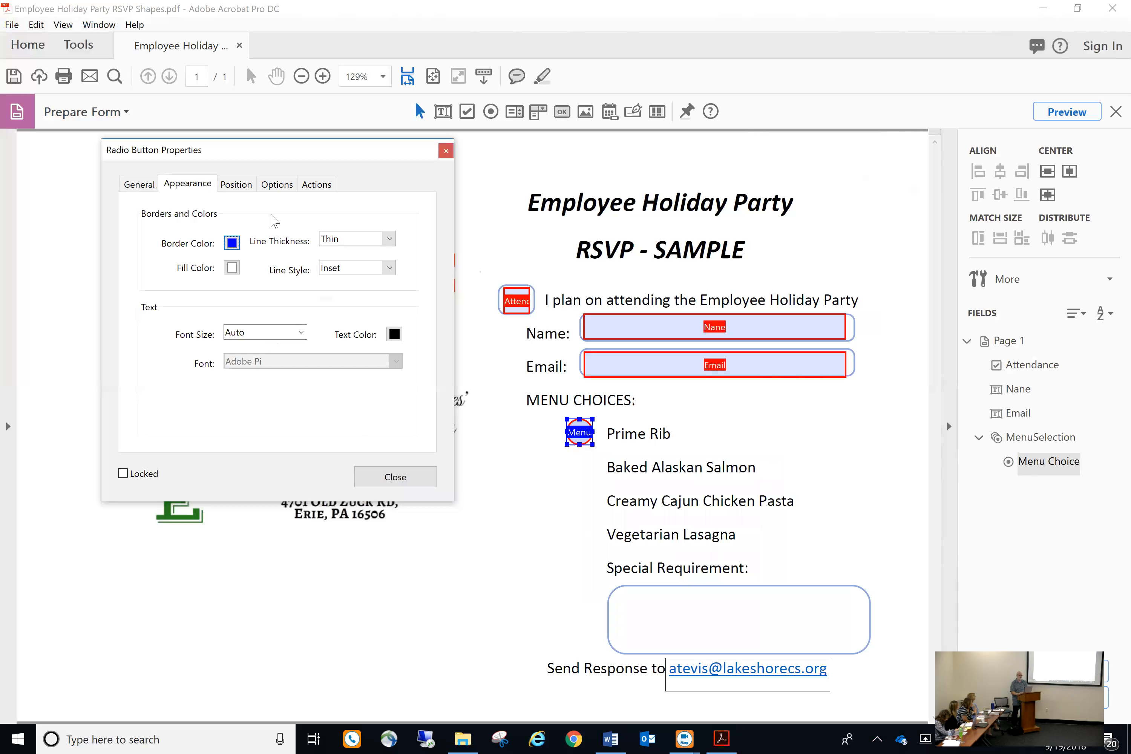
Change the Radio Button Choice to Prime Rib, close properties, and paste a copy
click(236, 184)
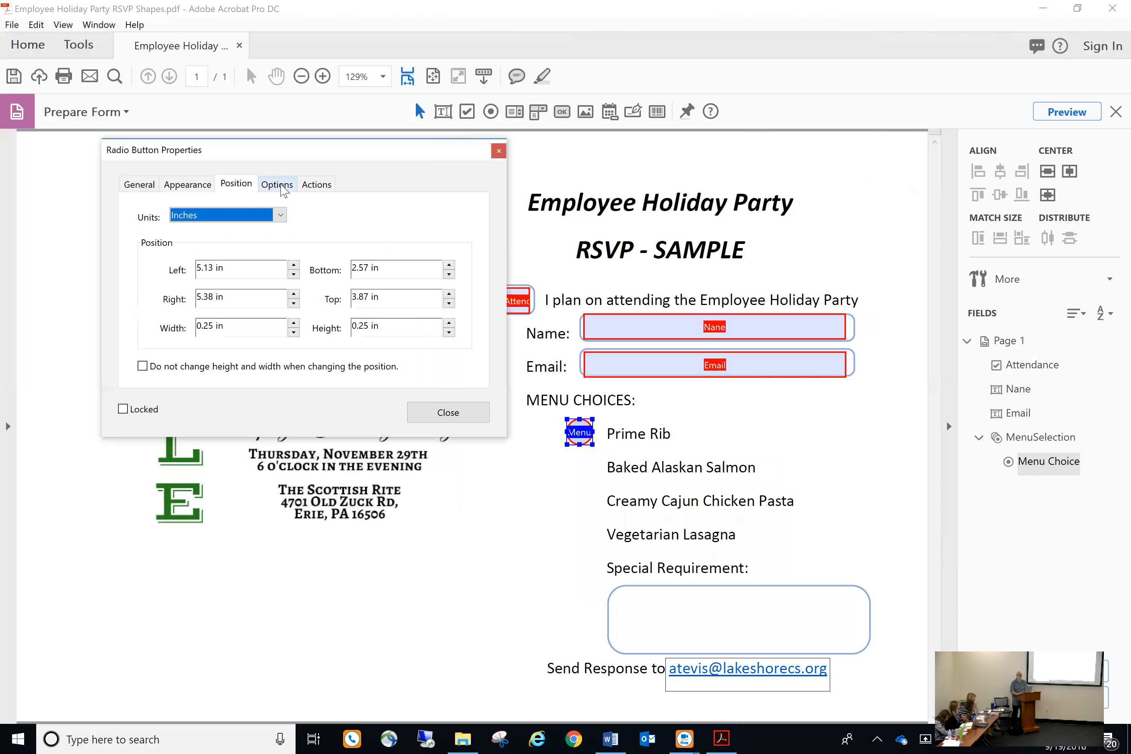
click(277, 184)
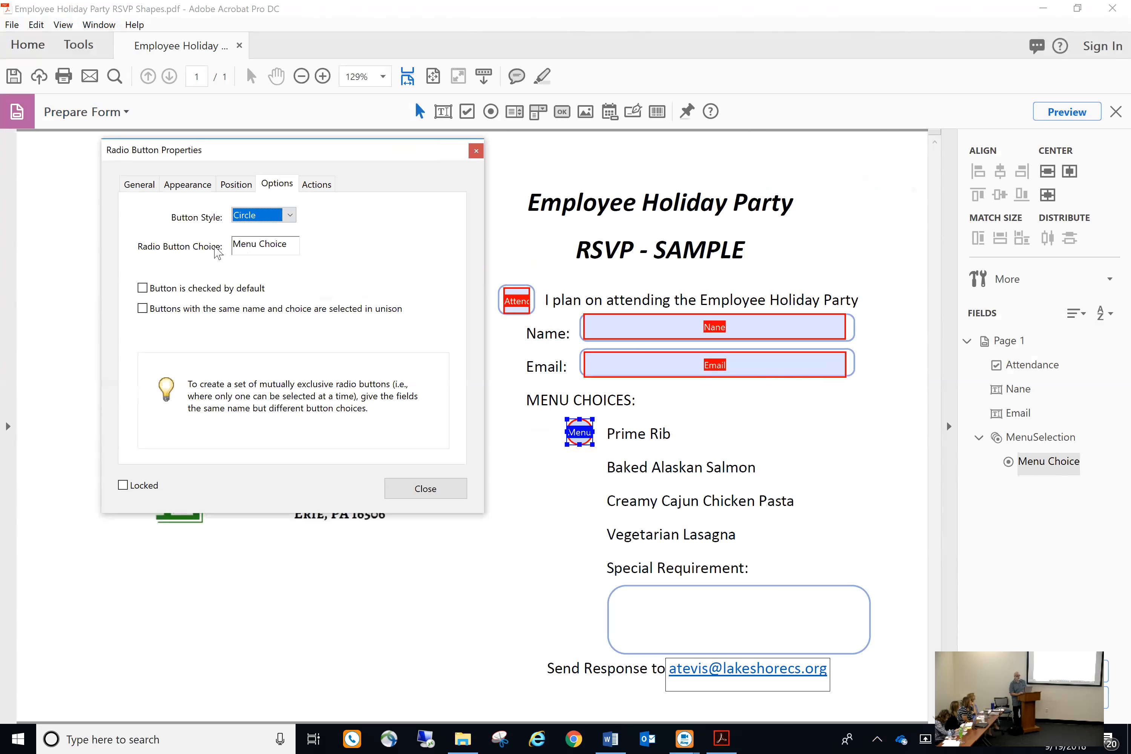
click(290, 245)
key(BackSpace)
key(BackSpace)
key(BackSpace)
key(BackSpace)
key(BackSpace)
key(BackSpace)
key(BackSpace)
key(BackSpace)
key(BackSpace)
key(BackSpace)
key(BackSpace)
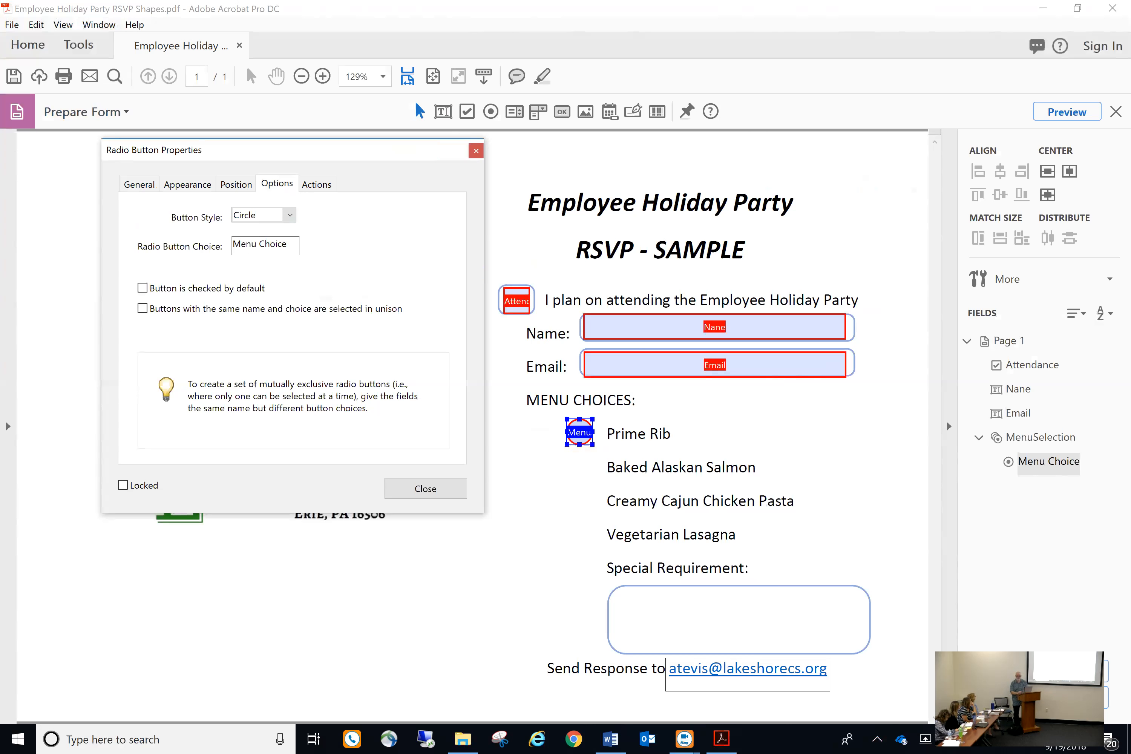
text(Prime Rib)
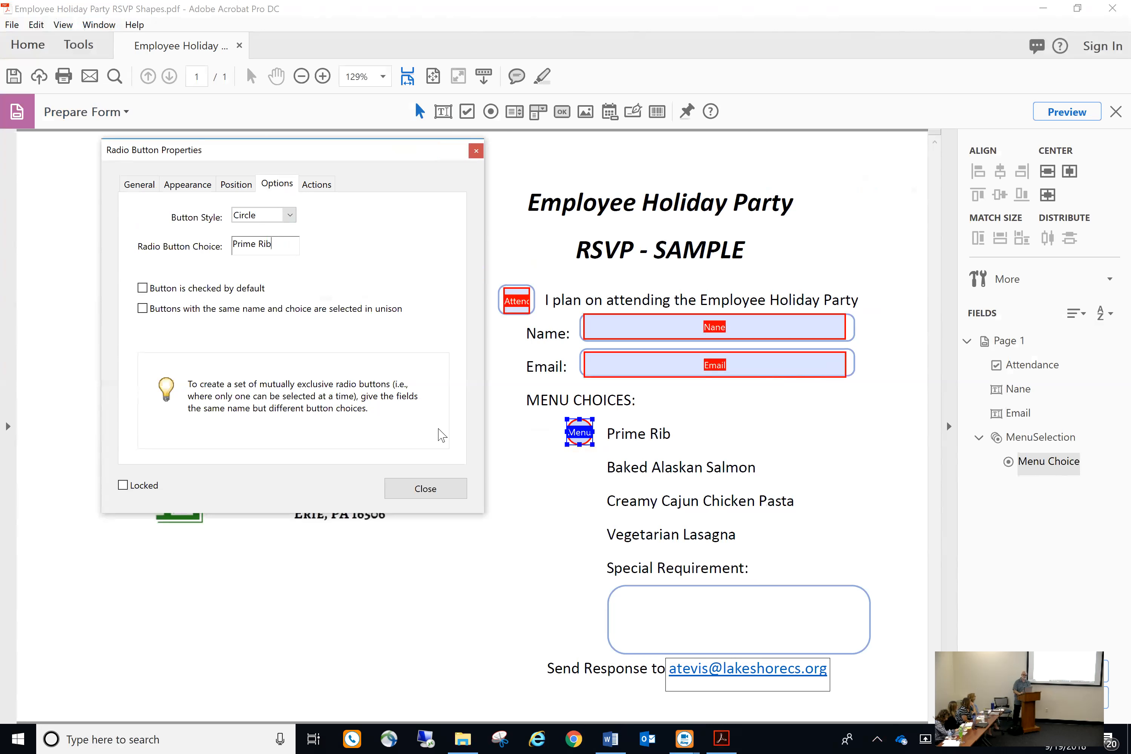
click(424, 488)
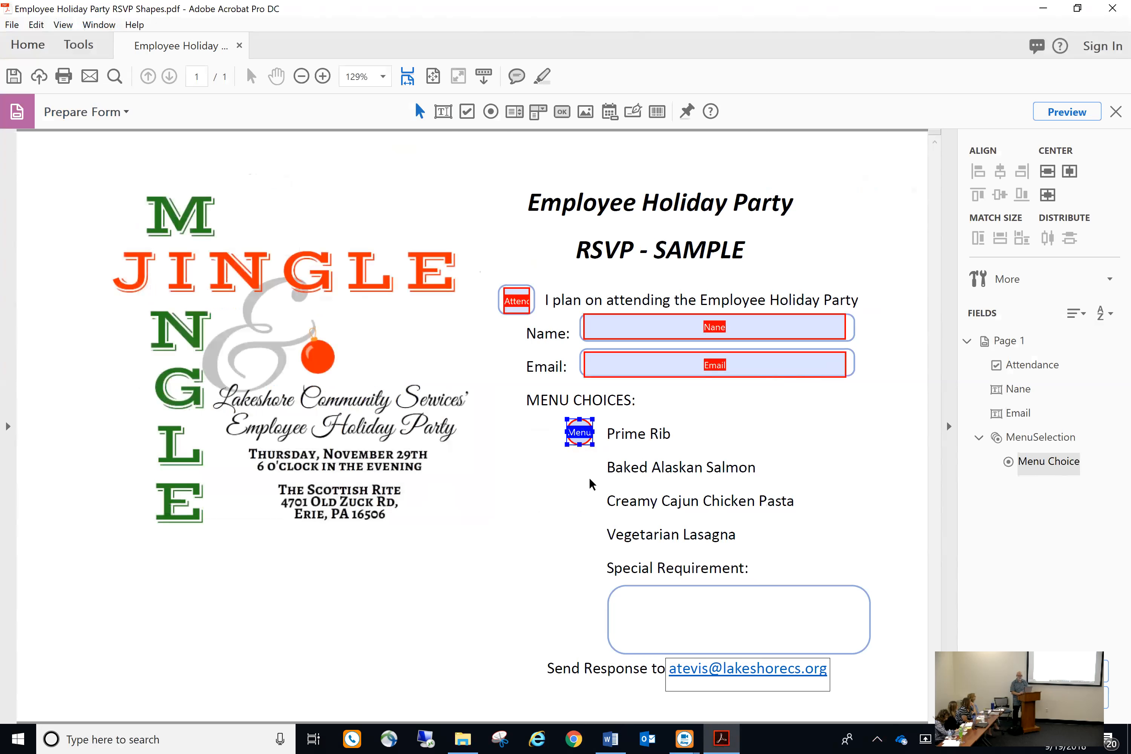
key(ctrl+v)
Undo the accidental resize and position the pasted button beside Baked Alaskan Salmon
drag(471, 432, 507, 437)
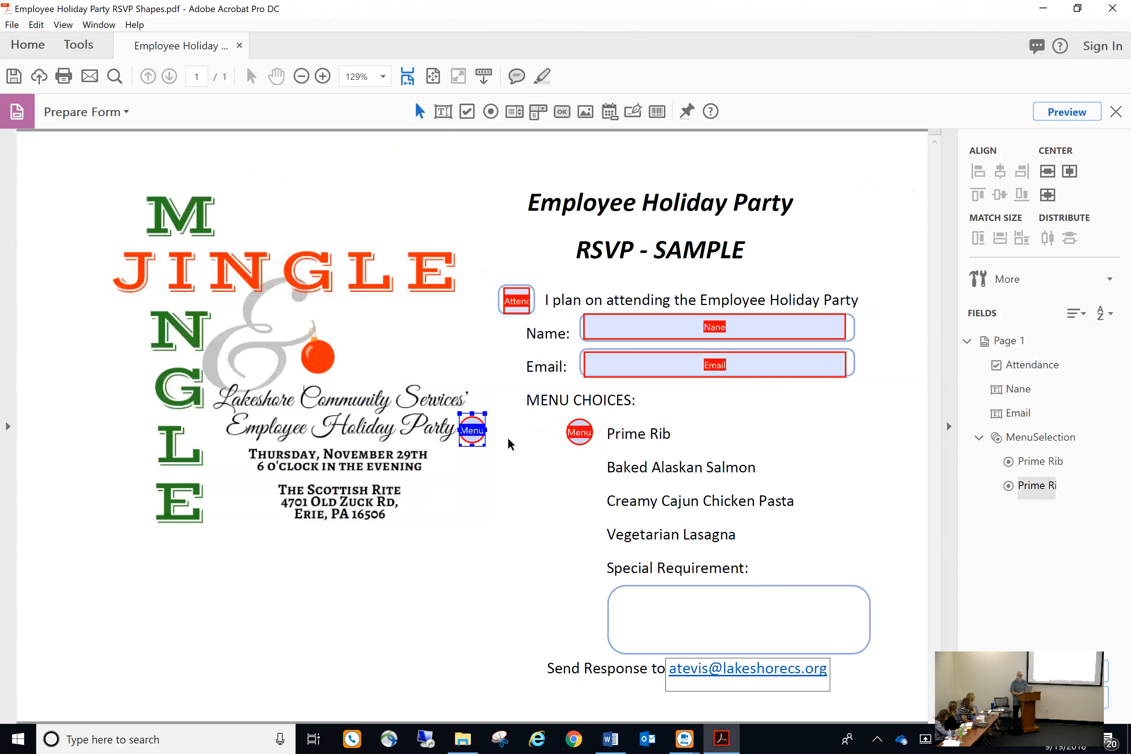
click(35, 25)
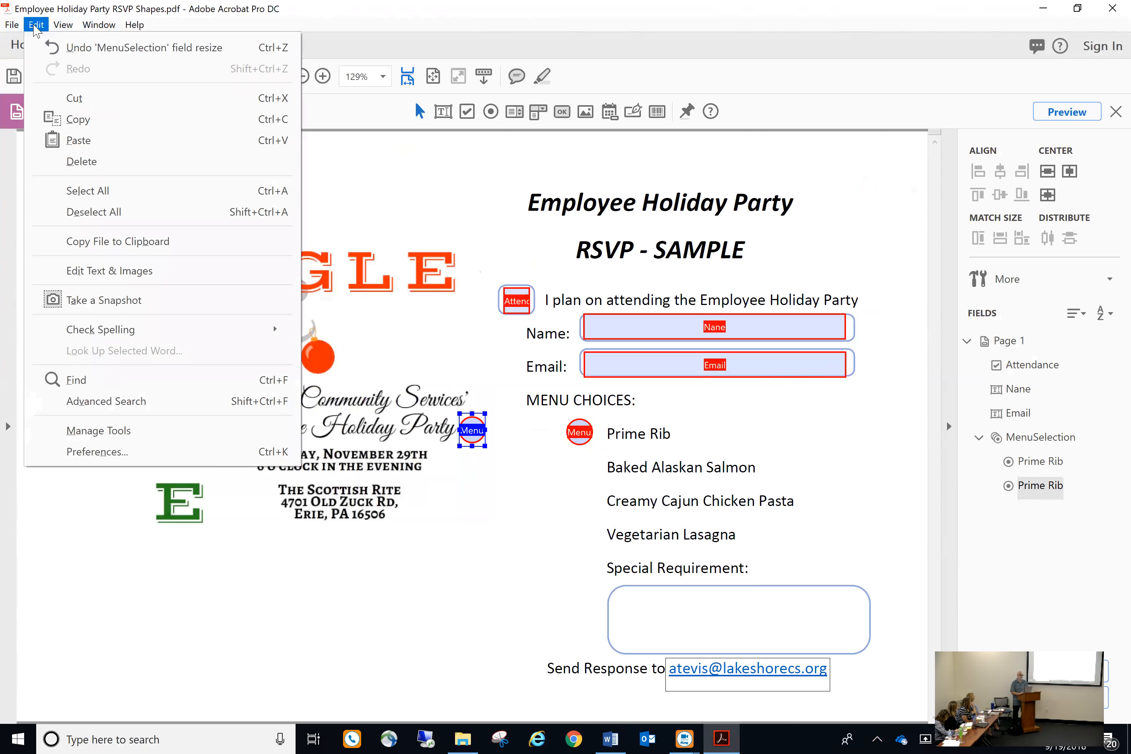
click(54, 44)
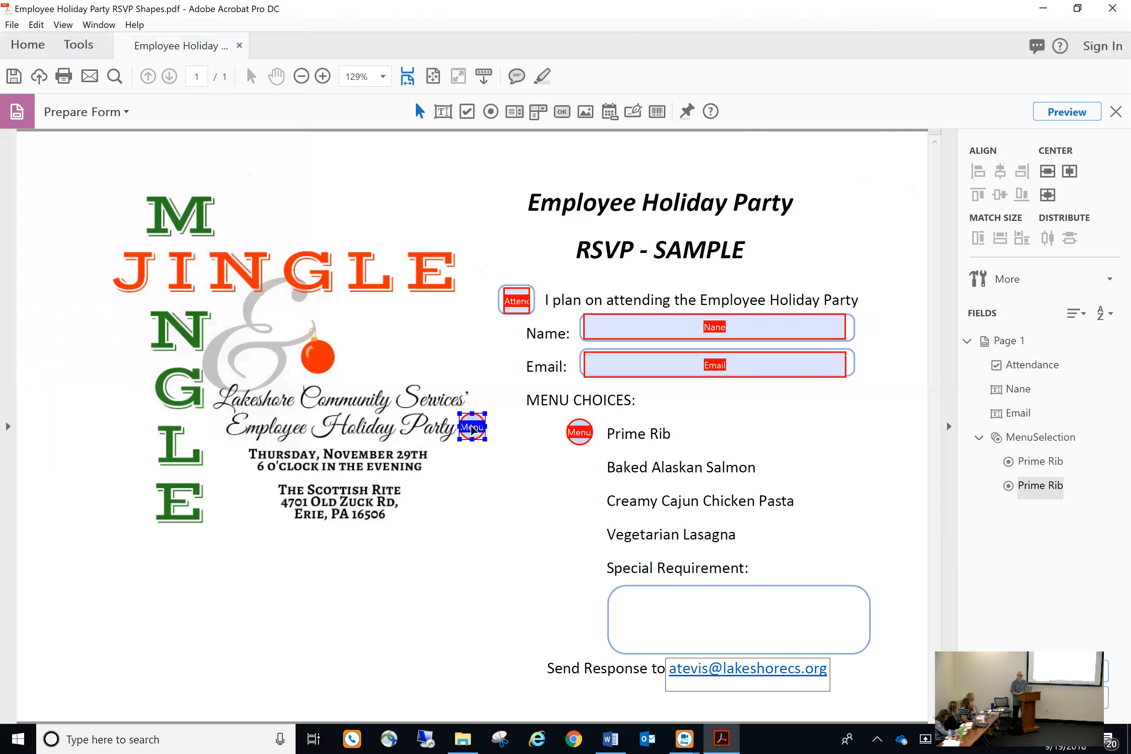
drag(492, 435, 468, 426)
drag(579, 465, 580, 468)
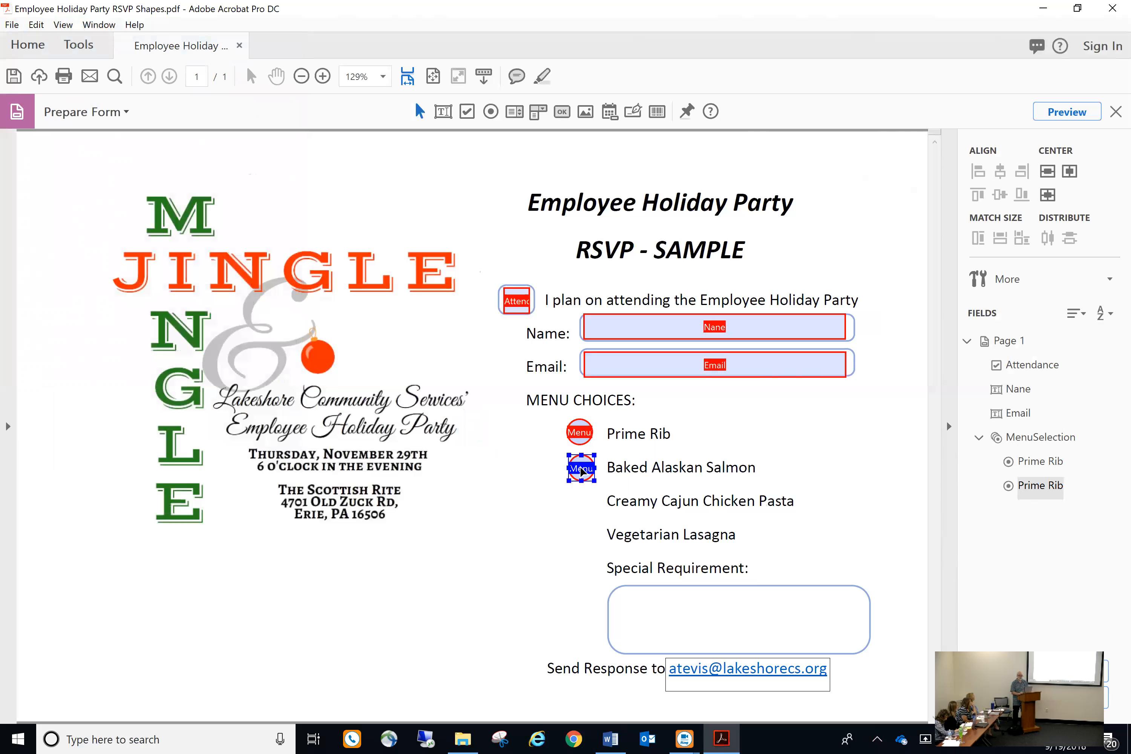
Set the copy's Radio Button Choice to 'Baked Alaskan Salmon' and close its properties
double_click(580, 469)
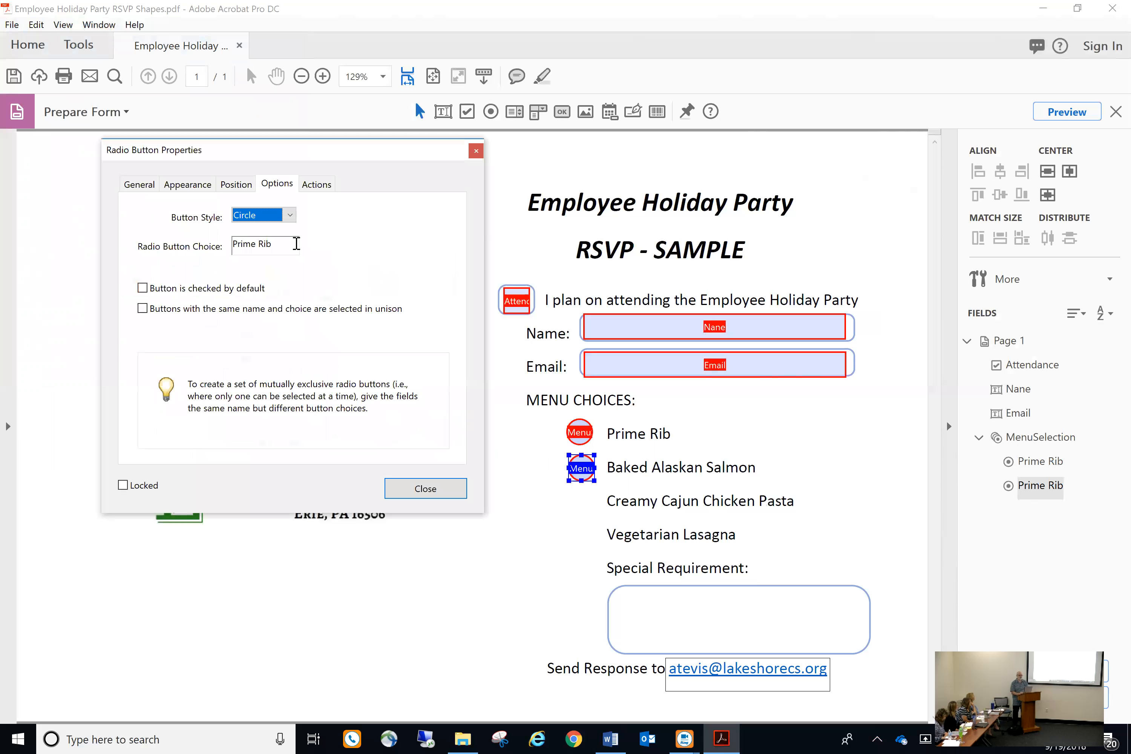
key(Tab)
text(BAked A)
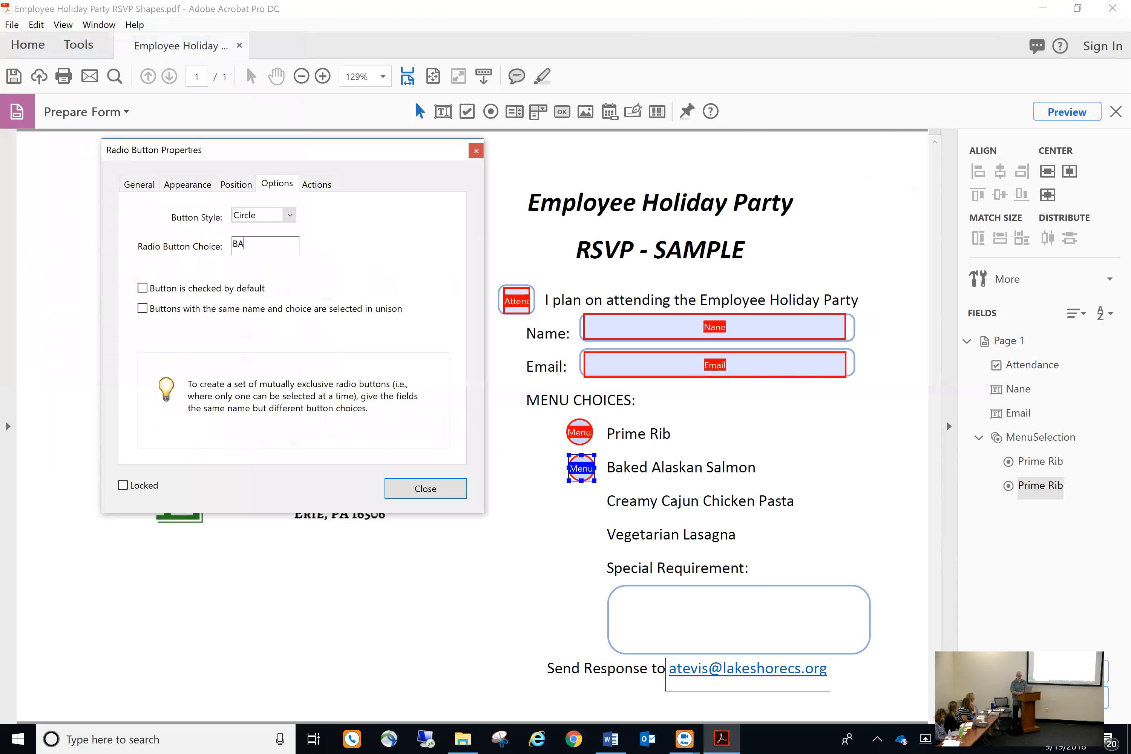
key(BackSpace)
key(BackSpace)
key(BackSpace)
key(BackSpace)
key(BackSpace)
key(BackSpace)
text(aked Als)
key(BackSpace)
text(askan Salmon)
click(446, 492)
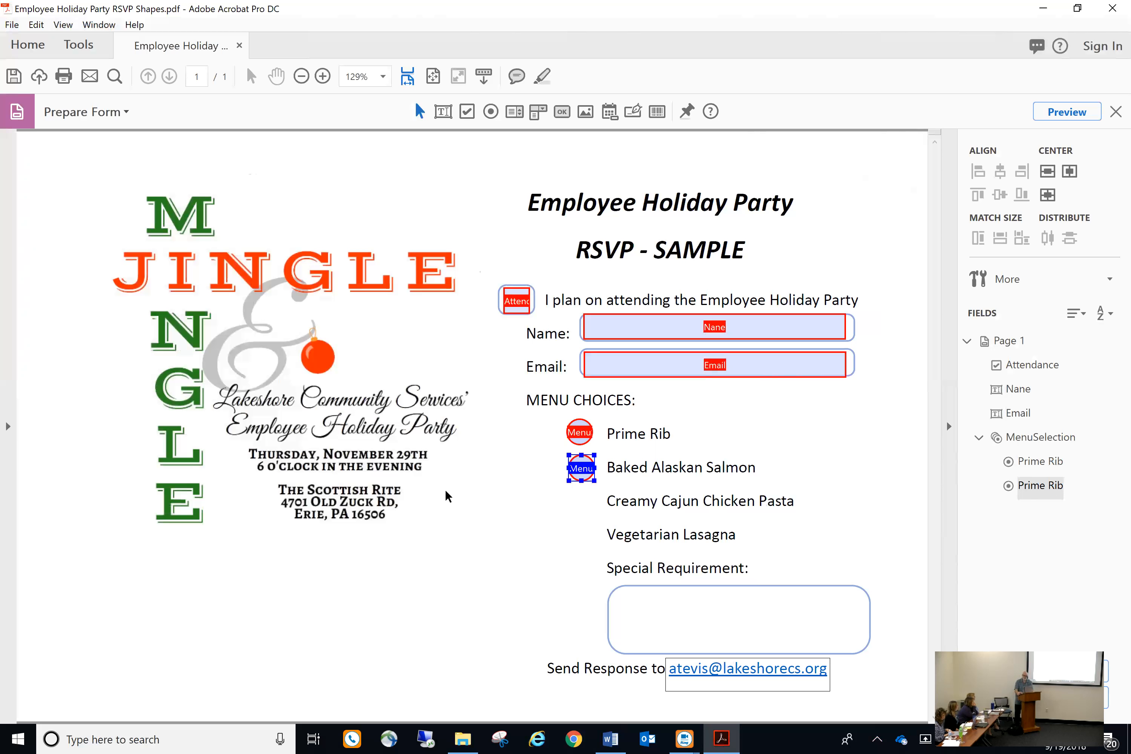
Deselect the salmon radio button by clicking an empty spot on the page
click(517, 508)
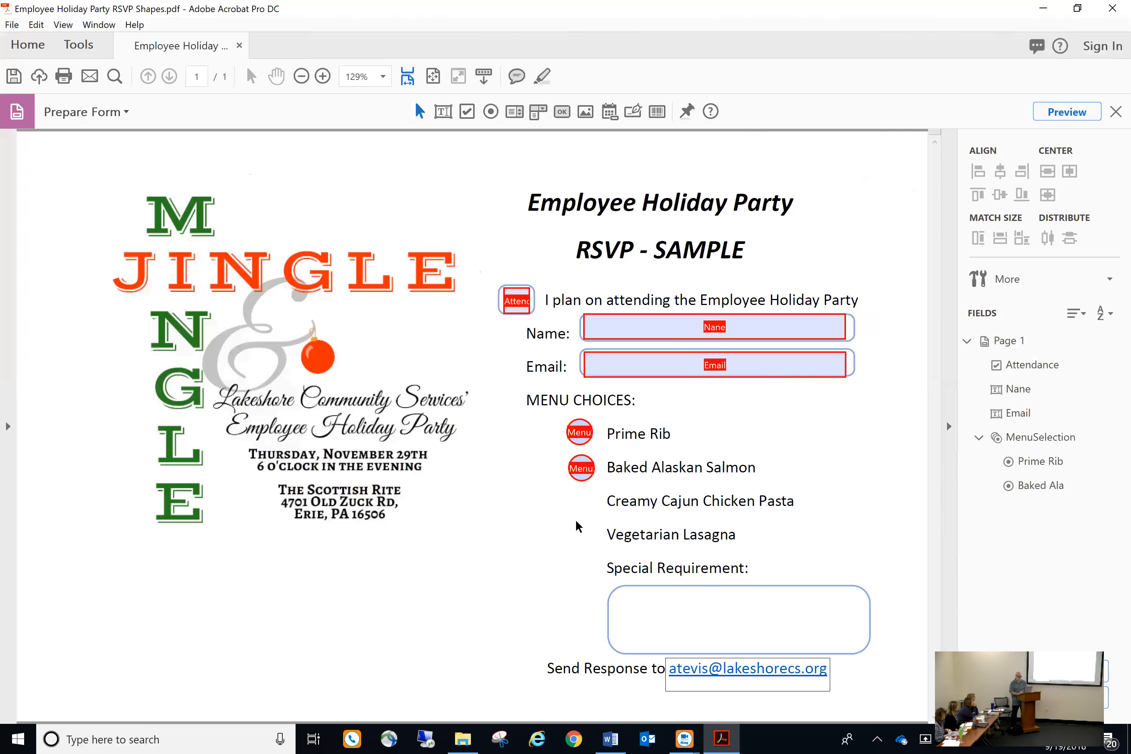
Paste another copy of the radio button, undo its accidental resize, and place it beside Creamy Cajun Chicken Pasta
key(ctrl+v)
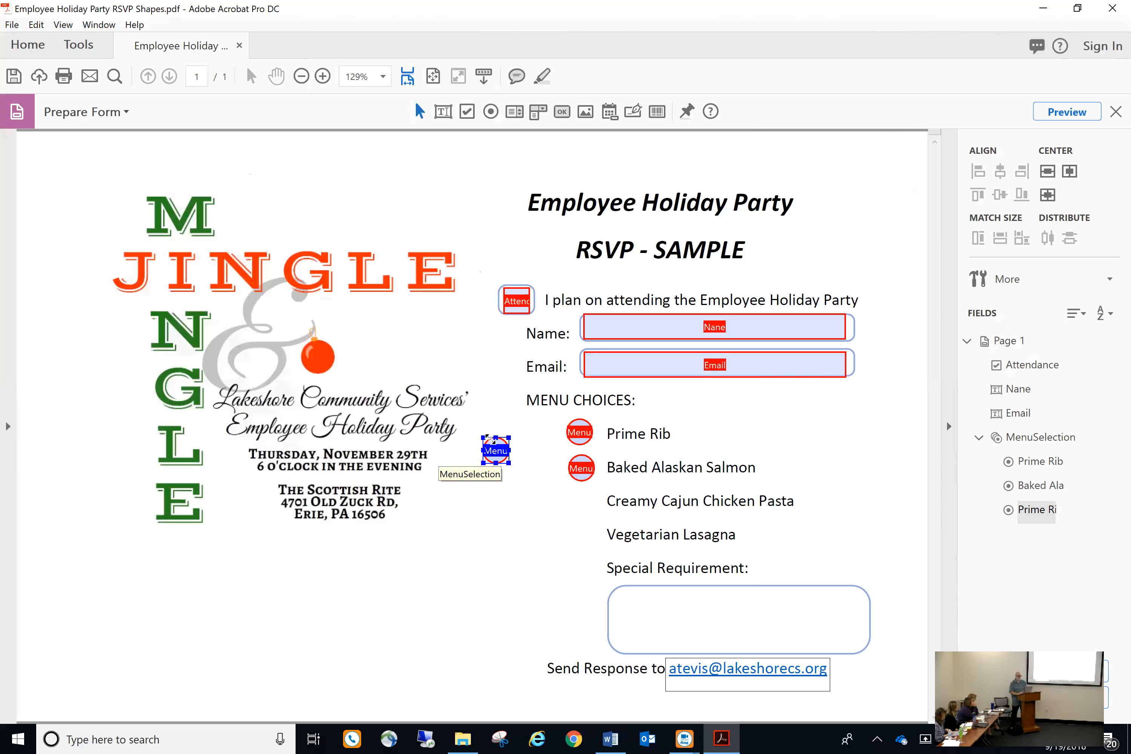
drag(488, 437, 547, 487)
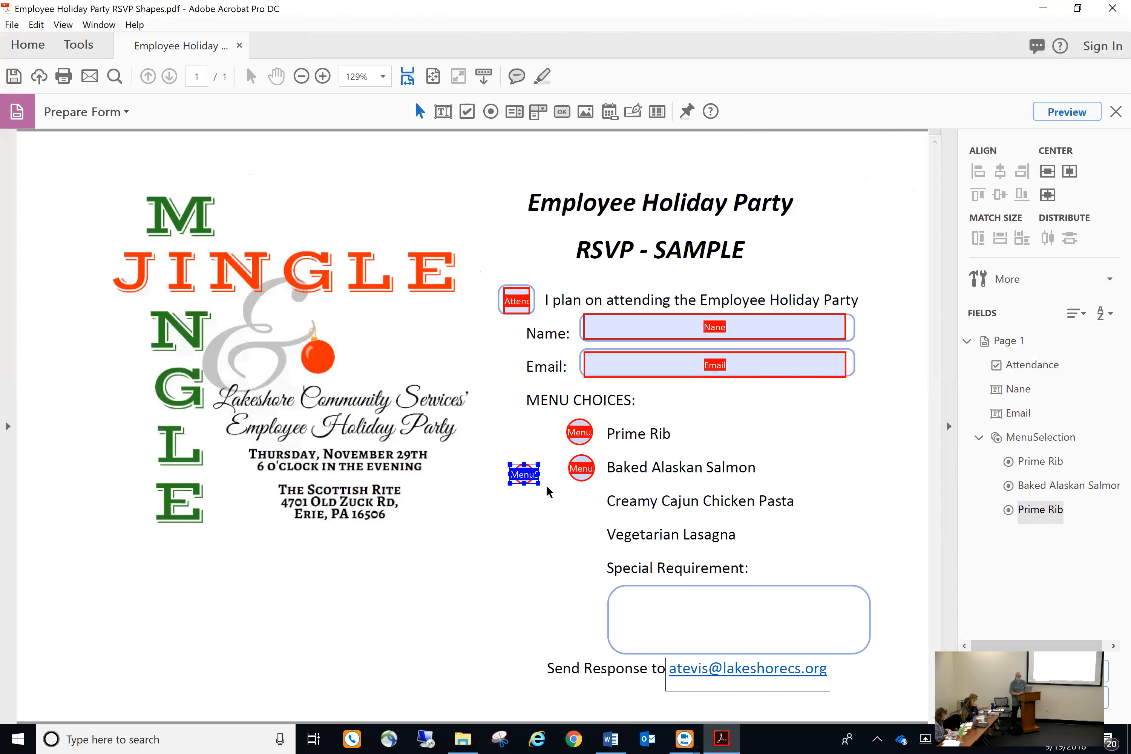
click(43, 25)
click(71, 43)
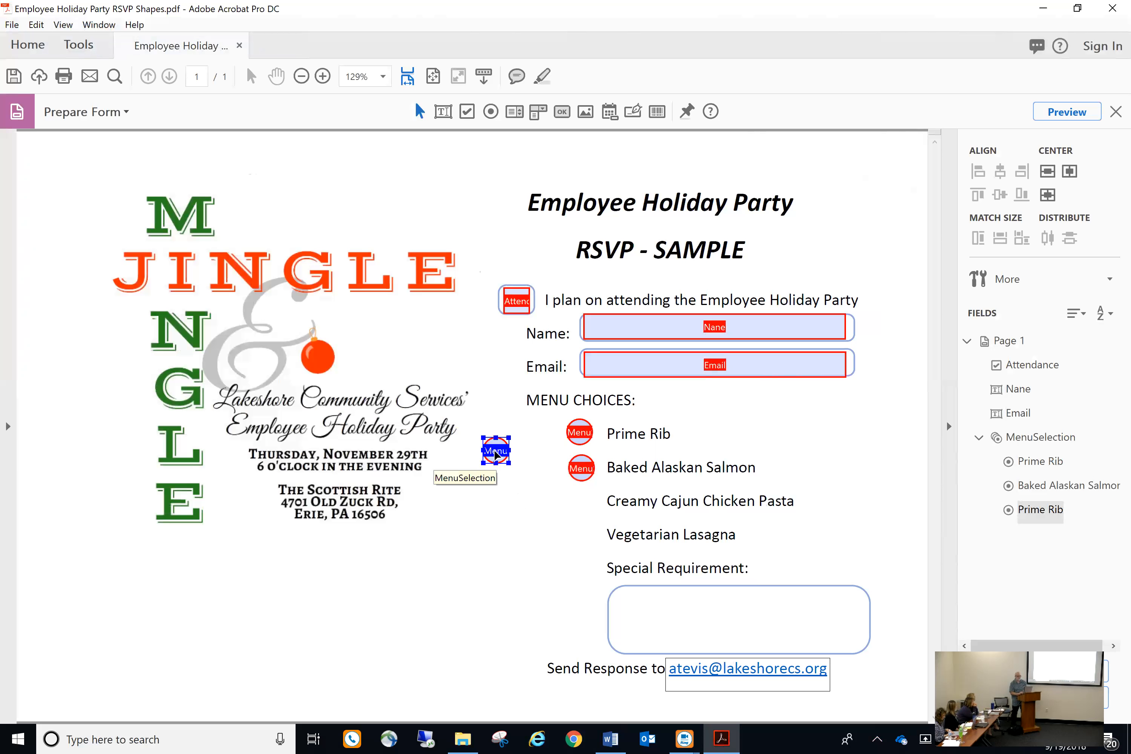
drag(495, 455, 582, 510)
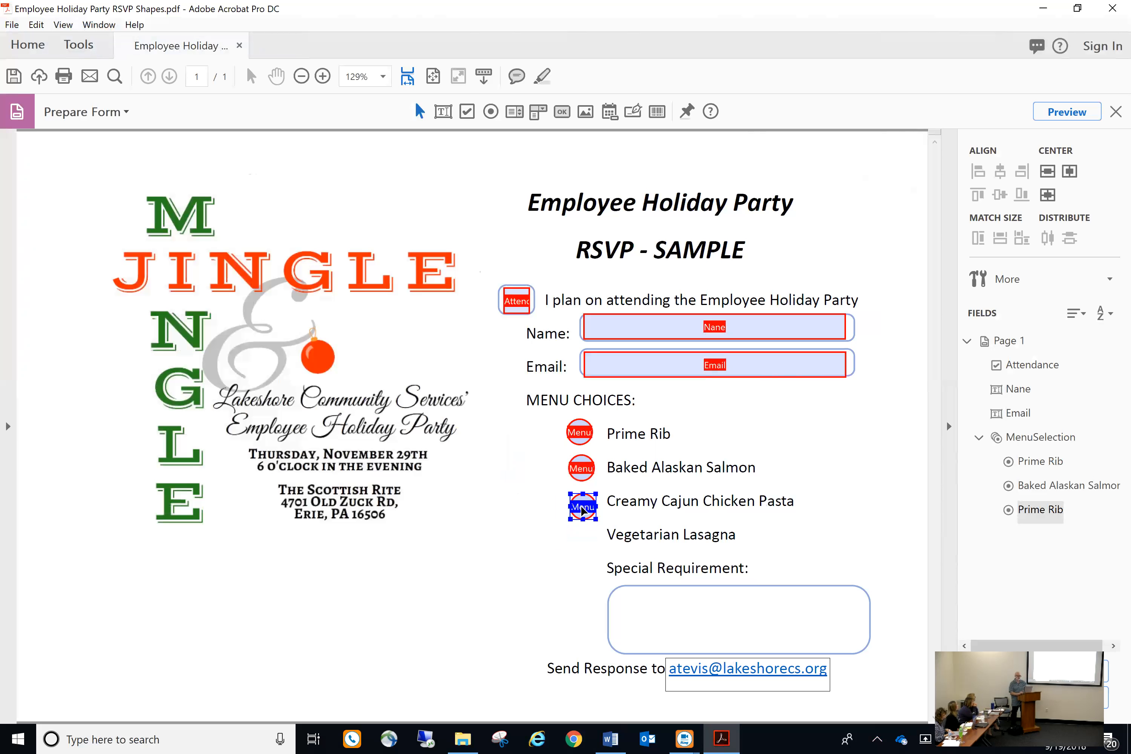
Change the new button's choice value to 'Creamy Cajun Chicken Past' in its properties
double_click(582, 510)
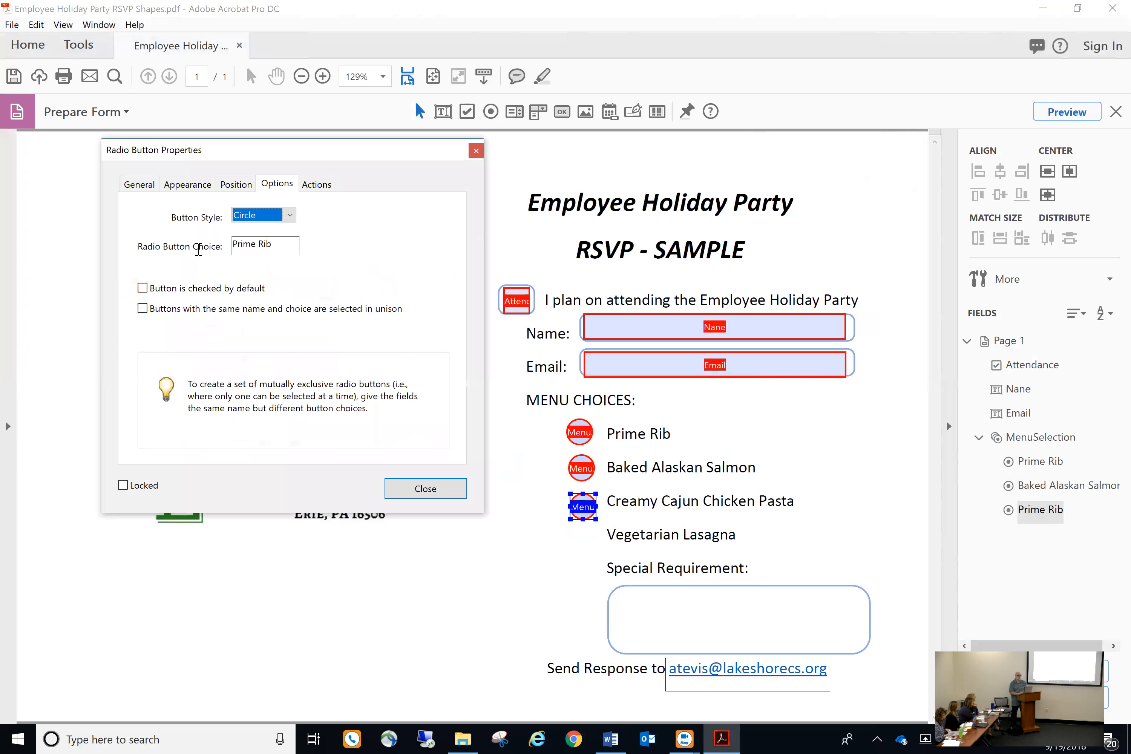
key(Tab)
text(Cream)
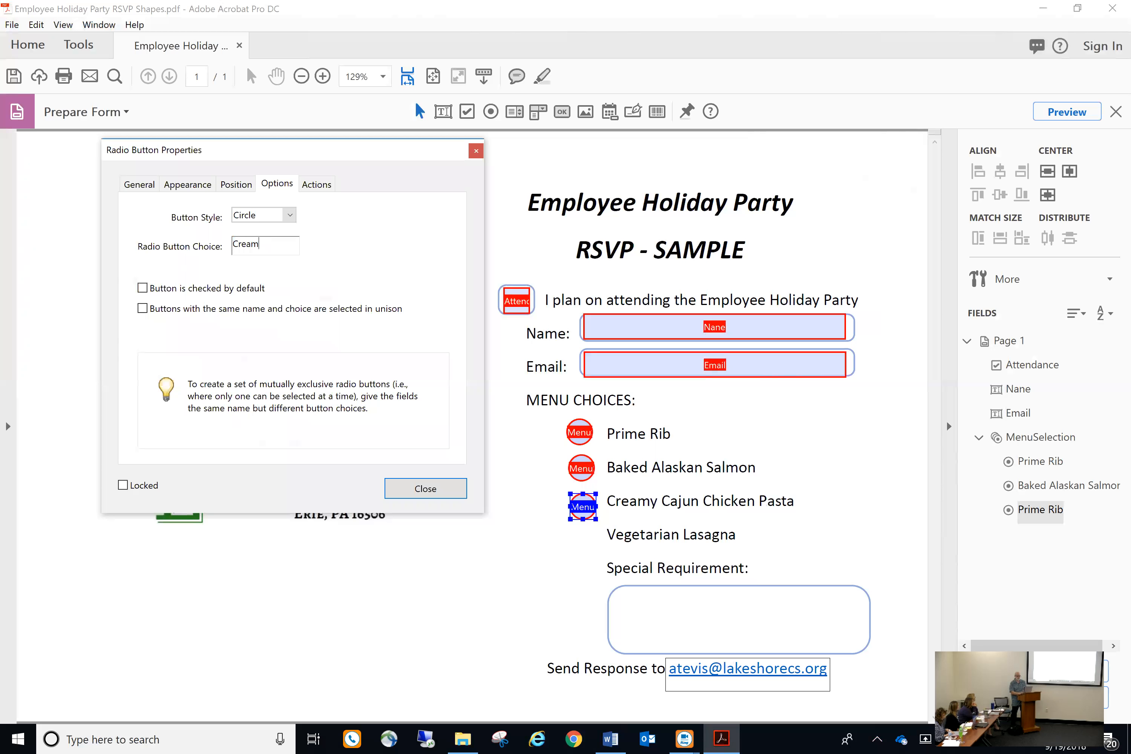
text(y Cajun Chicken Past)
click(398, 488)
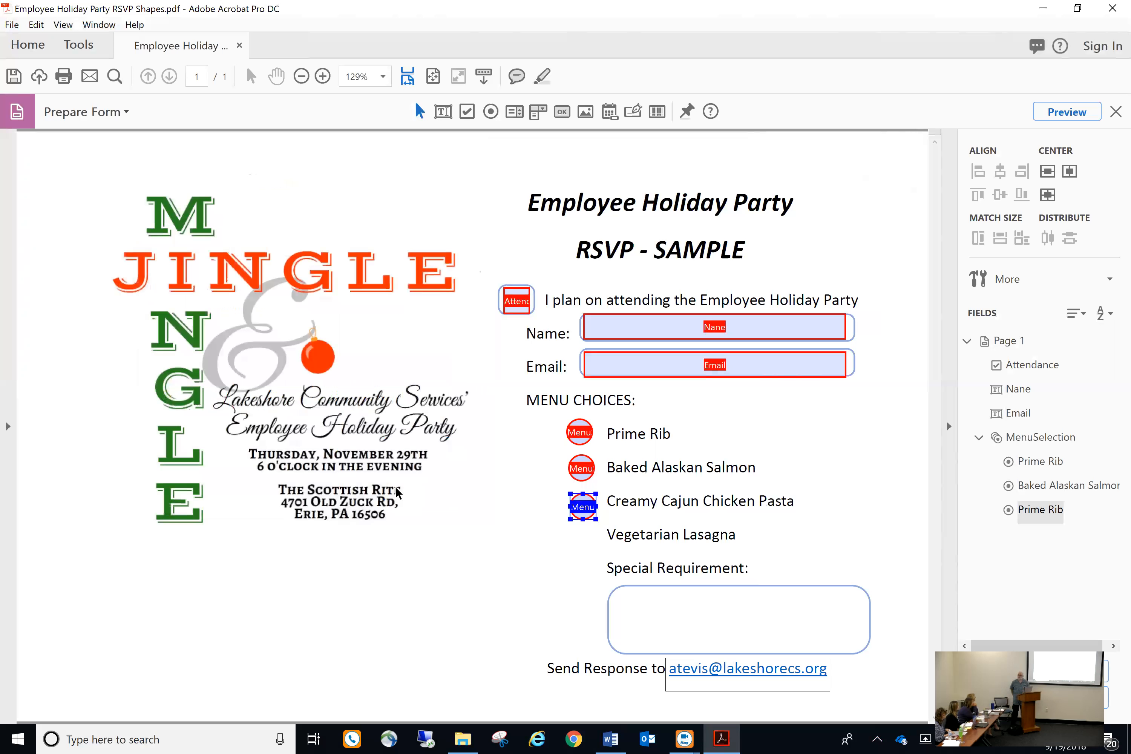